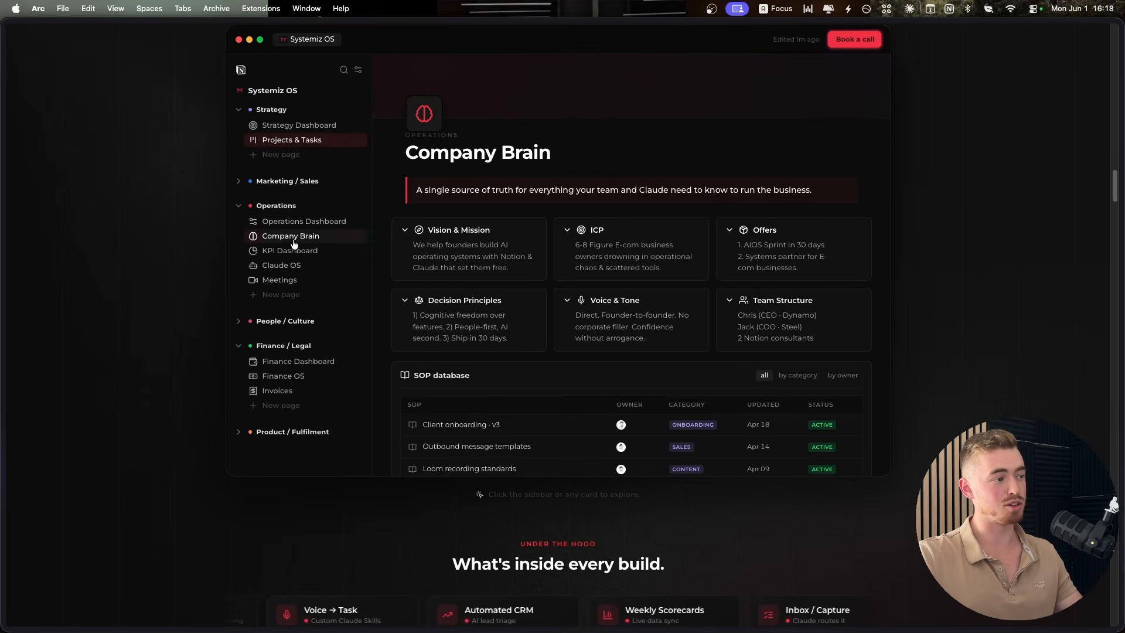
- Complete the six-question AIOS test on the Systemiz website, answering Yes to all except Context and Intelligence, which get Not yet
left_click_drag(1116, 193, 1105, 369)
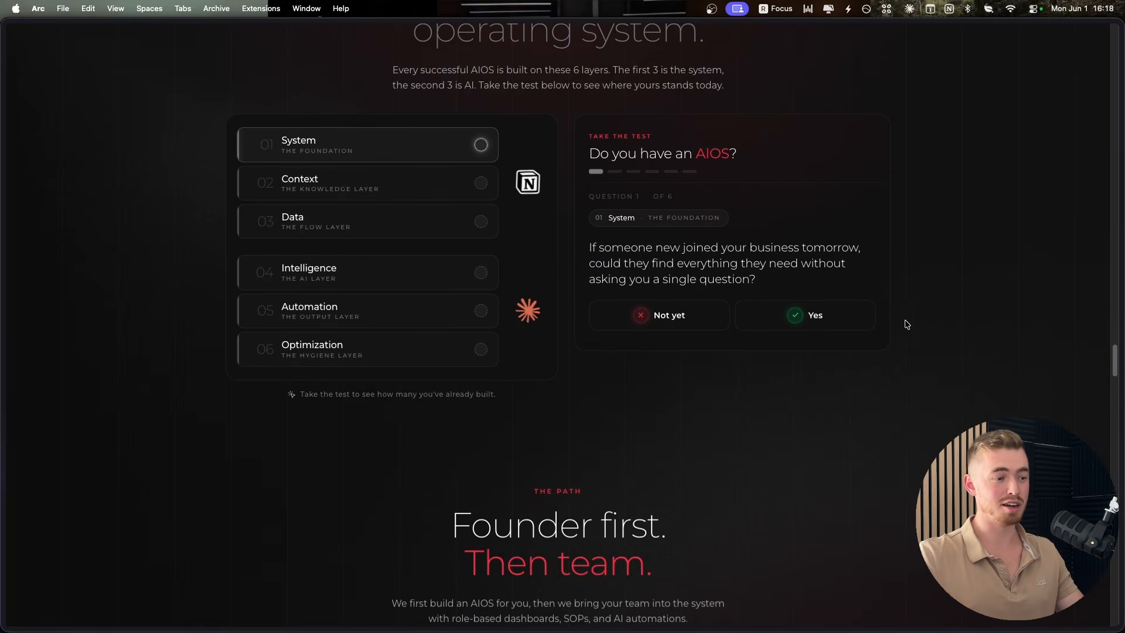
left_click(768, 310)
left_click(698, 346)
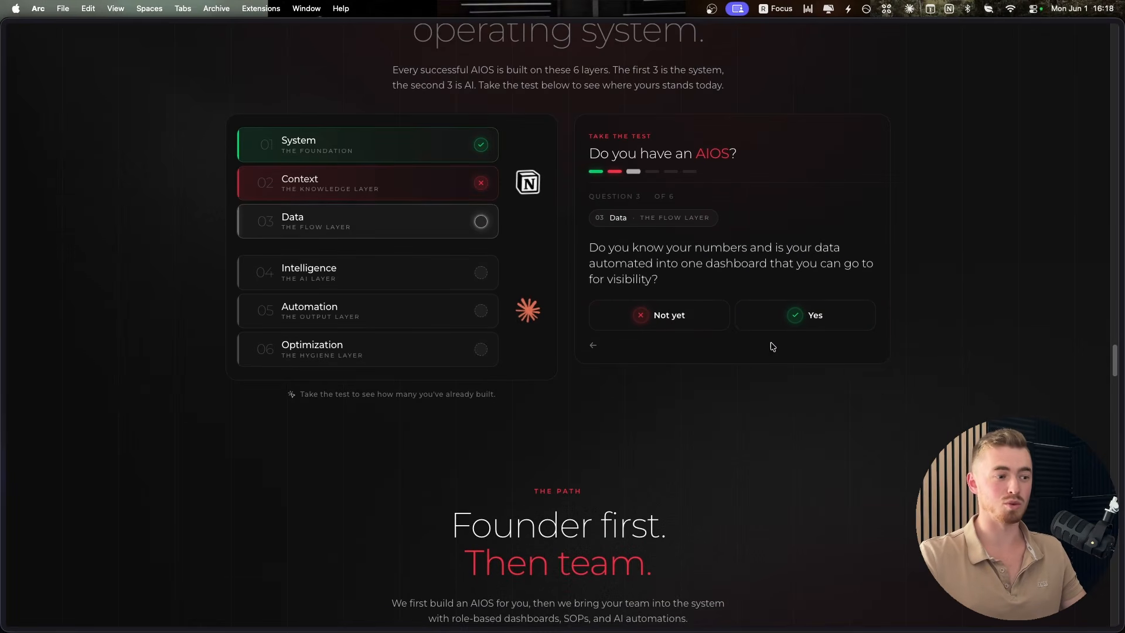
left_click(791, 320)
left_click(691, 329)
left_click(762, 335)
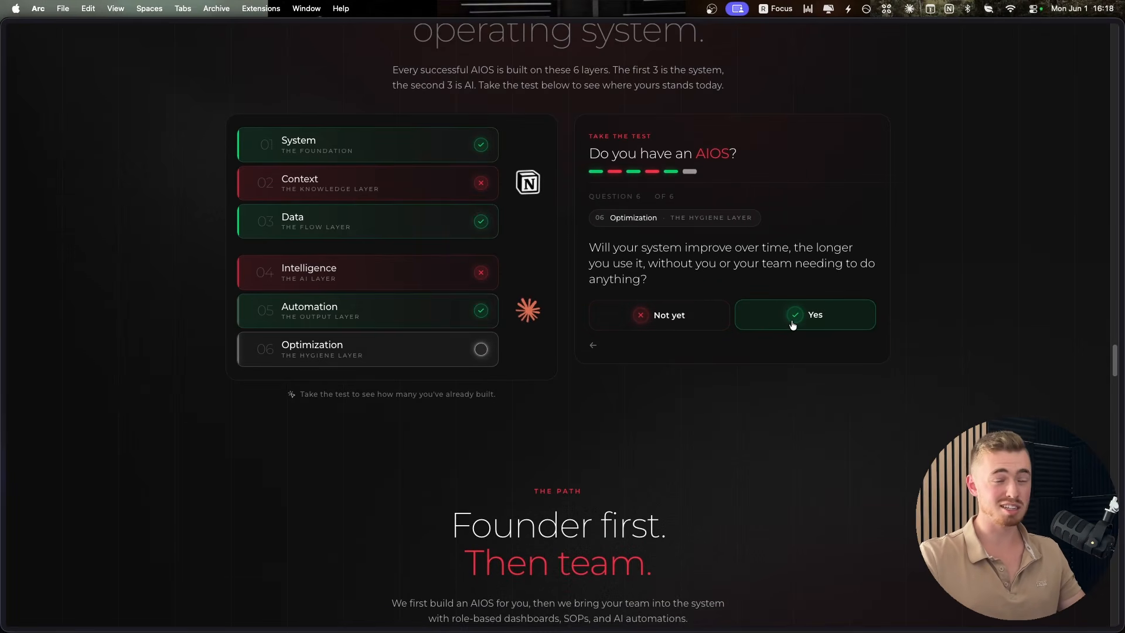
left_click(797, 317)
left_click_drag(1115, 362, 1124, 29)
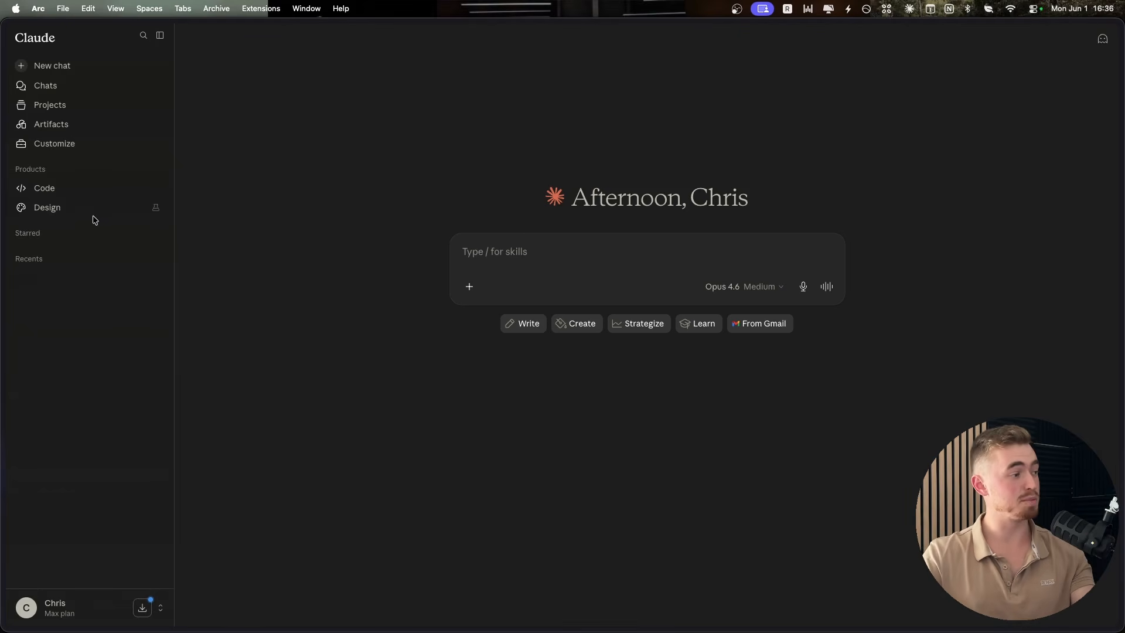
- Open the Systemiz Design System in Claude Design and examine its Body & captions, Display type and Foreground samples
left_click(157, 209)
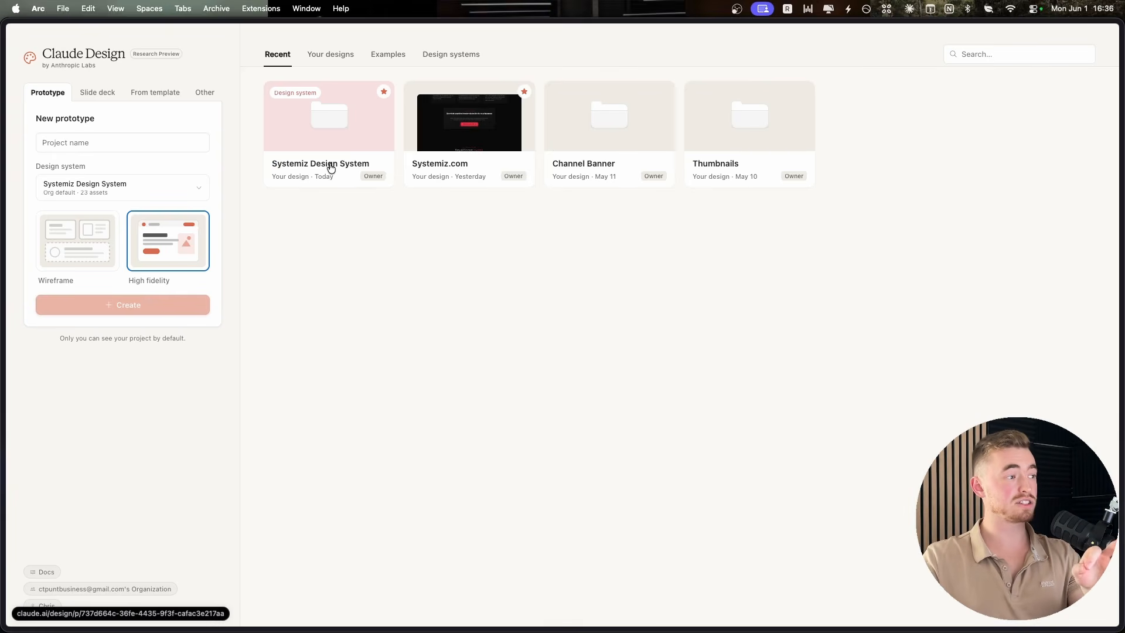
left_click(331, 166)
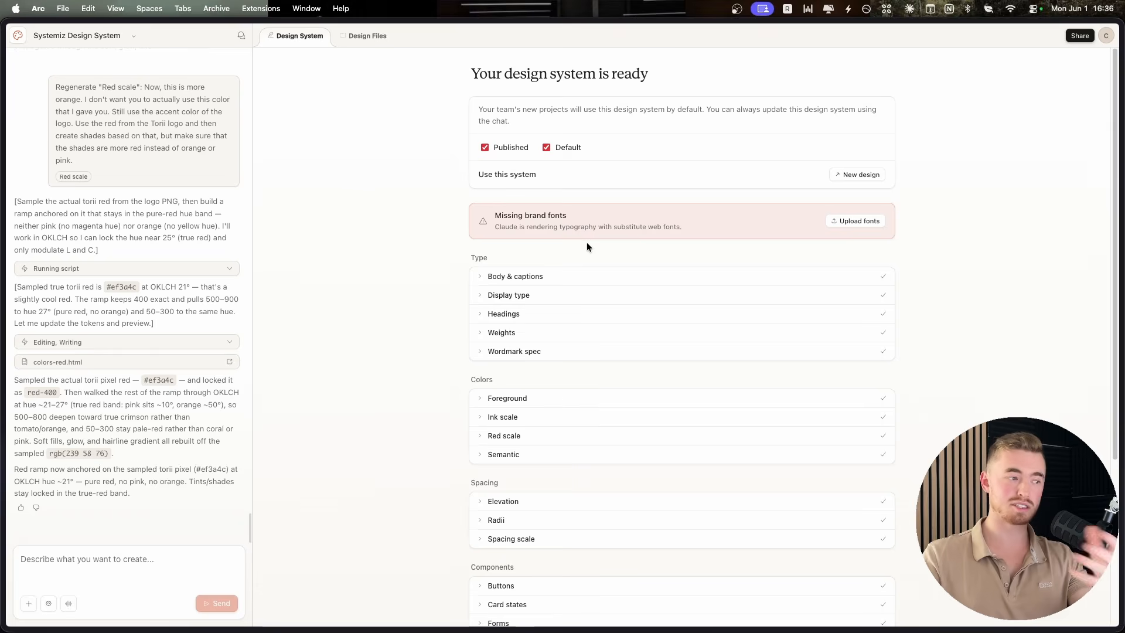
left_click(570, 273)
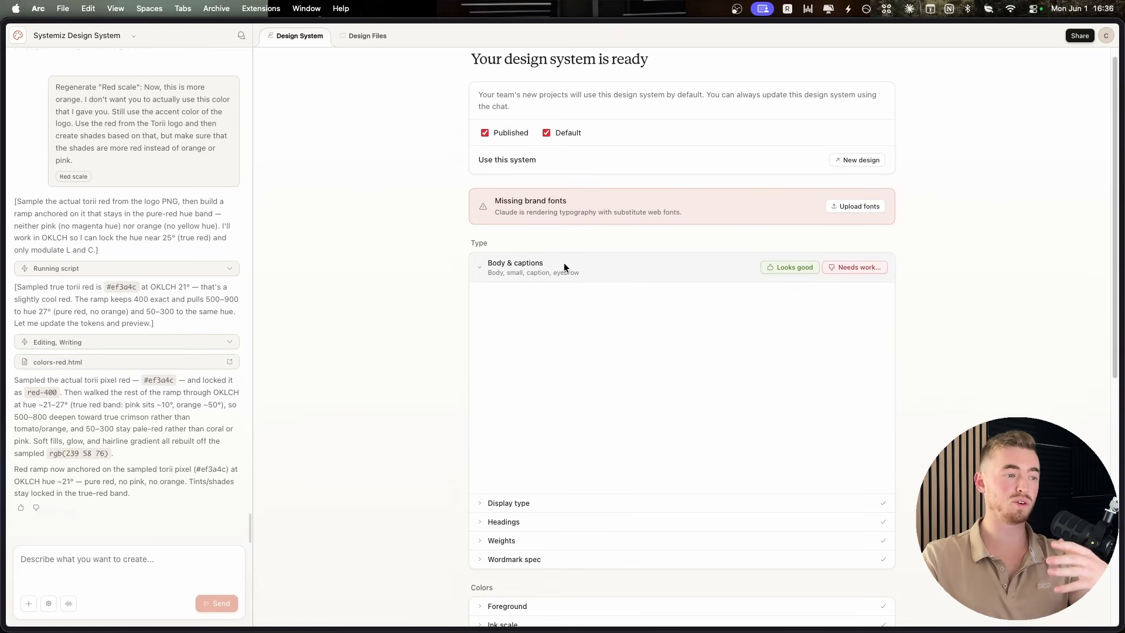
left_click(519, 502)
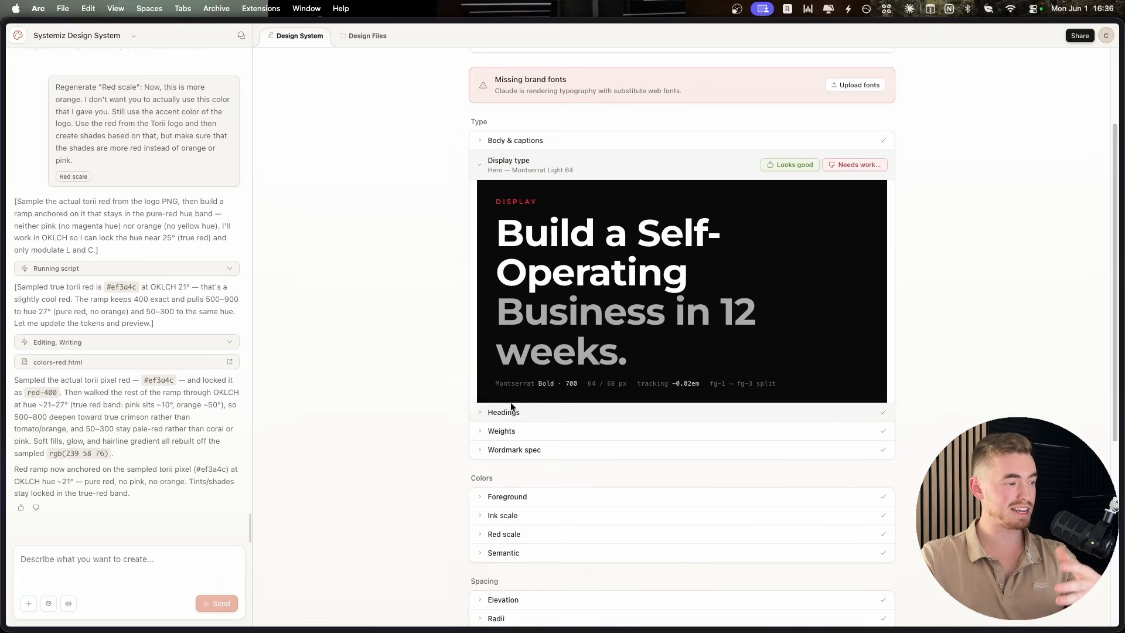
left_click(530, 496)
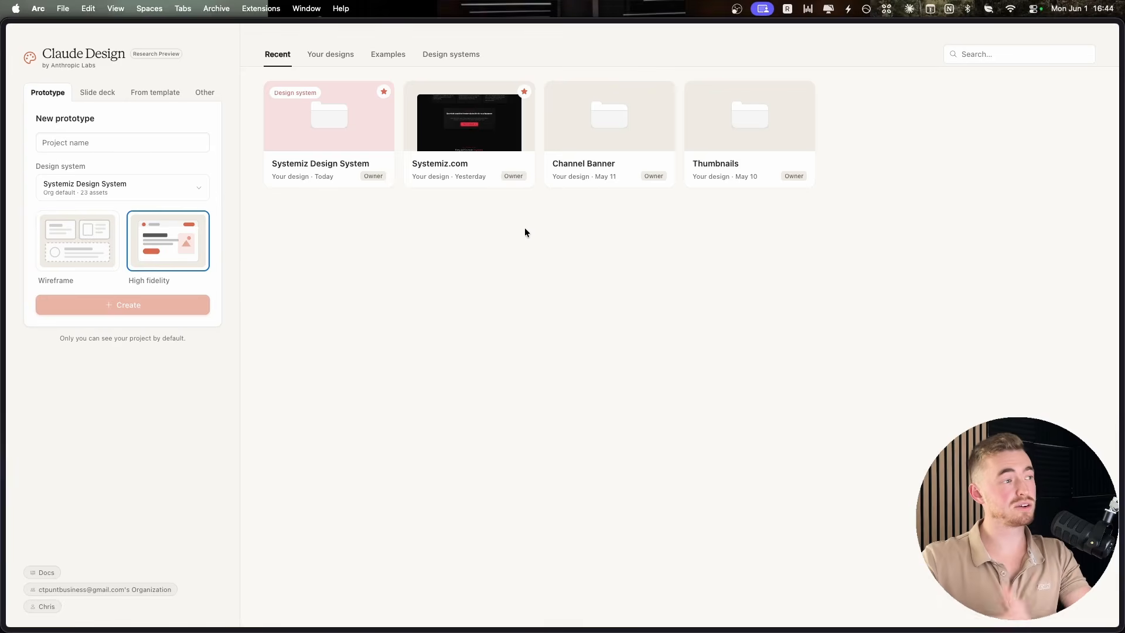
- Start setting up a new design system from the list of design systems
left_click(456, 57)
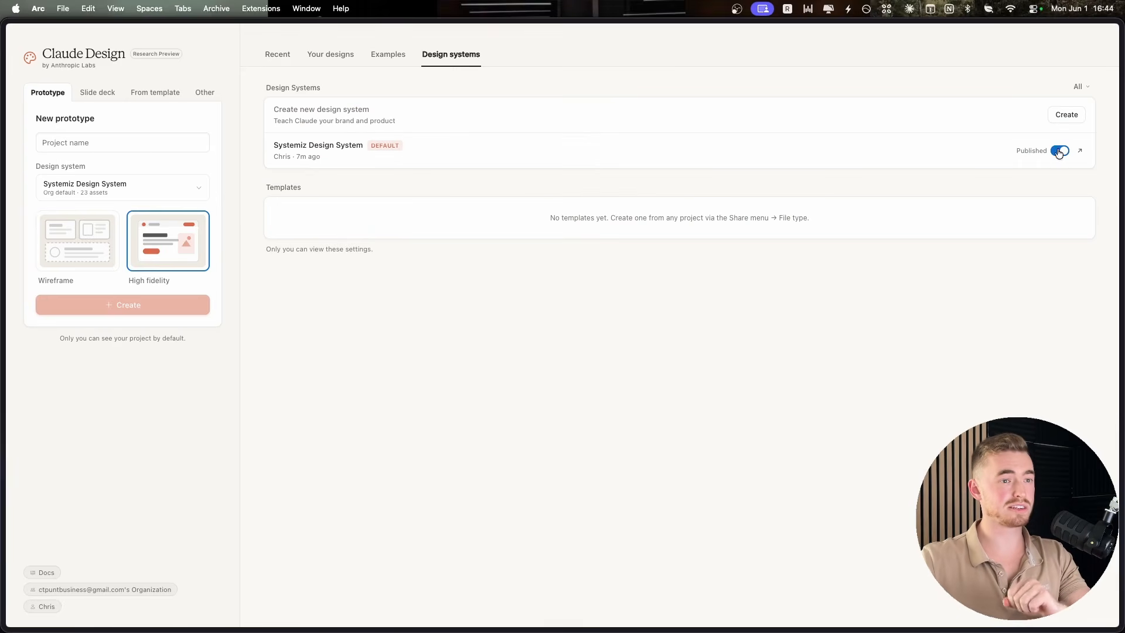
left_click(1076, 115)
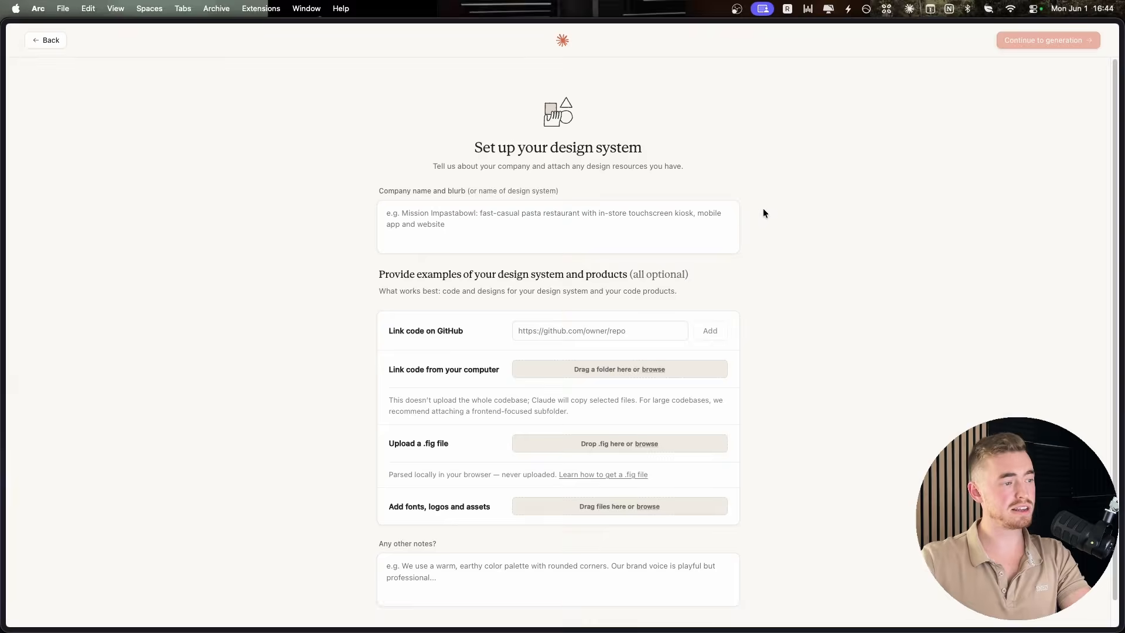
scroll(763, 209, "down", 1)
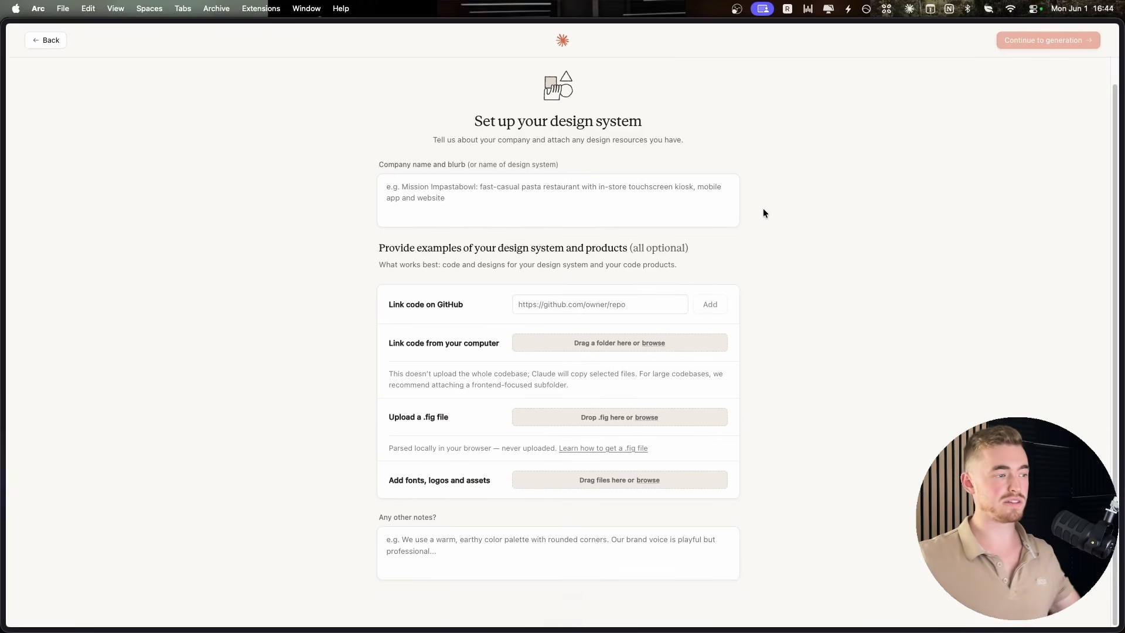
left_click(645, 305)
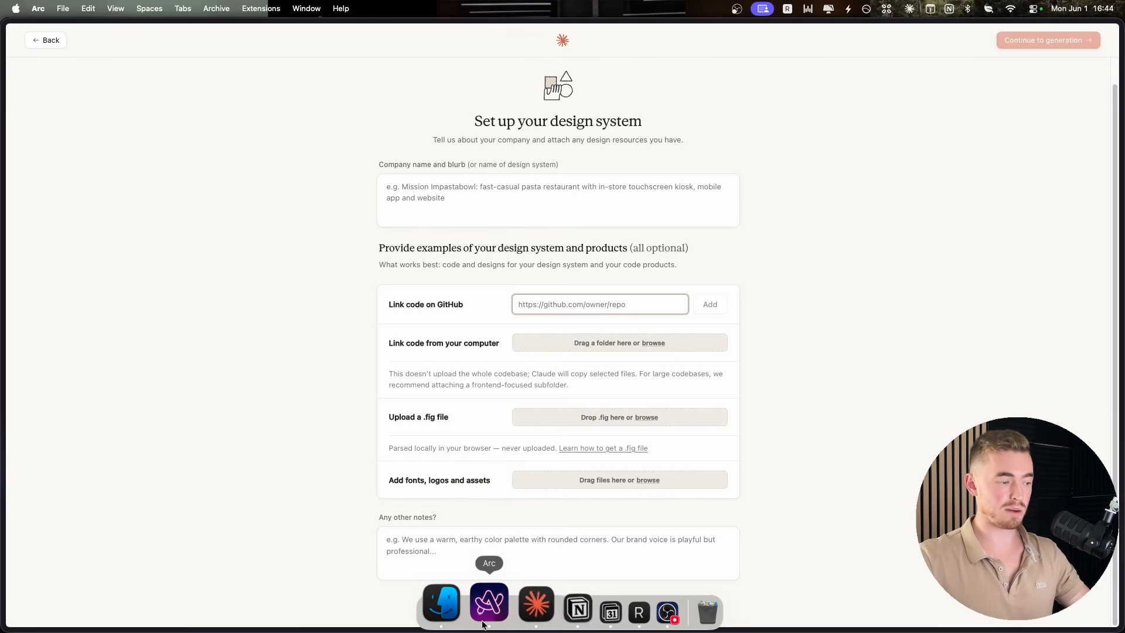
- Add Red Logo.png, background.png and Logo-Proposal%203%20-%20Red.pdf from the Branding folder as the design system's logos and assets
left_click(475, 612)
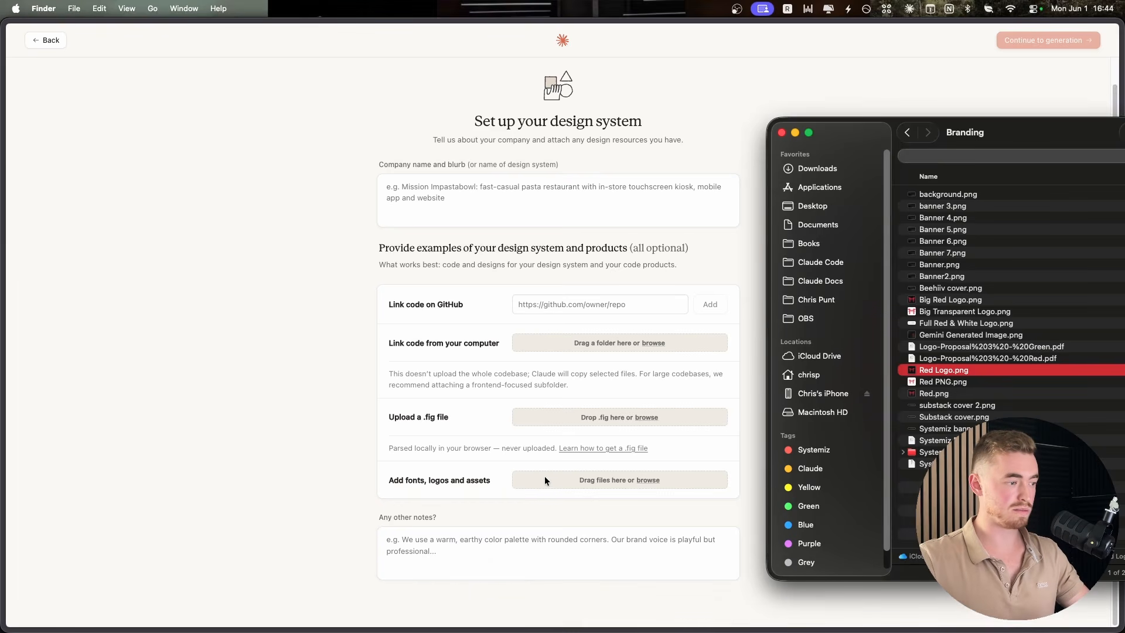
left_click_drag(745, 400, 622, 476)
left_click_drag(943, 200, 582, 480)
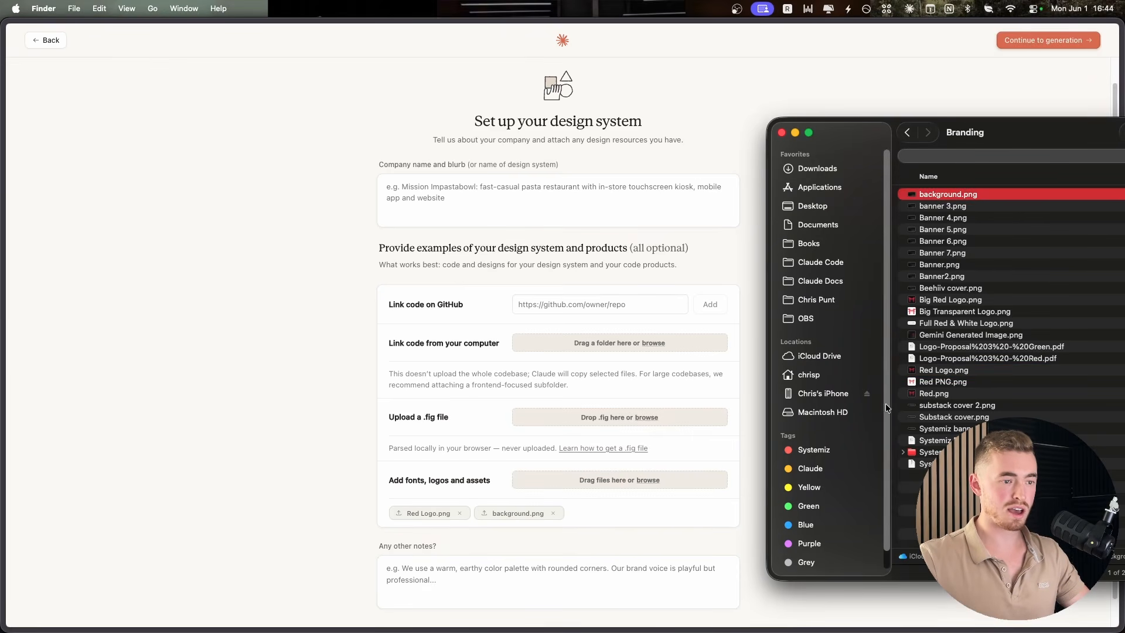
left_click(1030, 348)
left_click_drag(1011, 358, 621, 475)
- Enter the note "A clean, minimal Japanese vibe that signals mastery and perfection of the craft." and generate the design system
left_click(490, 566)
scroll(510, 530, "down", 1)
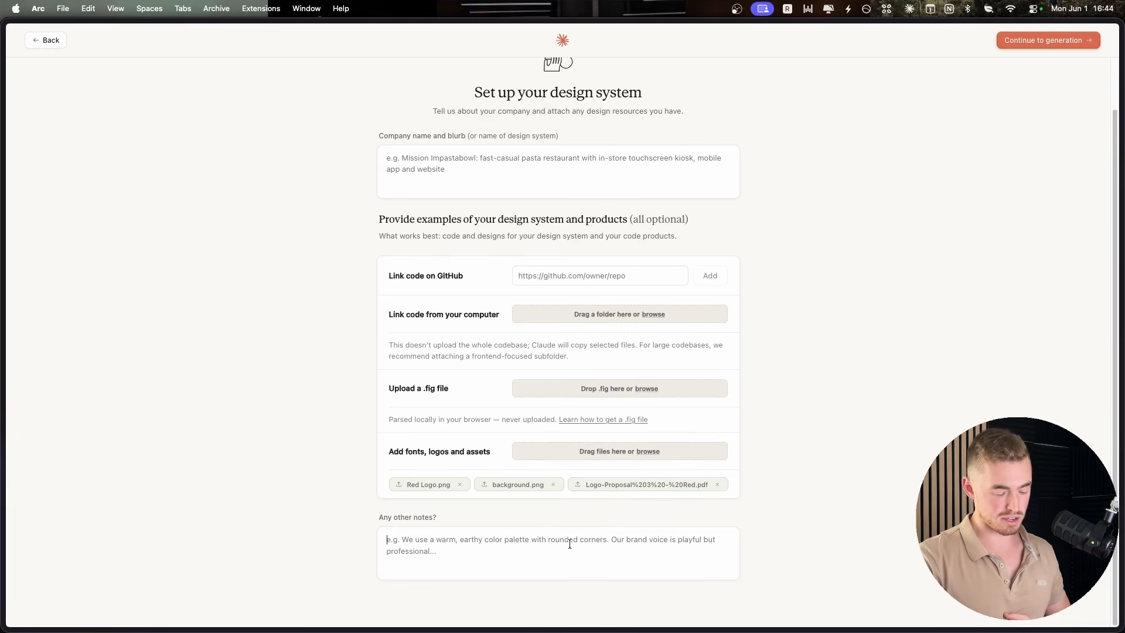
key("fn")
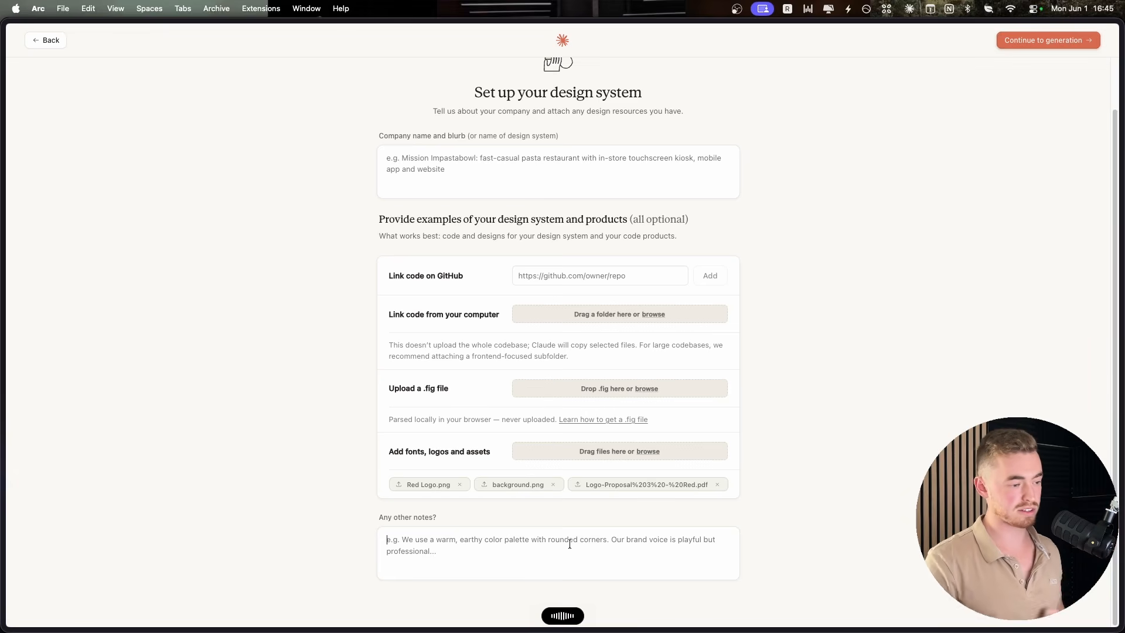
key("fn")
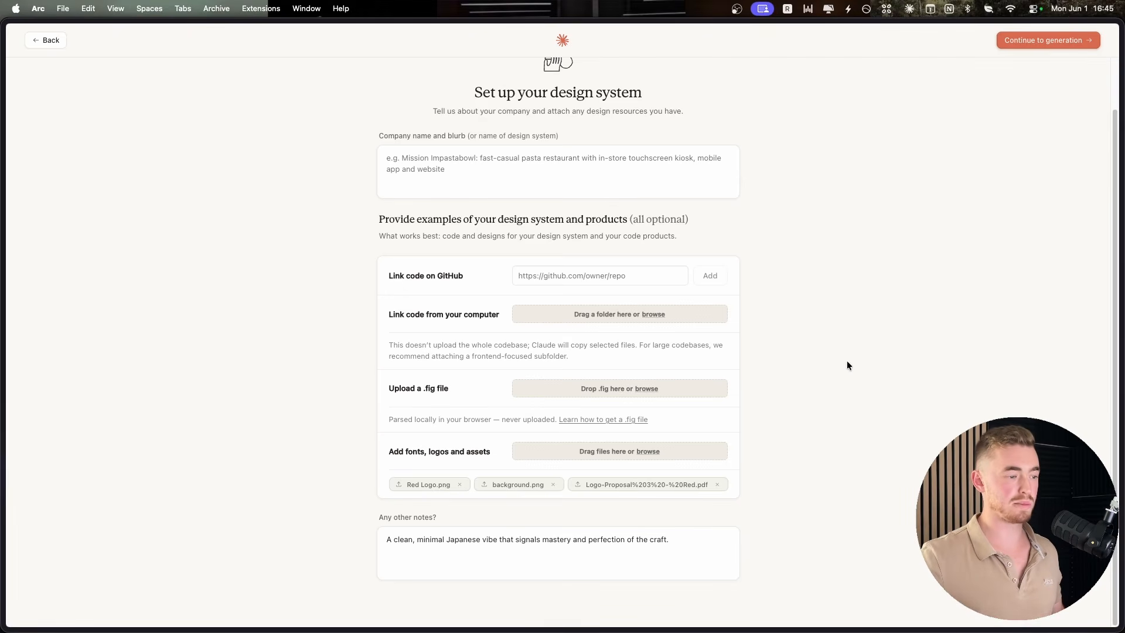
left_click(1050, 43)
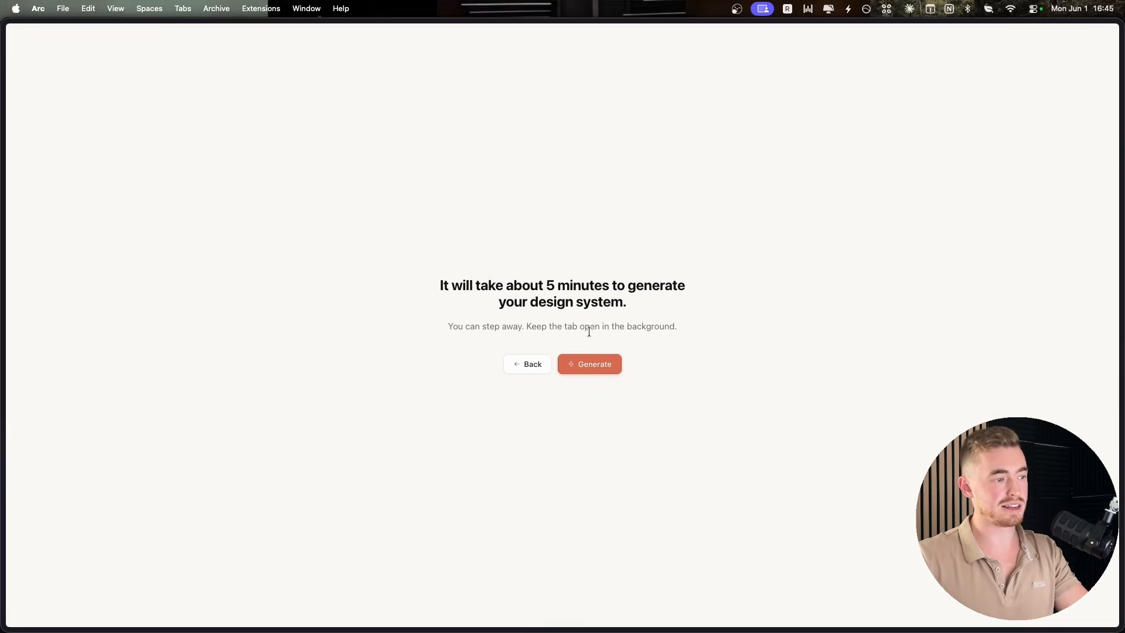
left_click(588, 365)
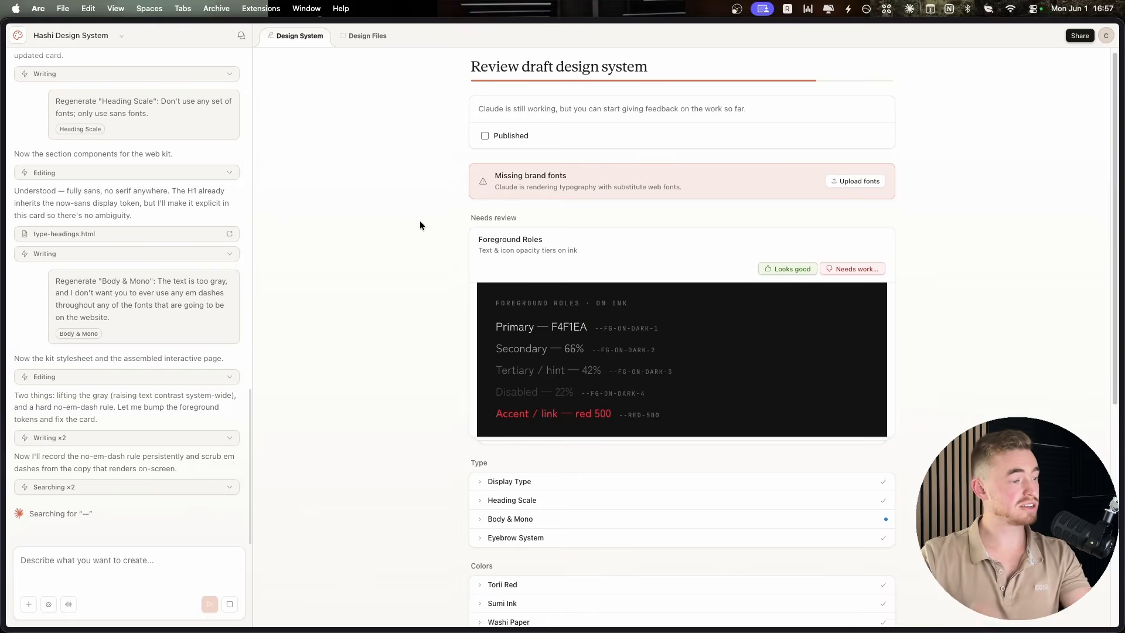
- Review the Display Type sample in the draft Hashi Design System and mark it as looking good
scroll(420, 220, "down", 4)
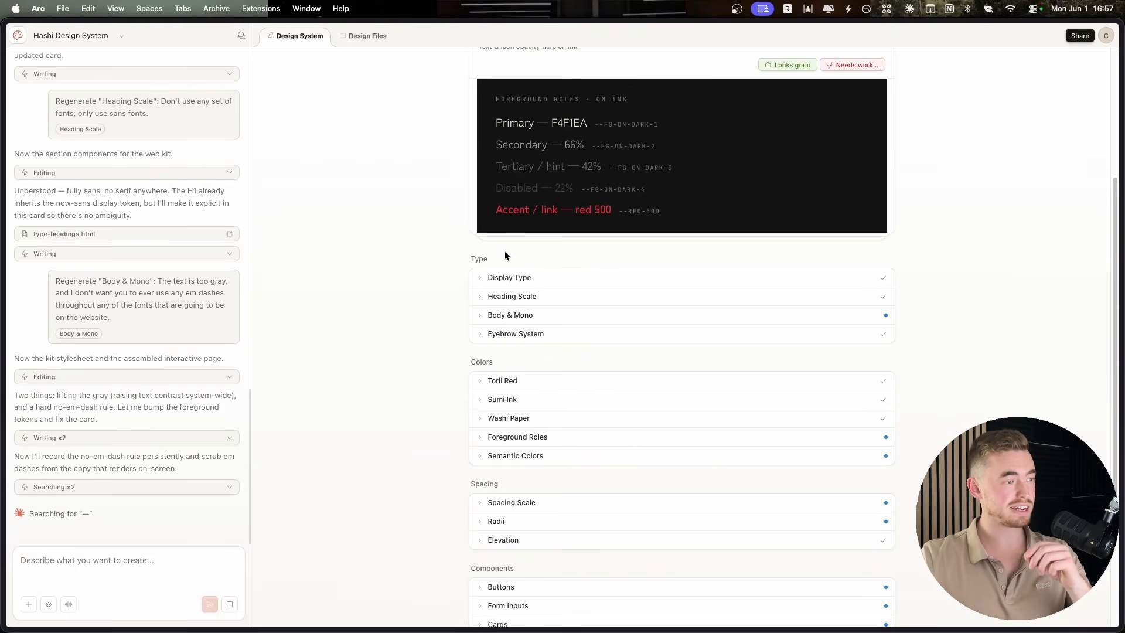
left_click(516, 277)
scroll(516, 258, "down", 2)
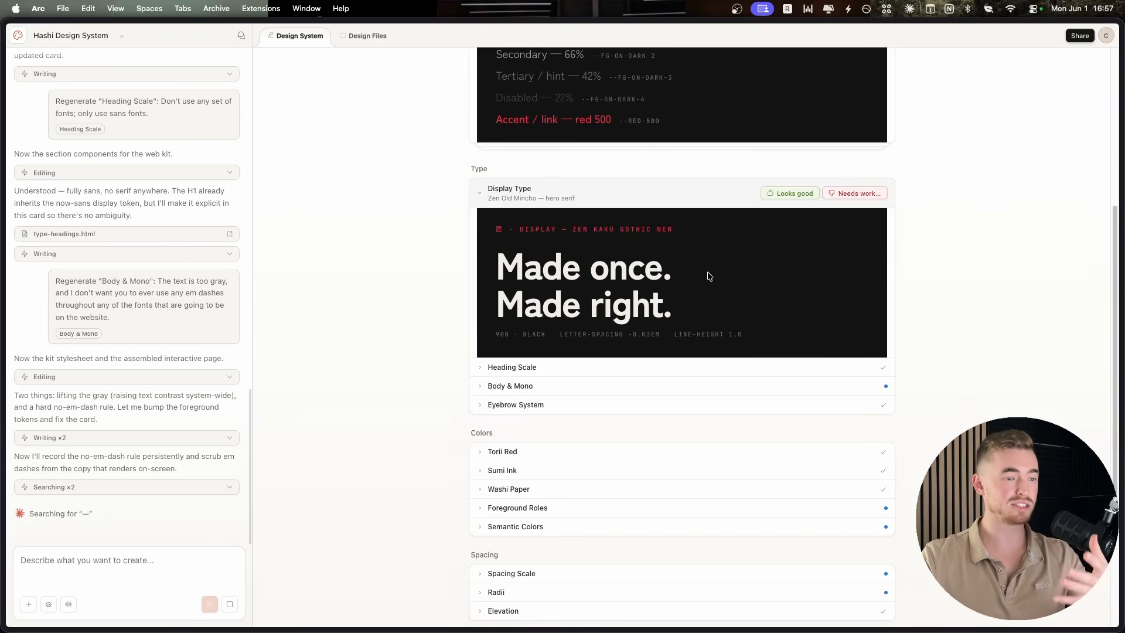
left_click(793, 193)
- Flag Body & Mono as needing work and submit the feedback "Let's change the normal body text to the Montserrat font."
left_click(703, 225)
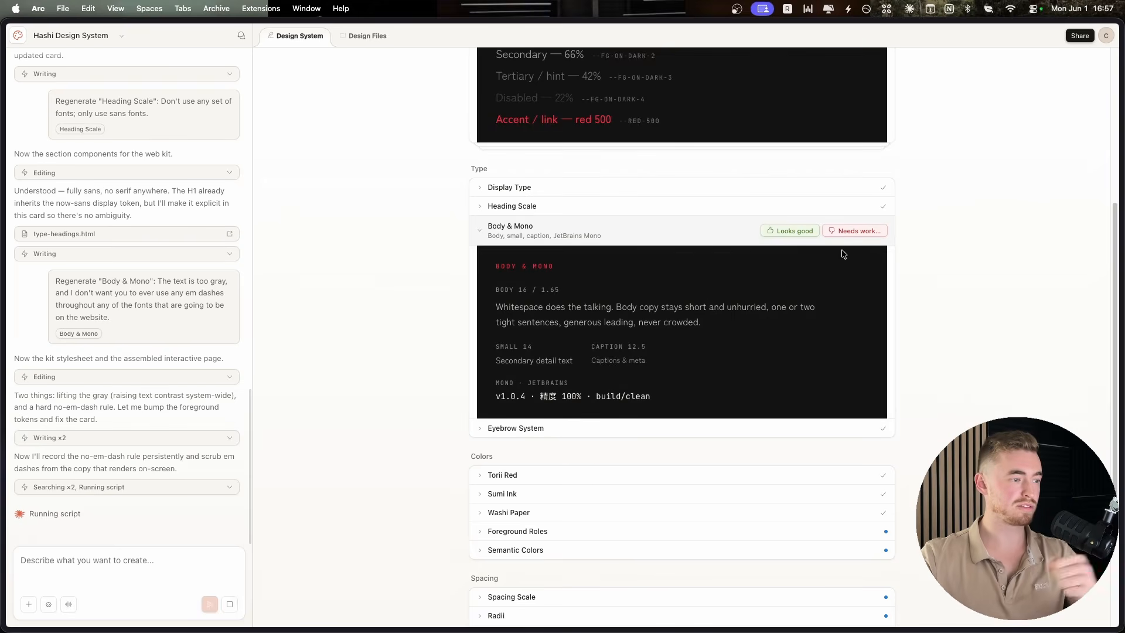
left_click(855, 231)
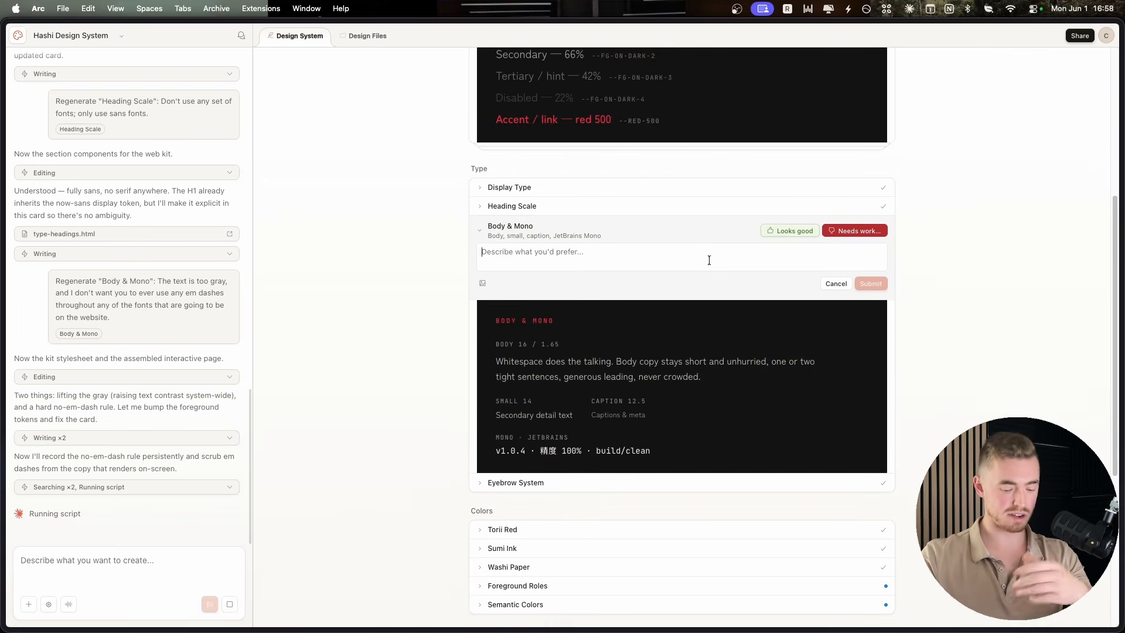
key("fn")
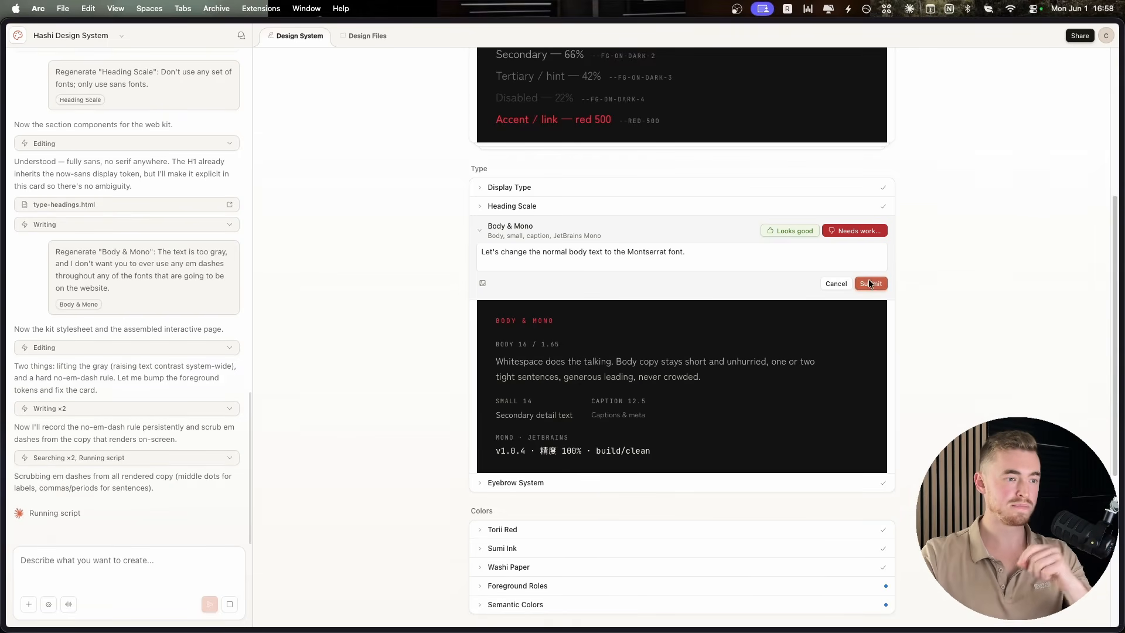
left_click(869, 283)
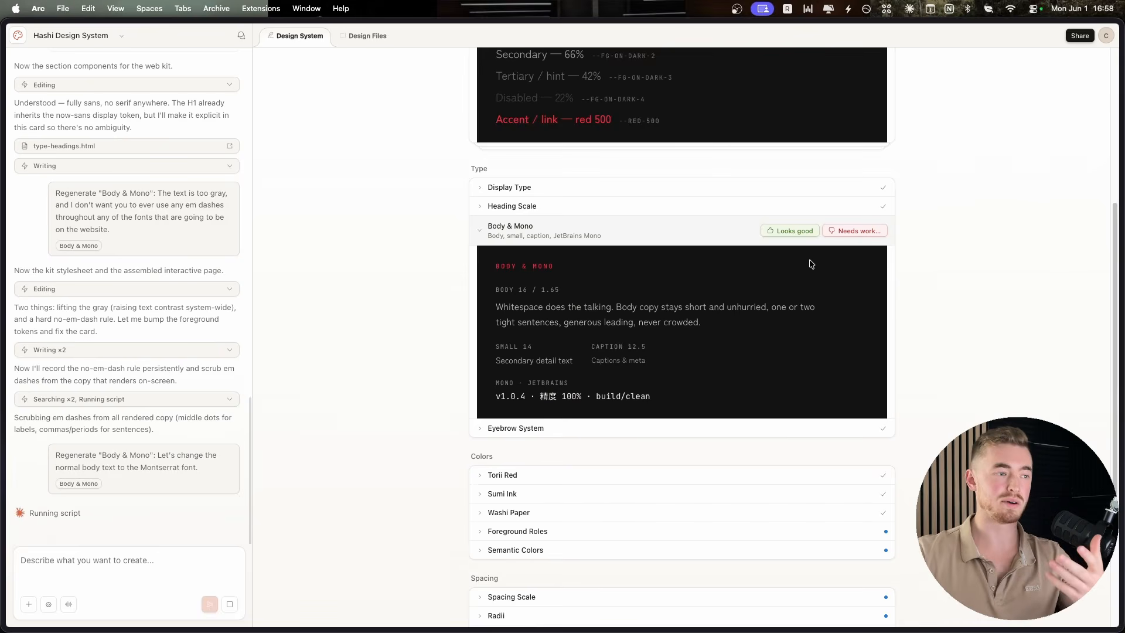
- Examine the draft's colour, spacing, component and brand samples, including Torii Red, Spacing Scale, Buttons, Cards, Hero Background, Mark Usage, Primary Mark and Badges & Segmented
scroll(660, 263, "down", 3)
left_click(512, 344)
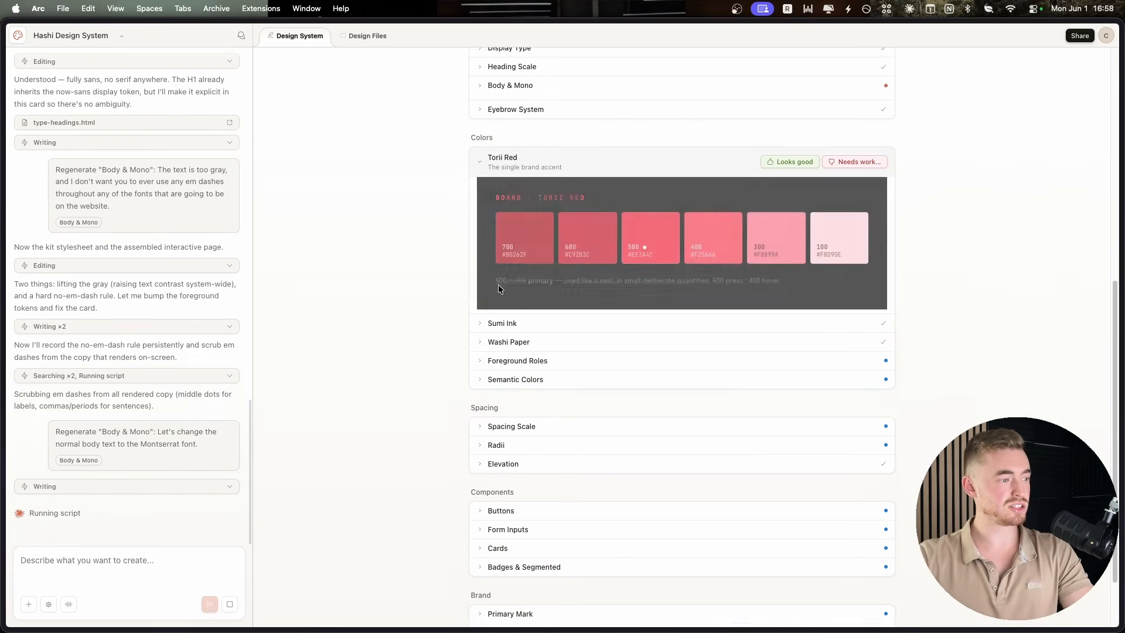
left_click(519, 375)
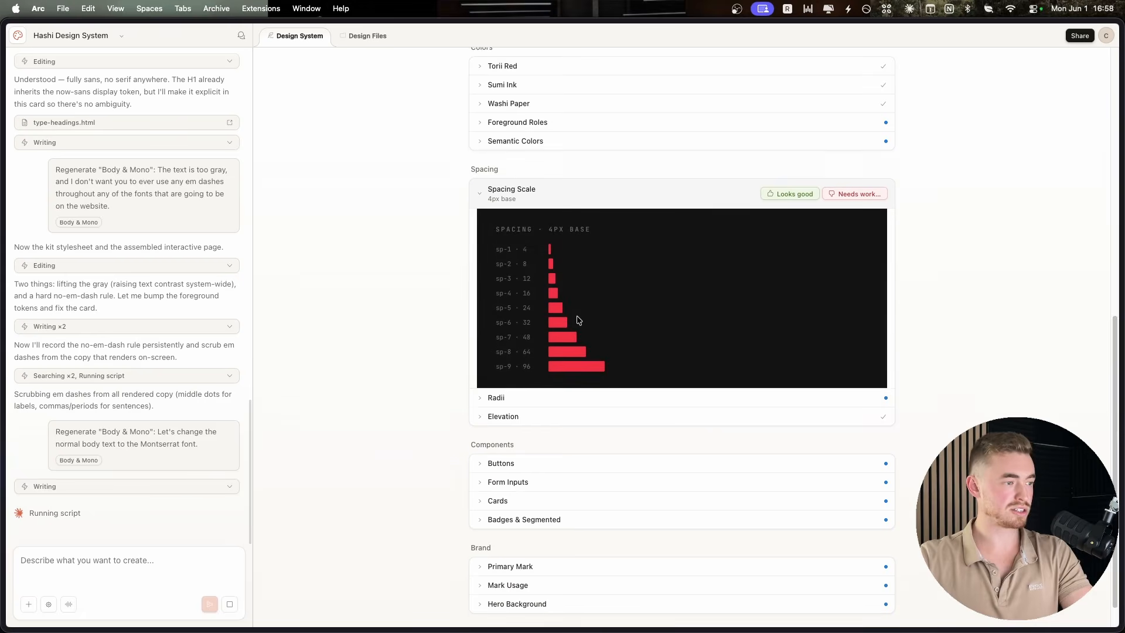
left_click(522, 426)
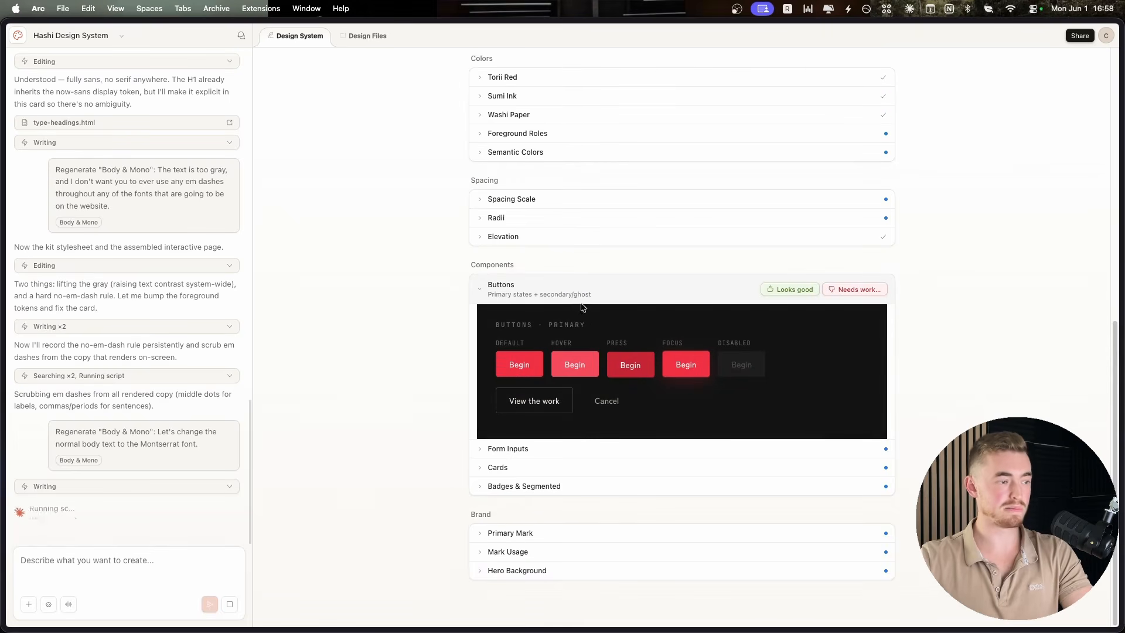
left_click(538, 468)
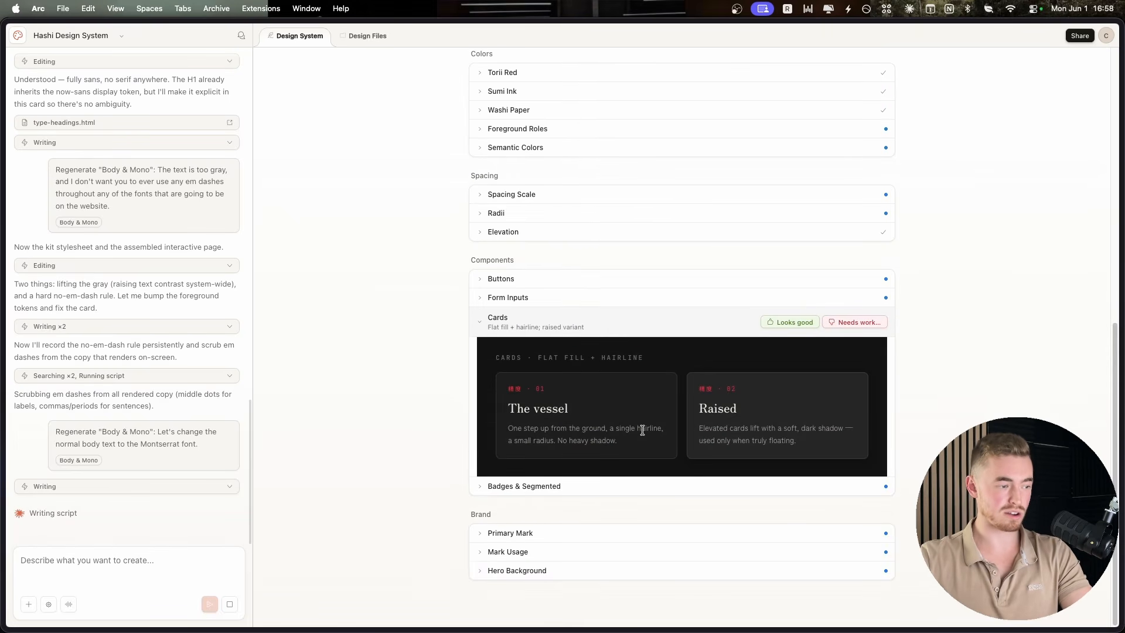
left_click(554, 569)
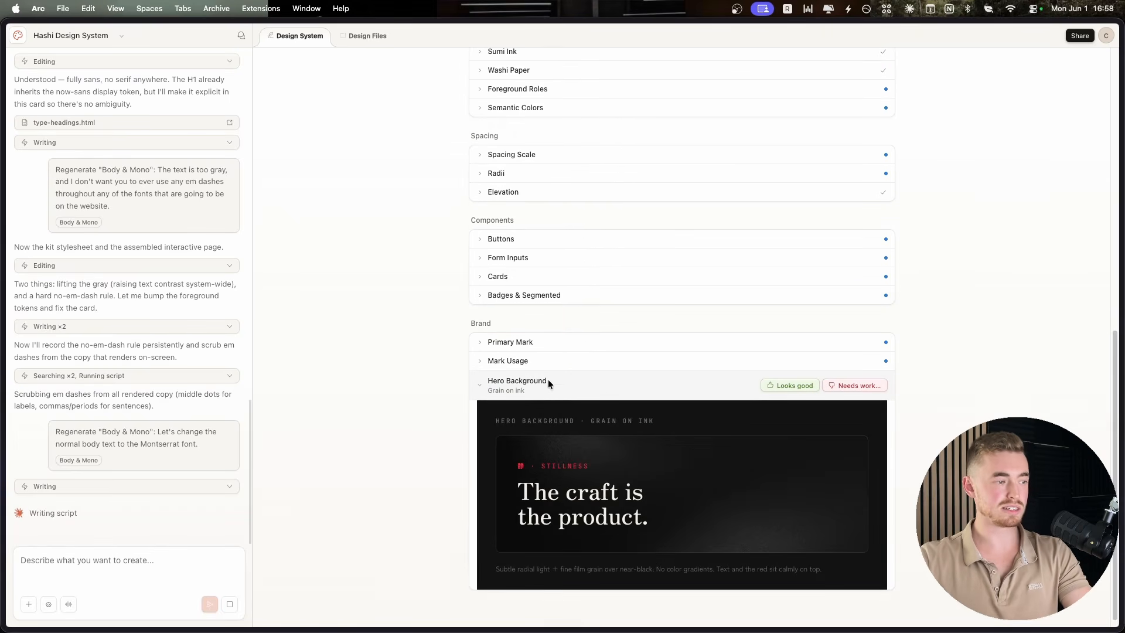
left_click(547, 363)
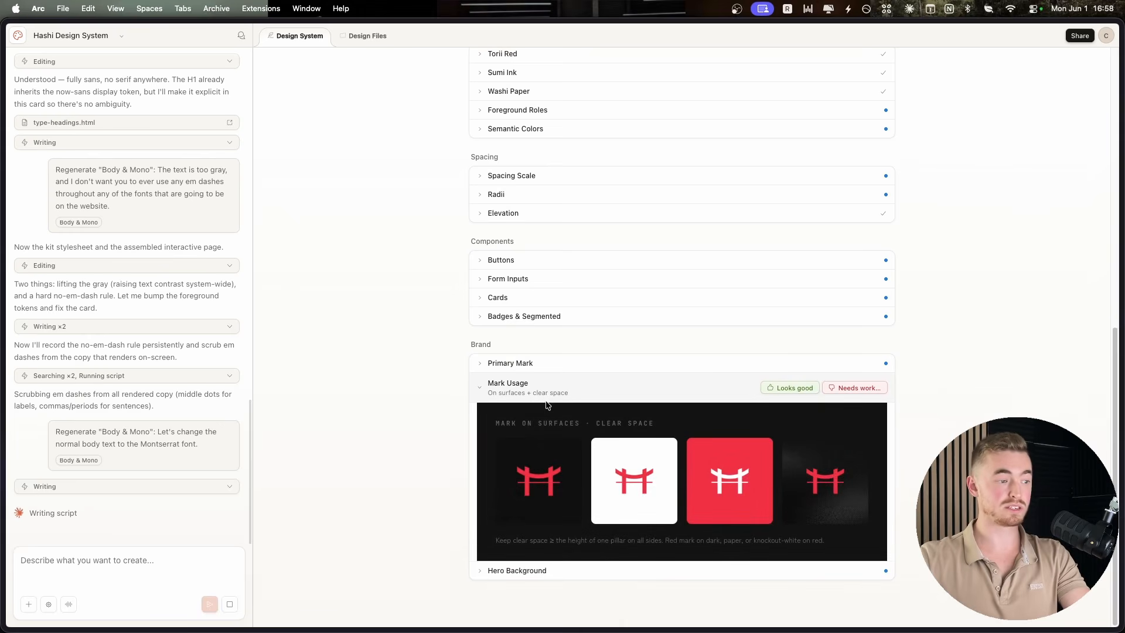
left_click(544, 364)
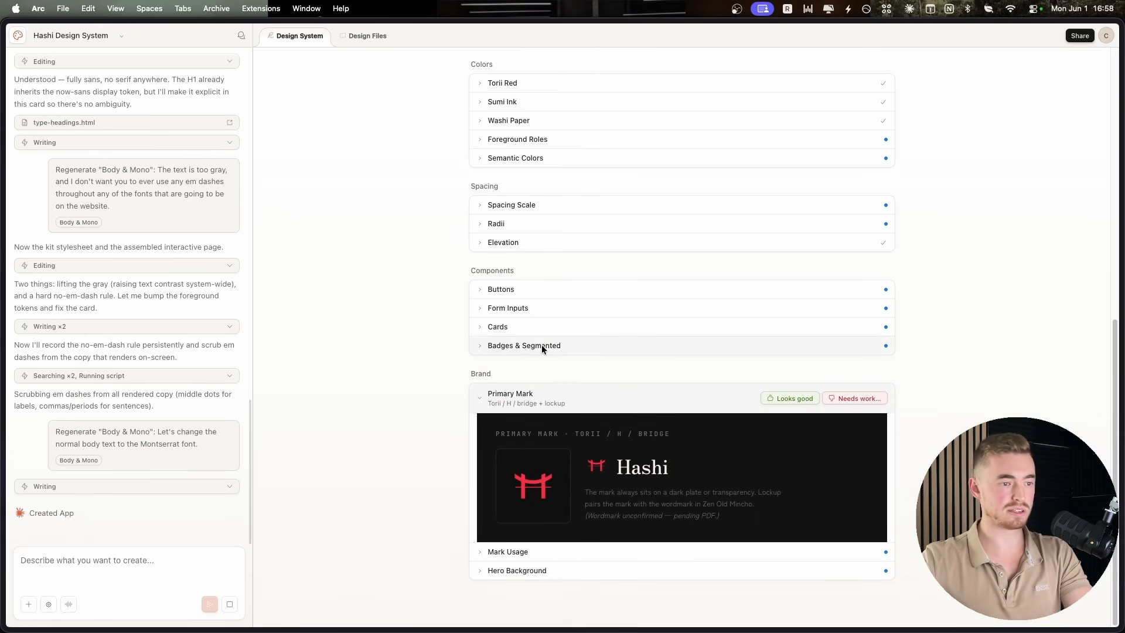
left_click(542, 347)
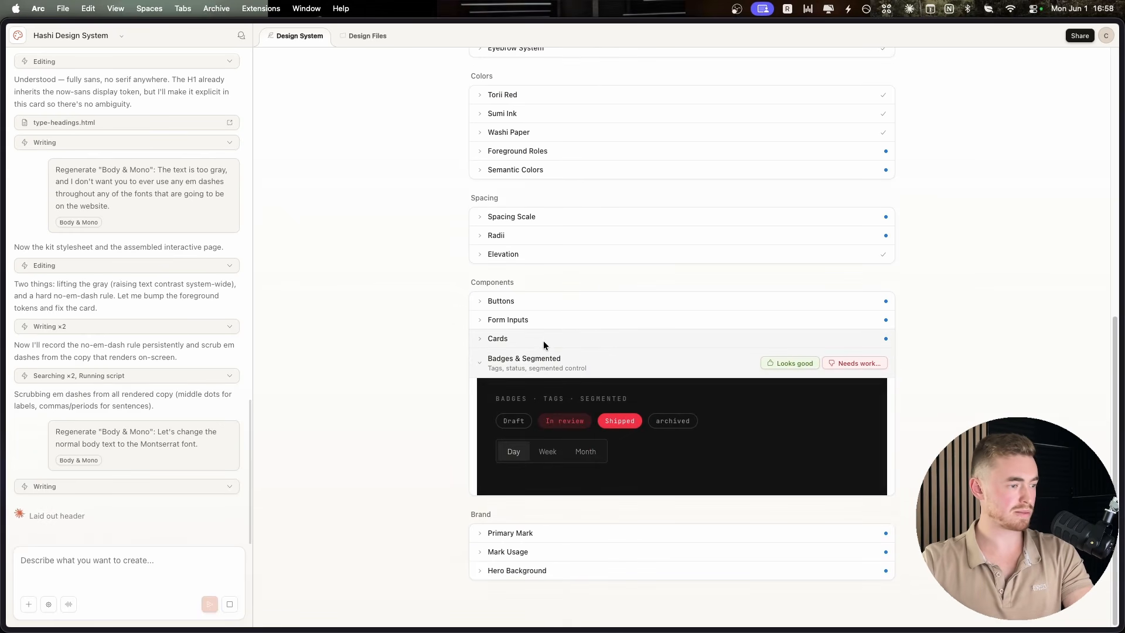
left_click(543, 340)
scroll(547, 342, "up", 10)
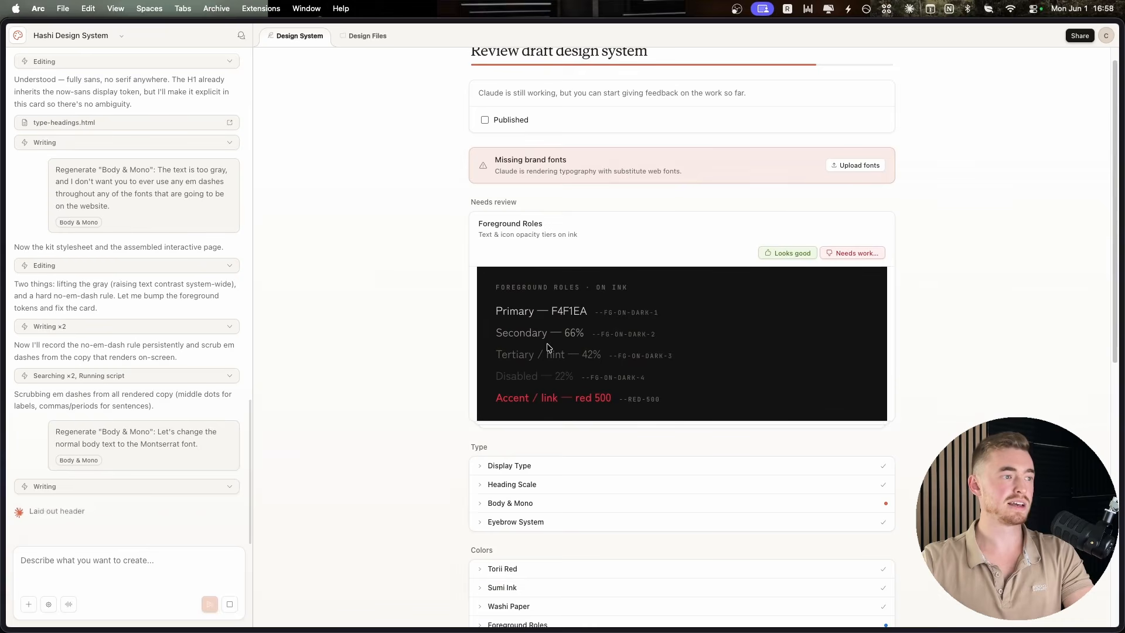
- Return to the project home and publish the Hashi Design System from the list of design systems
scroll(547, 347, "up", 2)
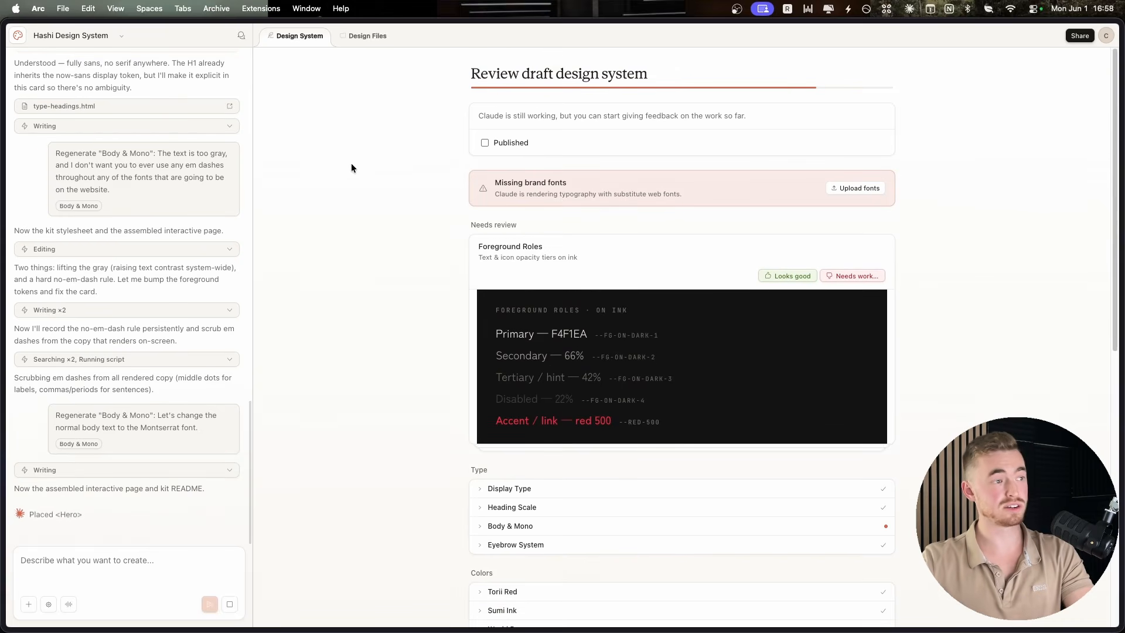
left_click(18, 36)
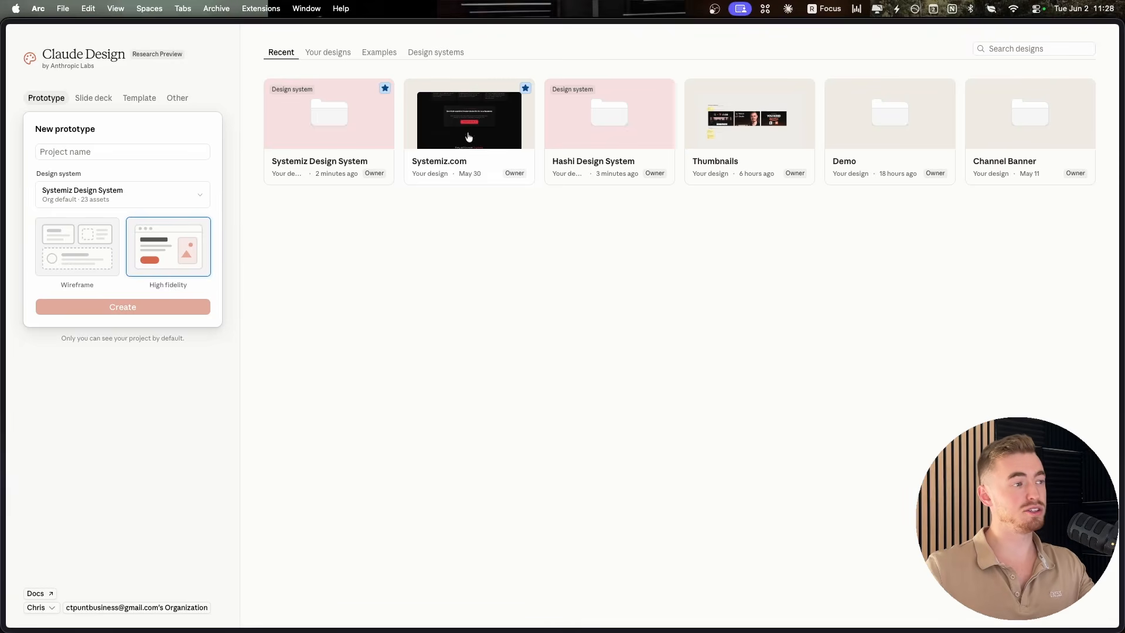
left_click(435, 53)
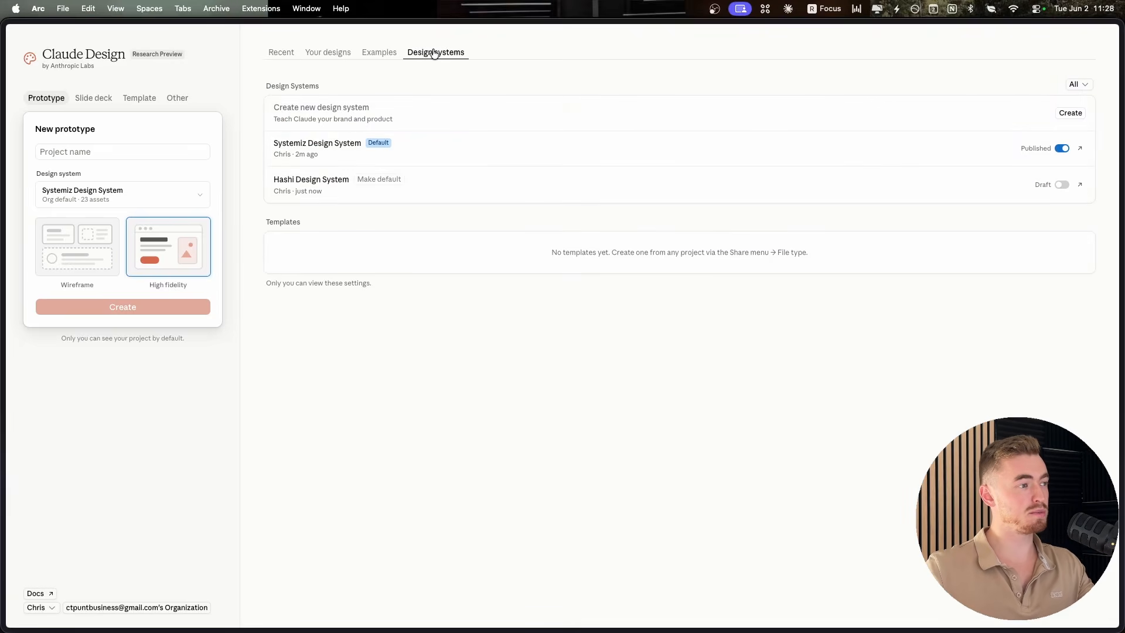
left_click(1061, 186)
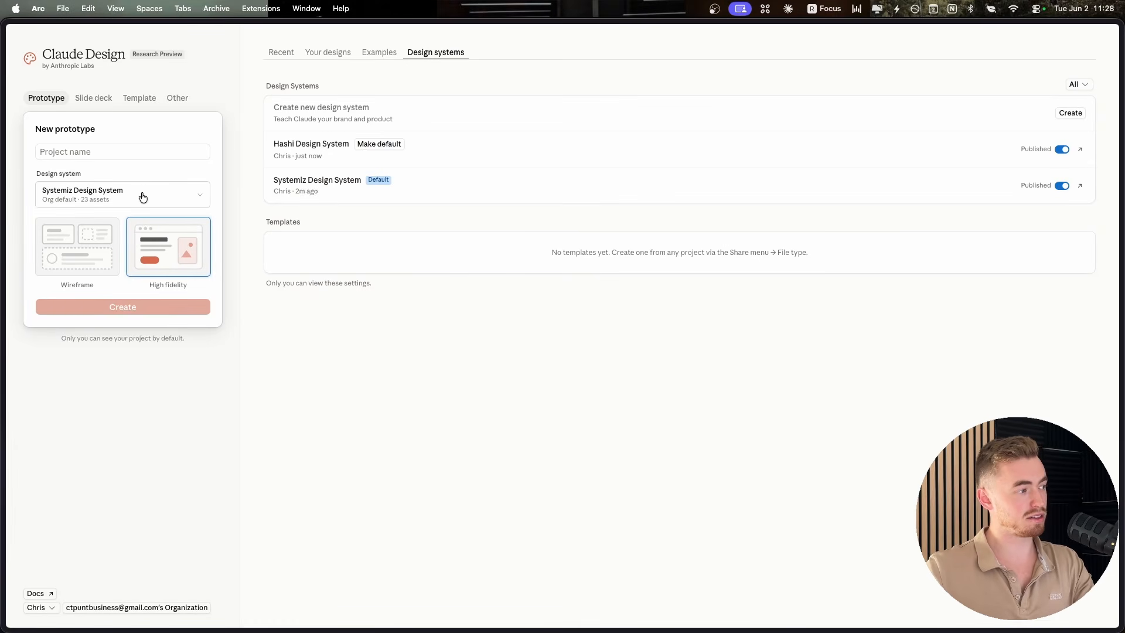
- Add the Hashi Design System to the design systems selected for the new prototype
left_click(142, 196)
left_click(351, 224)
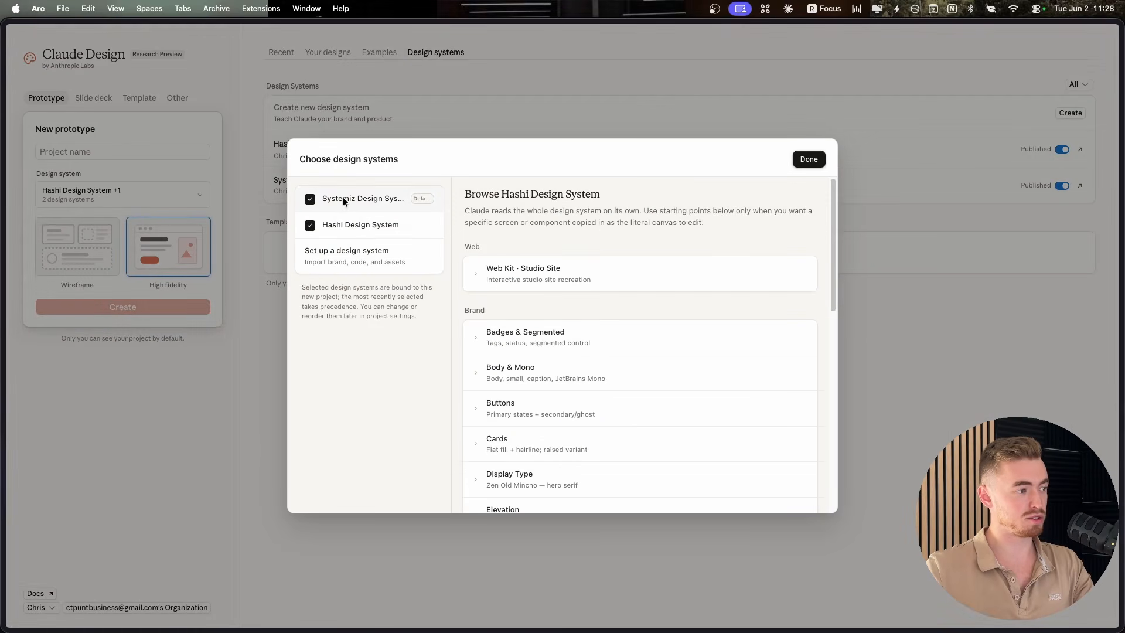
left_click(808, 159)
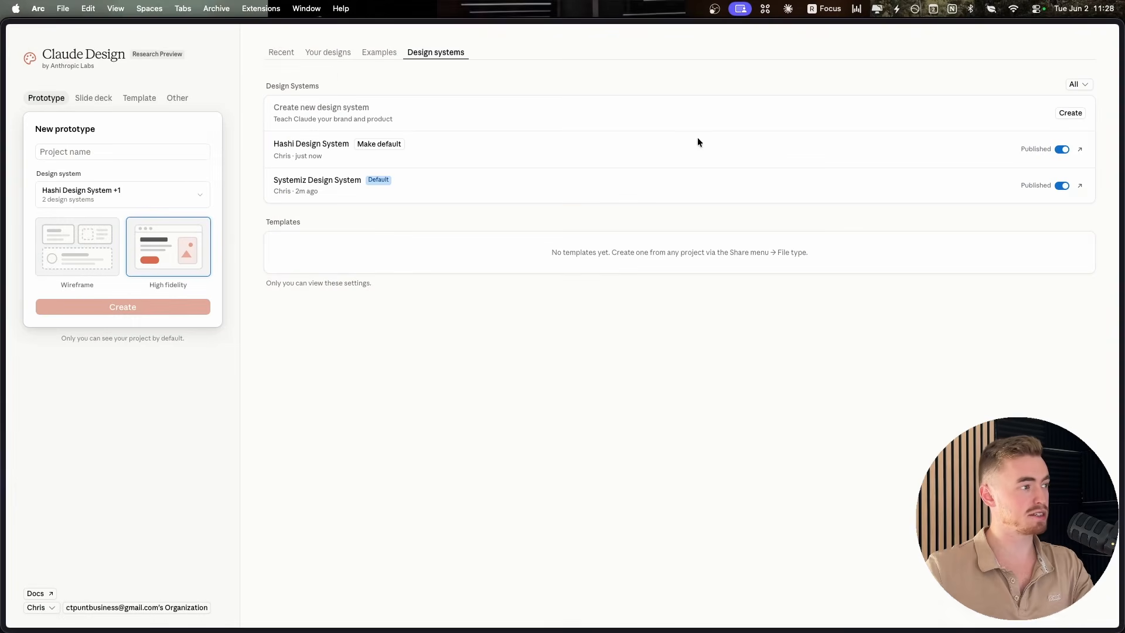
- Open the Systemiz Design System and review its sharing and export options, including the Project archive (.zip) format
left_click(284, 53)
left_click(339, 124)
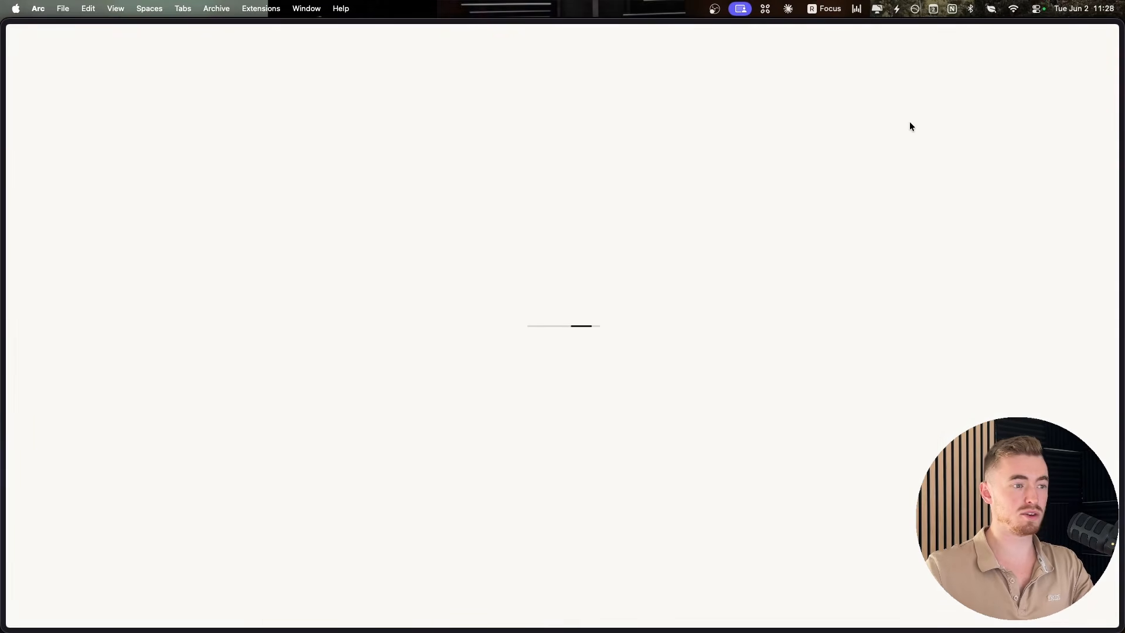
left_click(1079, 37)
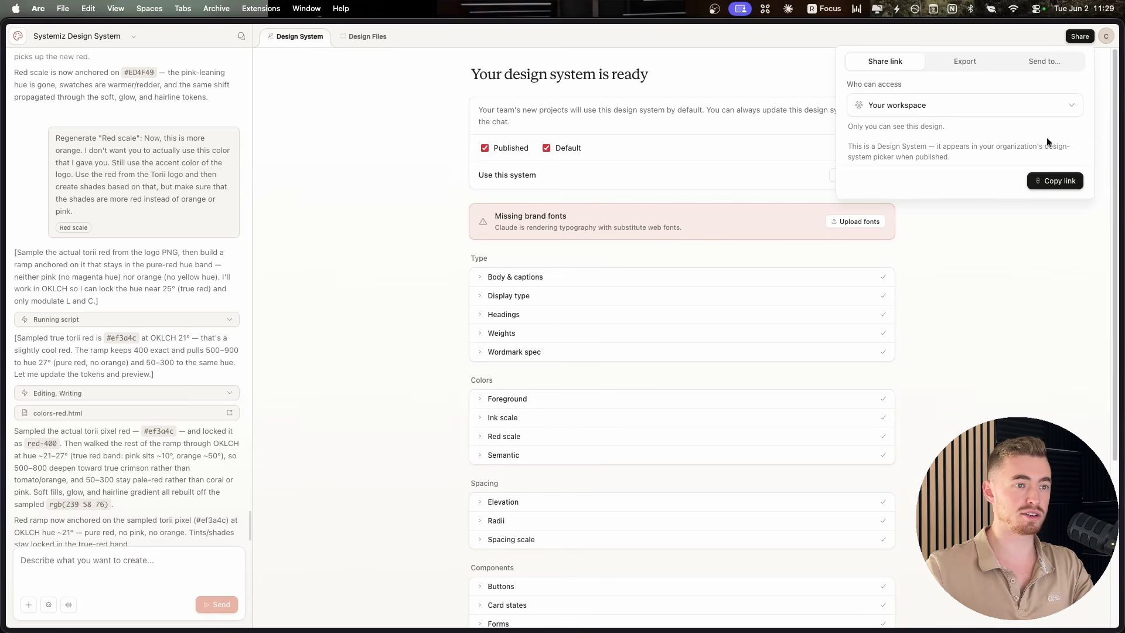
left_click(970, 61)
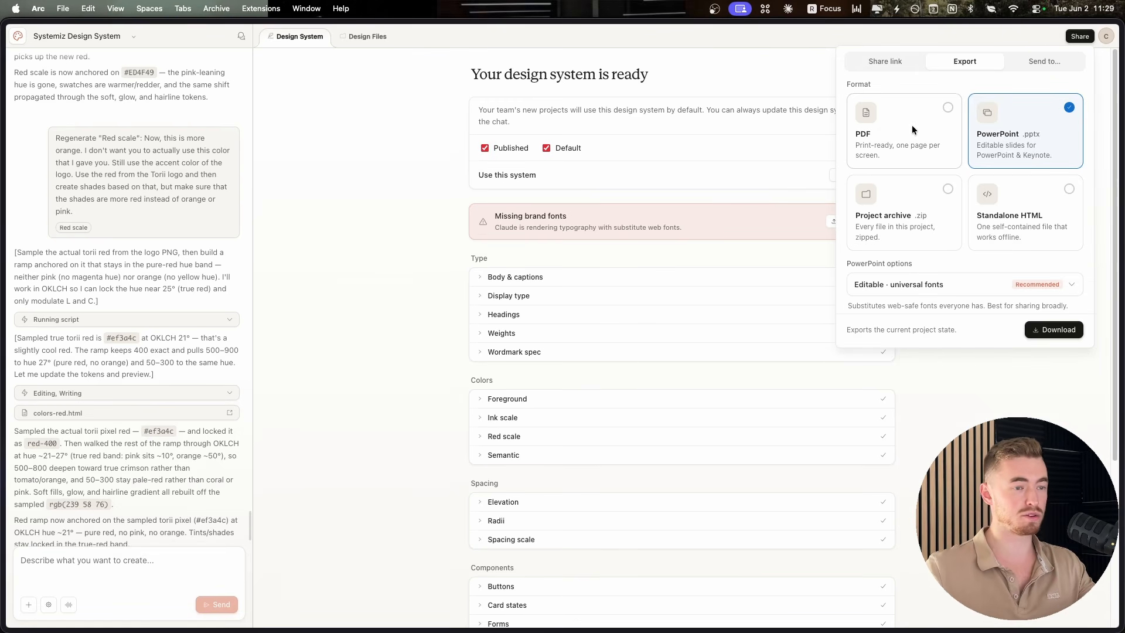
left_click(902, 209)
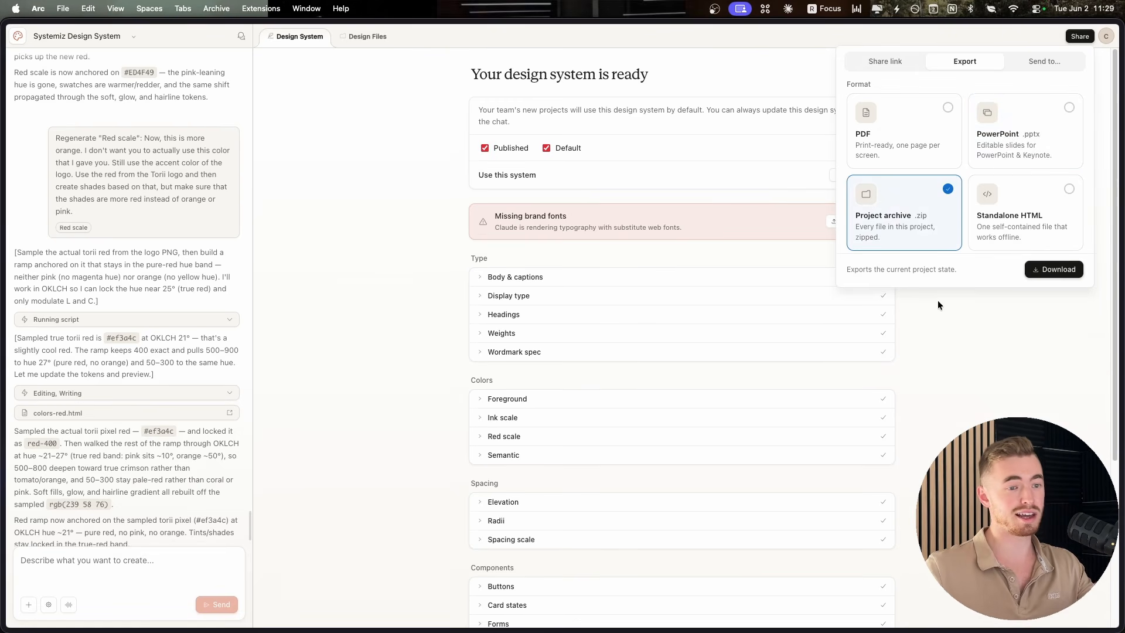
left_click(942, 316)
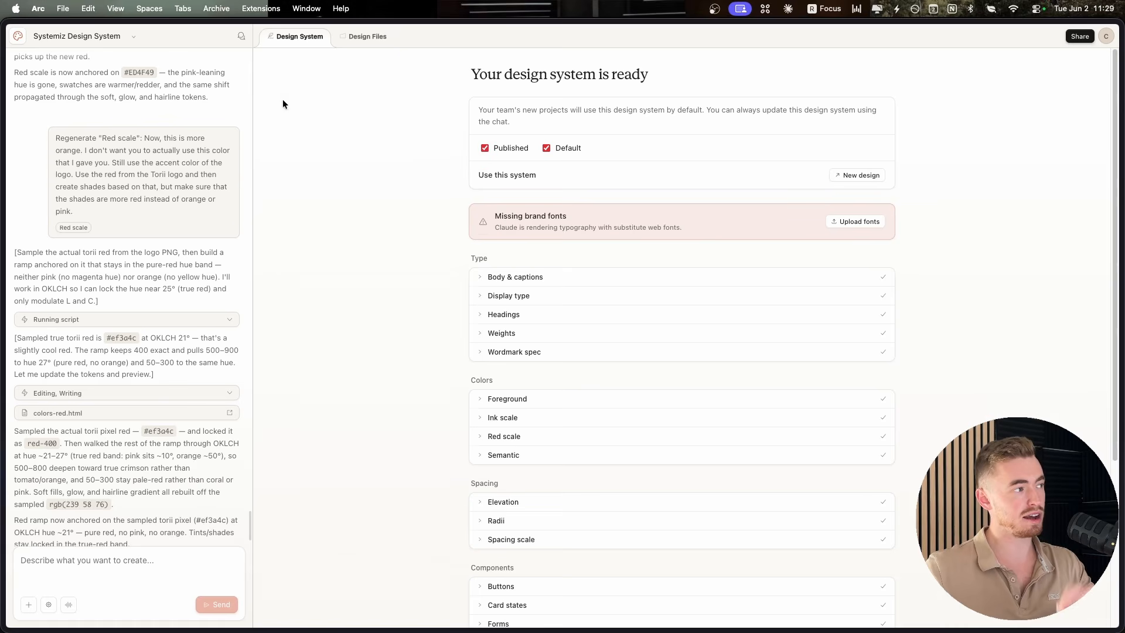
- Return to the project home and look over the design systems list and the recent projects
left_click(18, 36)
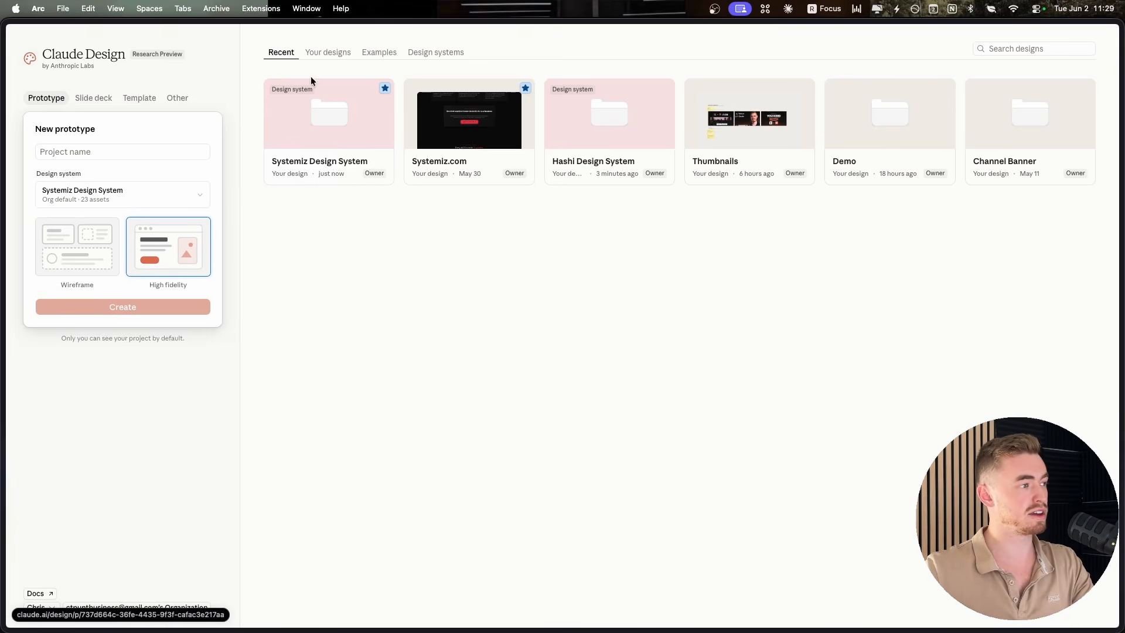
left_click(453, 54)
left_click(280, 54)
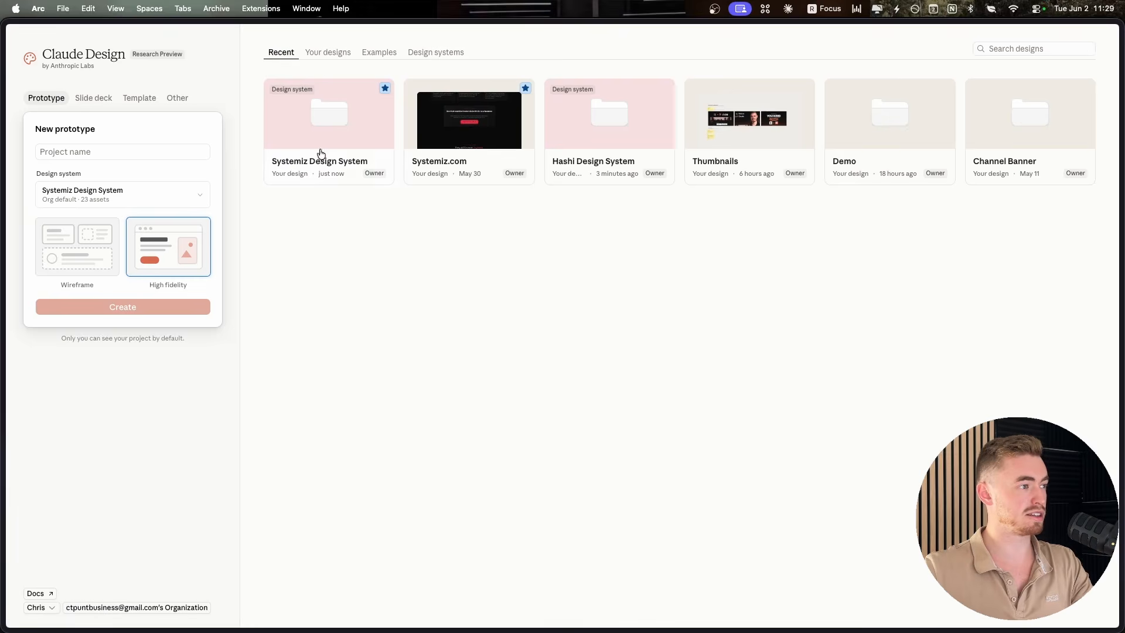
left_click(446, 50)
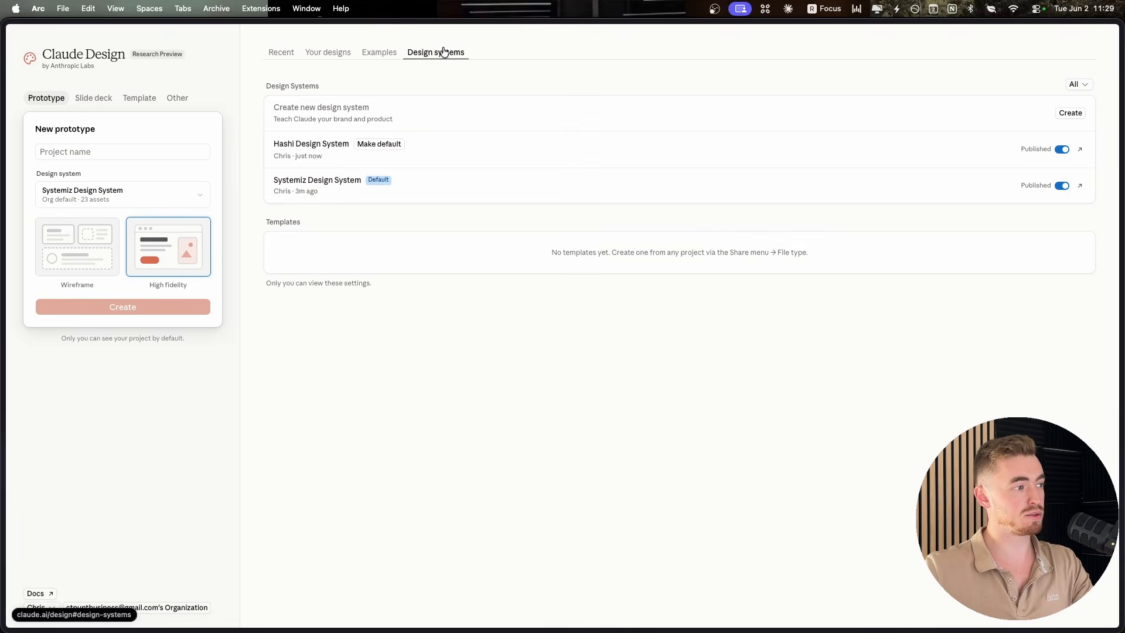
left_click(274, 51)
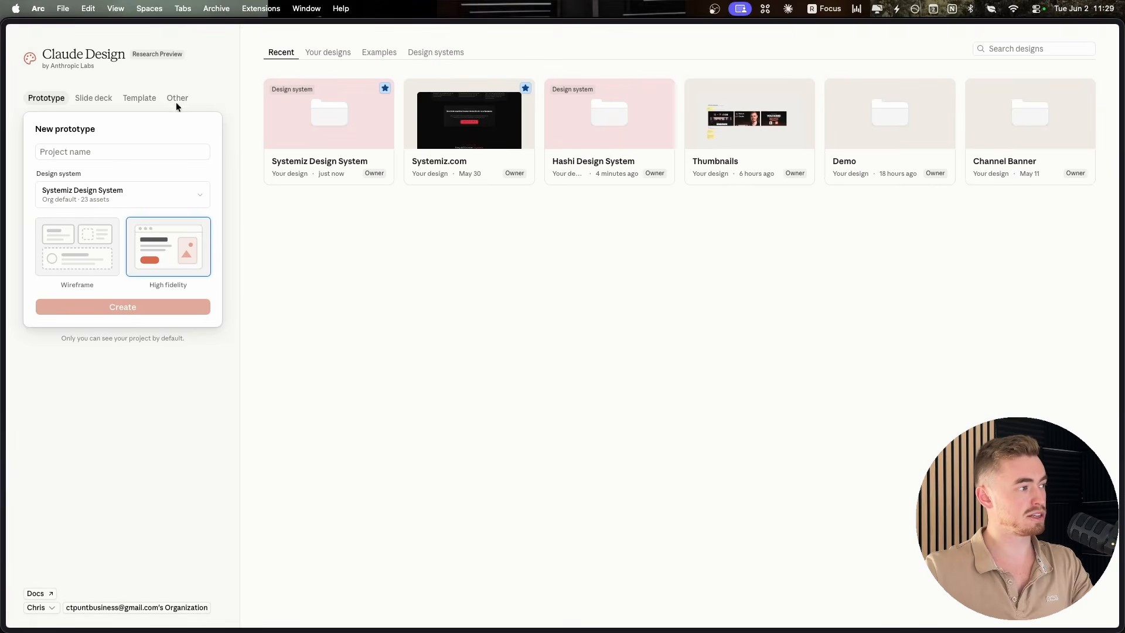
- Look through the Slide deck, Template and Other options for starting a new project
left_click(98, 150)
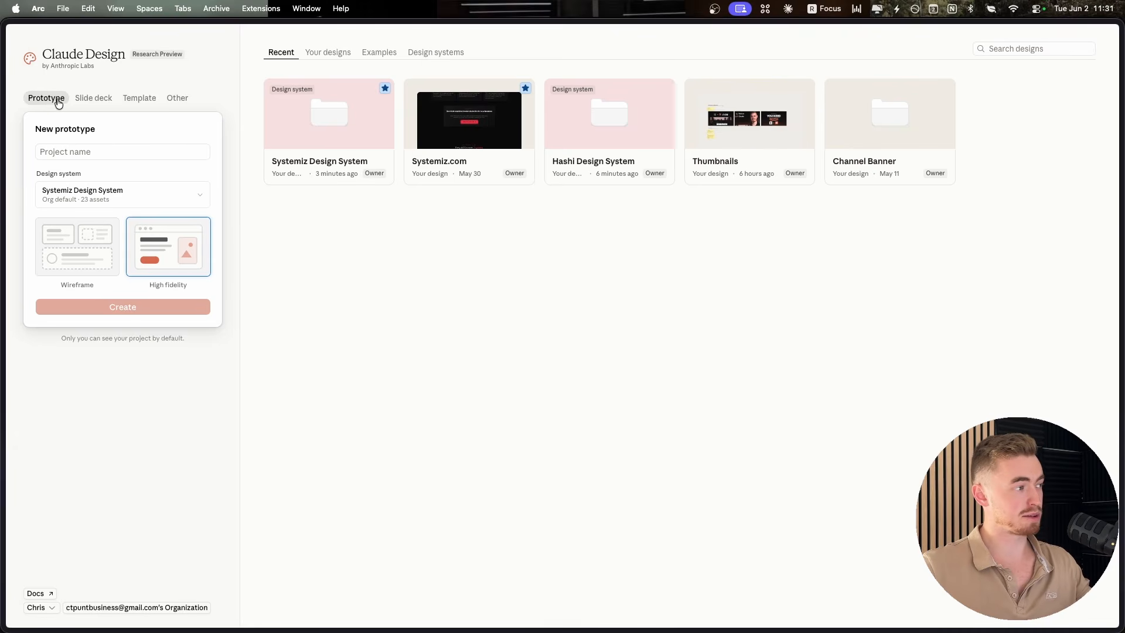
left_click(96, 100)
left_click(148, 100)
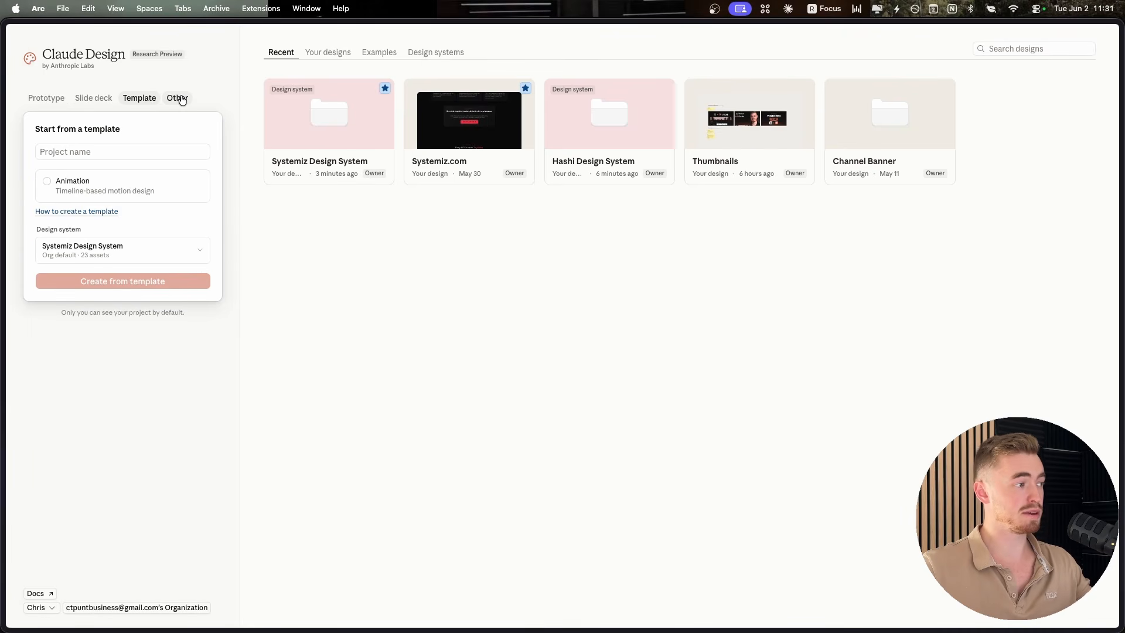
left_click(177, 98)
left_click(157, 154)
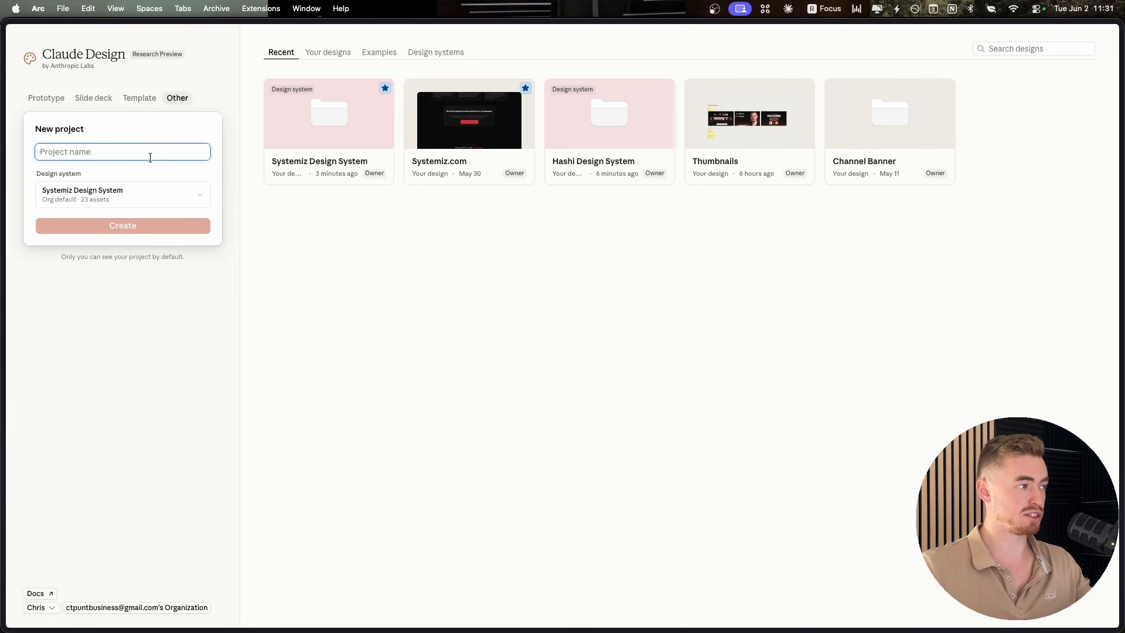
- Create a high-fidelity prototype named Demo that uses the Systemiz Design System
left_click(47, 99)
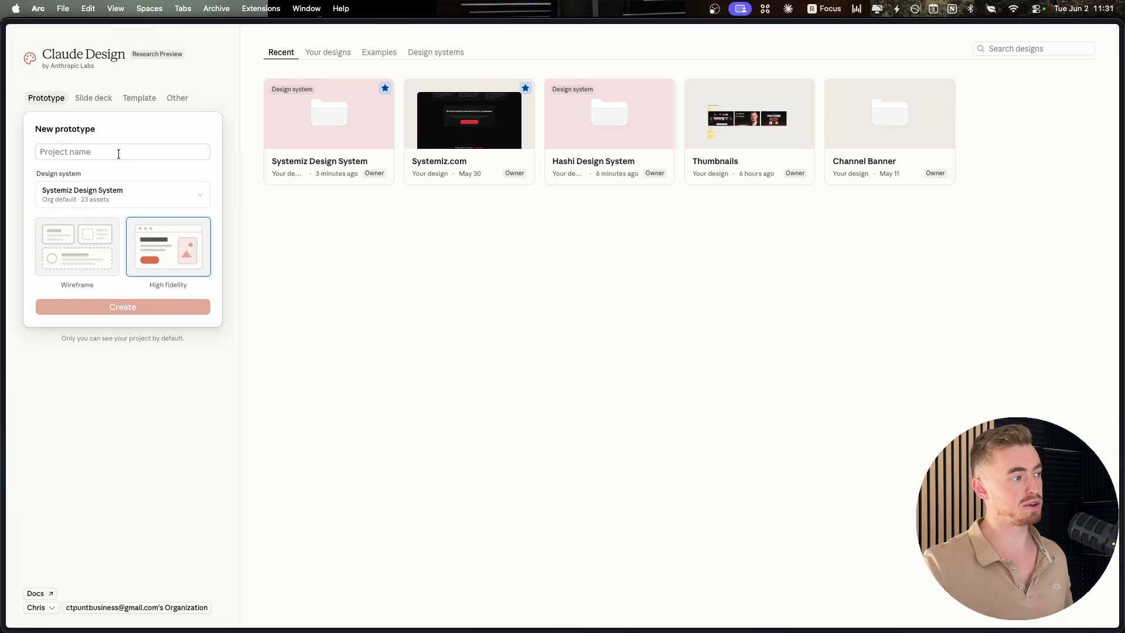
left_click(119, 154)
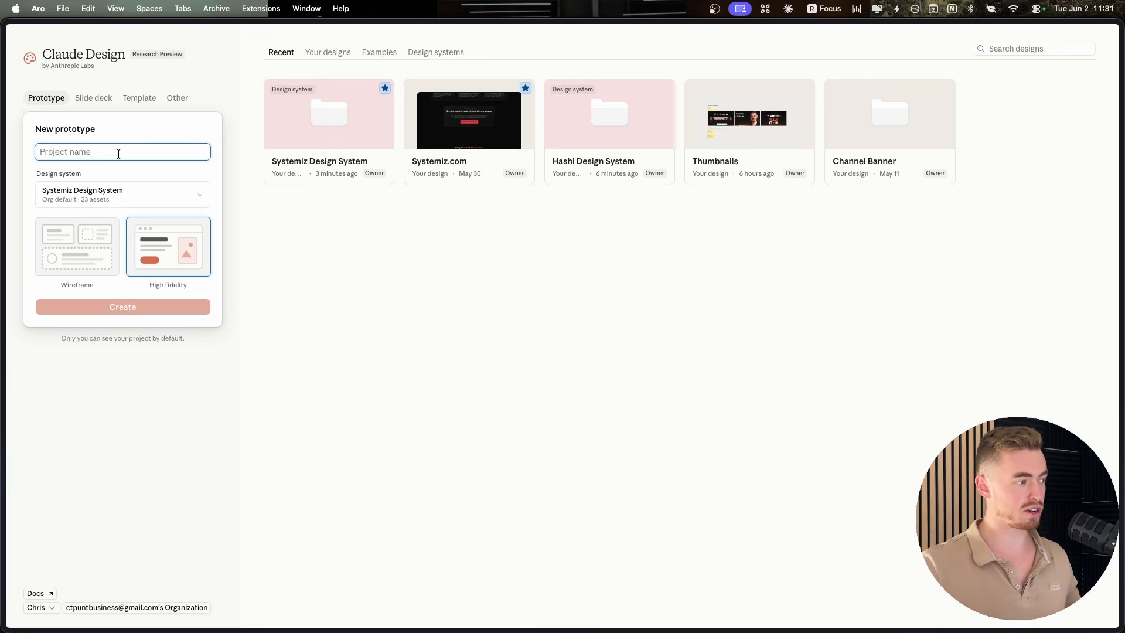
type("Demo")
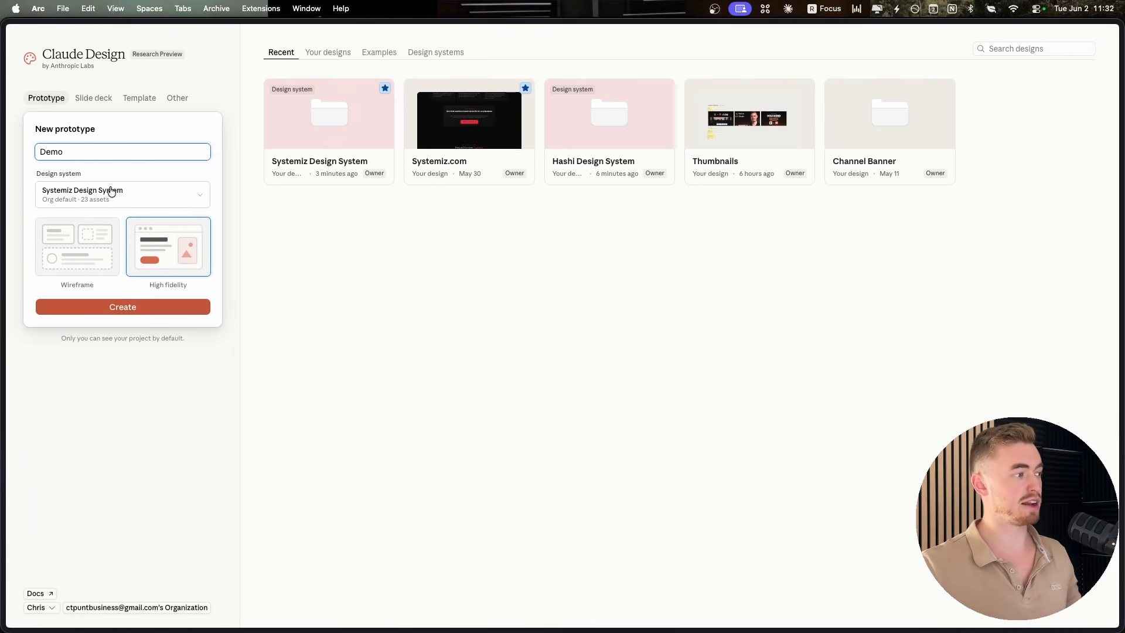
left_click(111, 192)
left_click(807, 160)
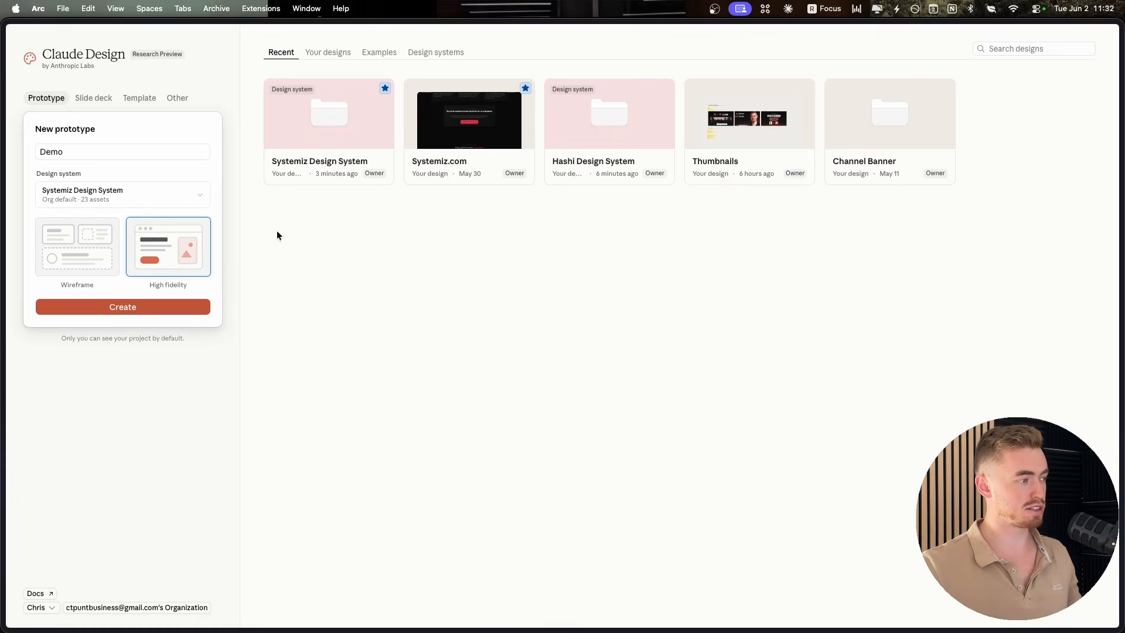
left_click(155, 307)
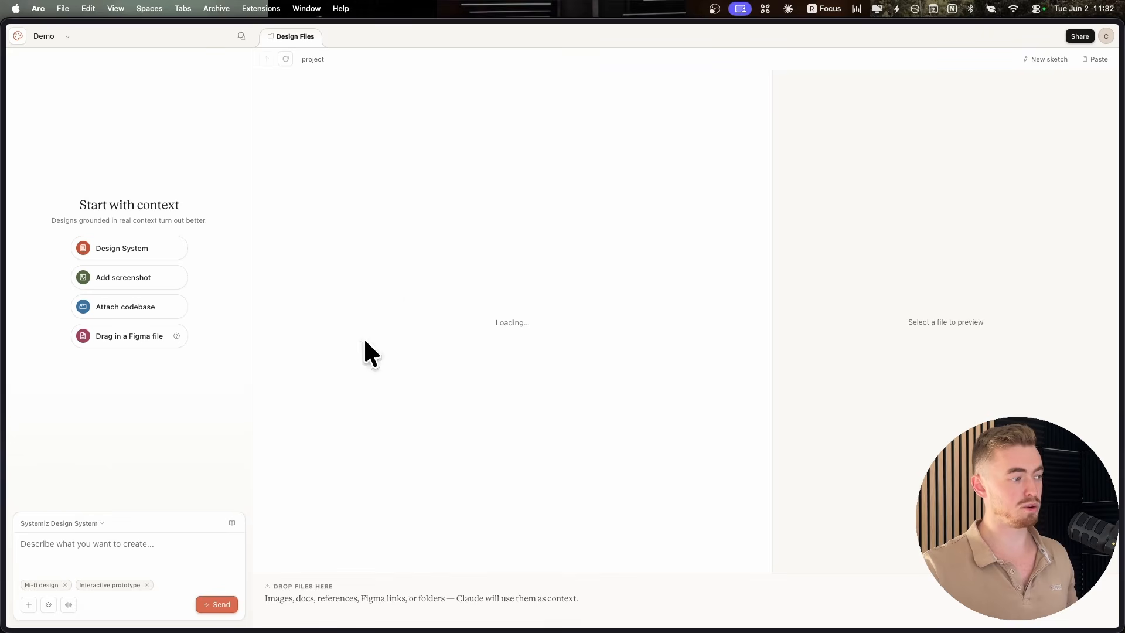
- Look over the options for attaching files, code and designs to the Demo project's prompt
left_click(176, 538)
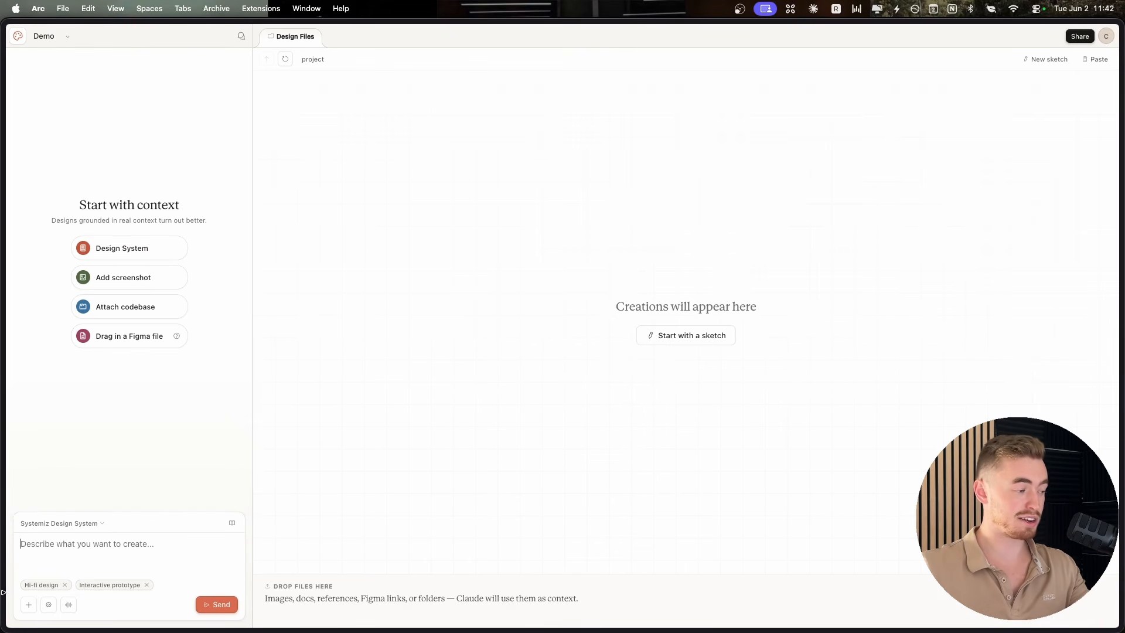
left_click(28, 604)
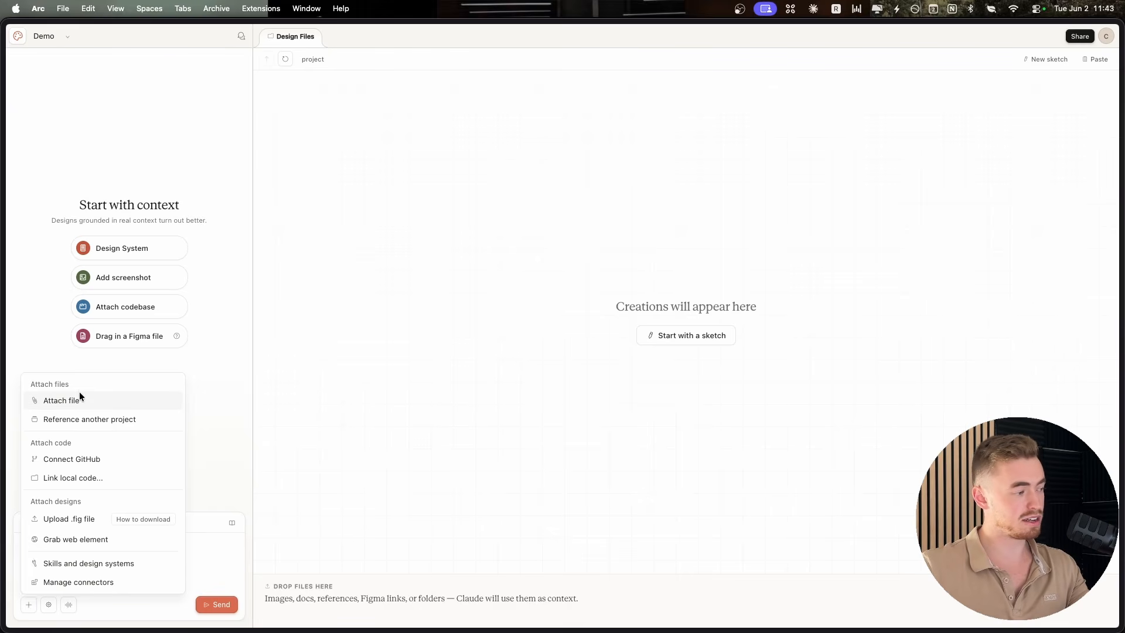
left_click(205, 553)
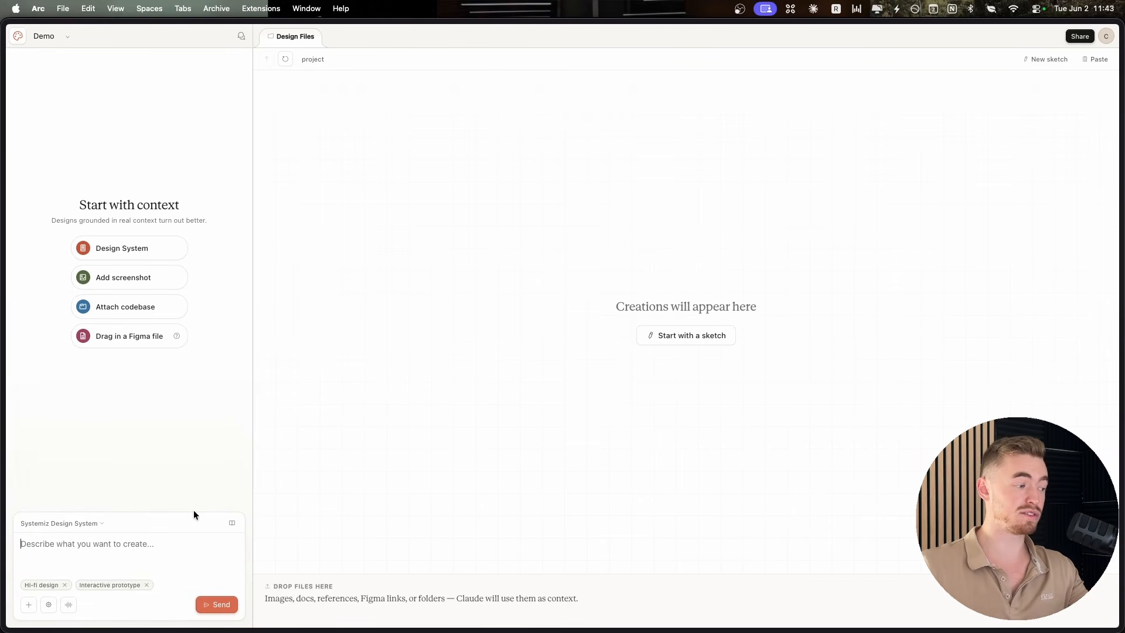
- Switch to Notion and look over the Company Info section of the Company Brain page
key("super+Tab")
scroll(874, 385, "up", 1)
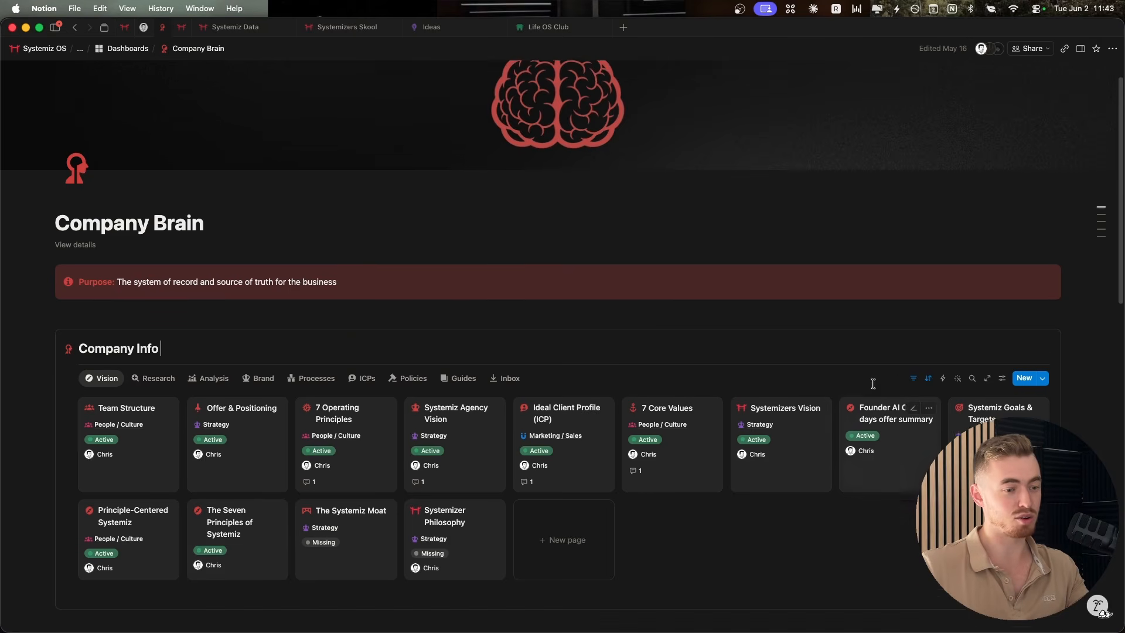
left_click_drag(1080, 334, 146, 590)
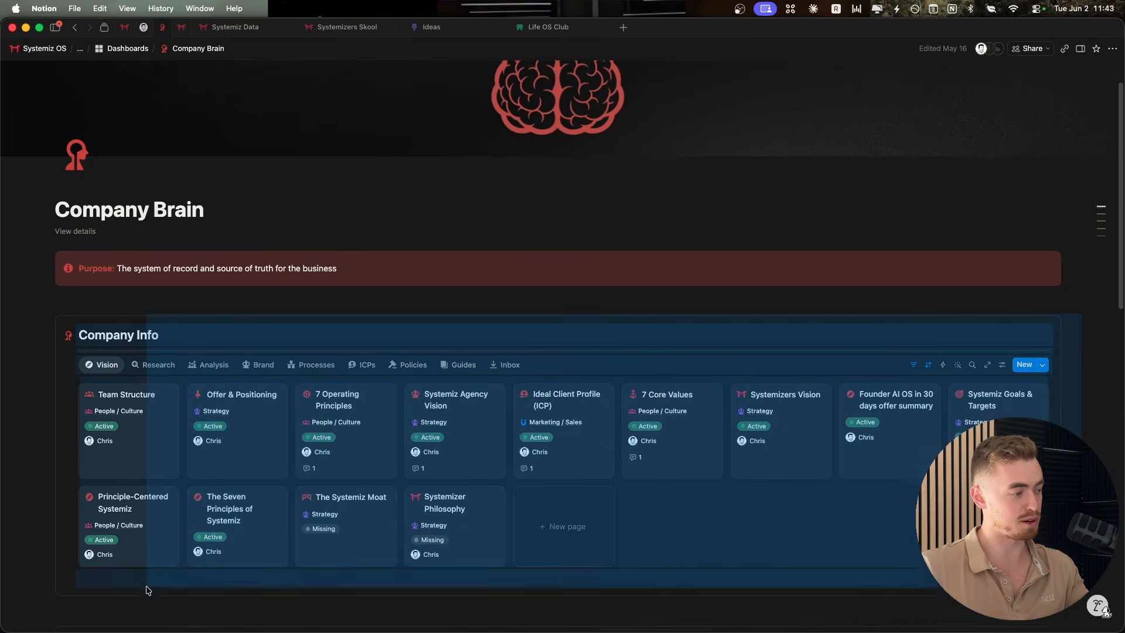
left_click(388, 329)
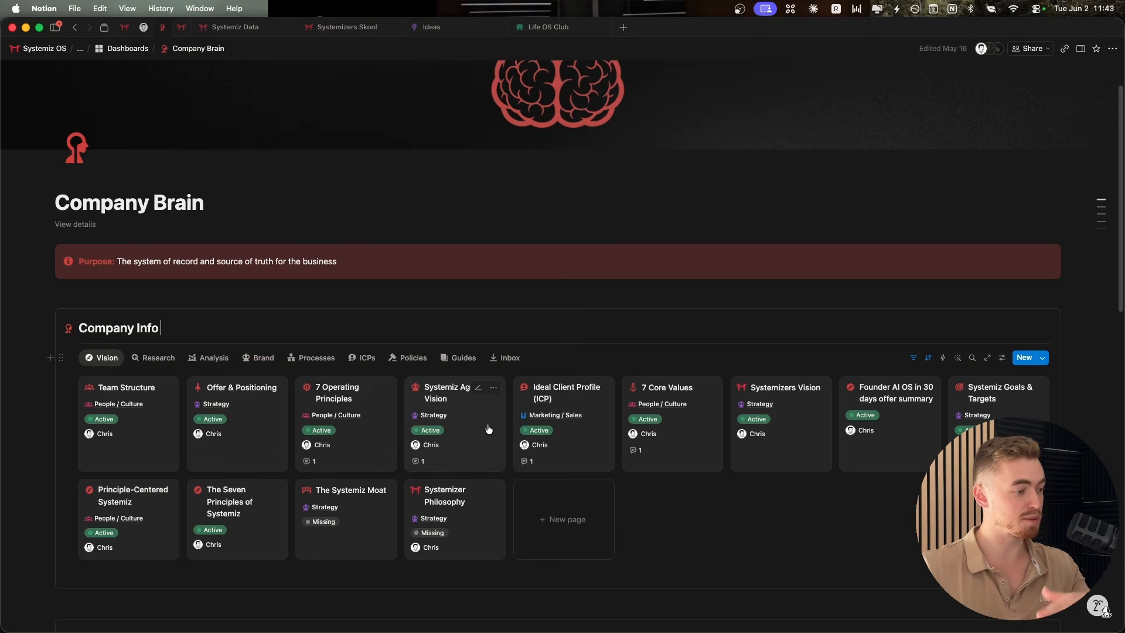
- Switch back to Claude Design in Arc and check the available connectors, including Notion
key("super+Tab")
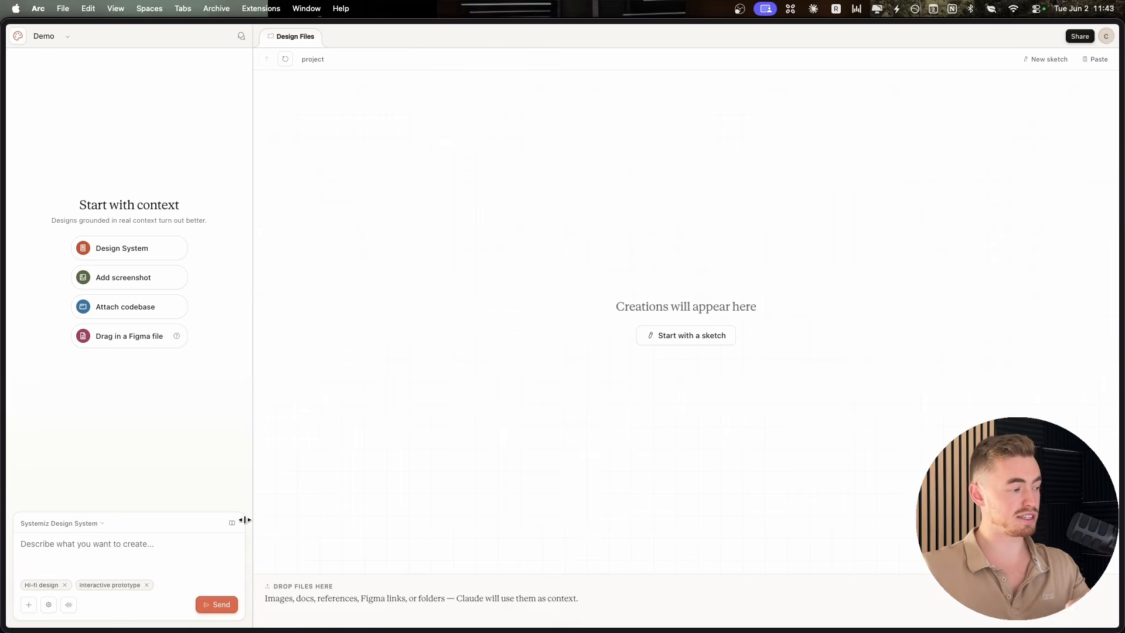
left_click(28, 605)
left_click(80, 580)
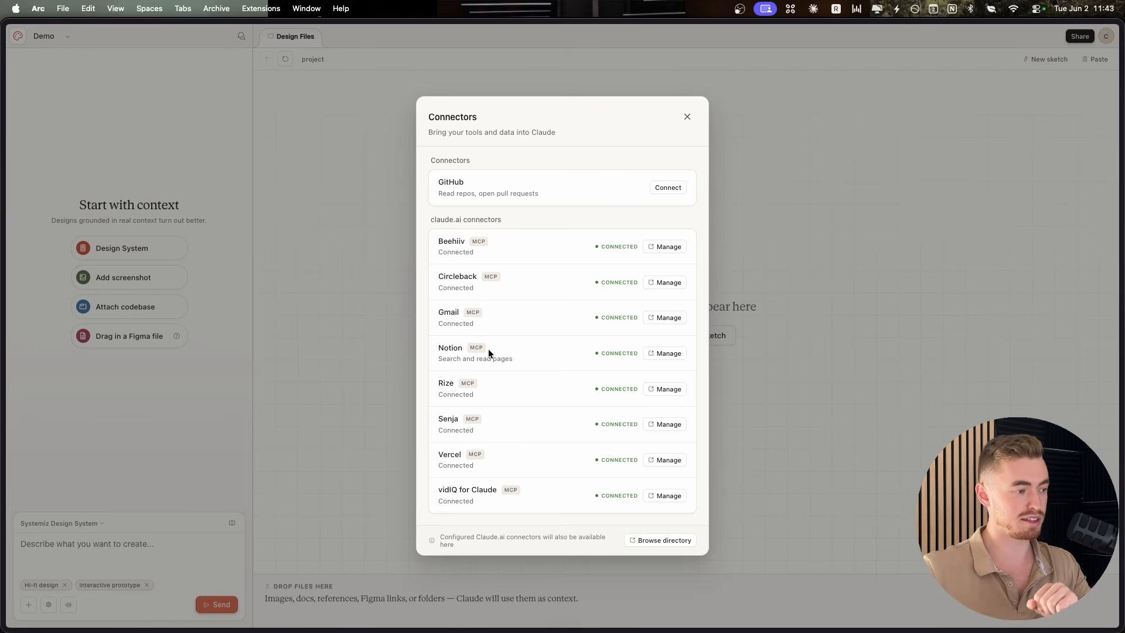
left_click(257, 414)
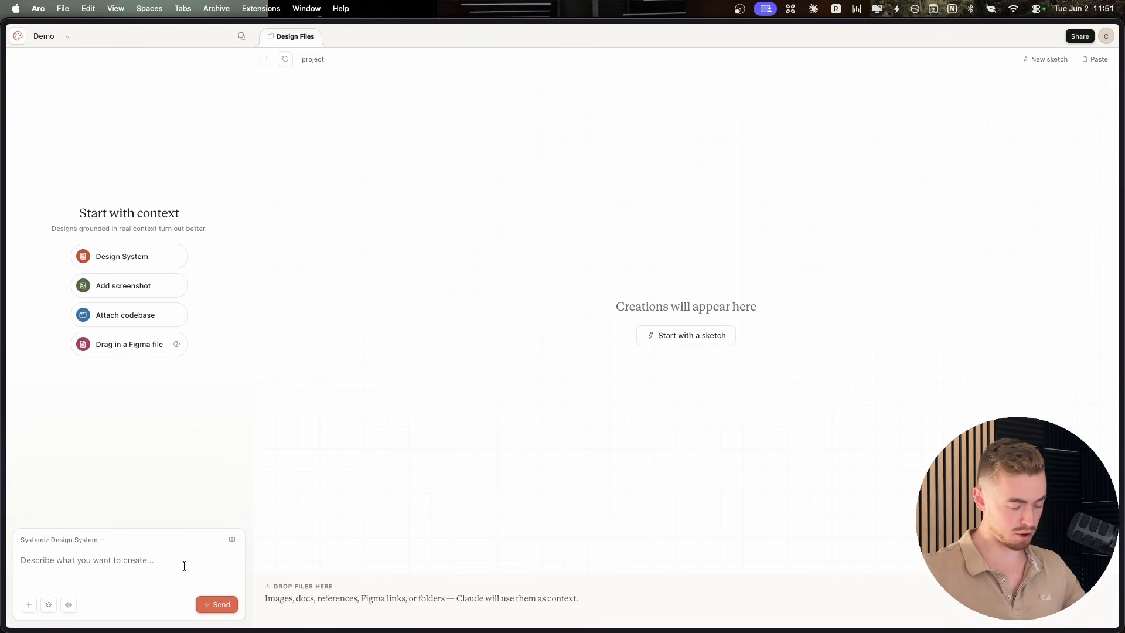
- Prompt Claude to use the Notion company brain and offers database to create a very short one-page website addressing the ICP, their problems and the solutions
key("fn+space")
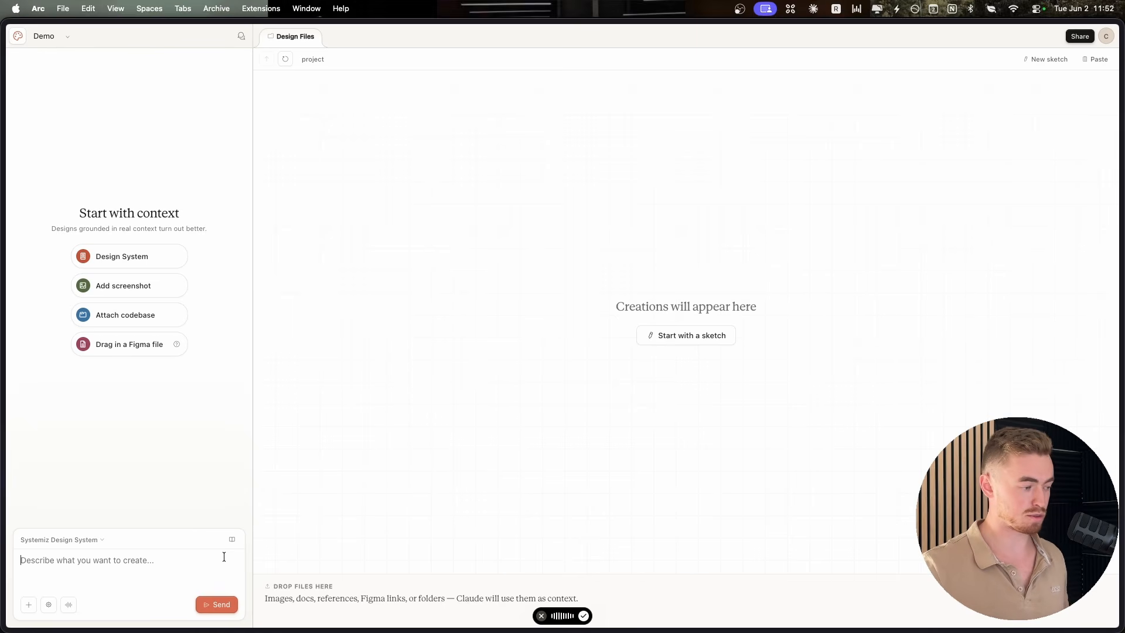
key("fn")
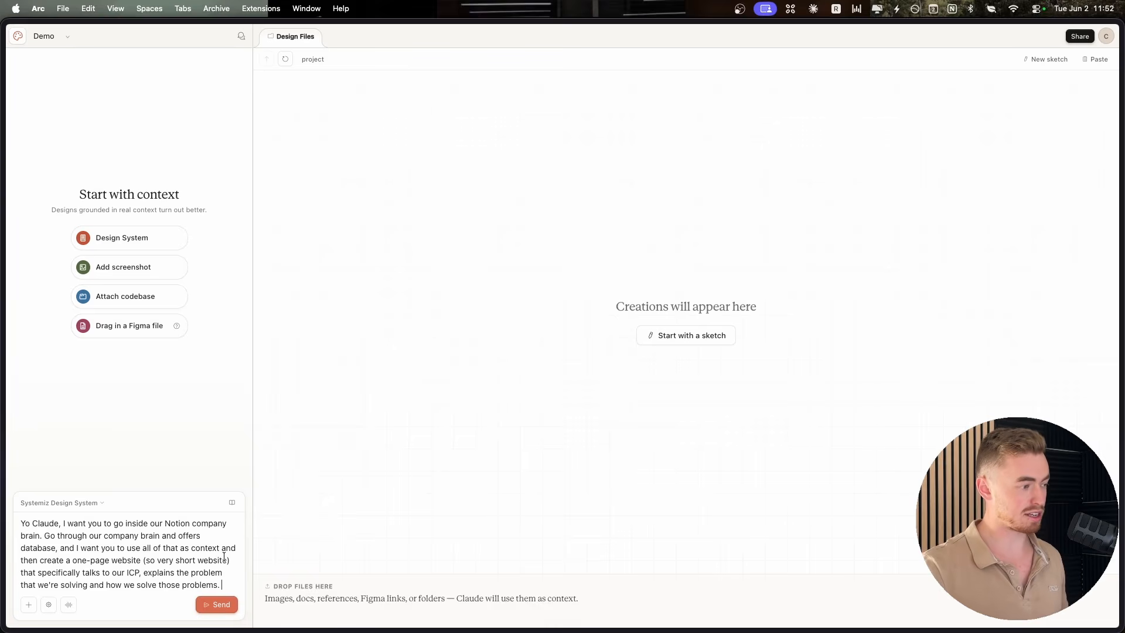
key("Return")
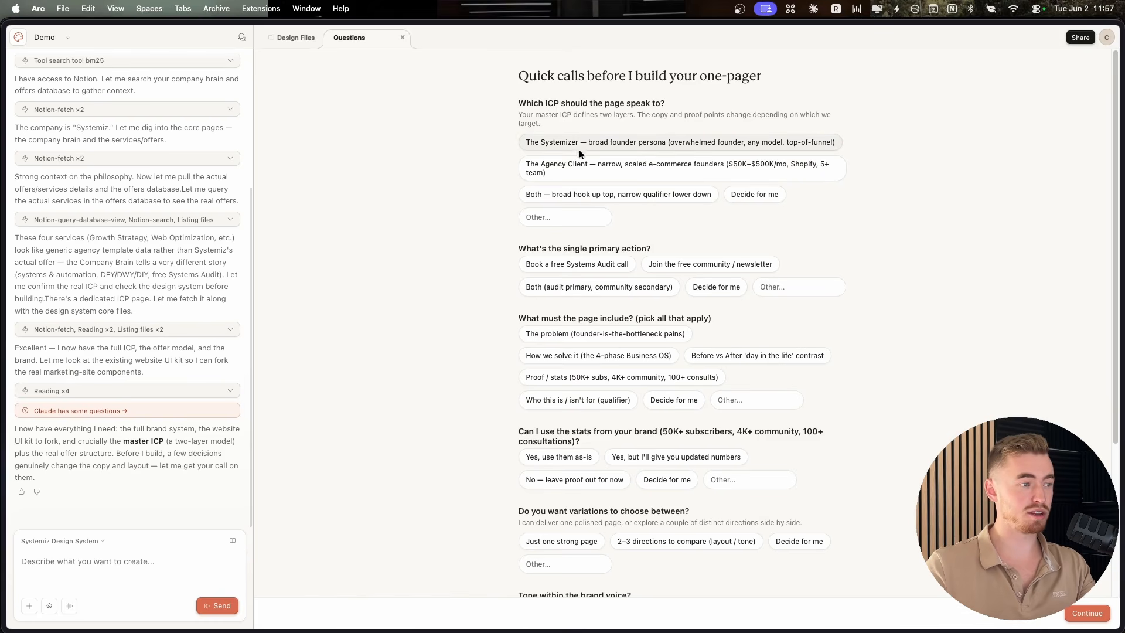
- Target the page at The Agency Client, with a free Systems Audit call as primary action and the who this is / isn't for section
left_click(577, 168)
left_click(593, 263)
scroll(593, 263, "down", 2)
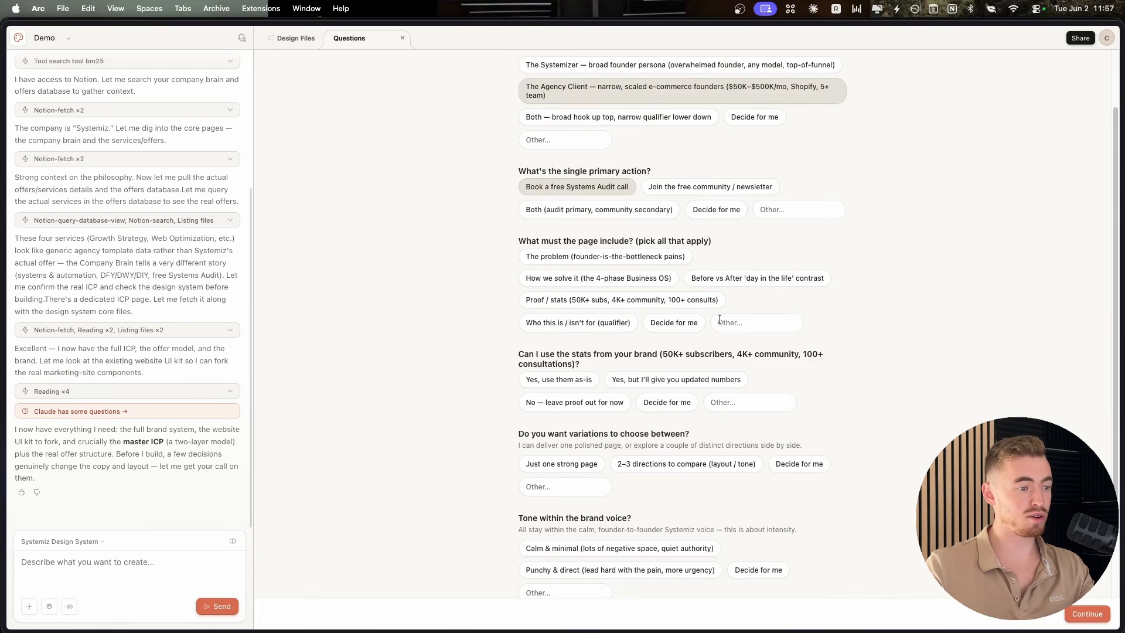
left_click(722, 400)
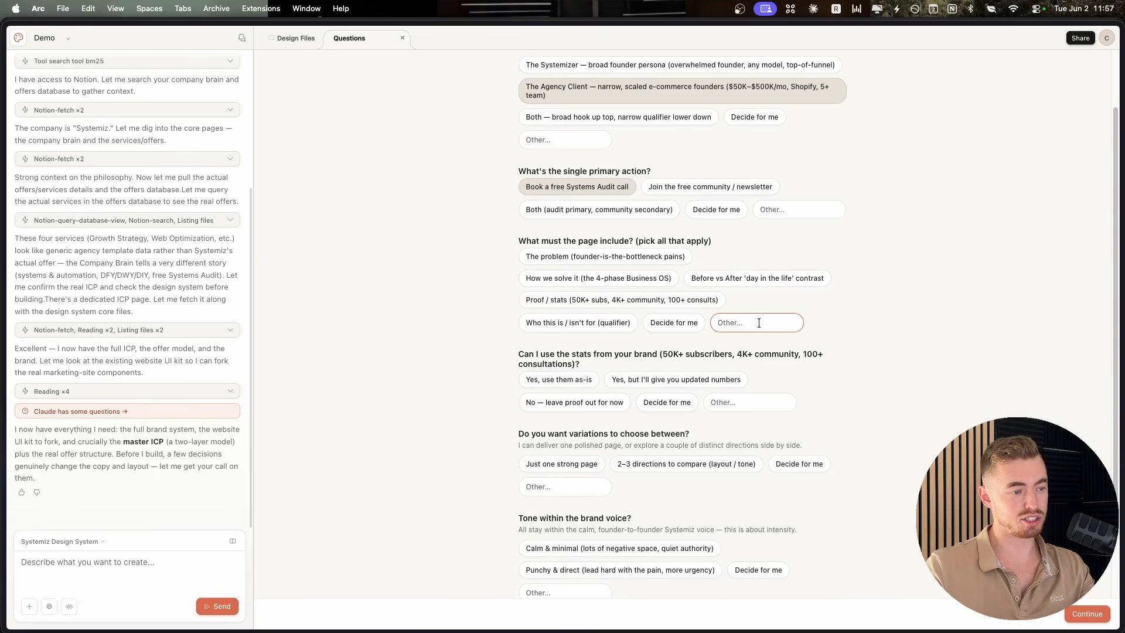
scroll(756, 322, "down", 1)
left_click(610, 307)
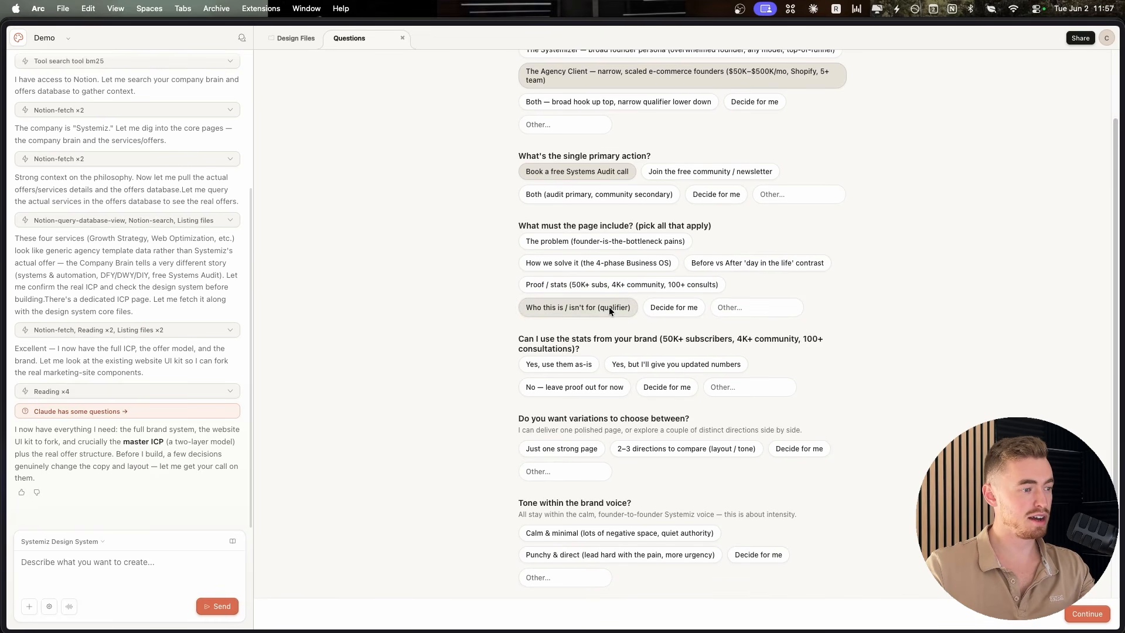
- Answer to use the brand stats as-is, compare 2–3 directions and keep a calm & minimal tone, and submit the answers
scroll(586, 328, "down", 1)
left_click(560, 329)
scroll(639, 370, "down", 1)
left_click(639, 370)
scroll(621, 381, "down", 1)
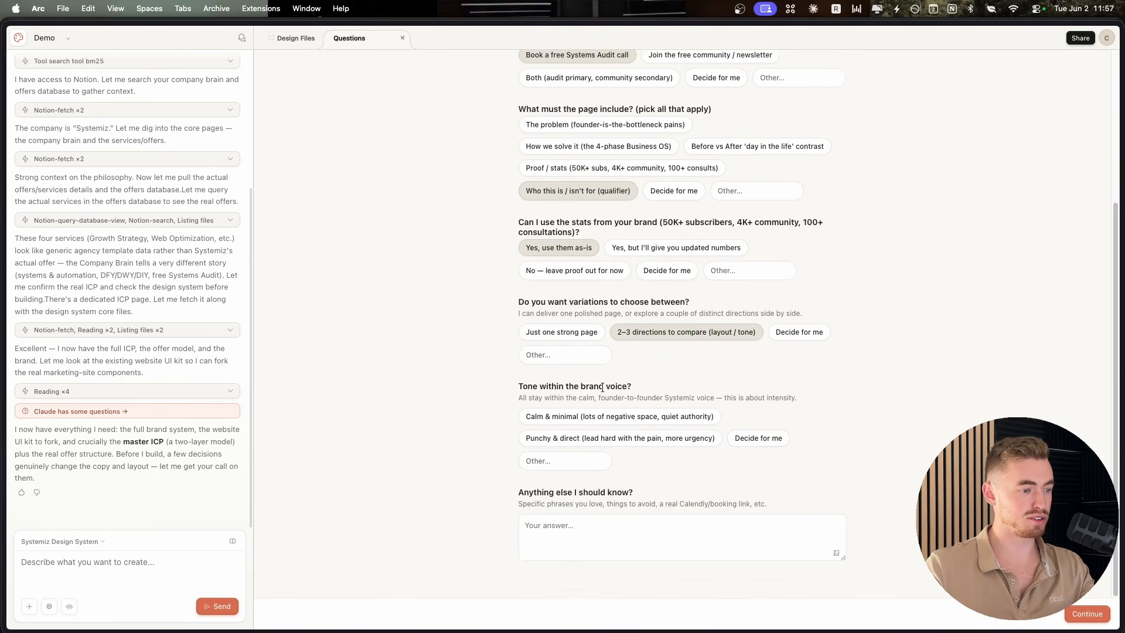
left_click(581, 414)
left_click(612, 531)
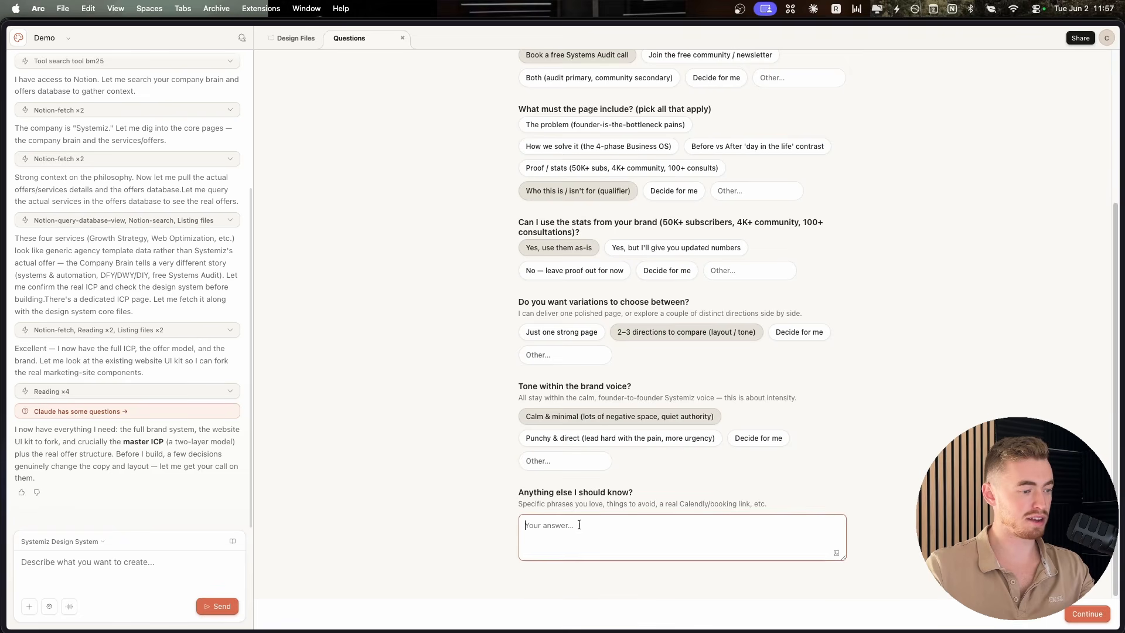
left_click(1080, 614)
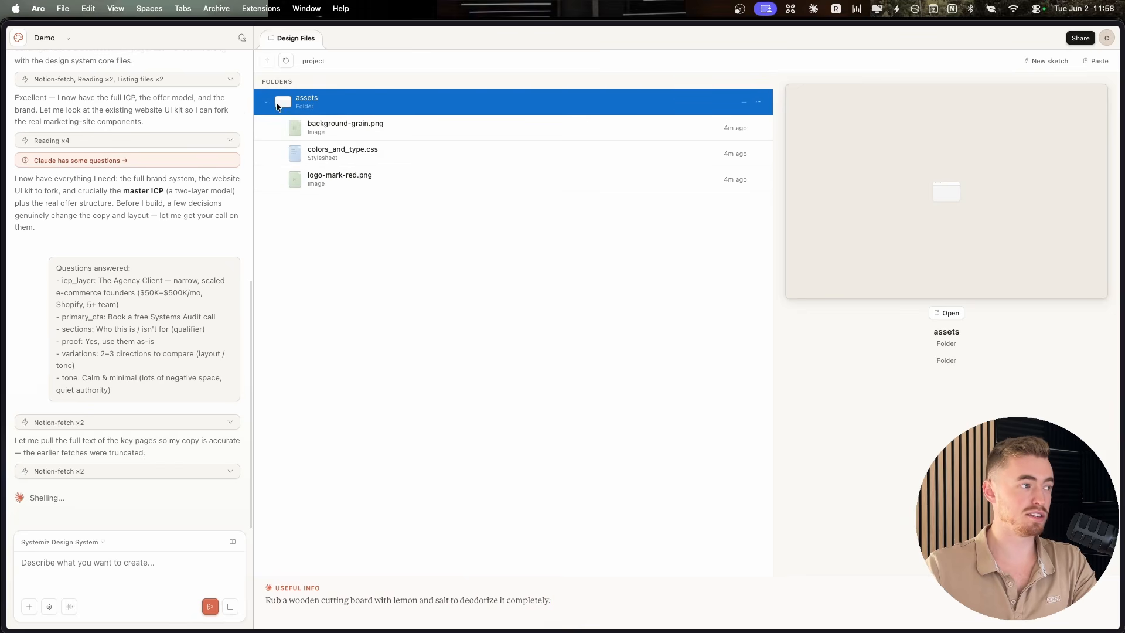
- Look over the Demo project's export formats in the sharing options and close them
left_click(1081, 38)
left_click(993, 64)
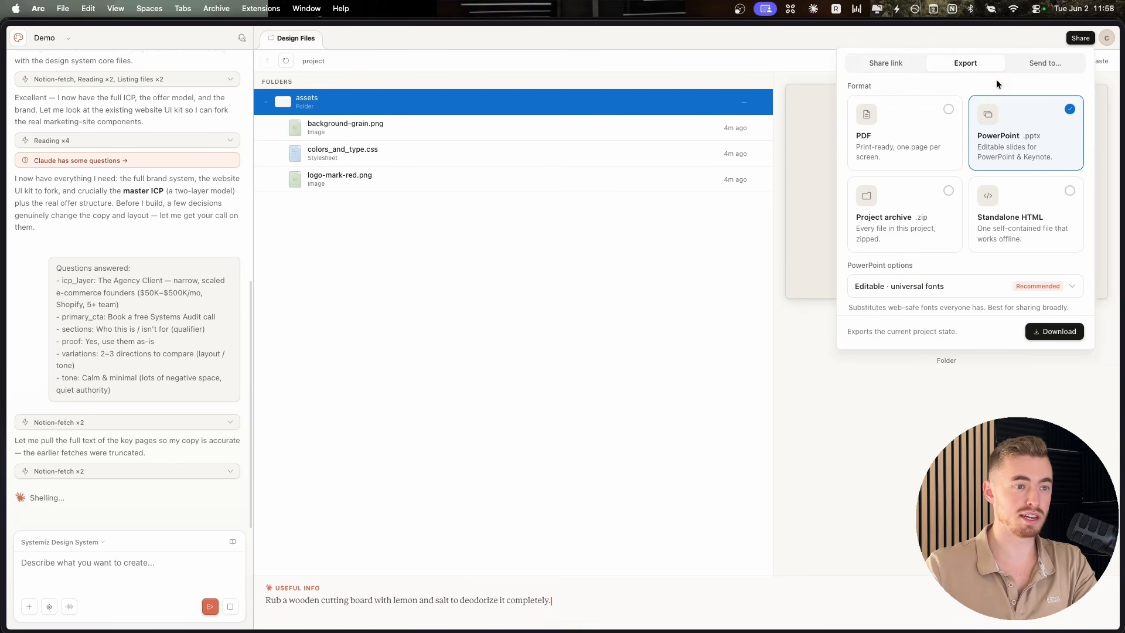
left_click(549, 434)
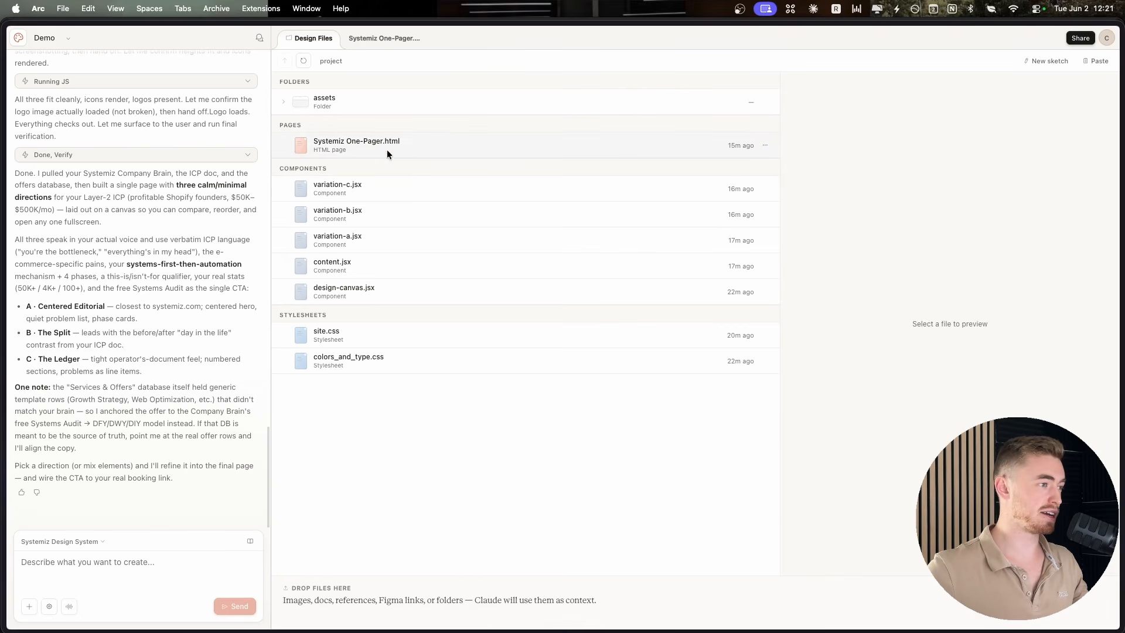
- Open Systemiz One-Pager.html and compare the Centered Editorial, The Split and The Ledger directions along their full length
double_click(411, 144)
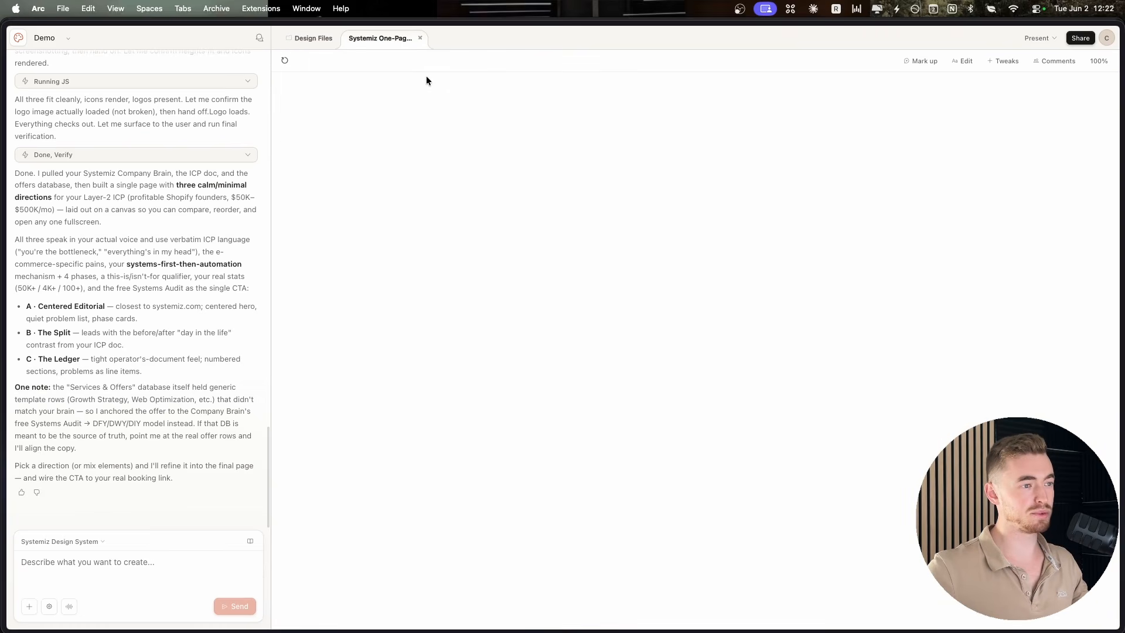
scroll(415, 260, "down", 3, "ctrl")
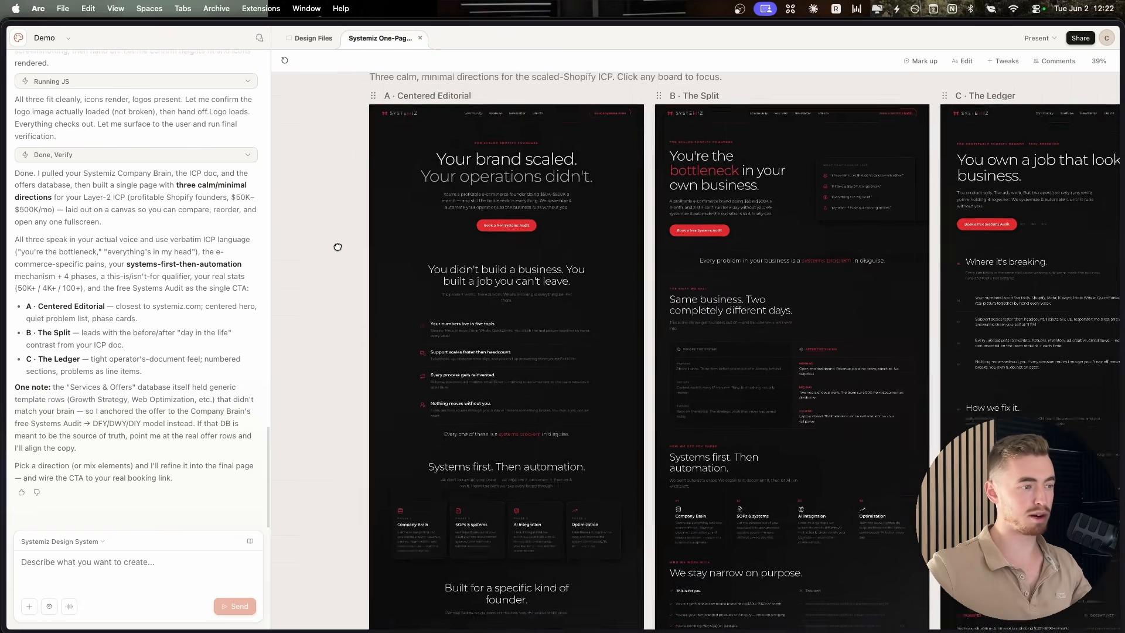
scroll(408, 243, "down", 2)
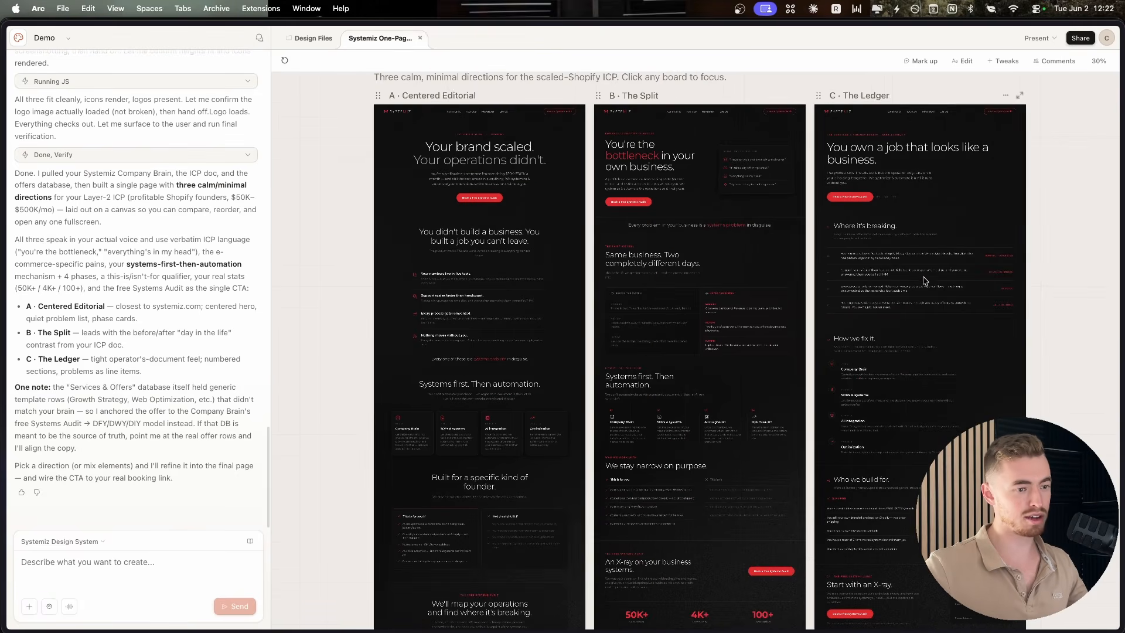
scroll(1061, 247, "down", 5)
scroll(1055, 217, "up", 6)
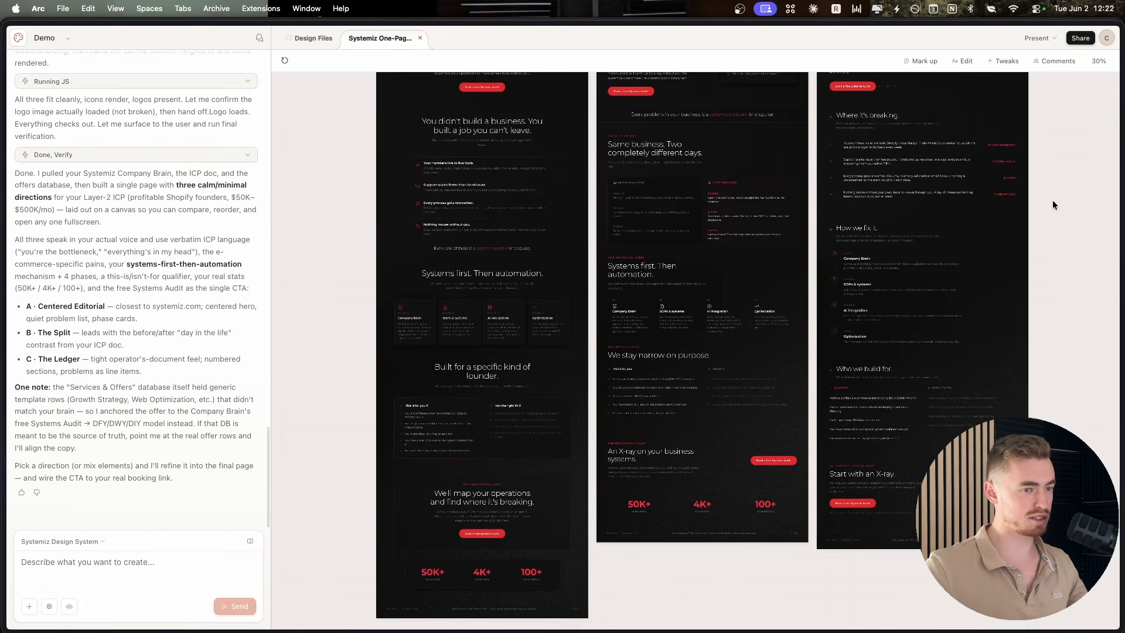
scroll(492, 195, "up", 3, "ctrl")
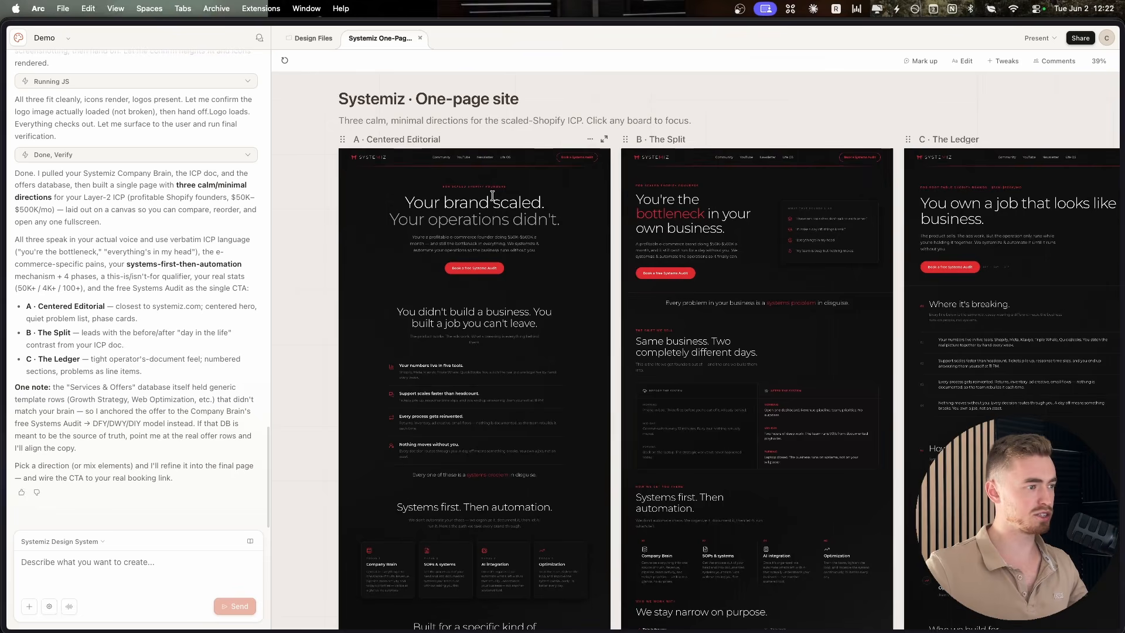
left_click_drag(308, 228, 292, 150)
scroll(353, 229, "down", 3, "ctrl")
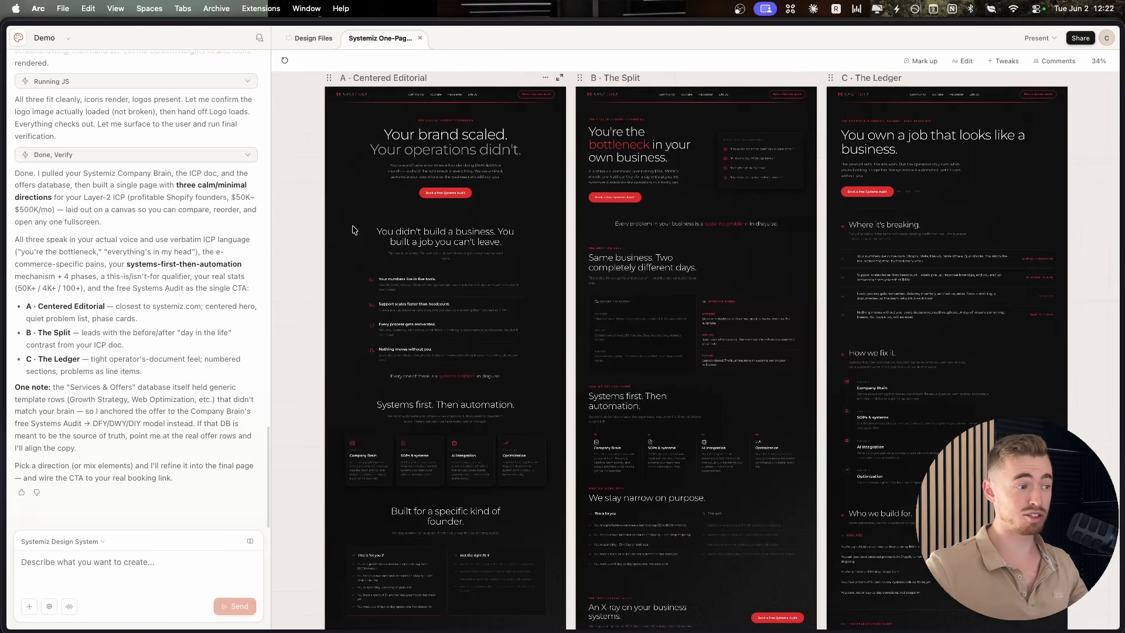
scroll(353, 229, "down", 1, "ctrl")
scroll(1066, 287, "down", 3)
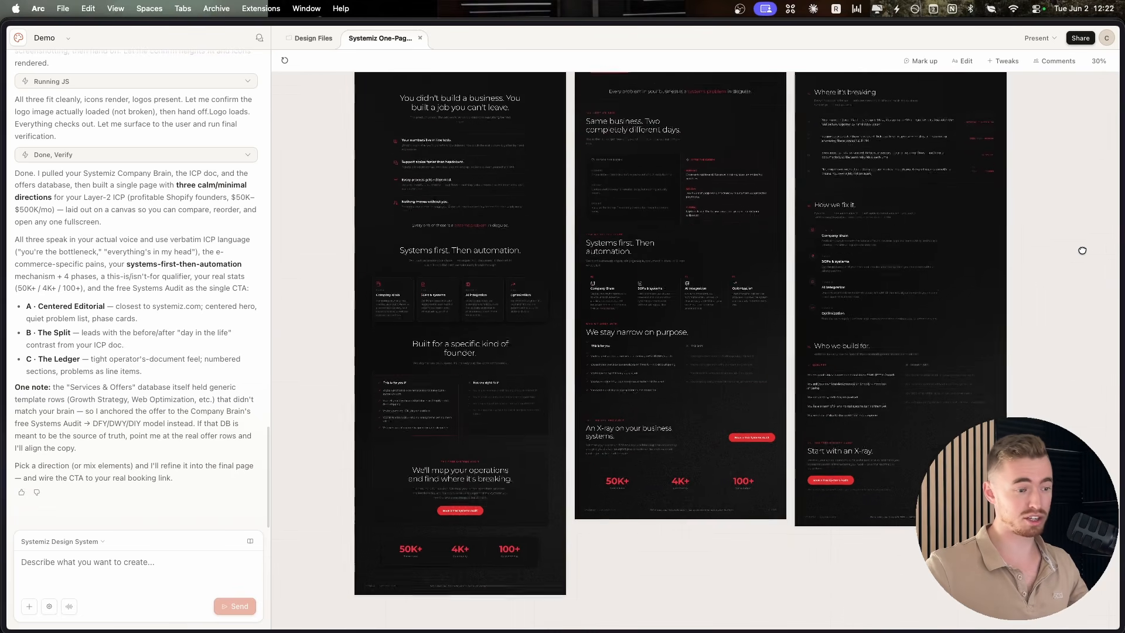
scroll(966, 387, "up", 3)
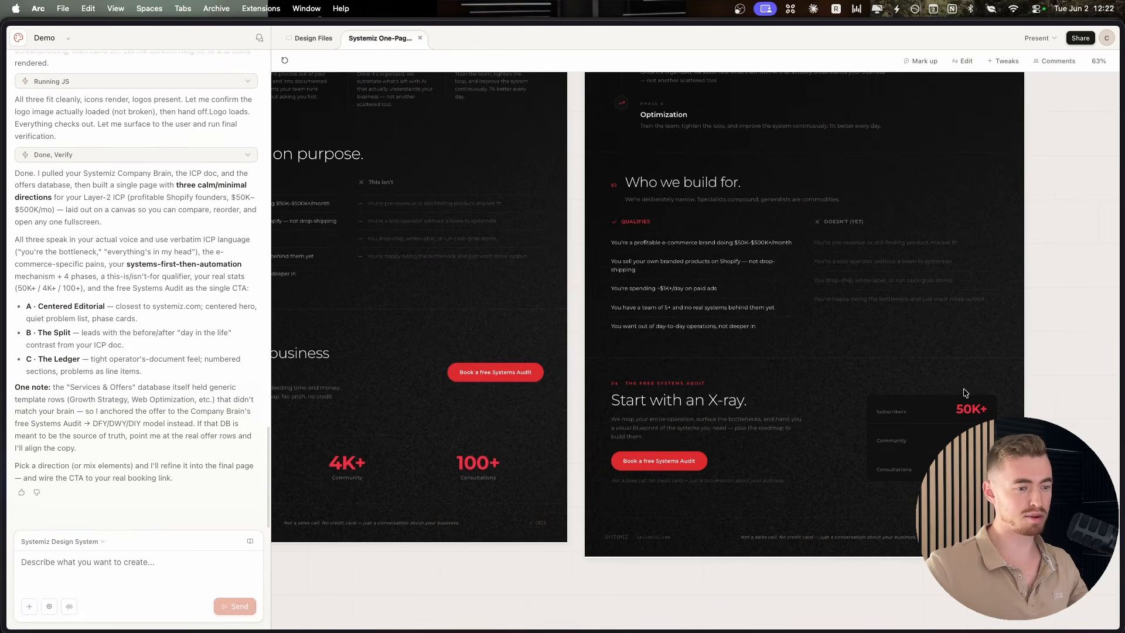
scroll(914, 343, "down", 4)
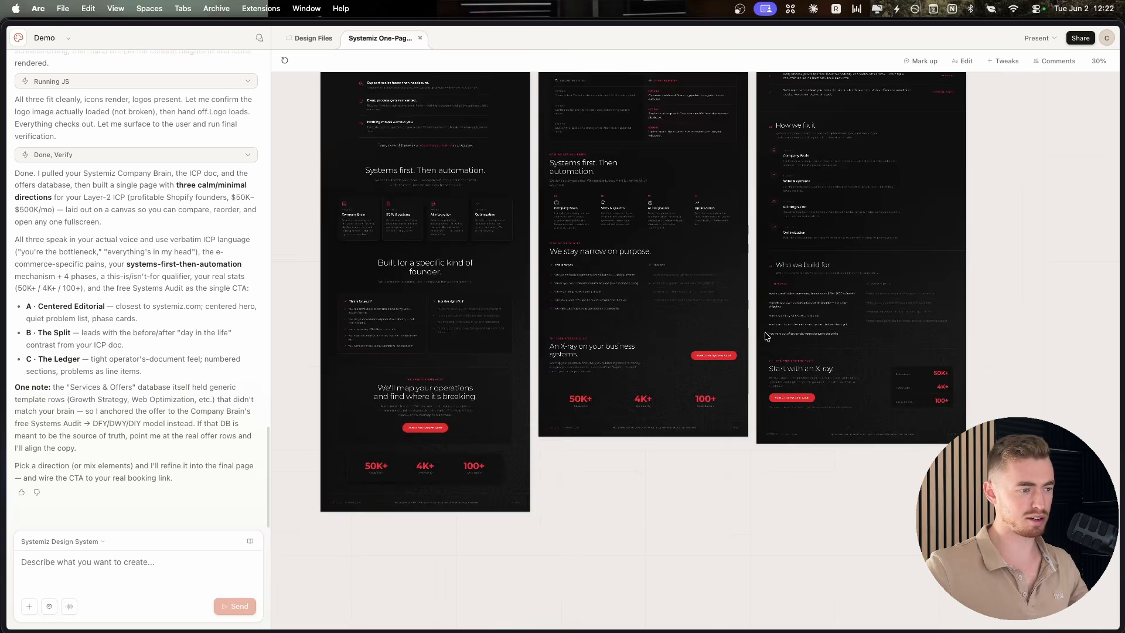
scroll(360, 279, "up", 5)
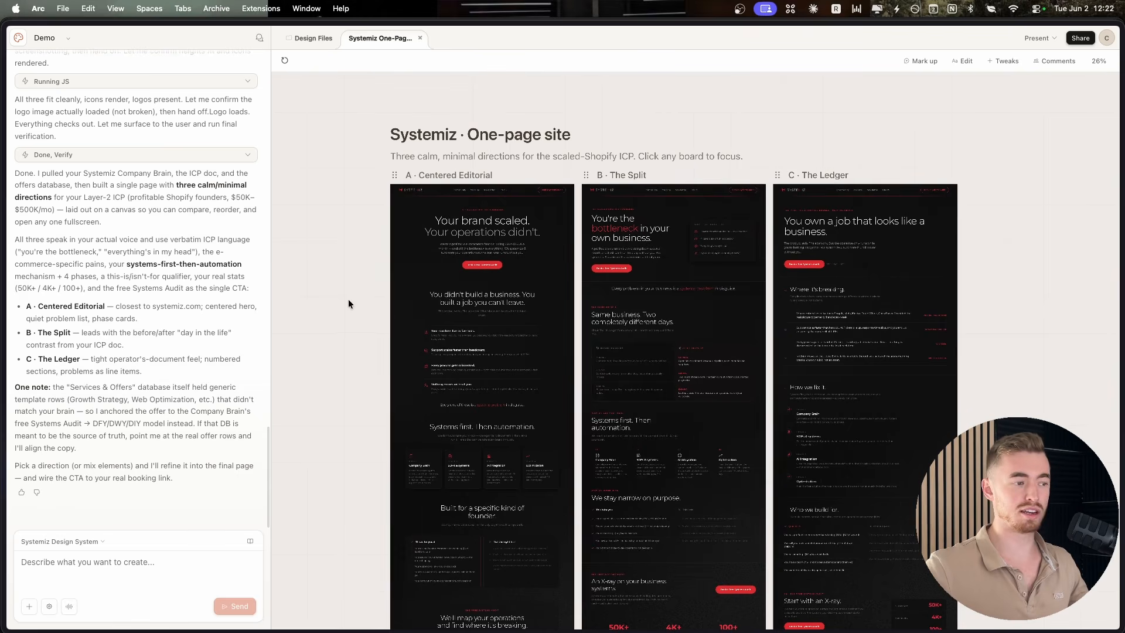
- Examine the A · Centered Editorial direction up close, from its hero through the qualifier section to the stats and footer
scroll(480, 252, "up", 5)
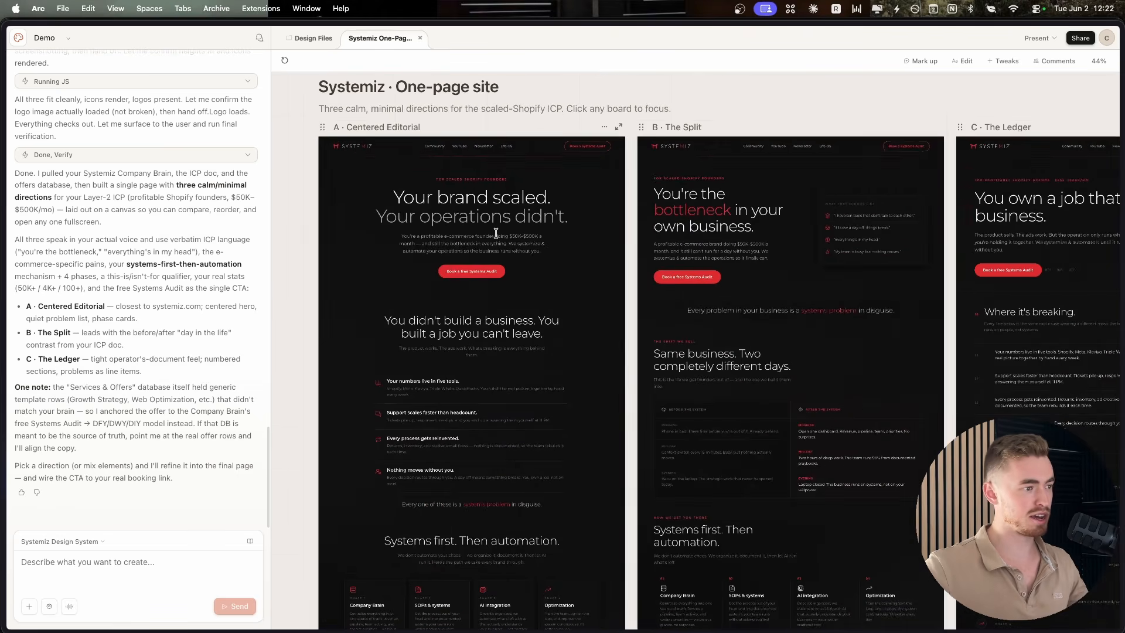
scroll(683, 270, "left", 3)
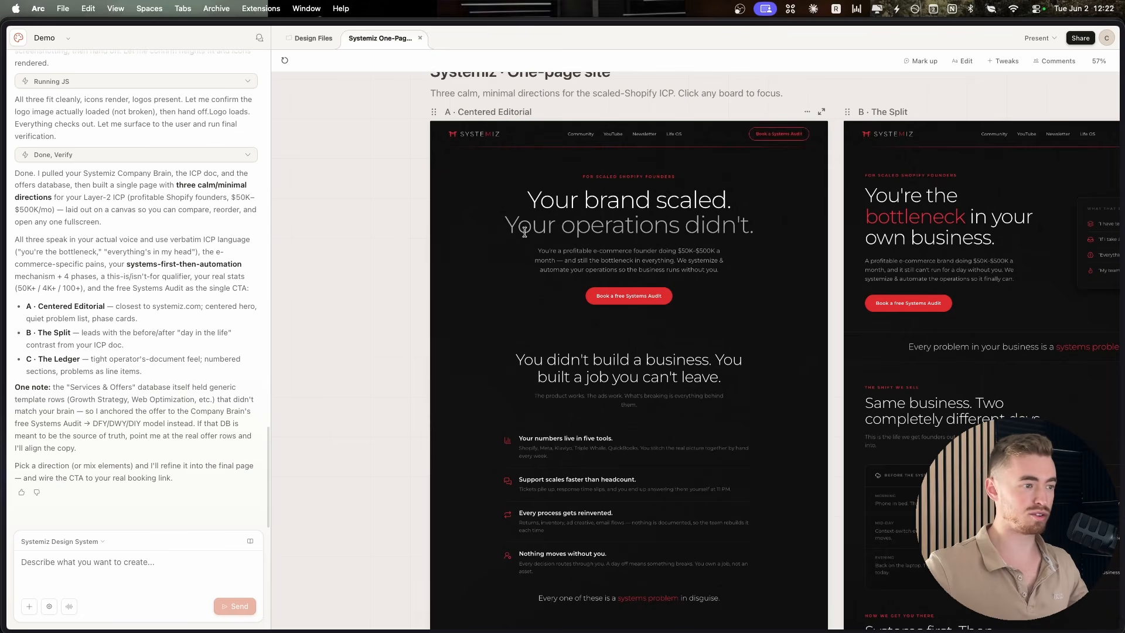
scroll(366, 194, "up", 3)
left_click_drag(343, 236, 321, 184)
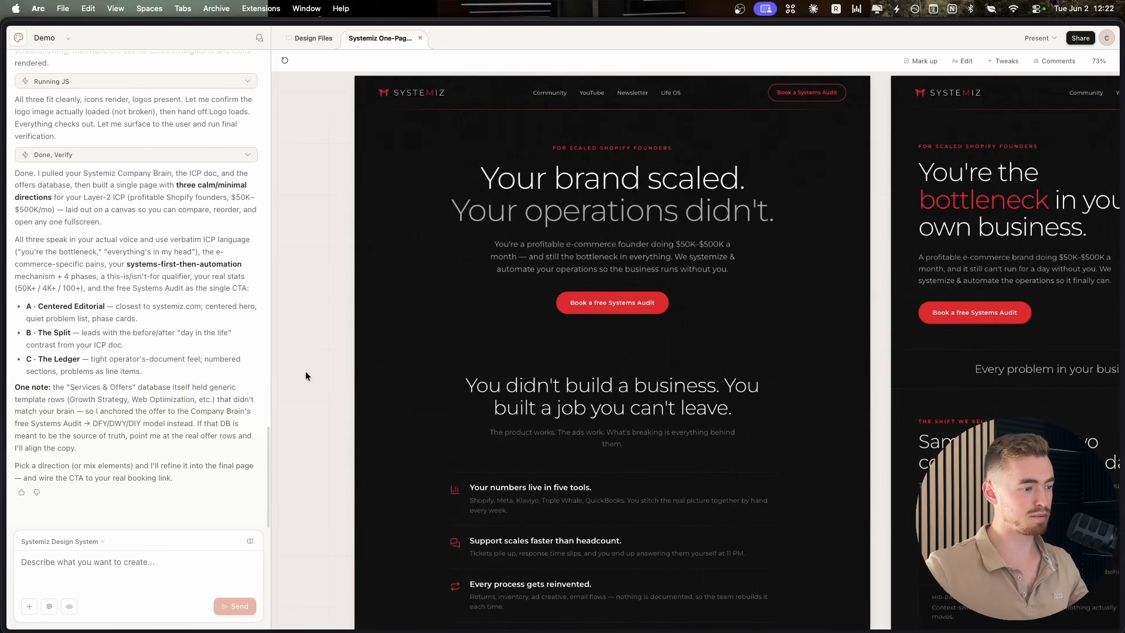
left_click_drag(305, 371, 332, 128)
left_click_drag(323, 490, 282, 199)
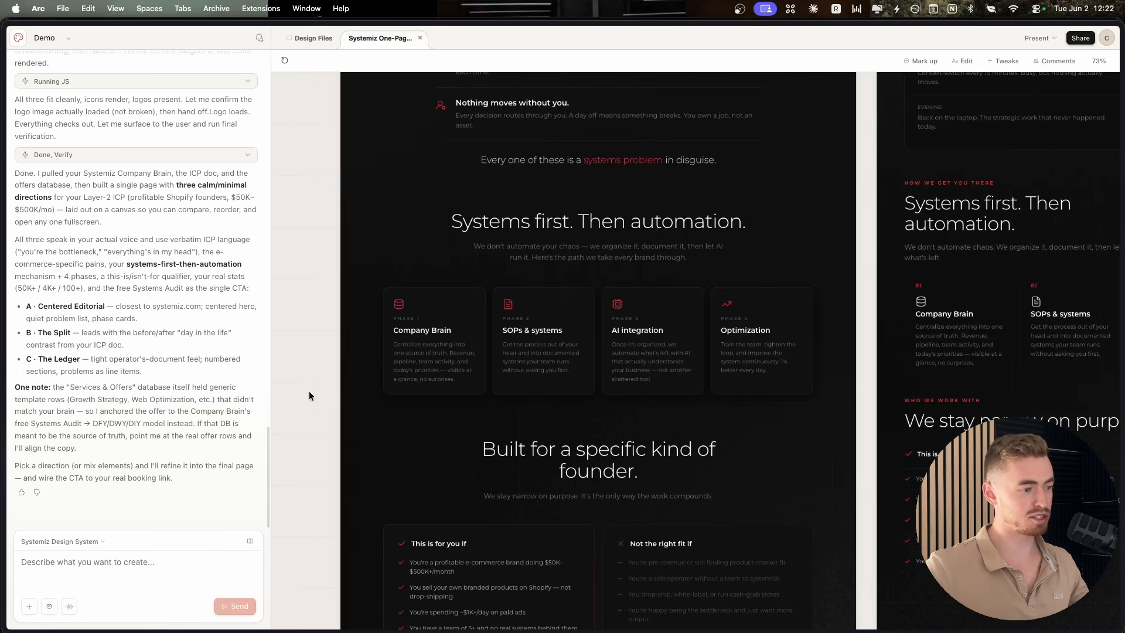
scroll(309, 396, "down", 5)
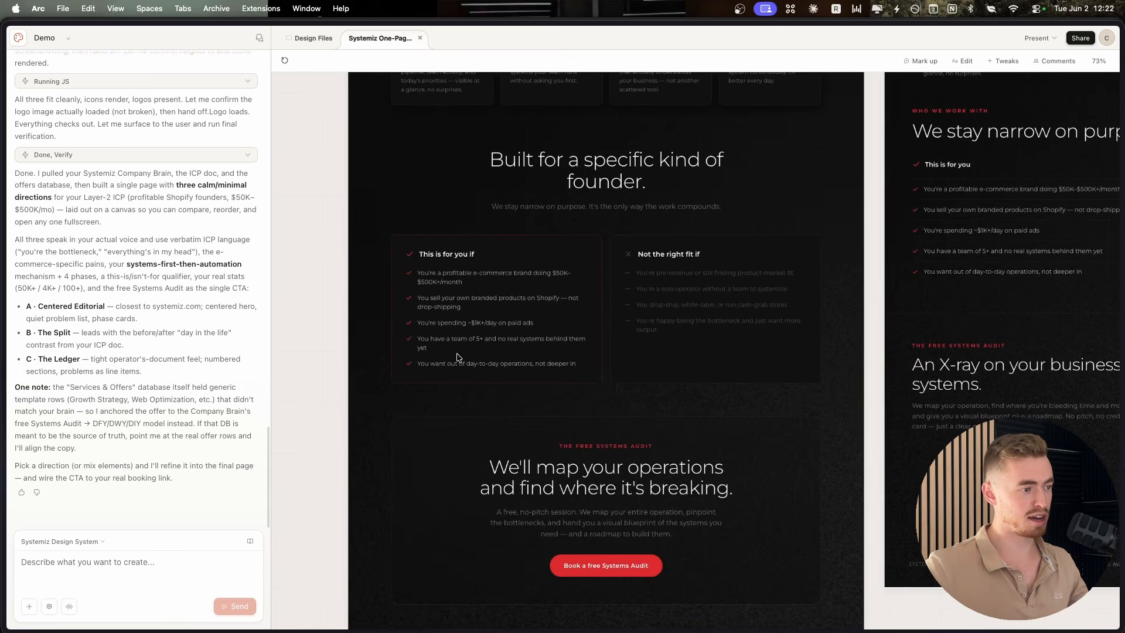
left_click_drag(305, 415, 328, 260)
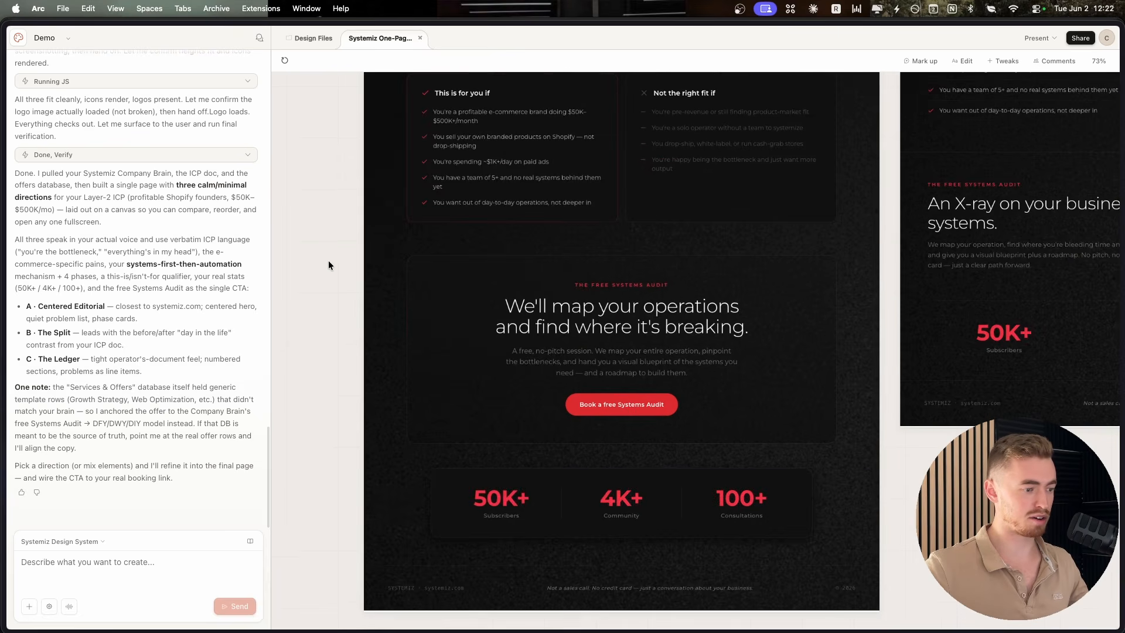
- Compare the three directions side by side again and examine the hero and before/after sections of B · The Split
scroll(328, 262, "down", 5)
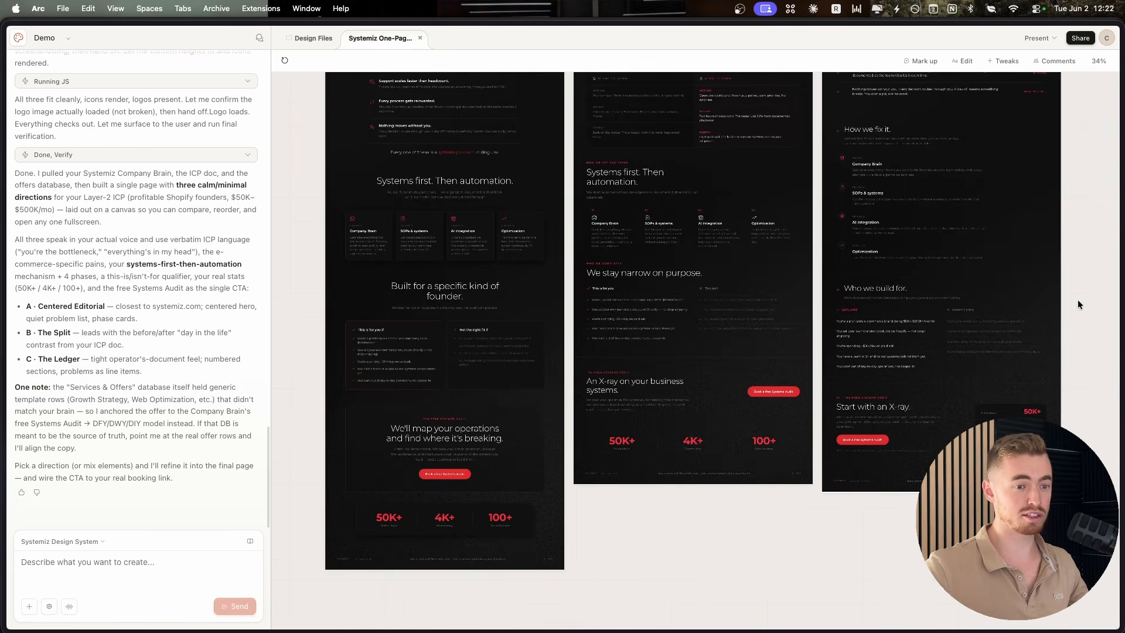
scroll(1077, 300, "up", 5)
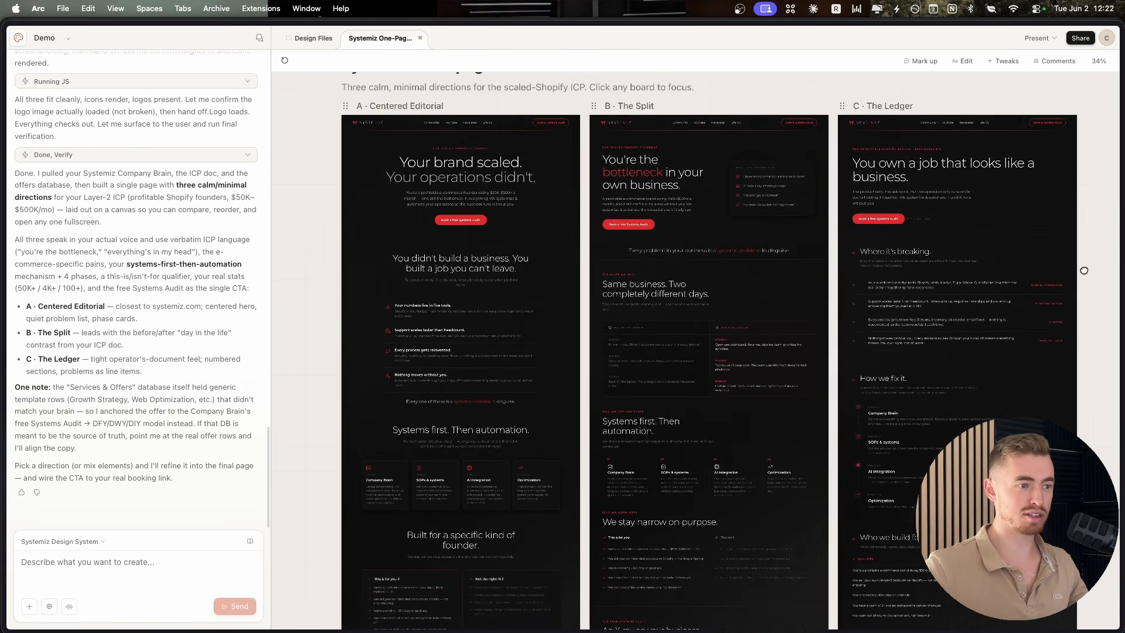
scroll(791, 231, "down", 2)
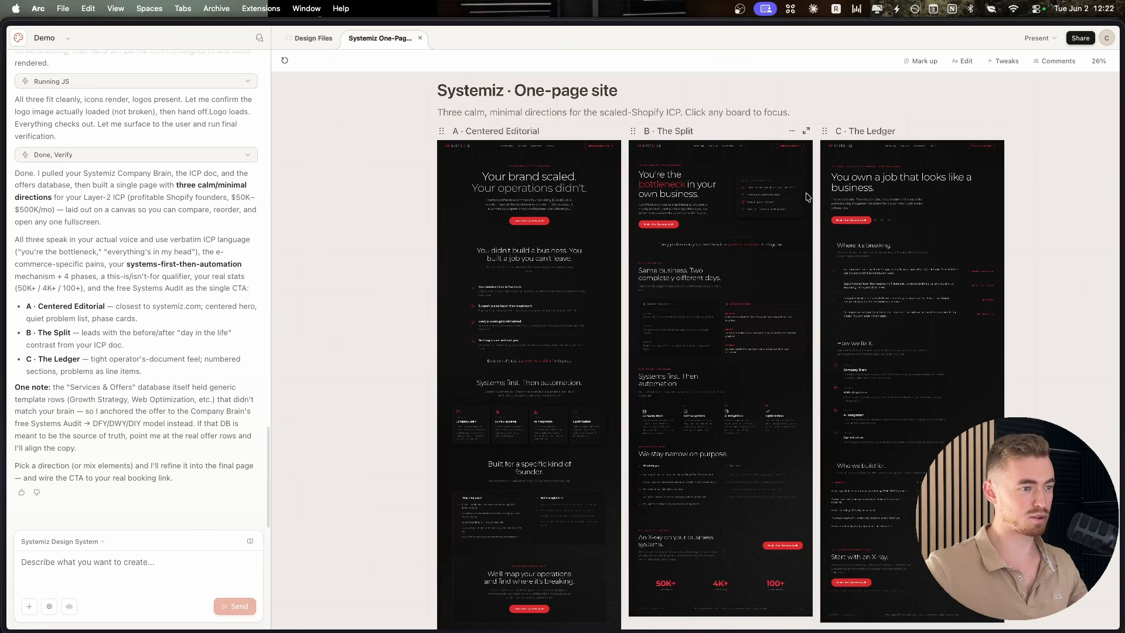
scroll(808, 197, "up", 5)
scroll(644, 202, "down", 3)
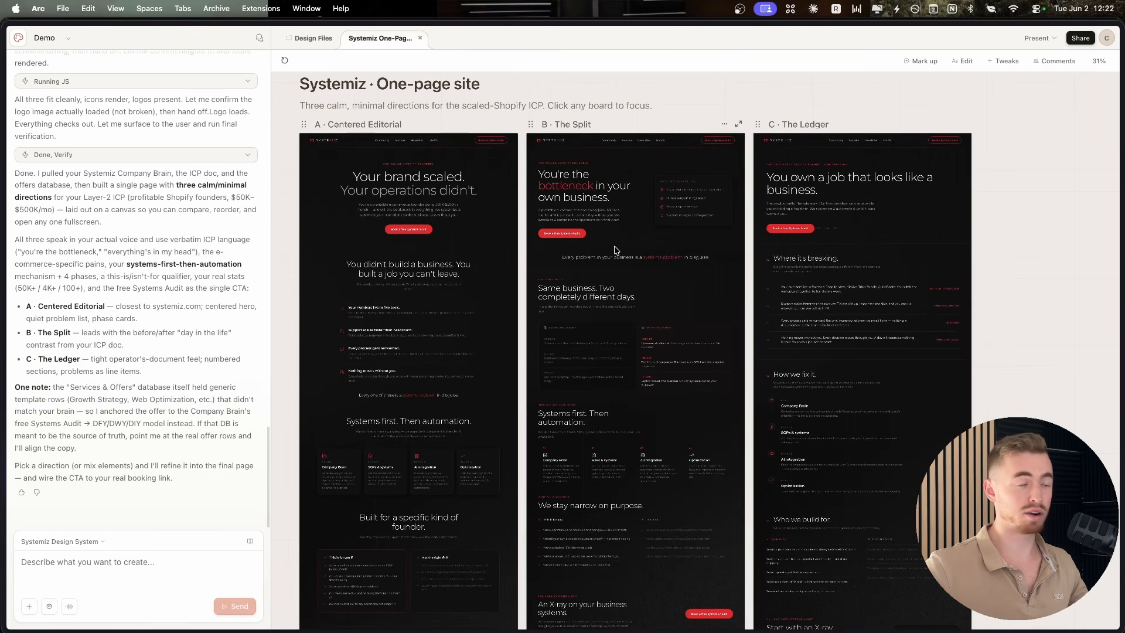
scroll(618, 246, "up", 4)
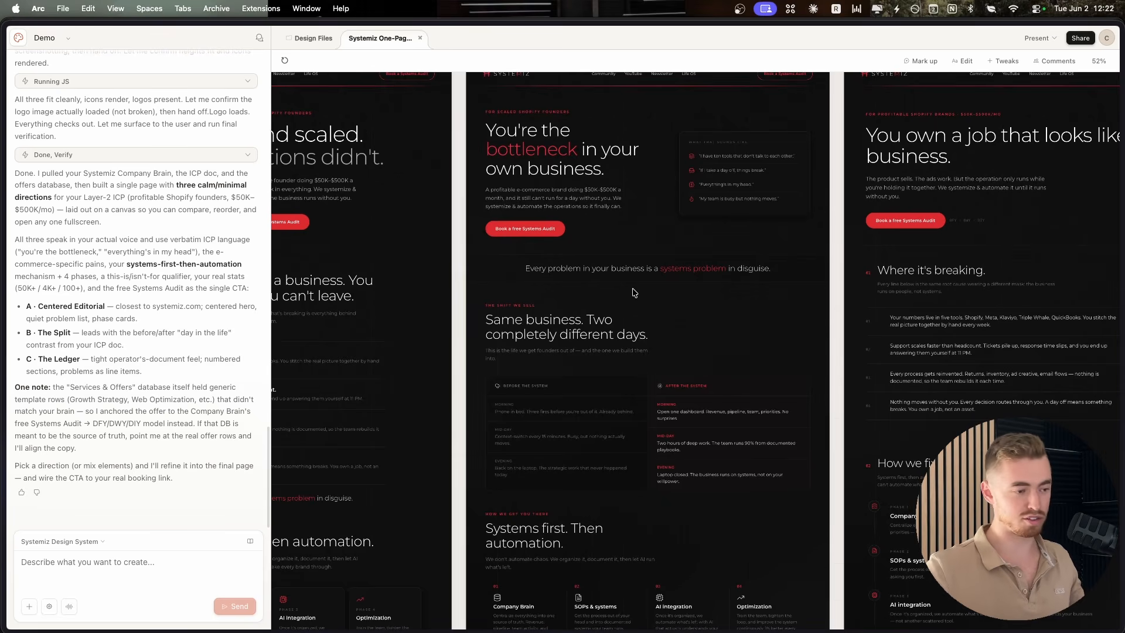
scroll(867, 296, "up", 2)
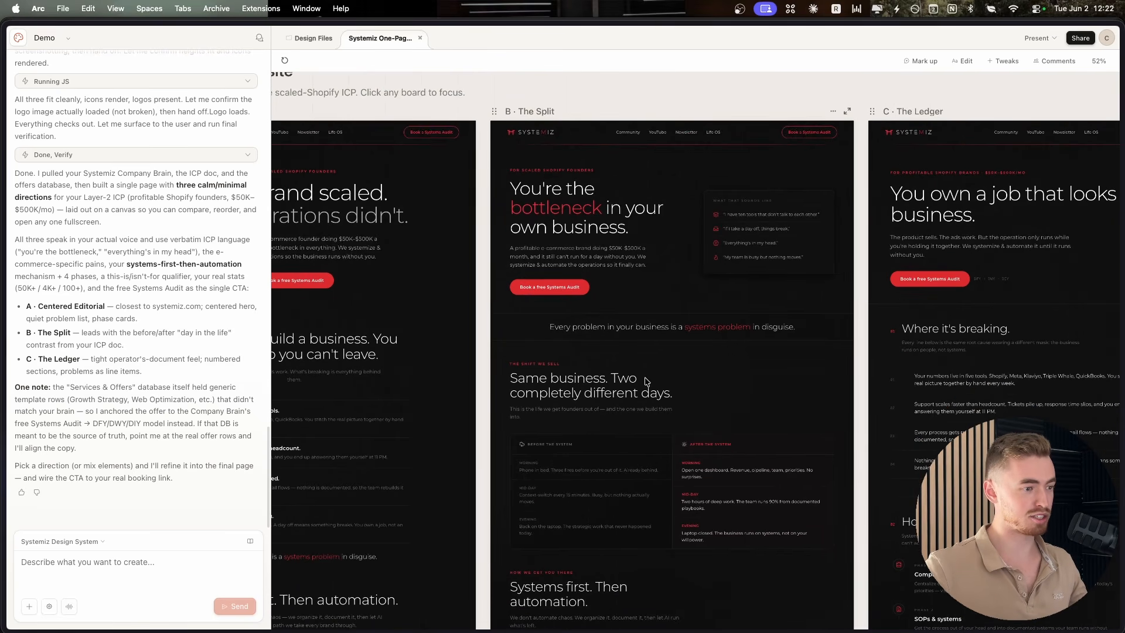
scroll(861, 328, "down", 2)
left_click_drag(861, 328, 852, 238)
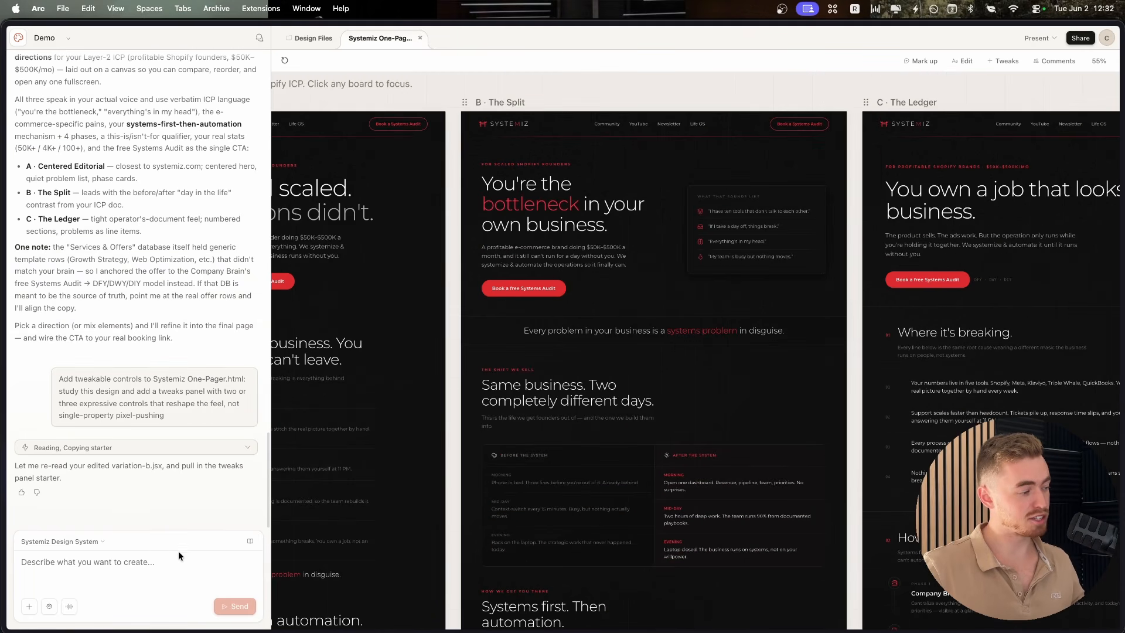
- Look over the prompt's attachment options and the one-pager's Comments, Tweaks and Edit tools
left_click(29, 606)
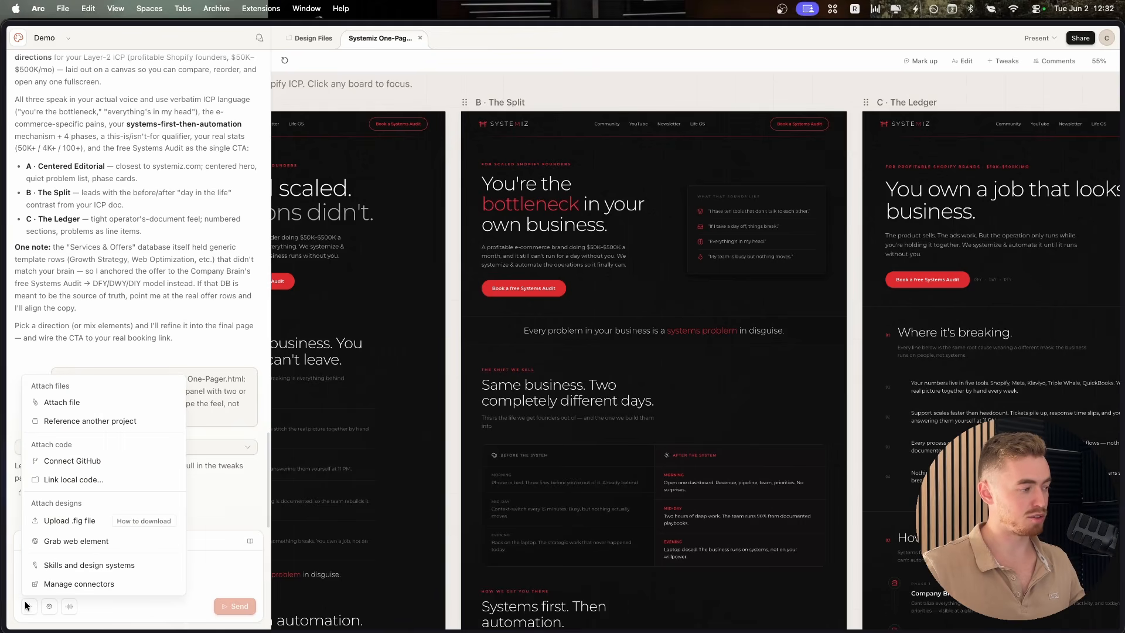
left_click(28, 606)
left_click(1054, 61)
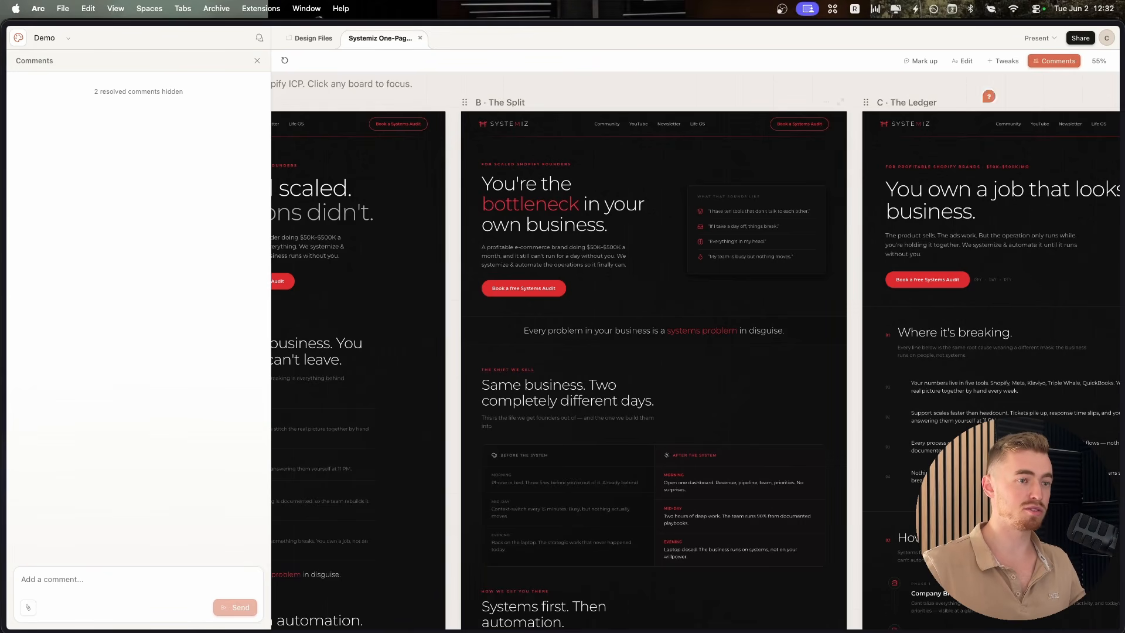
left_click(1004, 62)
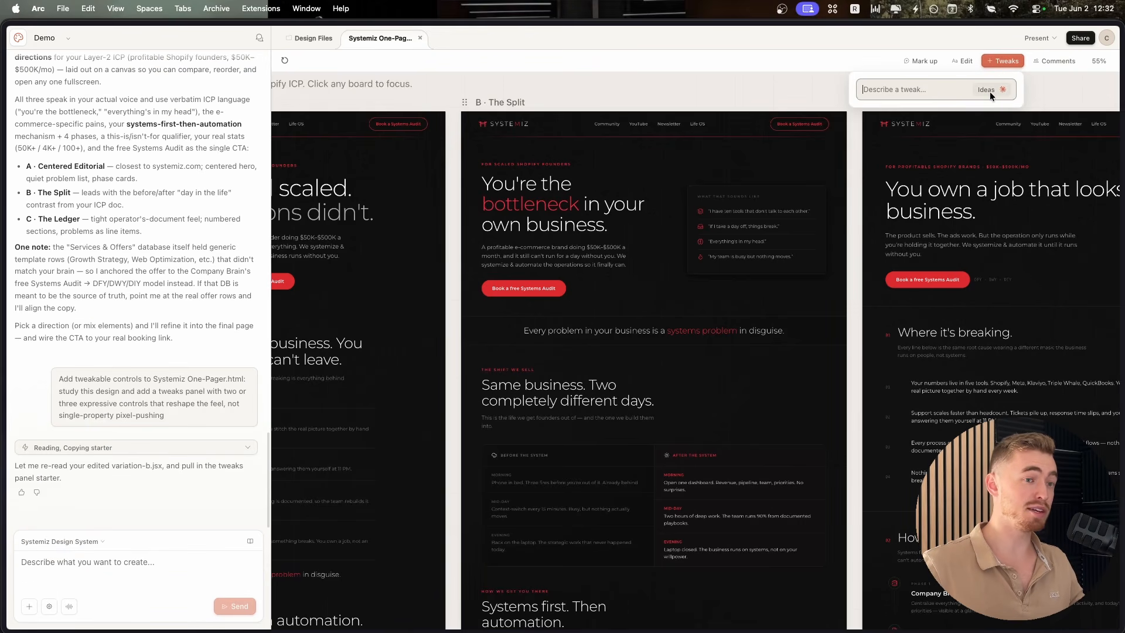
left_click(967, 62)
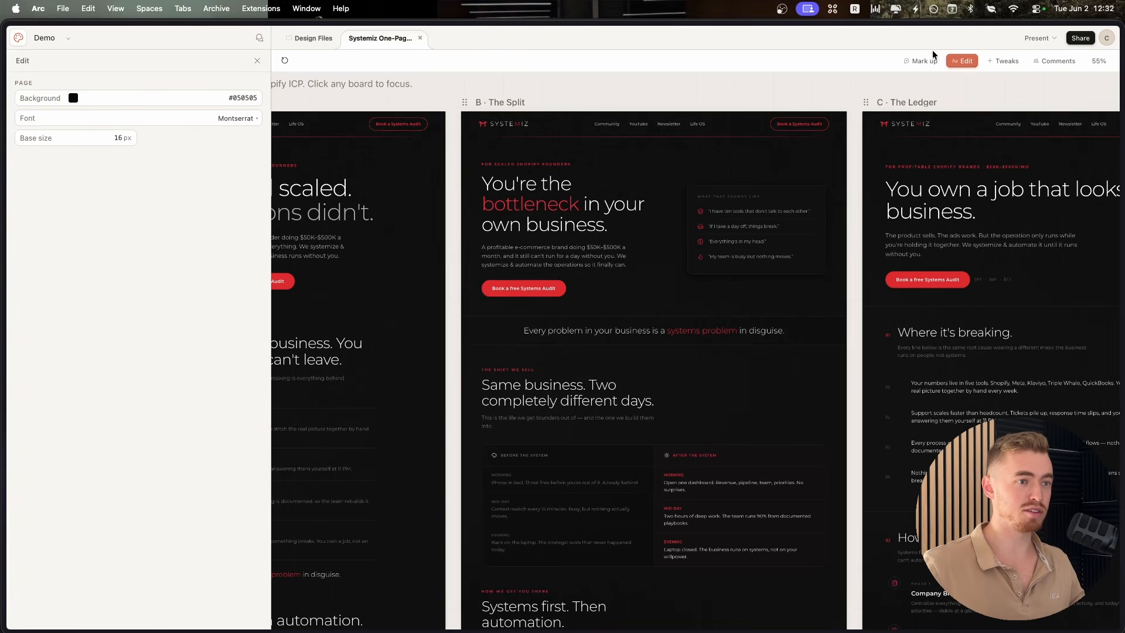
- Ask Claude to open option B as its own page in a new tab
left_click(921, 61)
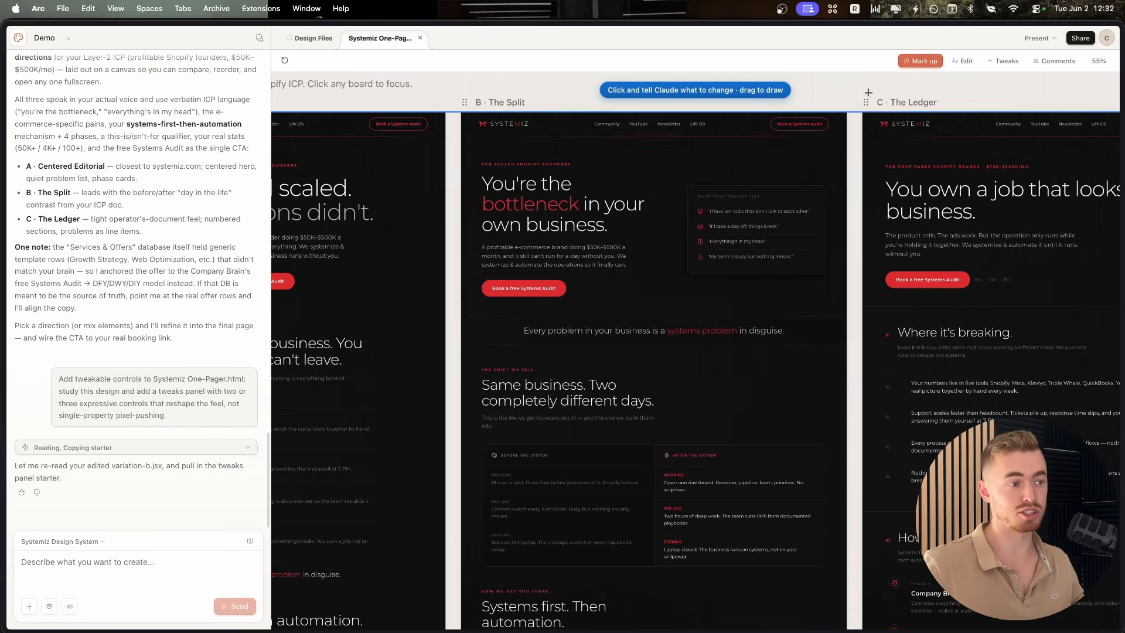
left_click(927, 63)
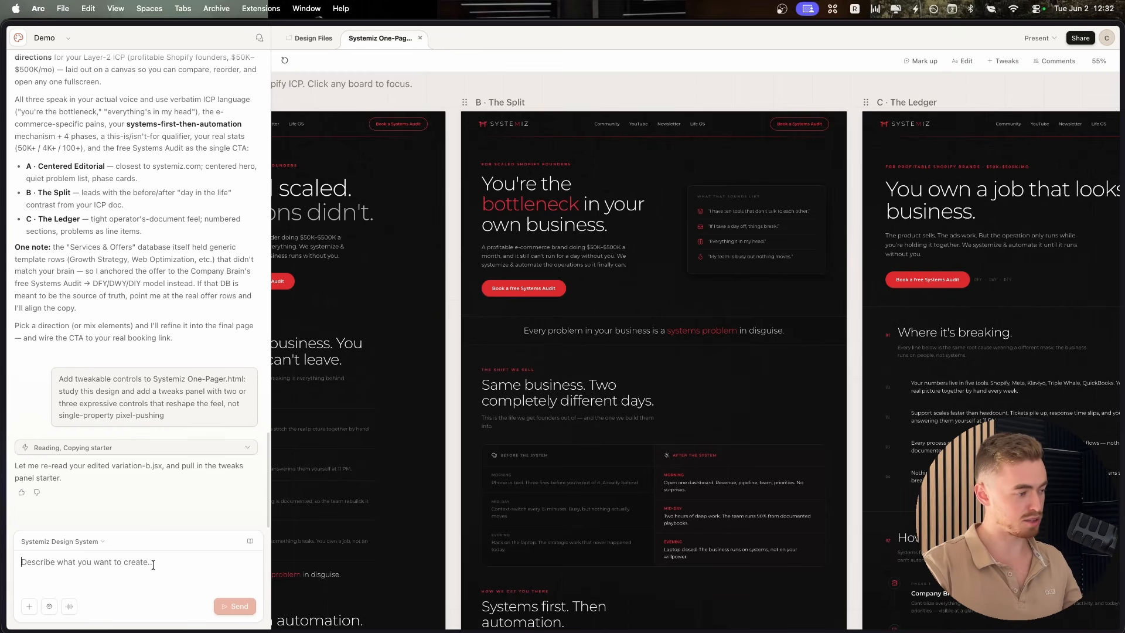
key("fn")
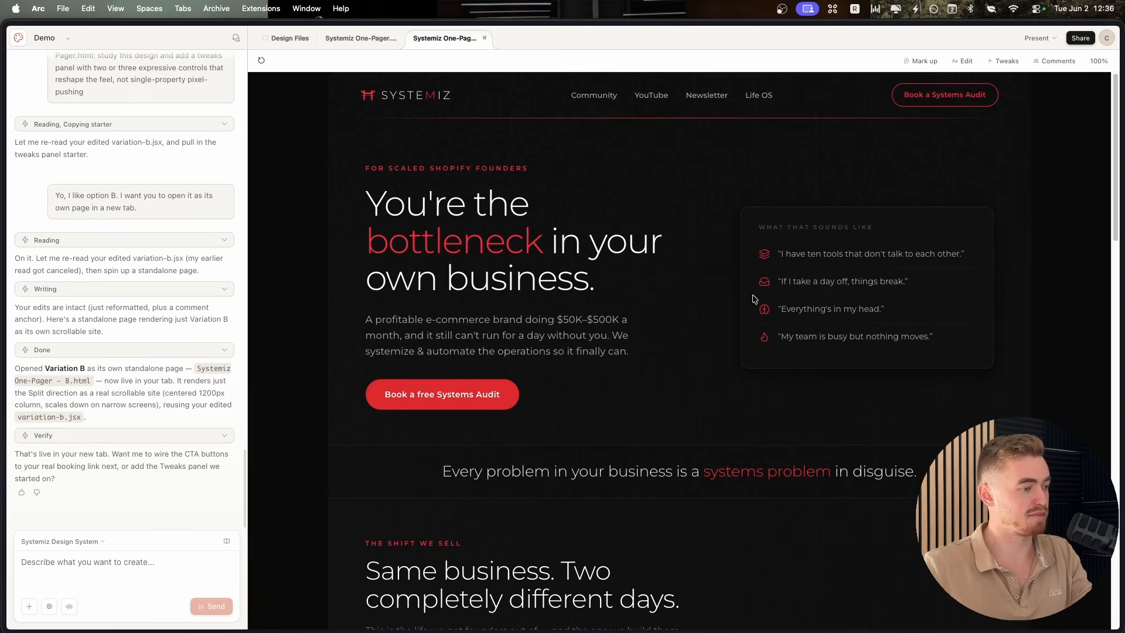
- Add a comment on the hero's Book a free Systems Audit button: "Change the color to black and make the text red"
scroll(756, 299, "down", 10)
scroll(766, 297, "down", 4)
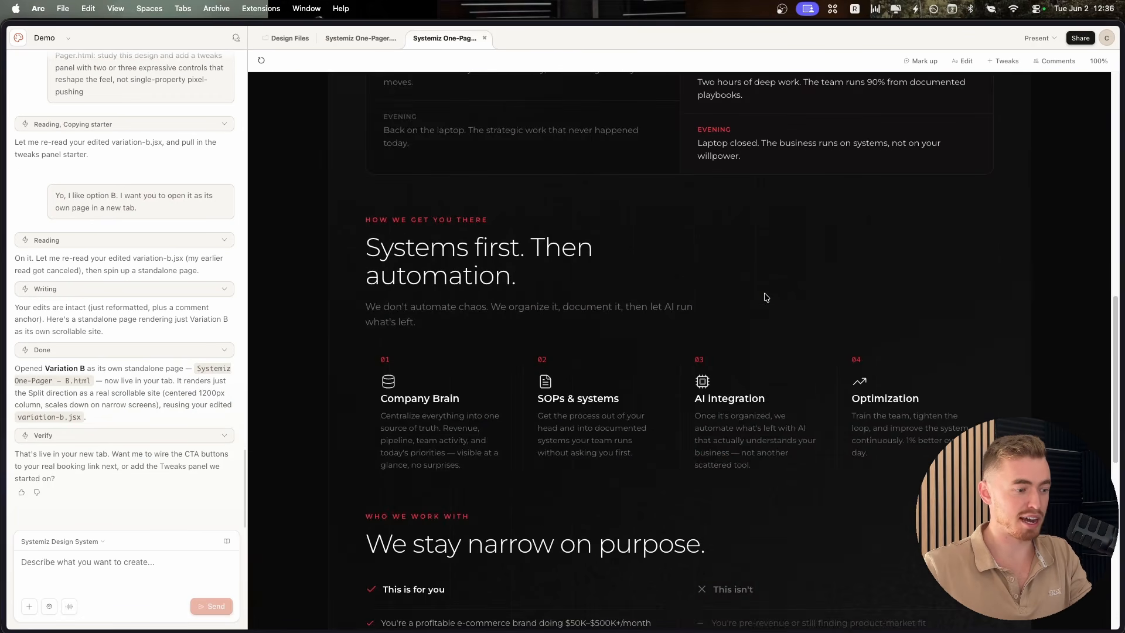
scroll(766, 297, "up", 15)
left_click(1054, 57)
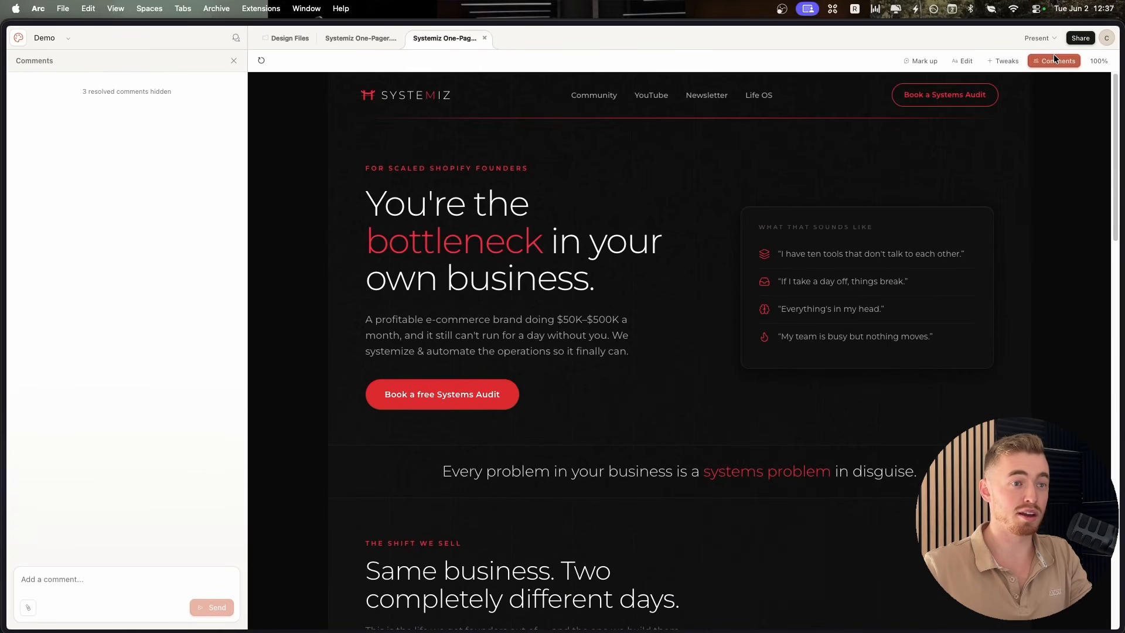
left_click(510, 388)
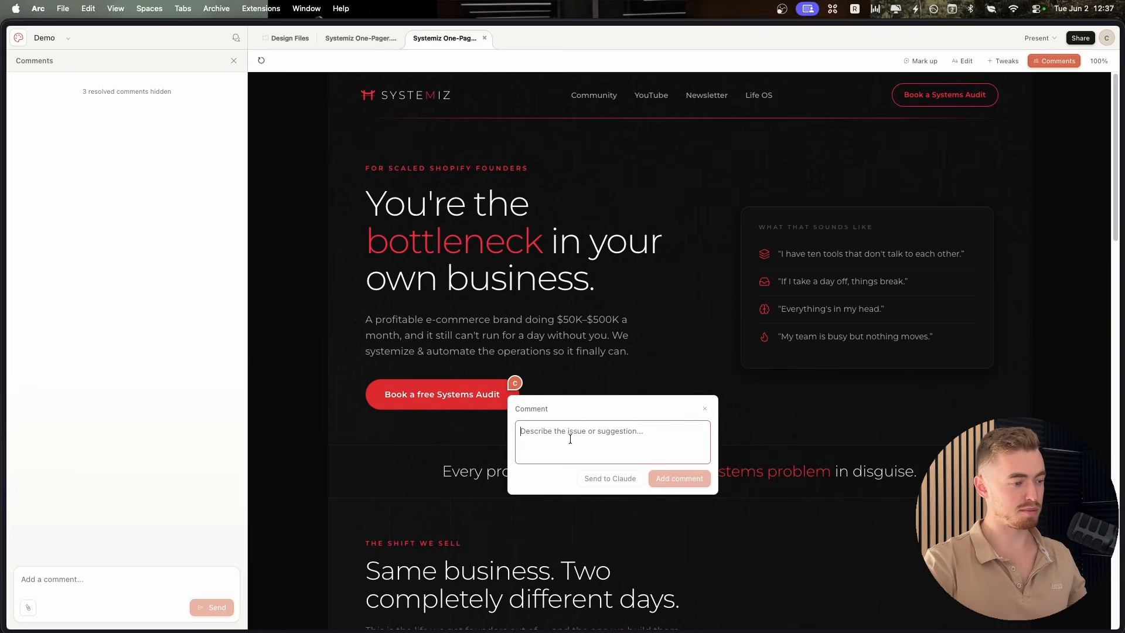
type("C")
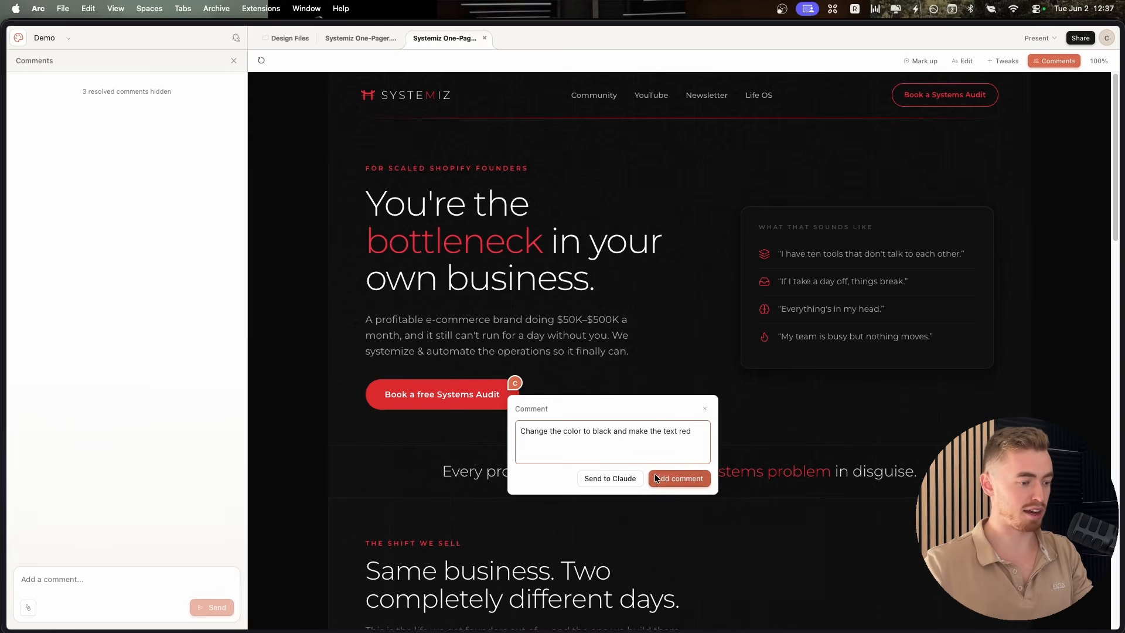
left_click(679, 478)
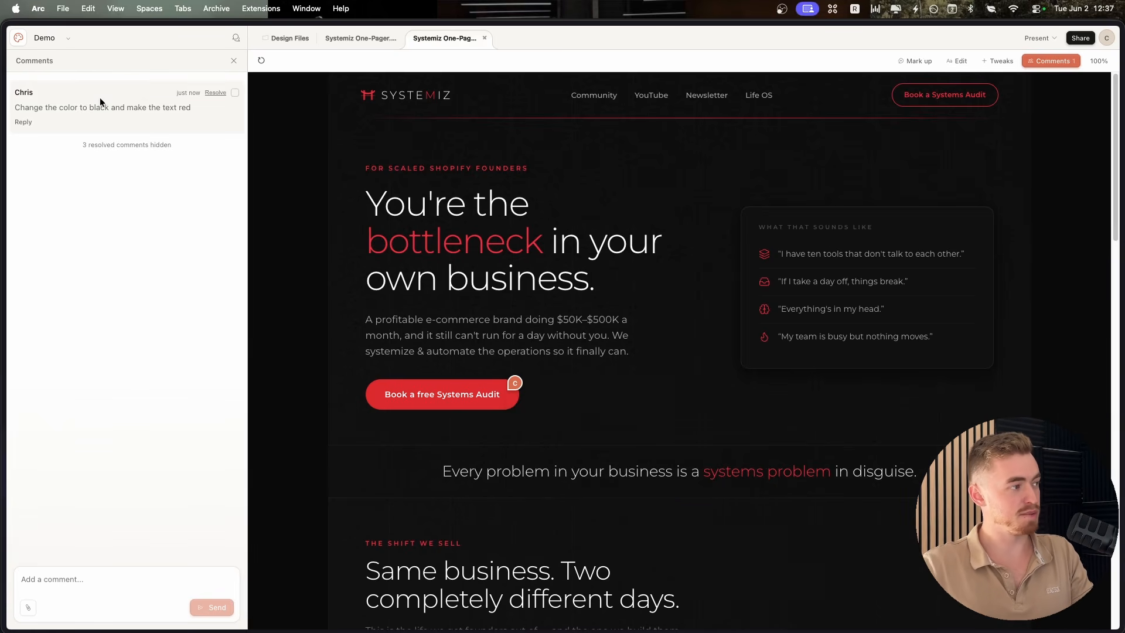
- Add a comment on the 100+ Consultations stat near the page end: "Change the color to white"
scroll(585, 344, "down", 10)
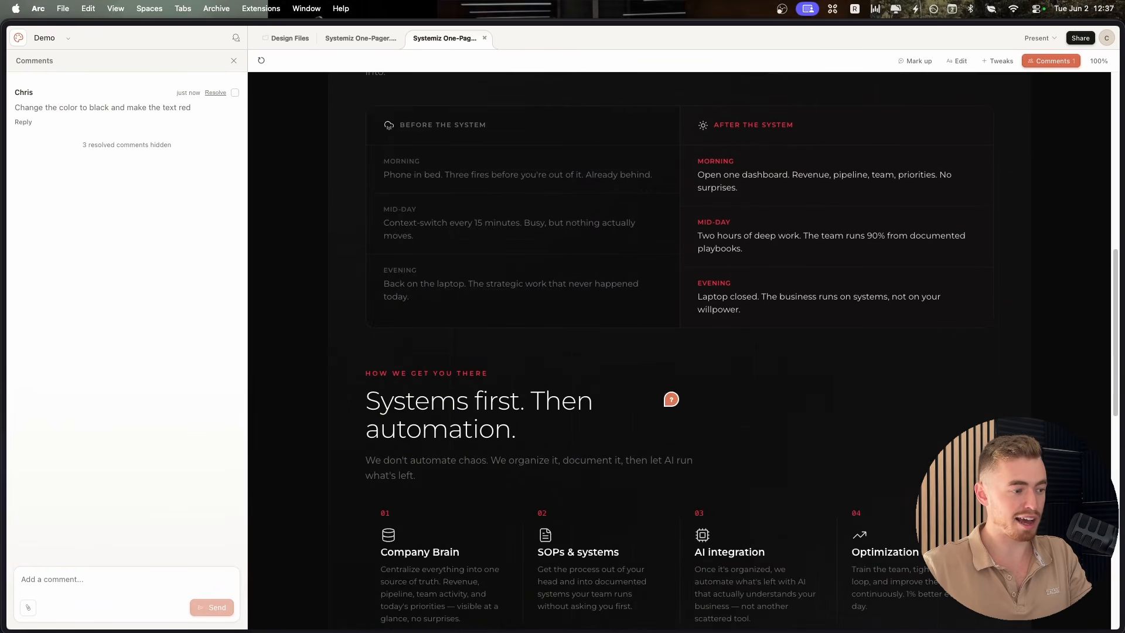
scroll(804, 412, "down", 8)
scroll(721, 424, "down", 4)
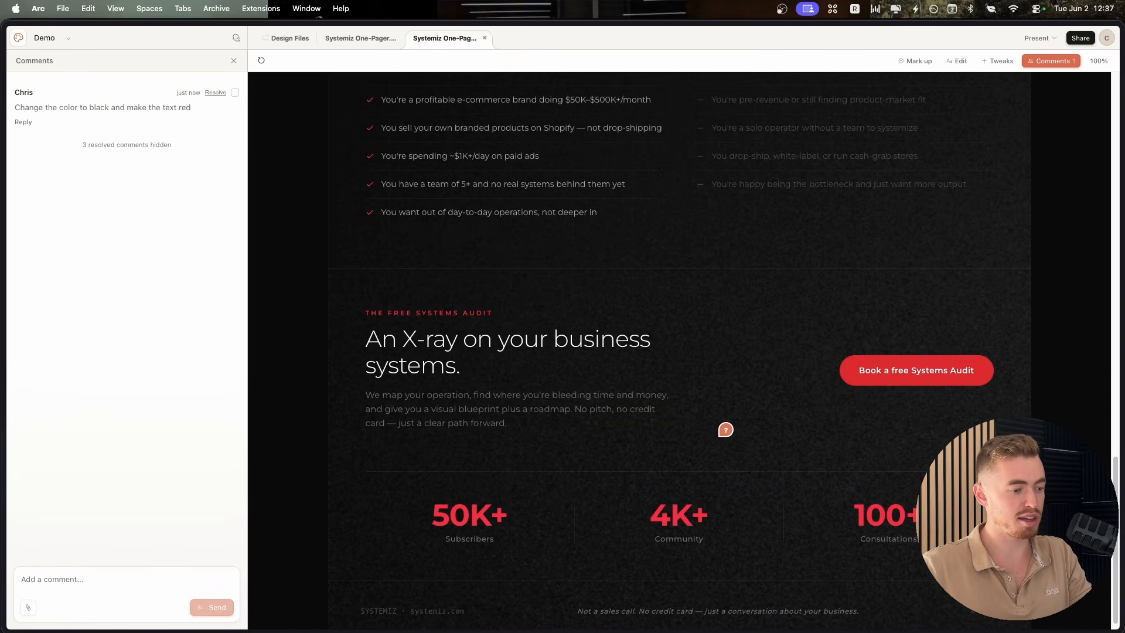
scroll(682, 410, "down", 1)
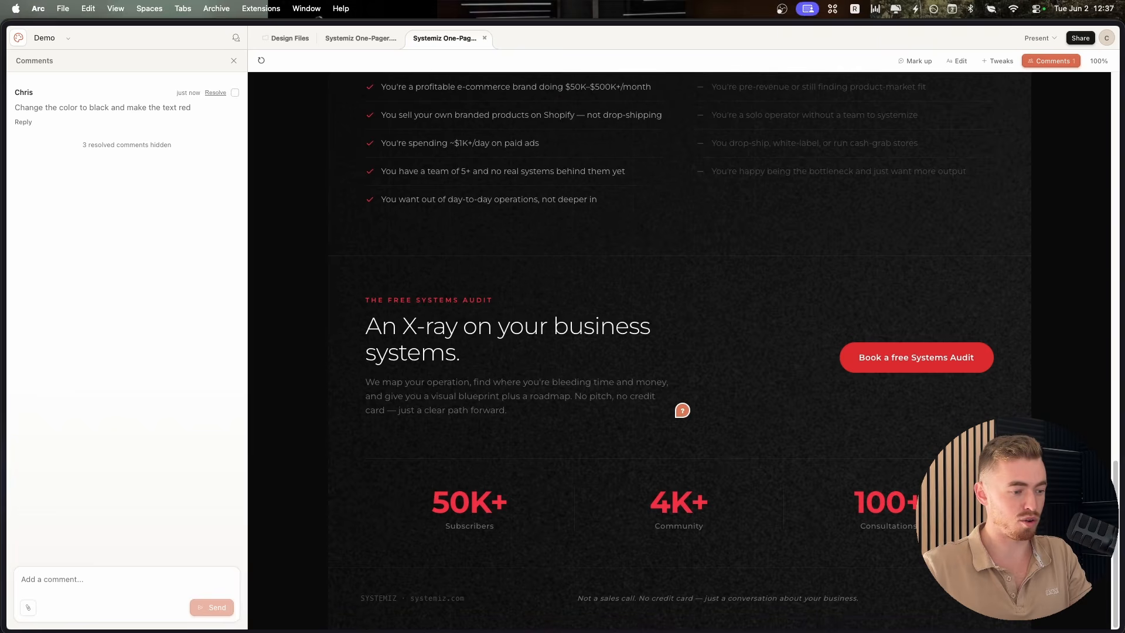
left_click(910, 503)
type("Change the color to white")
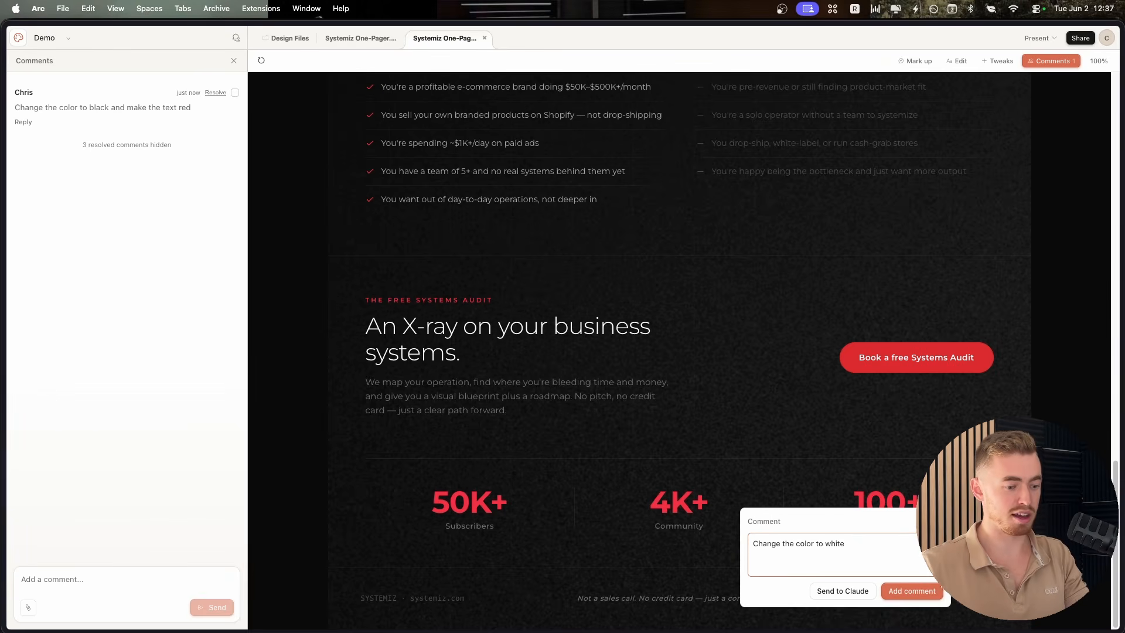
left_click(912, 591)
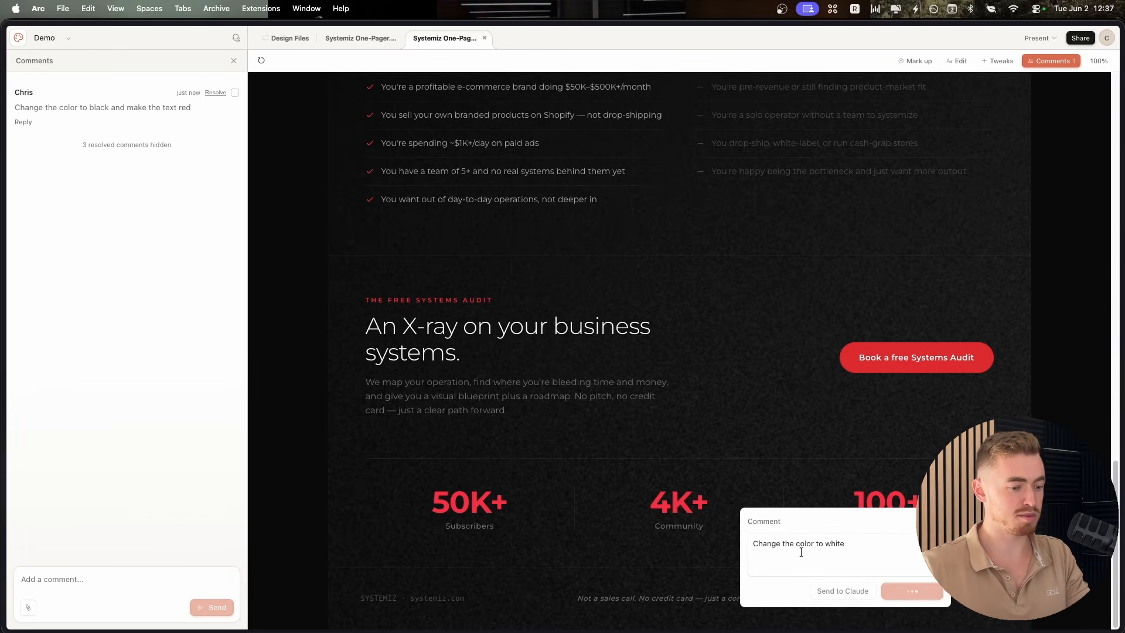
- Select both open comments and send them to Claude
scroll(725, 359, "up", 6)
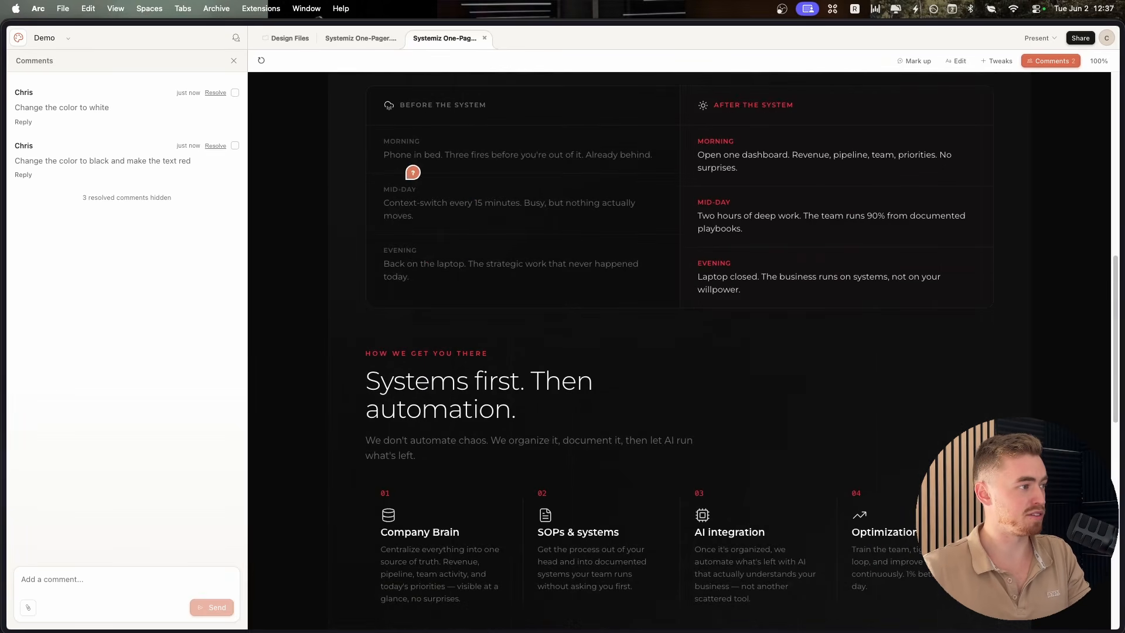
left_click(235, 92)
left_click(234, 145)
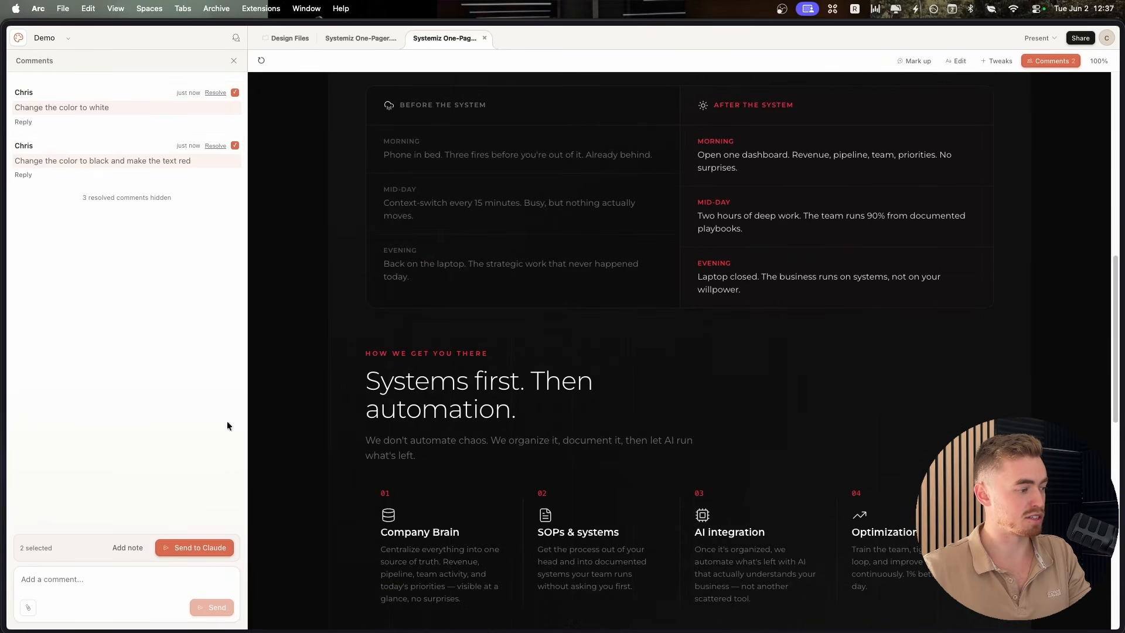
left_click(211, 549)
- Check the hero button and the stats row of the standalone page for the requested color changes
scroll(730, 356, "up", 3)
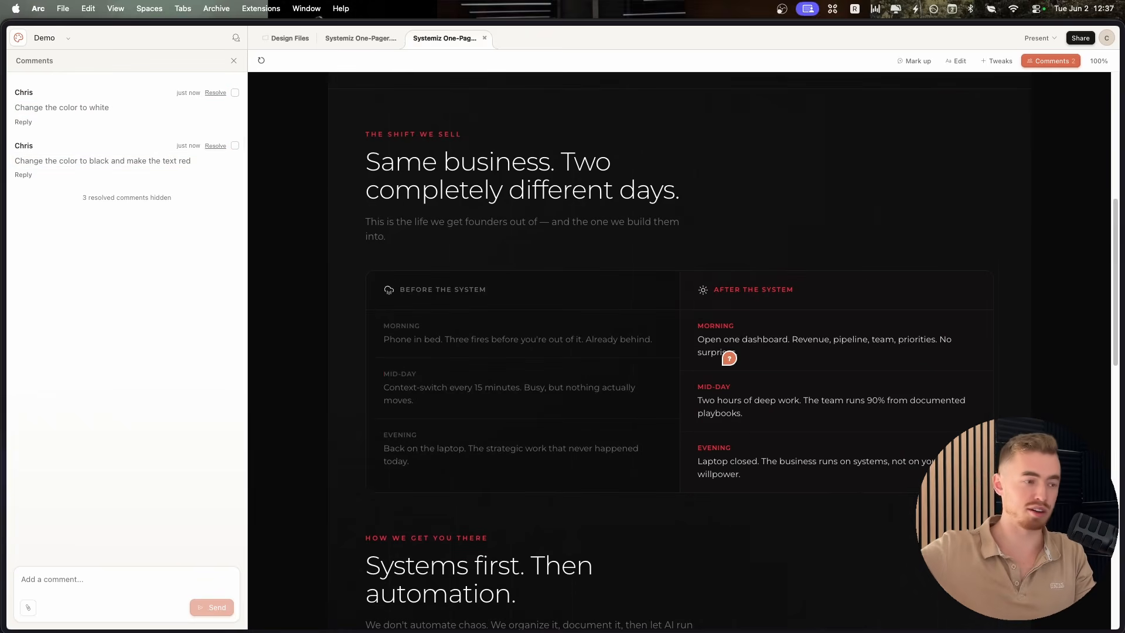
scroll(564, 328, "up", 10)
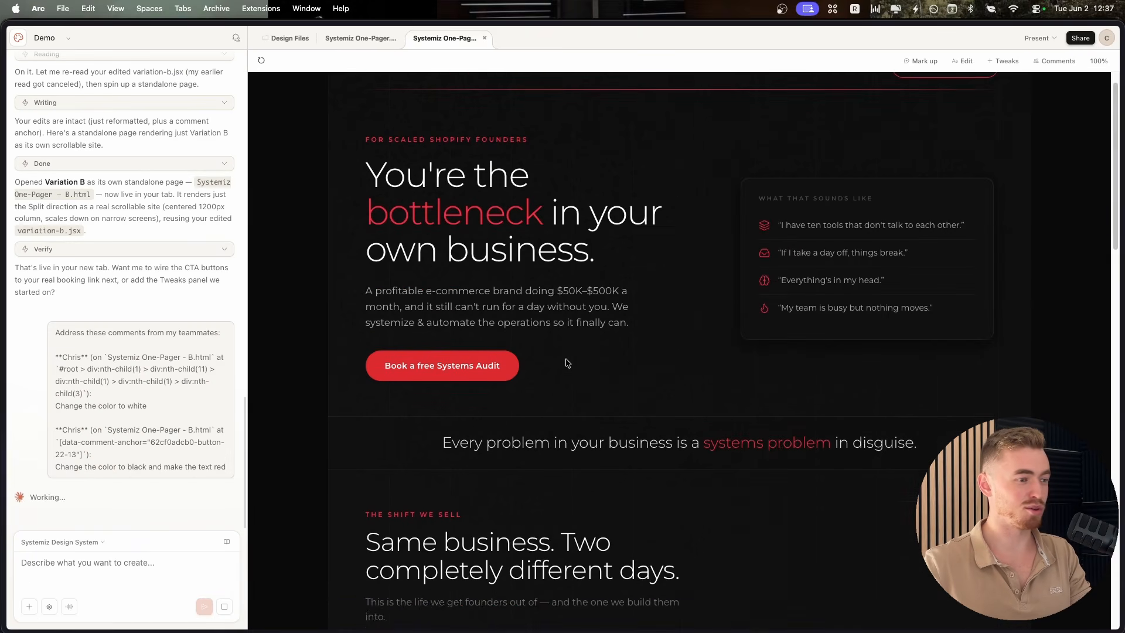
scroll(414, 315, "down", 15)
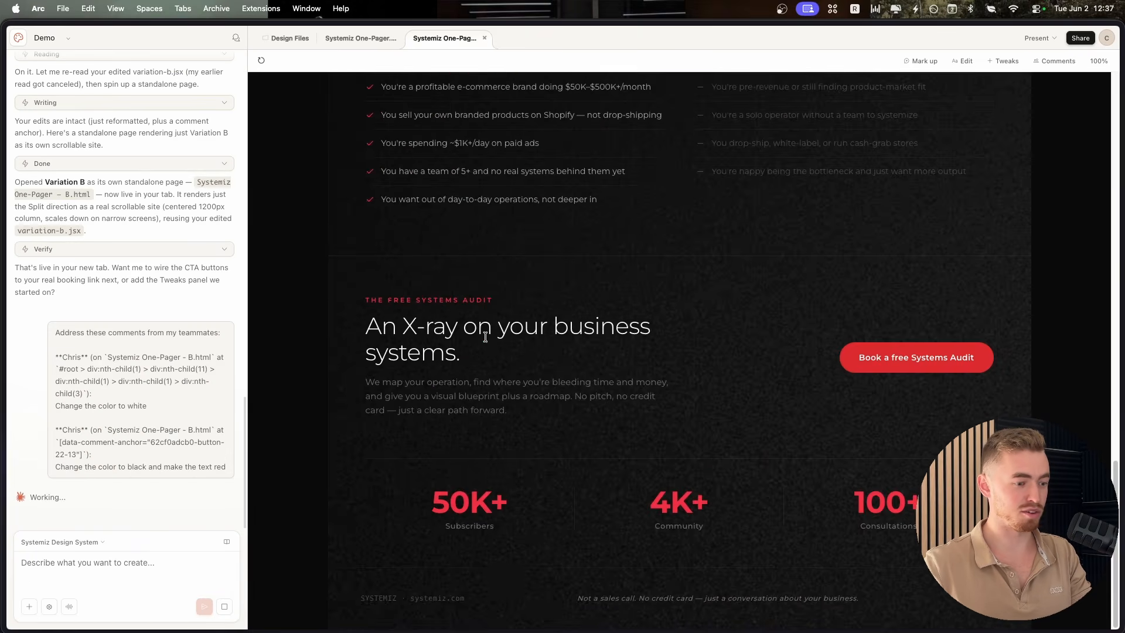
scroll(538, 363, "up", 15)
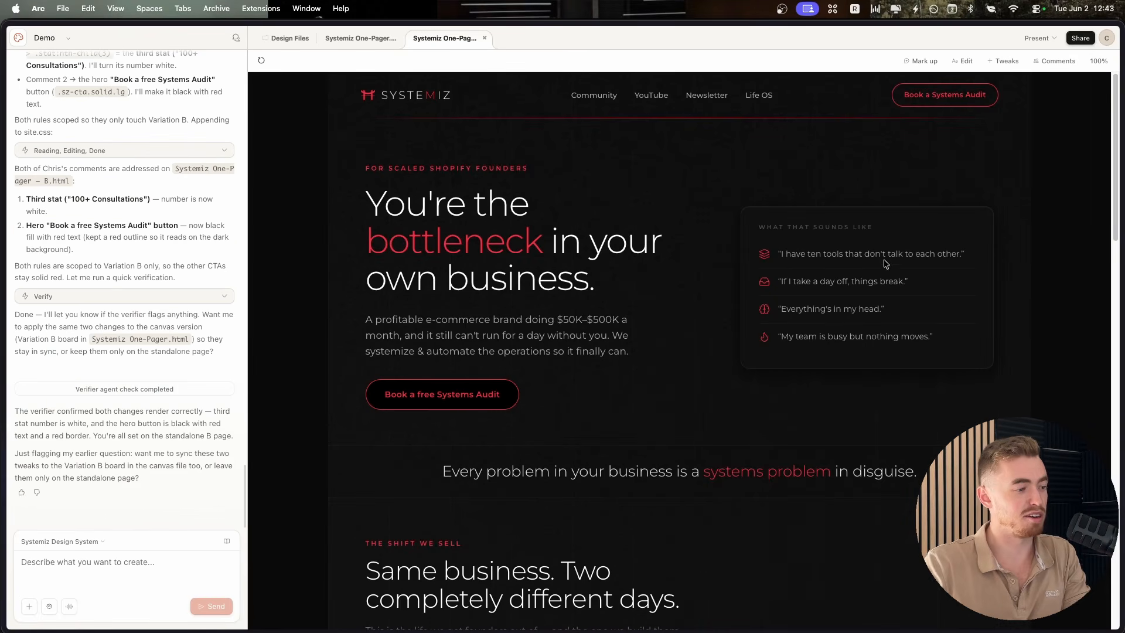
scroll(719, 348, "down", 15)
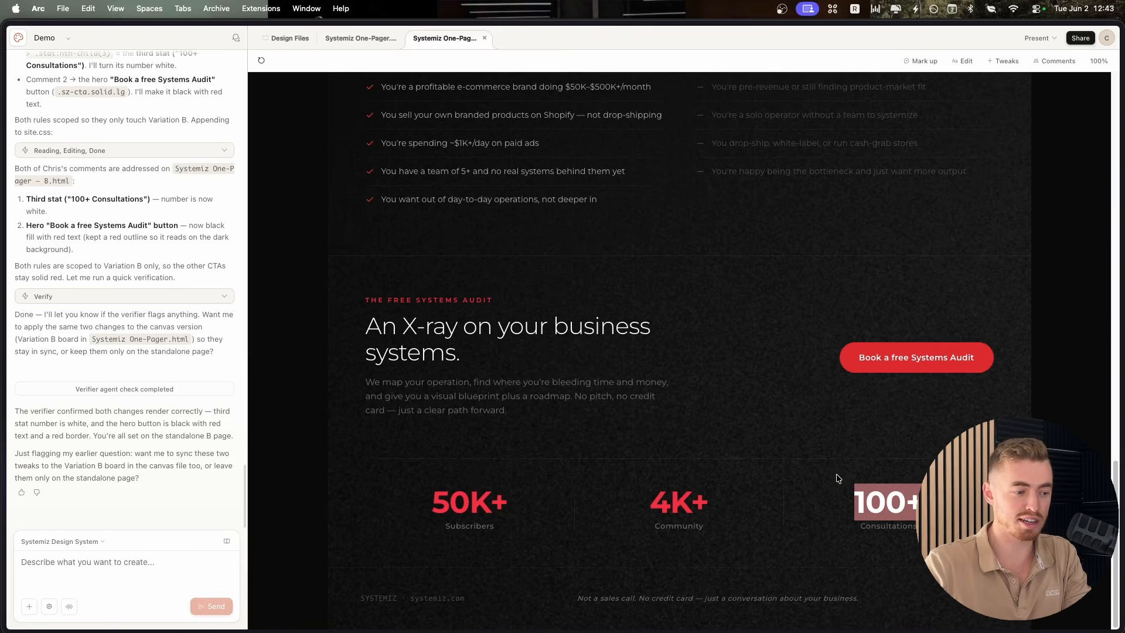
left_click_drag(733, 512, 408, 504)
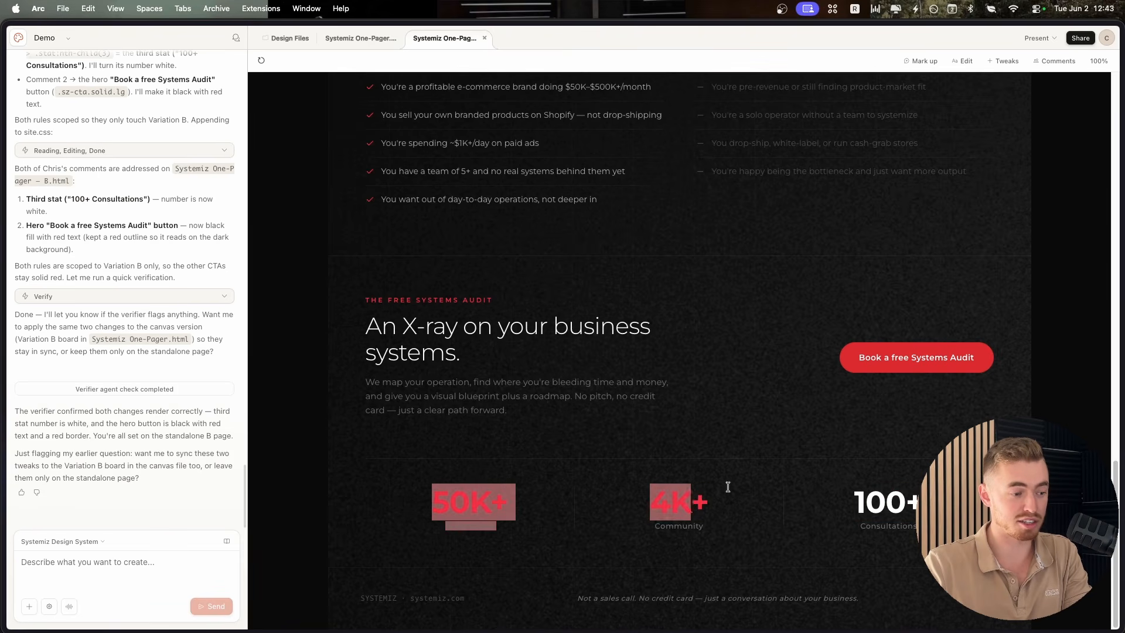
left_click(1055, 62)
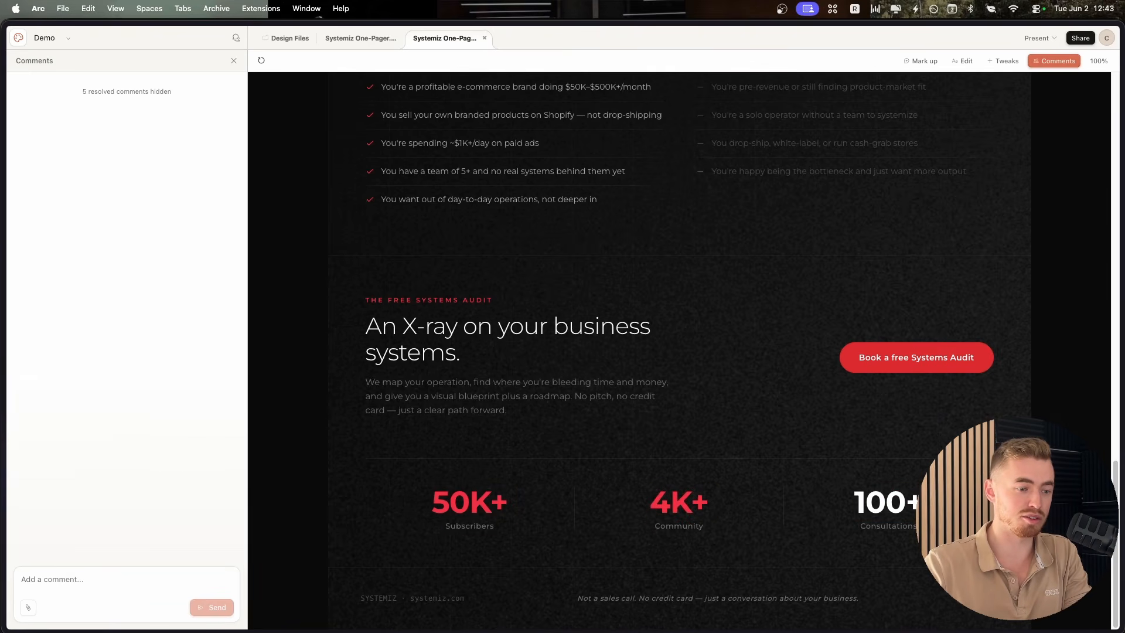
left_click(913, 491)
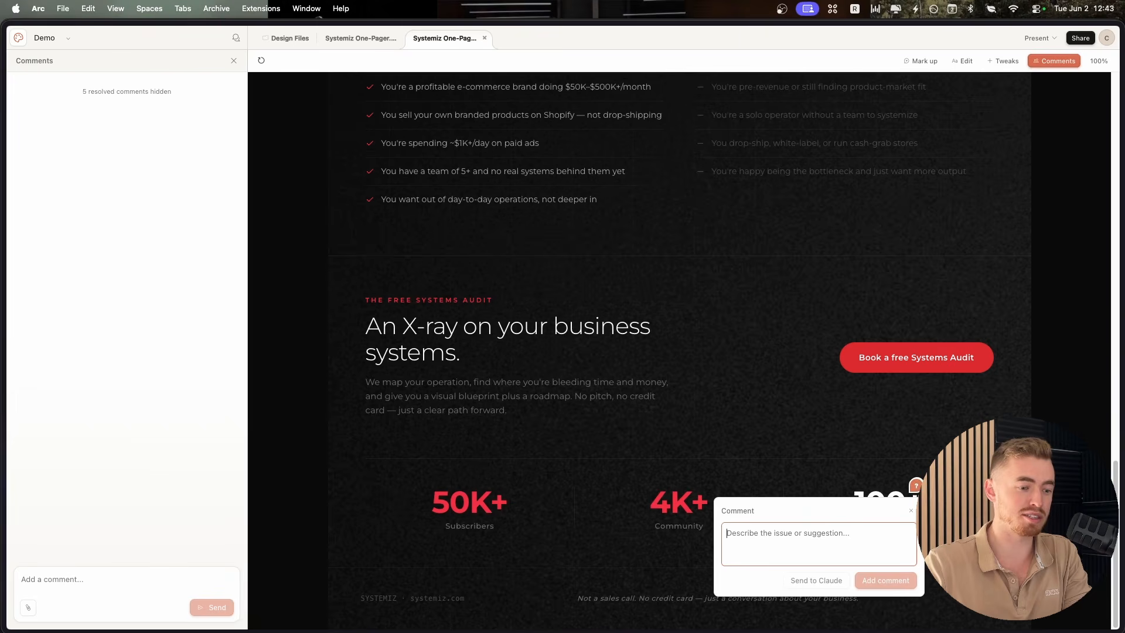
left_click(911, 512)
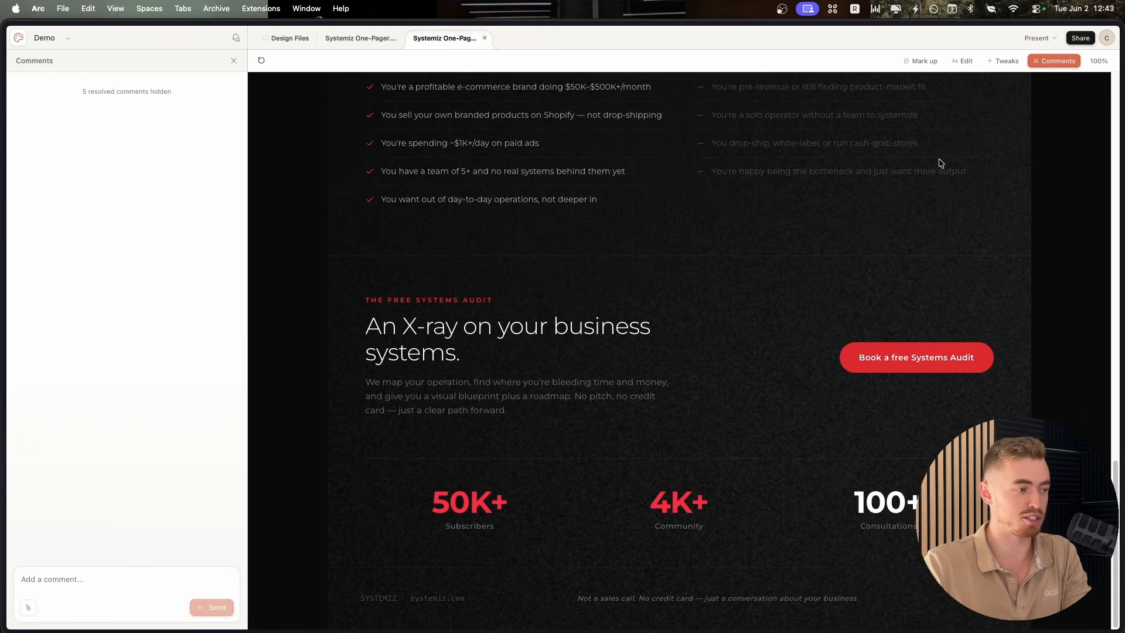
left_click(1049, 61)
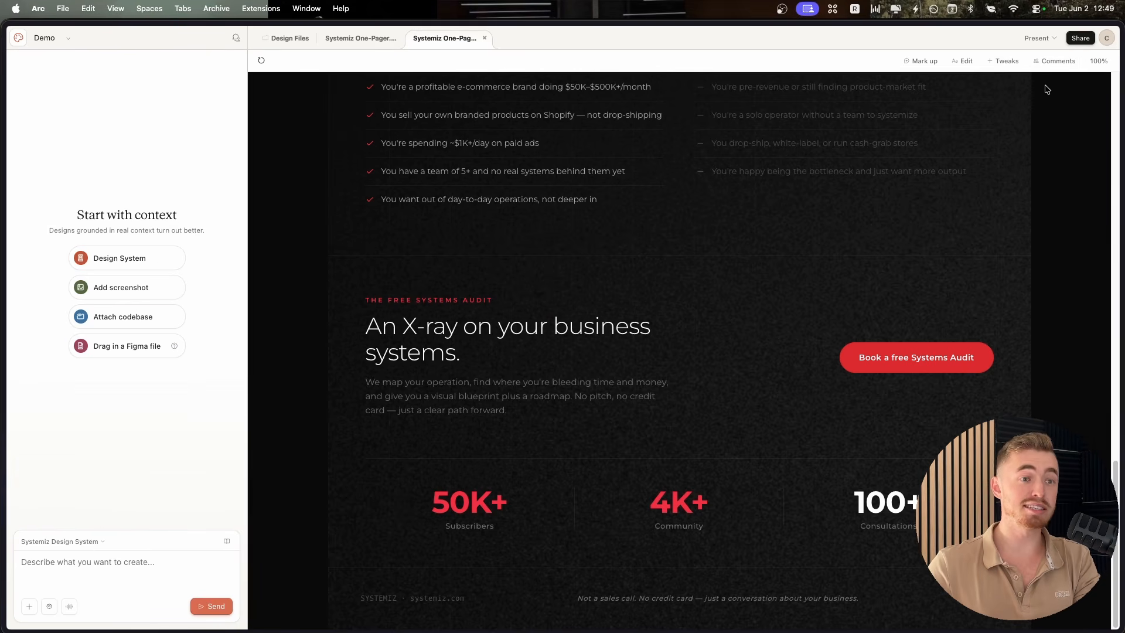
left_click(1054, 61)
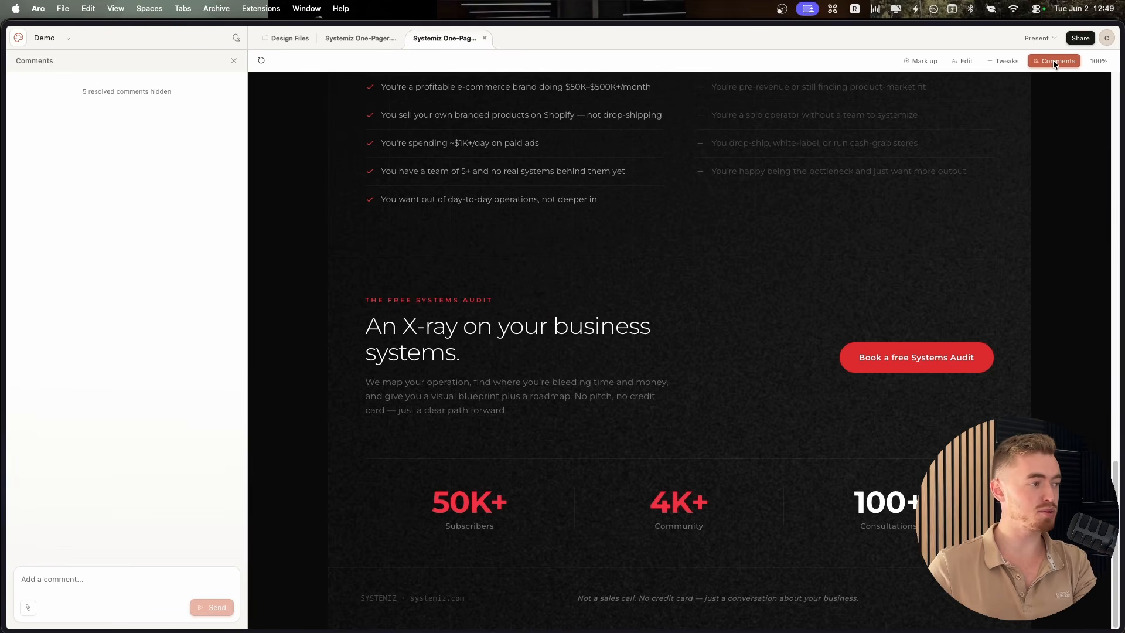
left_click(1055, 61)
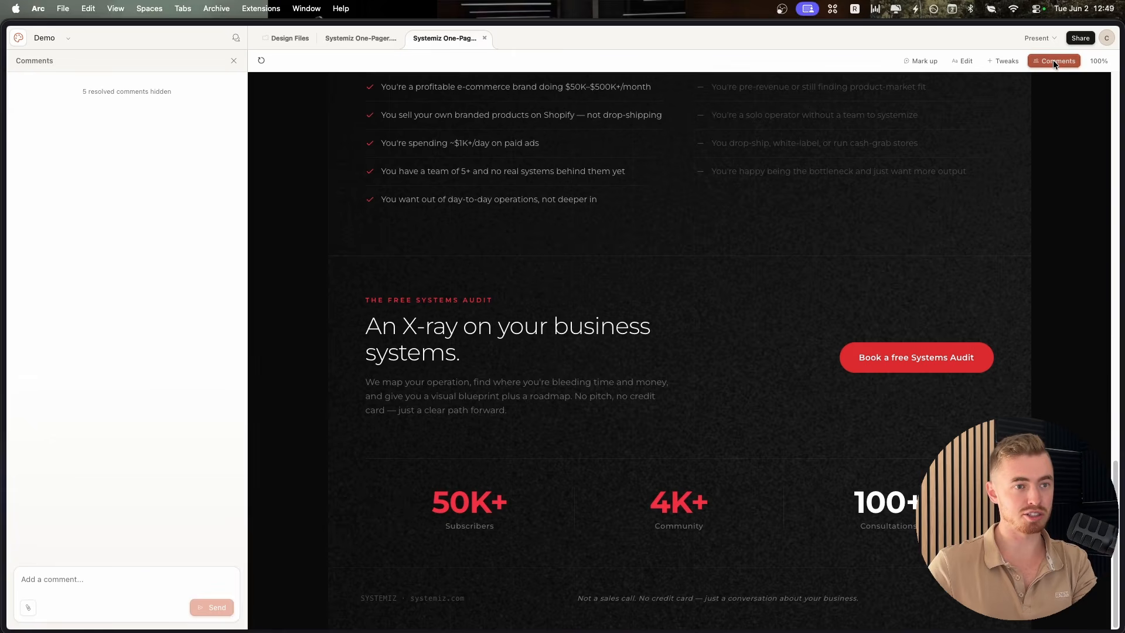
- Set the project's share link access to Your workspace and close the sharing options
left_click(1081, 38)
left_click(944, 106)
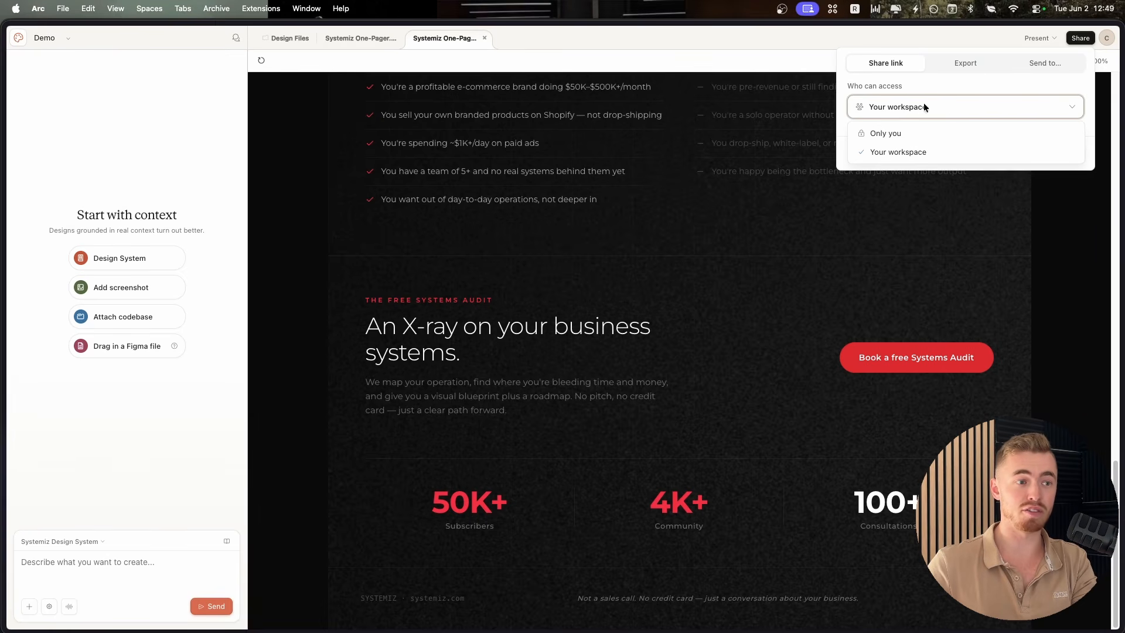
left_click(903, 153)
left_click(1076, 39)
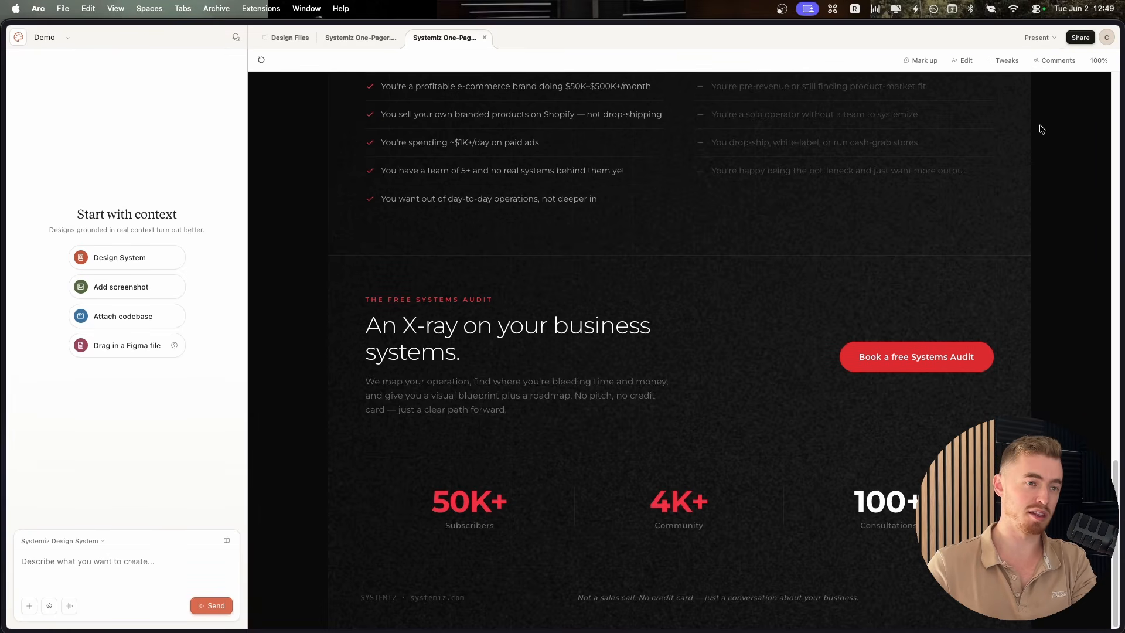
- Have Claude generate its own tweak ideas for the Systemiz One-Pager - B page
left_click(1004, 61)
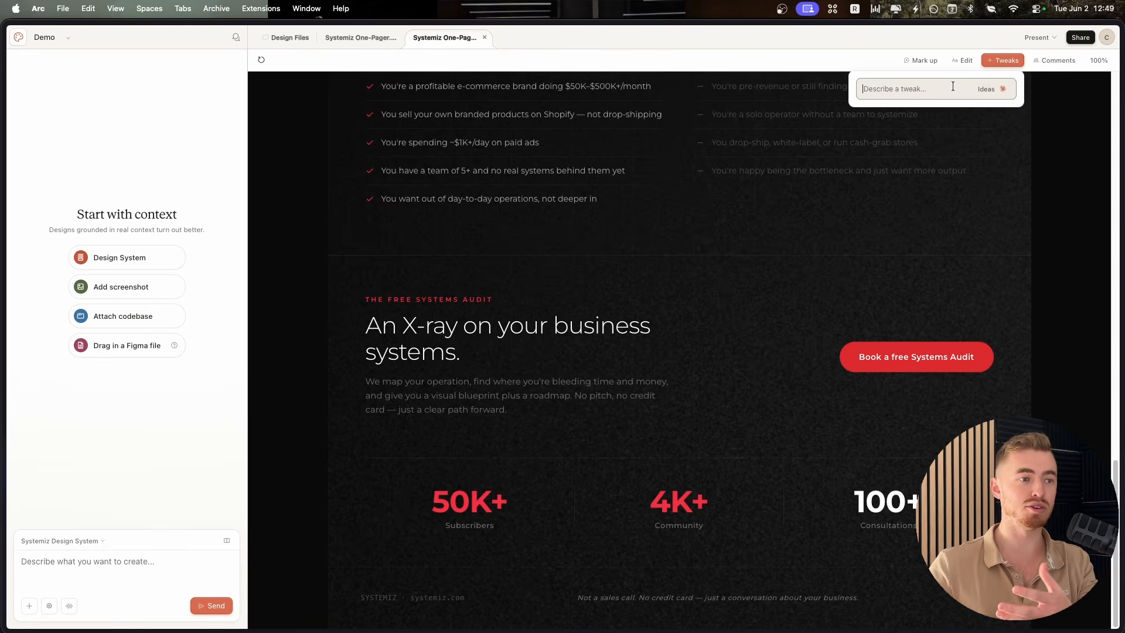
scroll(970, 176, "up", 15)
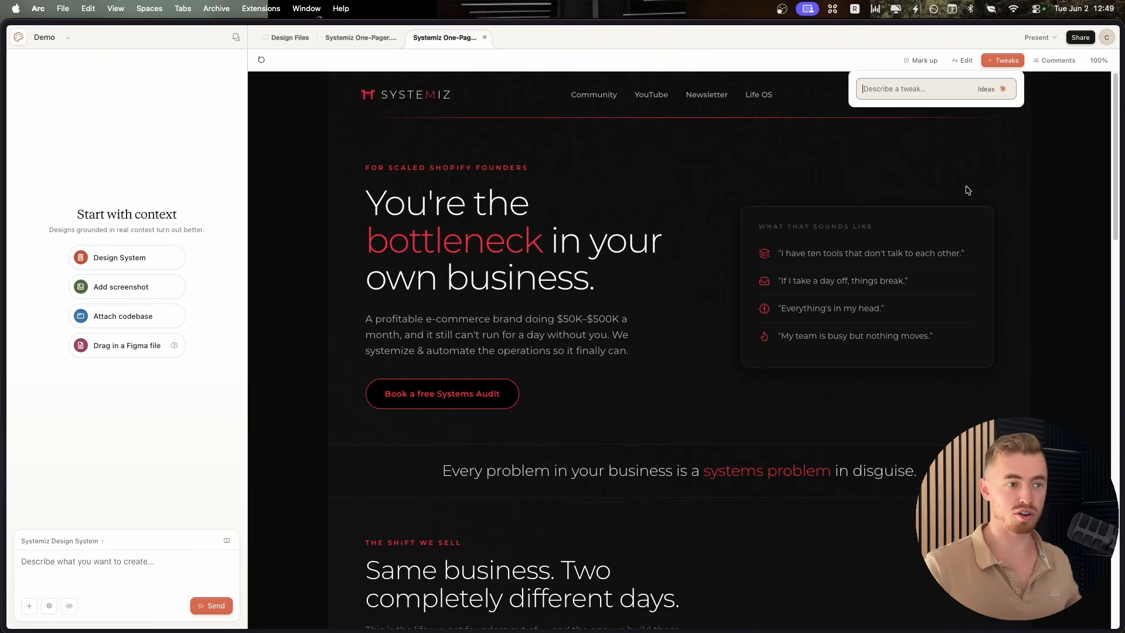
left_click(994, 90)
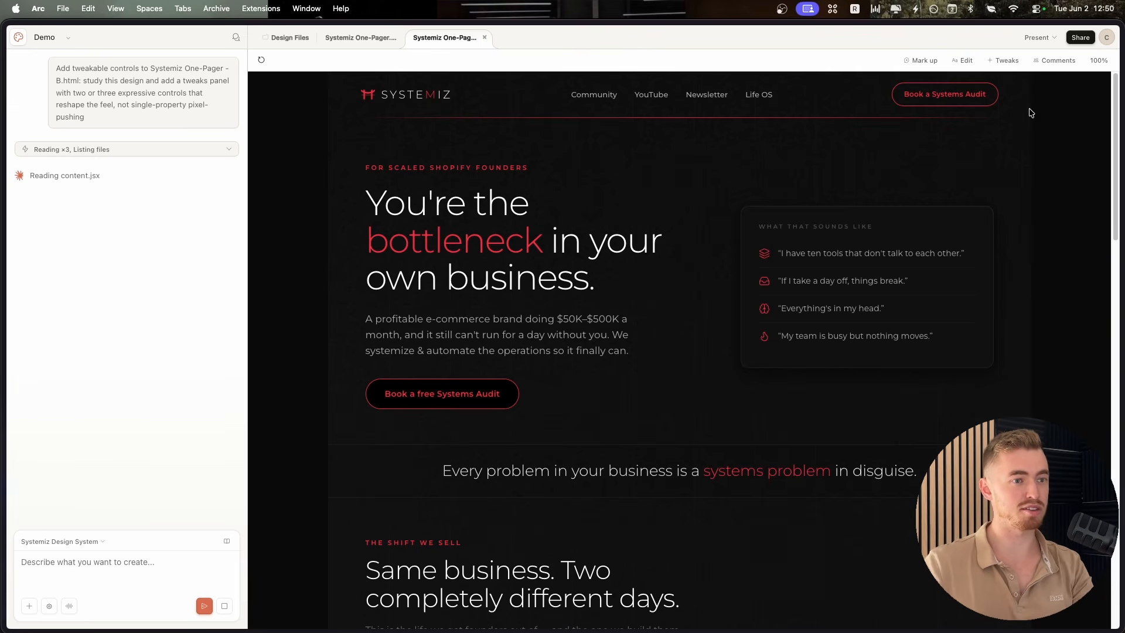
left_click(1004, 61)
type("Des")
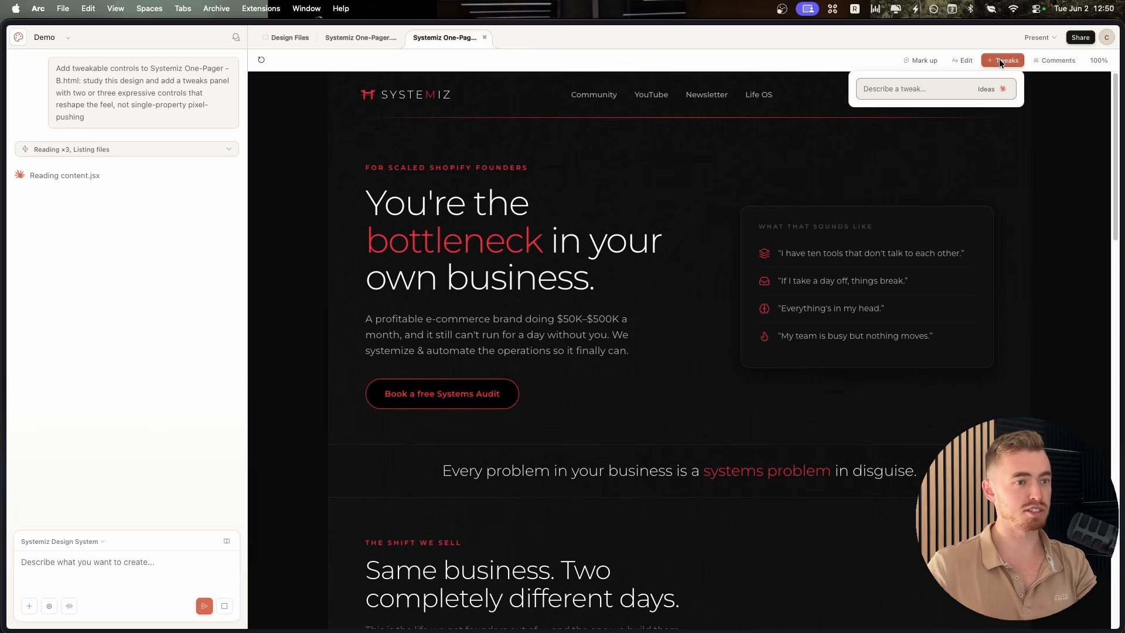
left_click(1012, 63)
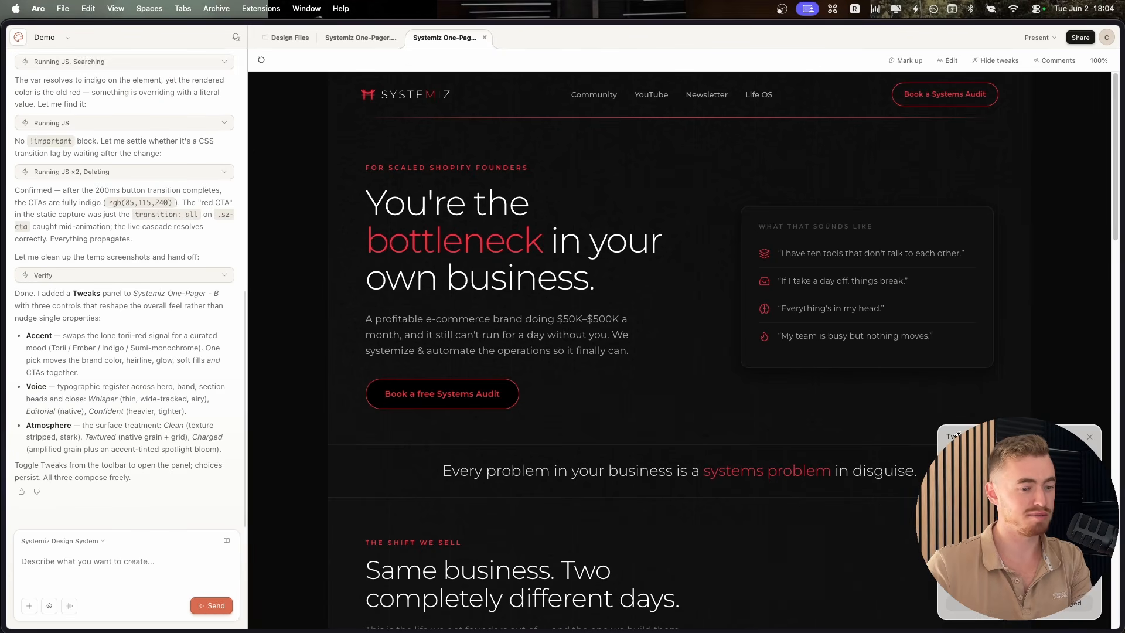
- Move the Tweaks panel to the opposite side of the page preview, then hide and show it again
left_click_drag(1043, 430, 365, 431)
left_click(997, 60)
left_click(997, 61)
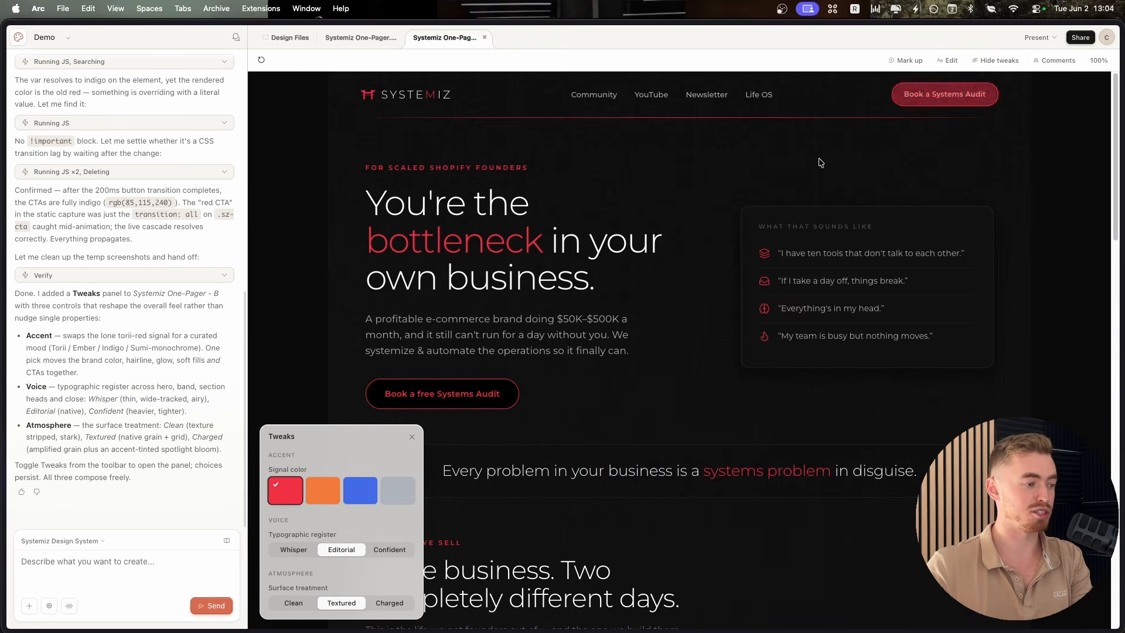
- Compare the orange, blue and grey signal colors on the page, ending on blue
left_click(318, 486)
left_click(364, 487)
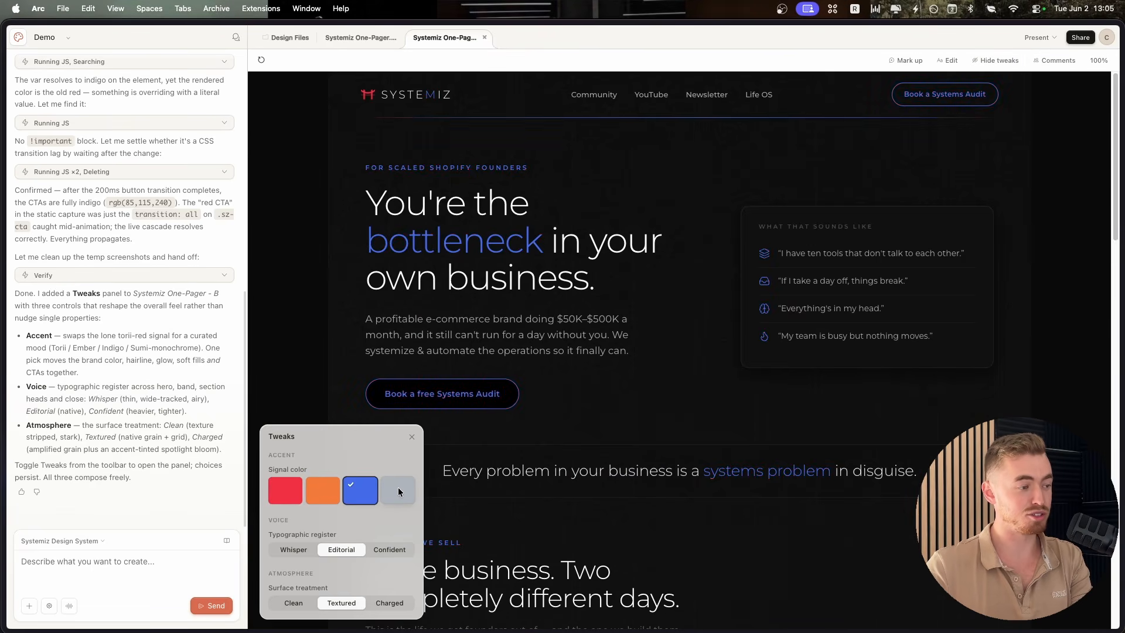
left_click(399, 489)
left_click(348, 498)
left_click(311, 492)
left_click(361, 495)
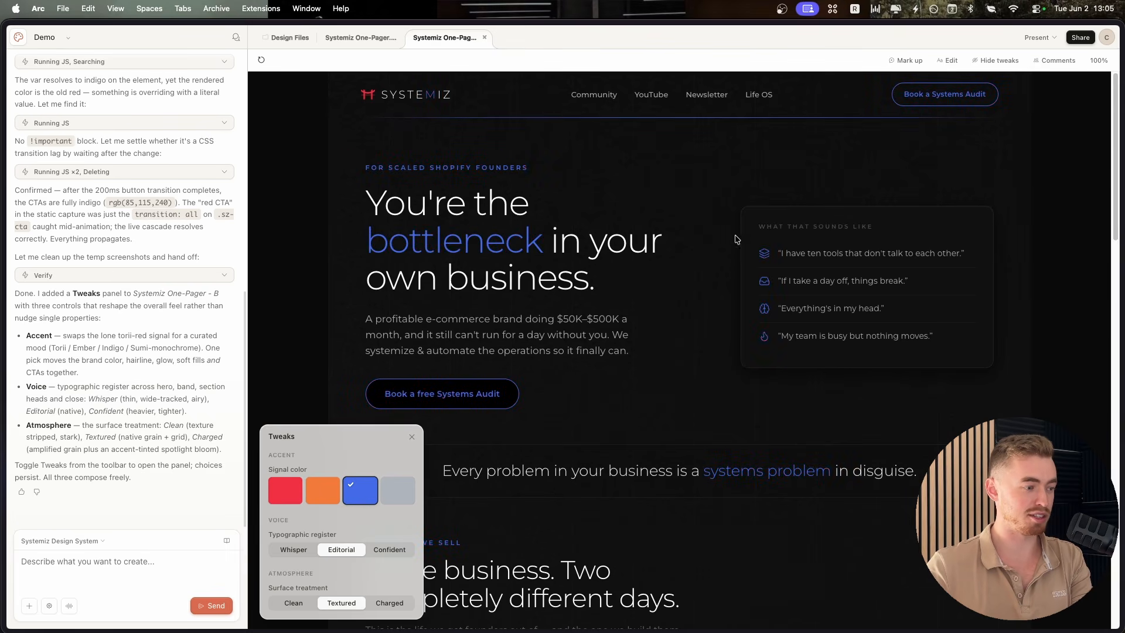
- Set the typographic register to Confident and the surface treatment to Charged, and view the hero section
scroll(720, 242, "down", 1)
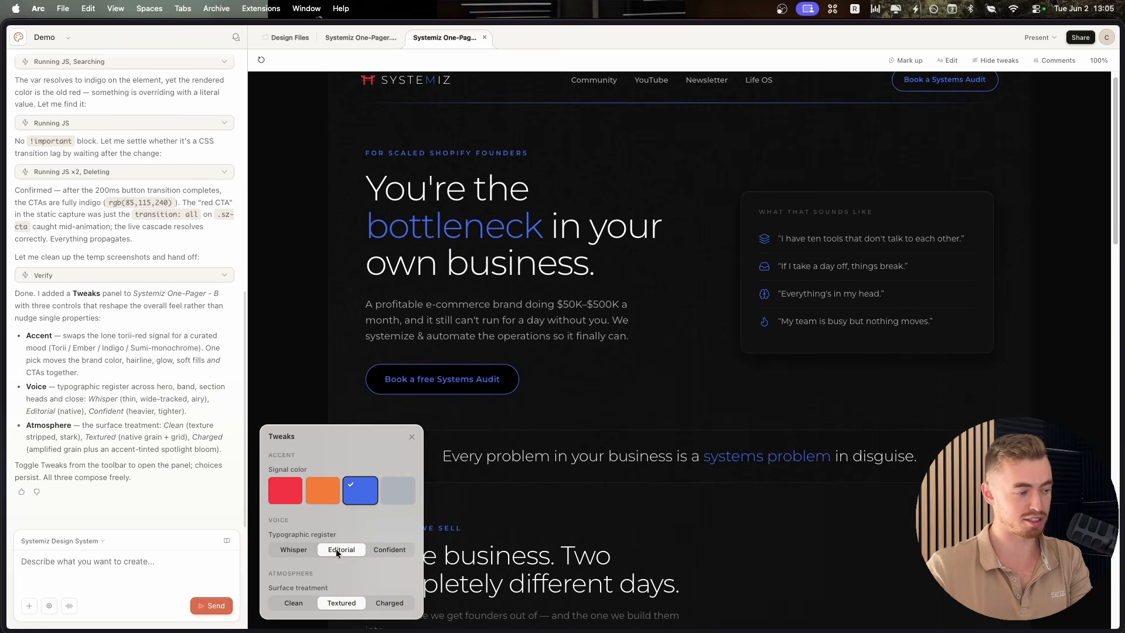
left_click(376, 553)
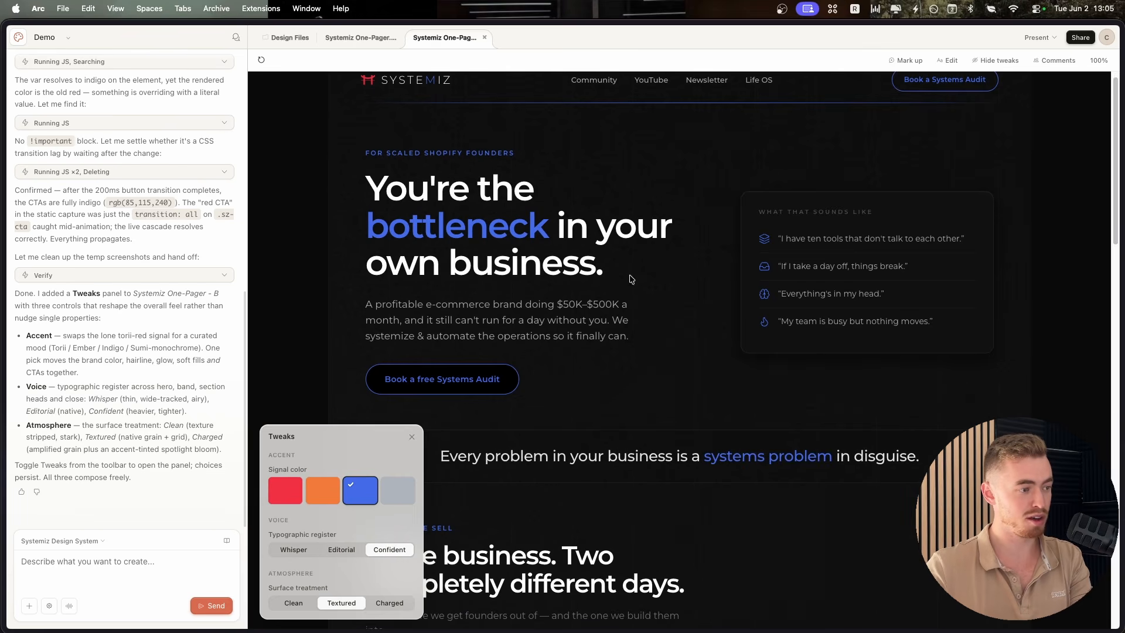
left_click(388, 603)
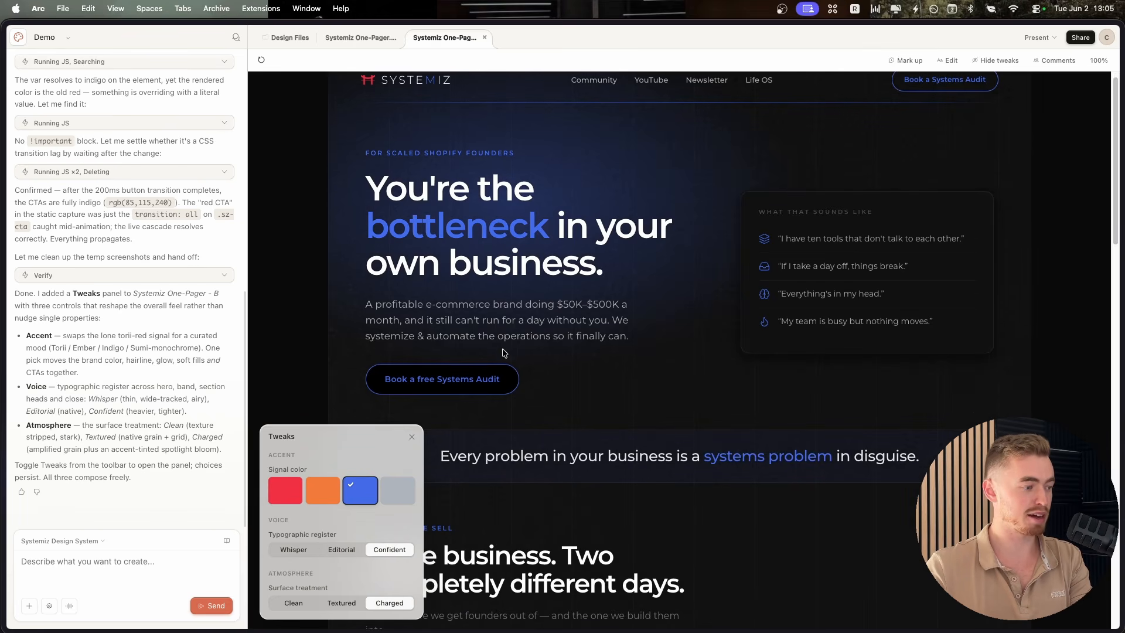
scroll(504, 352, "up", 1)
scroll(504, 348, "down", 1)
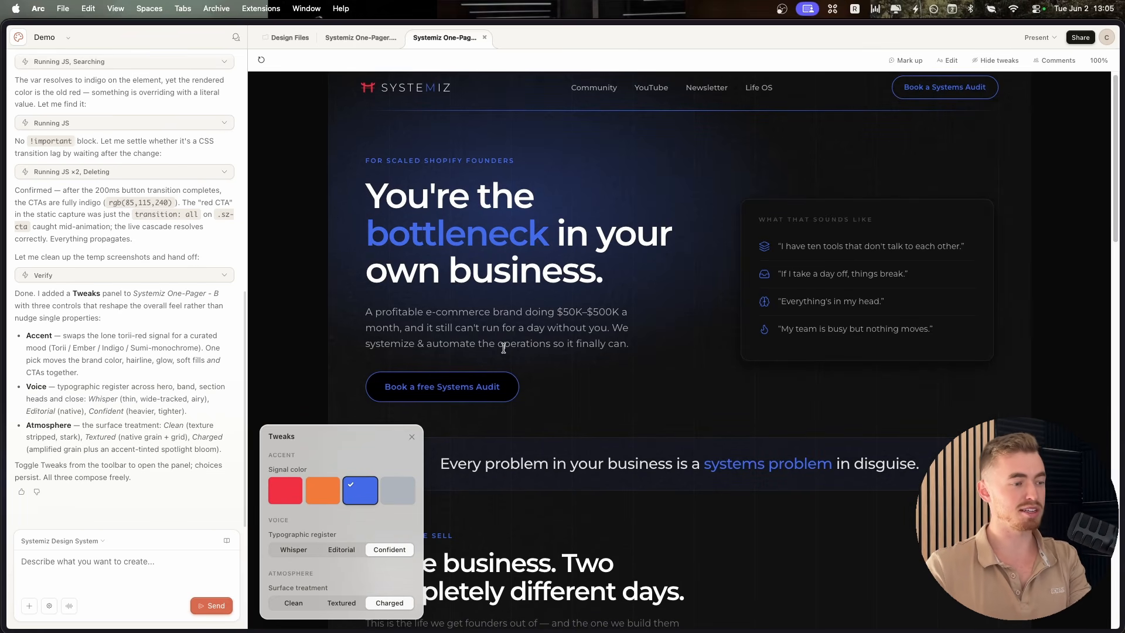
- Try the red, blue and orange signal colors with the Charged surface, ending on orange
left_click(298, 493)
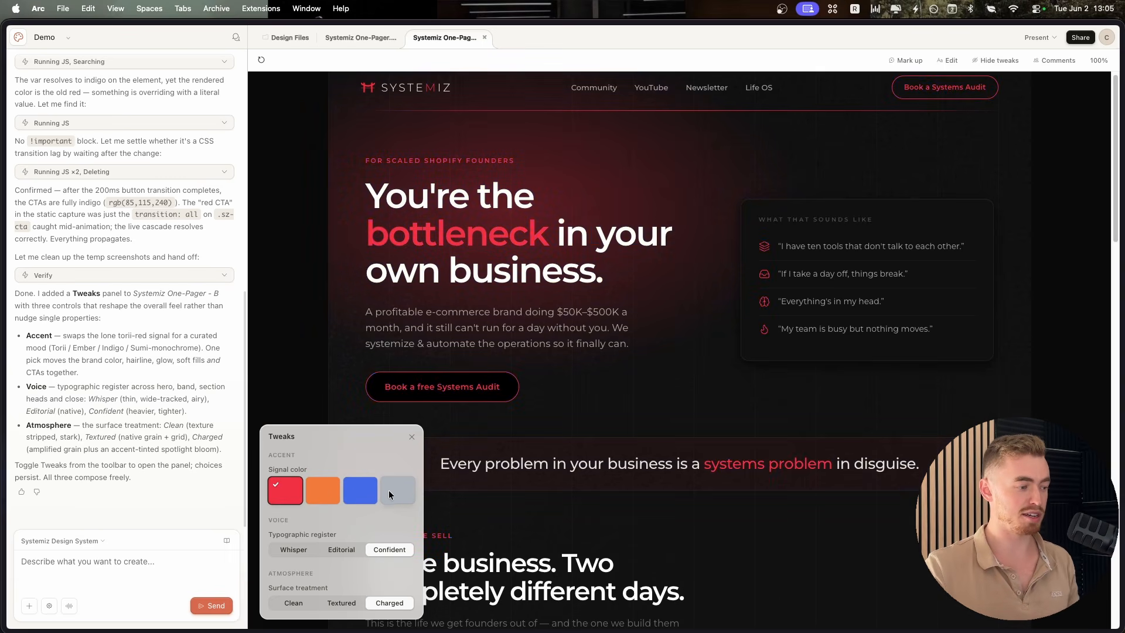
left_click(368, 494)
left_click(331, 501)
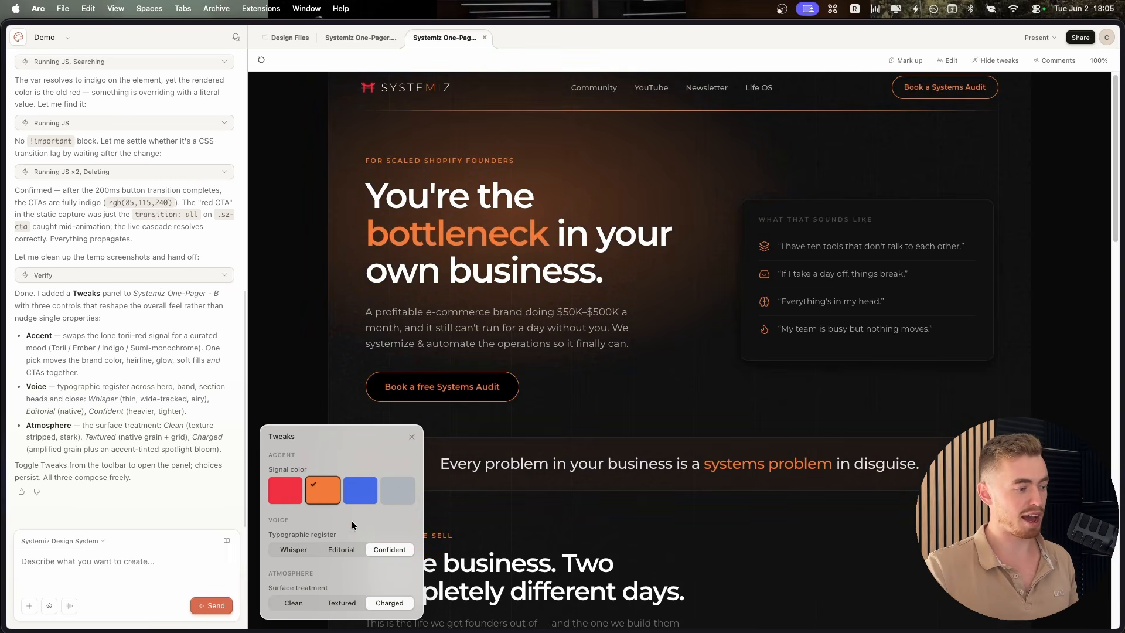
- Compare the Editorial, Whisper and Confident typographic registers on the page, ending on Confident
left_click(346, 549)
scroll(576, 390, "down", 3)
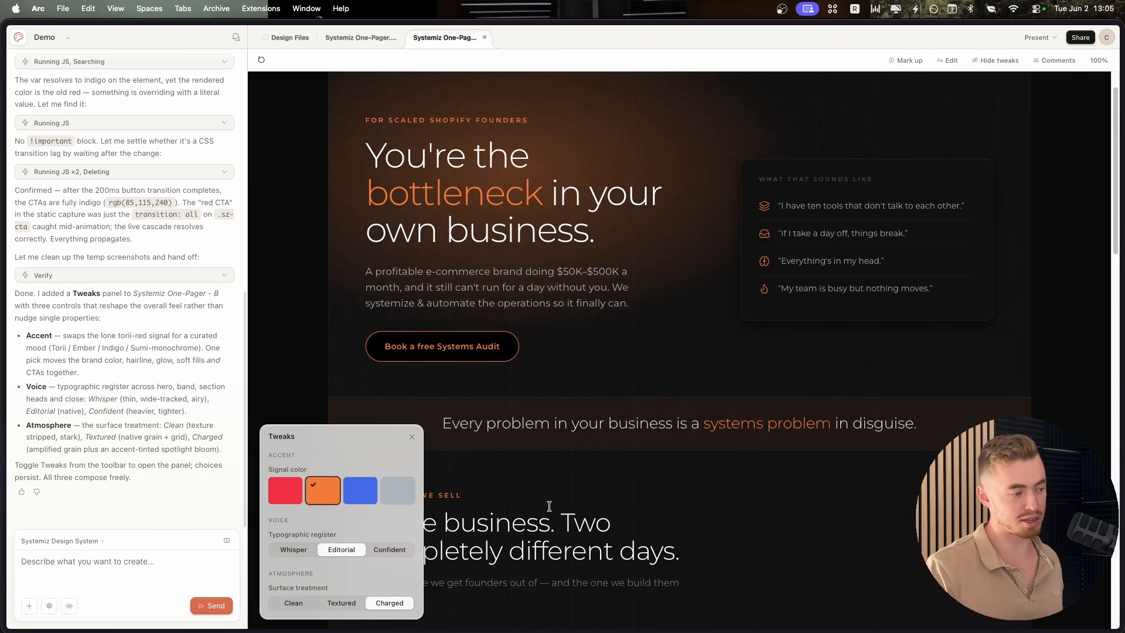
left_click(291, 550)
left_click(373, 551)
left_click(346, 551)
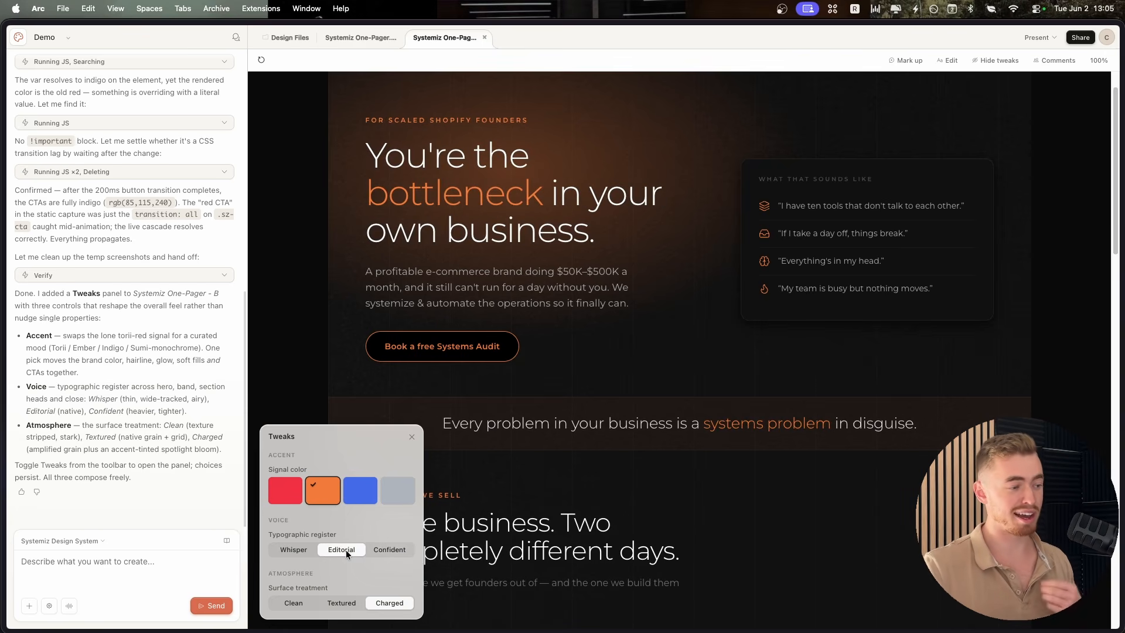
left_click(293, 550)
left_click(341, 549)
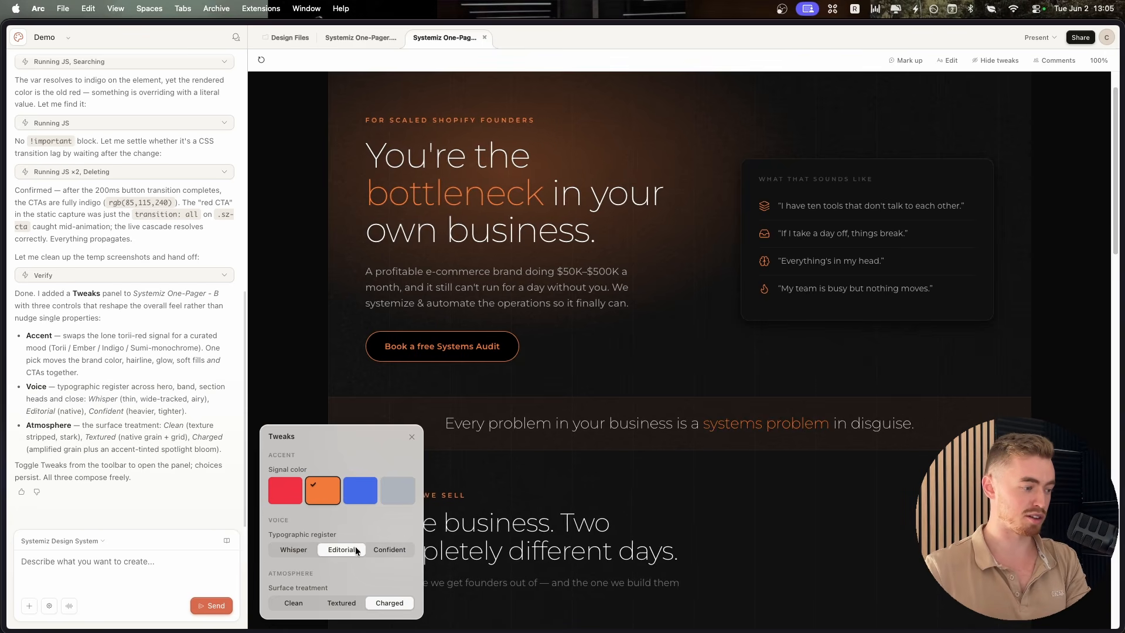
left_click(388, 550)
- Compare the Textured and Clean surface treatments, return to Charged, and set the signal color to red
left_click(361, 602)
left_click(310, 606)
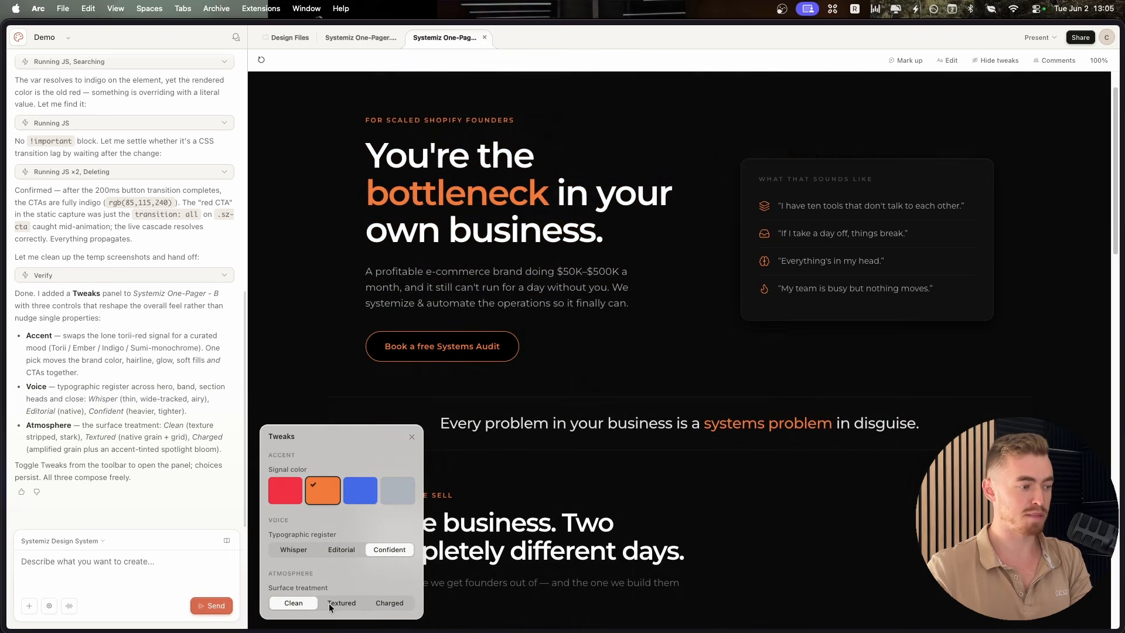
left_click(377, 604)
left_click(357, 490)
left_click(287, 498)
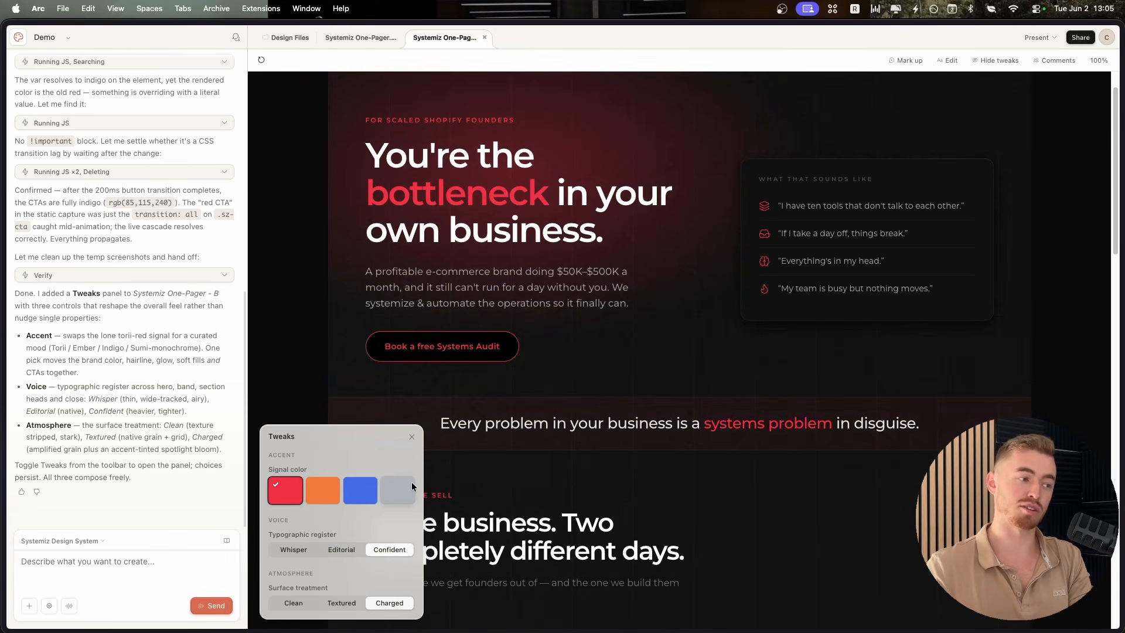
scroll(657, 463, "up", 2)
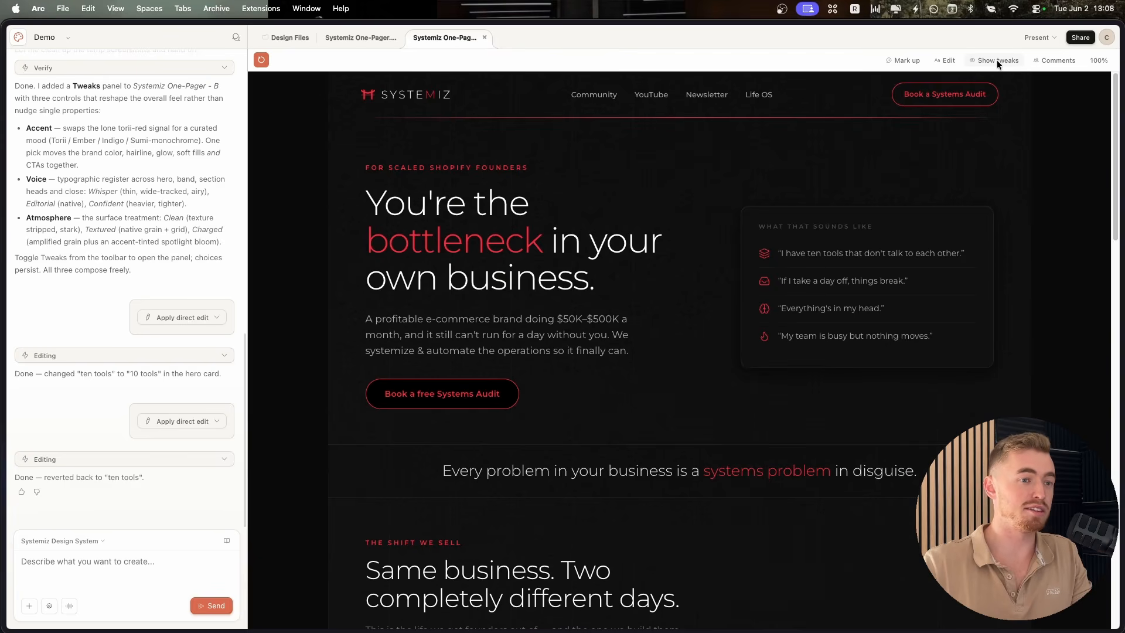
- Start direct editing and inspect the style properties of the first callout quote and the "What that sounds like" box
left_click(946, 61)
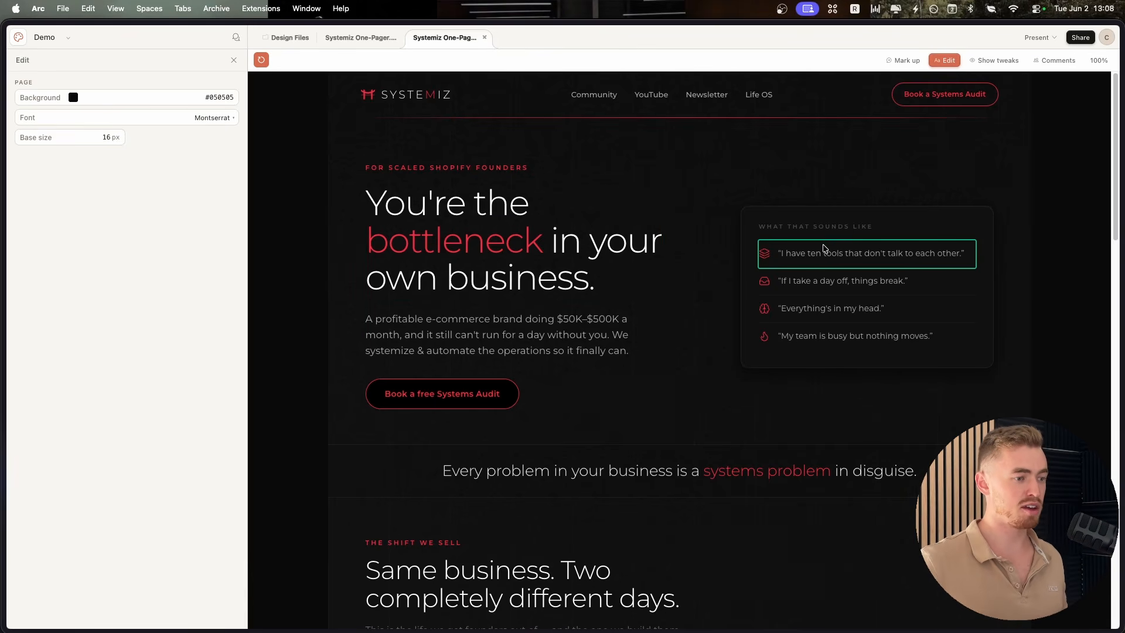
left_click(812, 257)
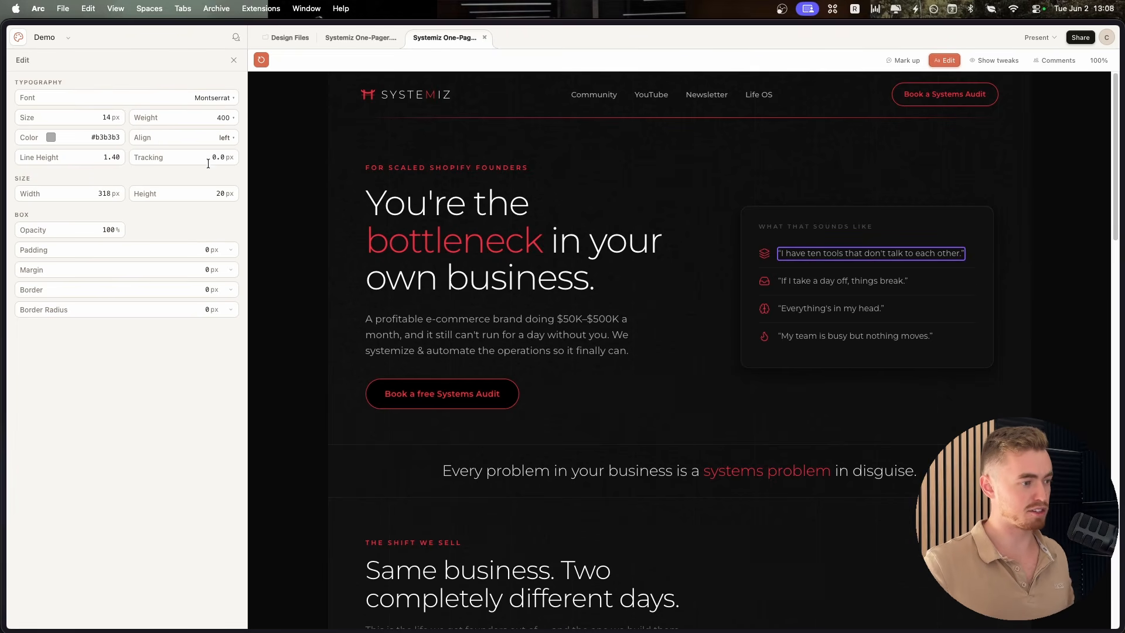
left_click(892, 212)
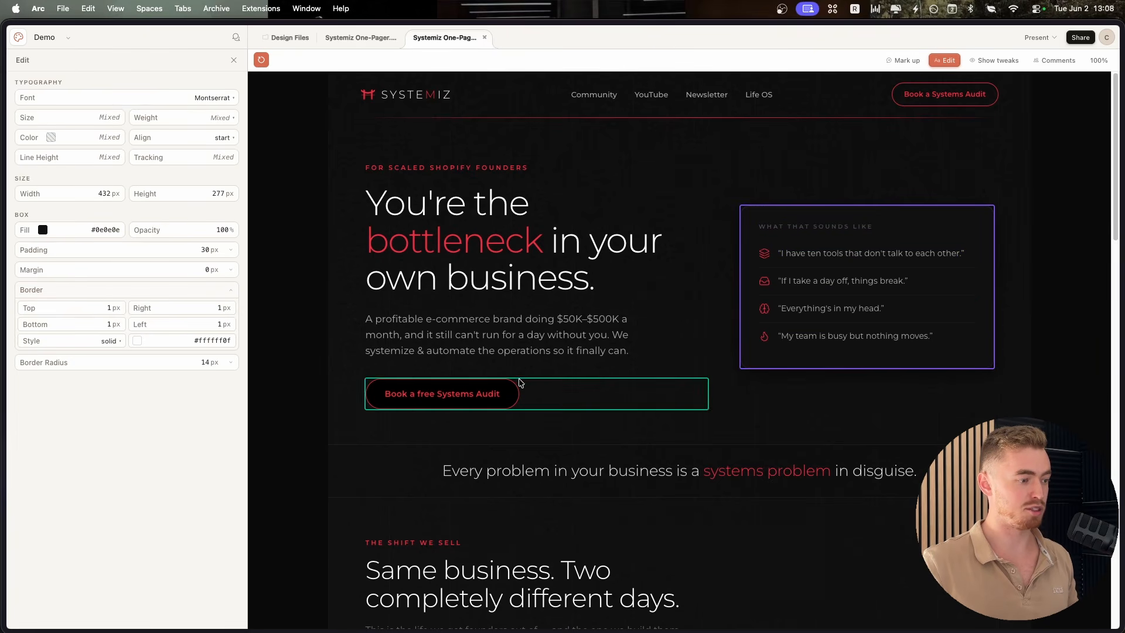
- Remove the word "free" from the hero button's label so it reads "Book a Systems Audit"
left_click(494, 391)
left_click(494, 391)
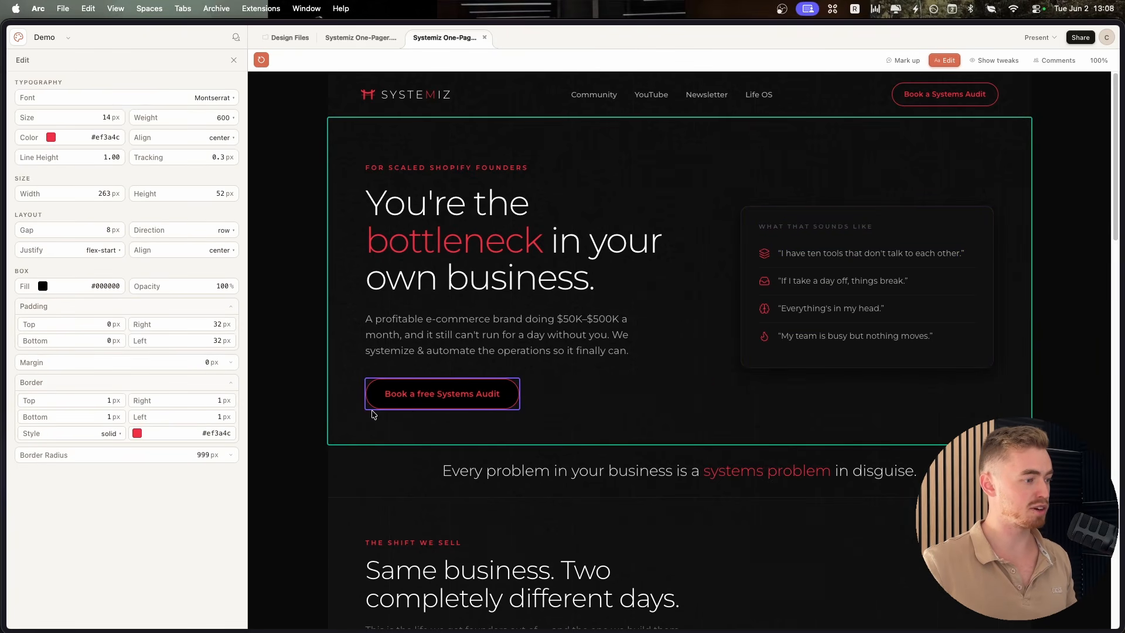
double_click(412, 395)
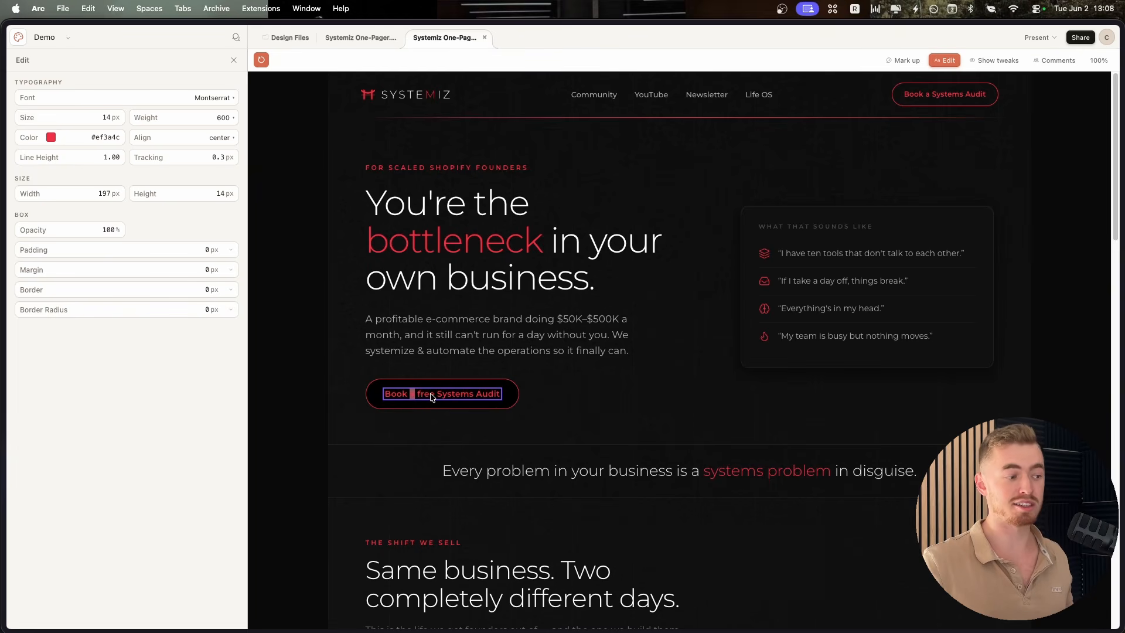
double_click(432, 395)
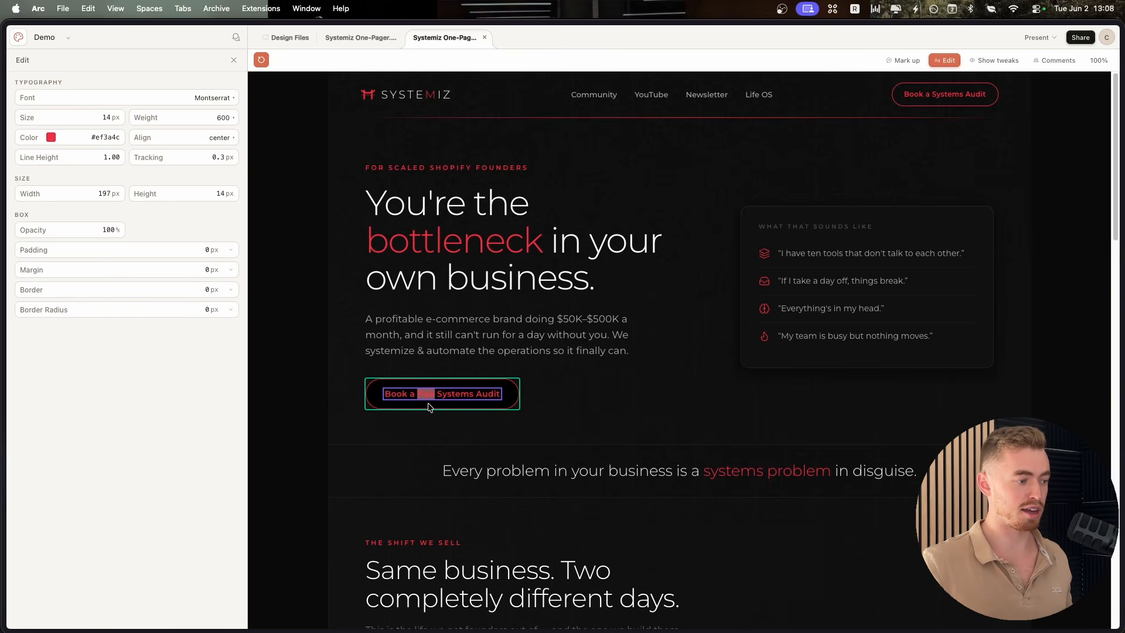
key("BackSpace")
- Replace "ten" with "10" in the first callout quote and finish direct editing
double_click(814, 254)
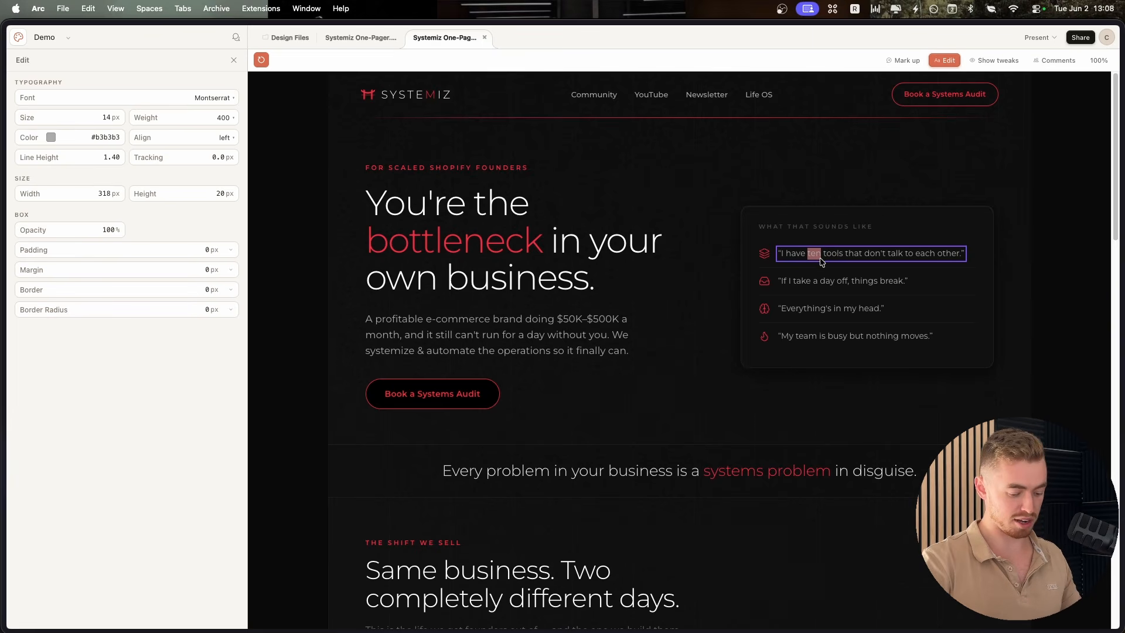
type("10")
left_click(807, 253)
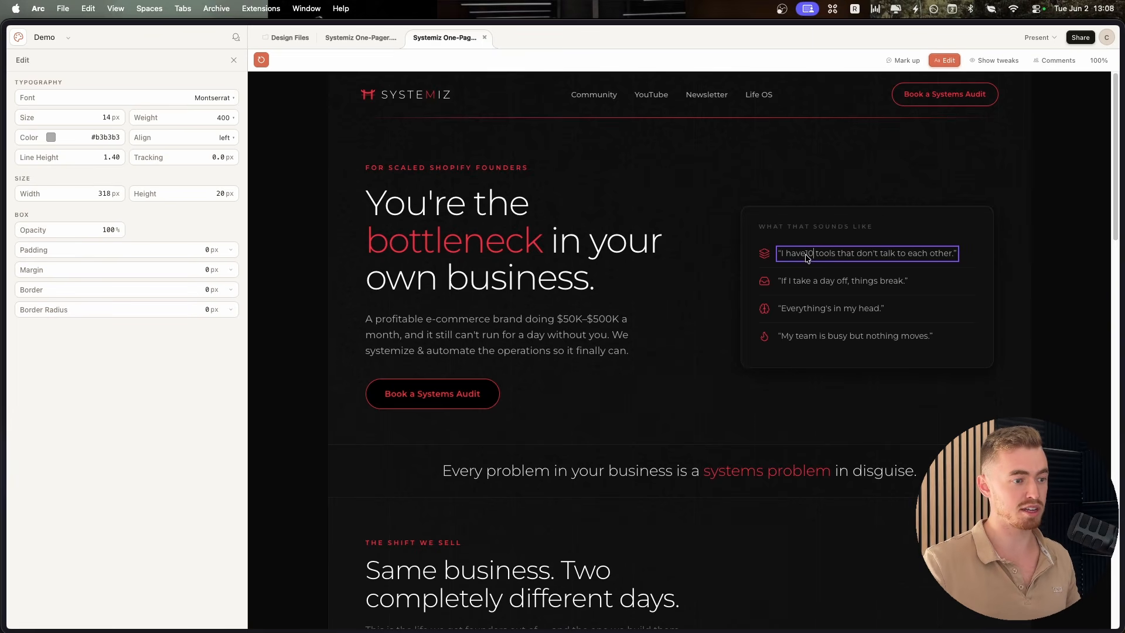
left_click(952, 61)
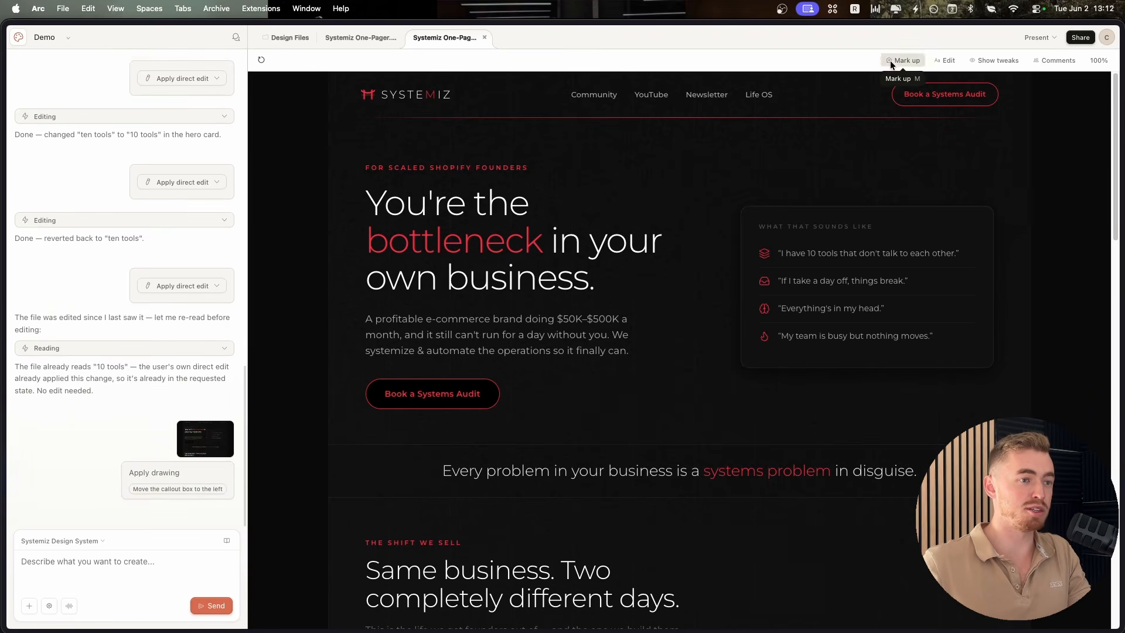
- Draw a box shifted left over the hero callout and send it with the note "Move the callout box to the left"
left_click(899, 60)
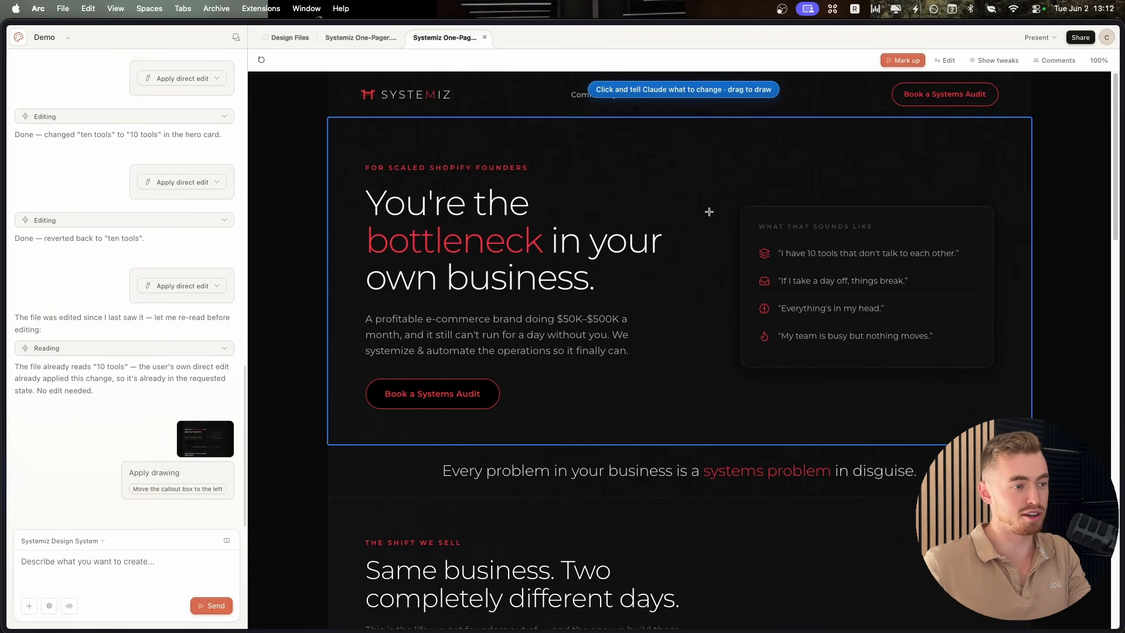
mouse_move(708, 211)
left_mouse_down()
mouse_move(710, 368)
mouse_move(934, 370)
mouse_move(946, 352)
mouse_move(932, 205)
mouse_move(709, 210)
left_mouse_up()
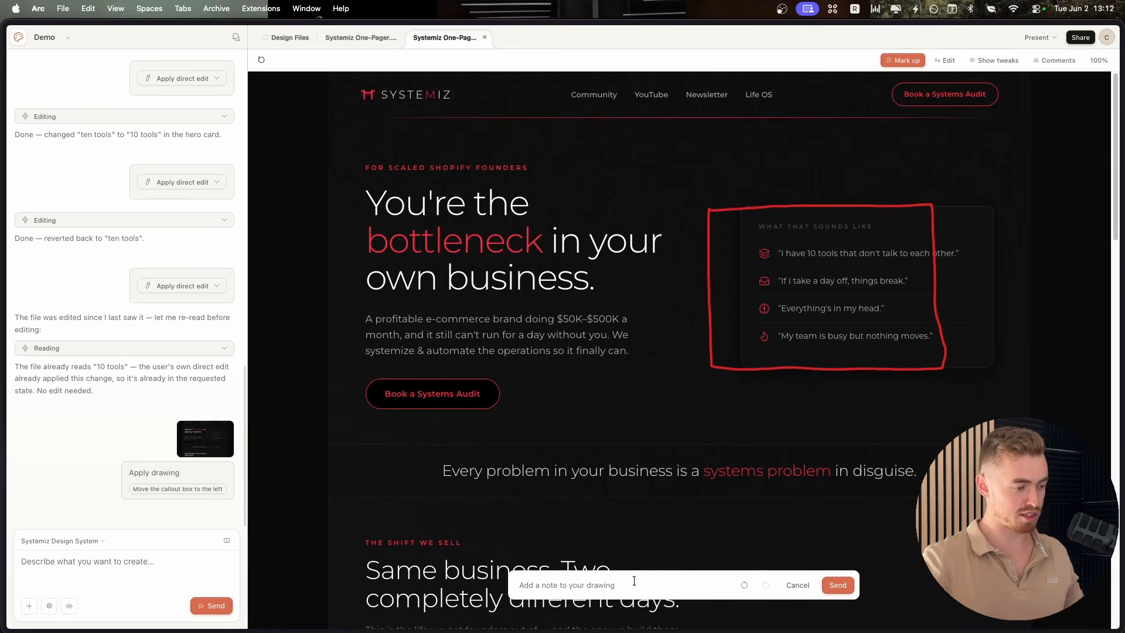
type("Move the callout box to th")
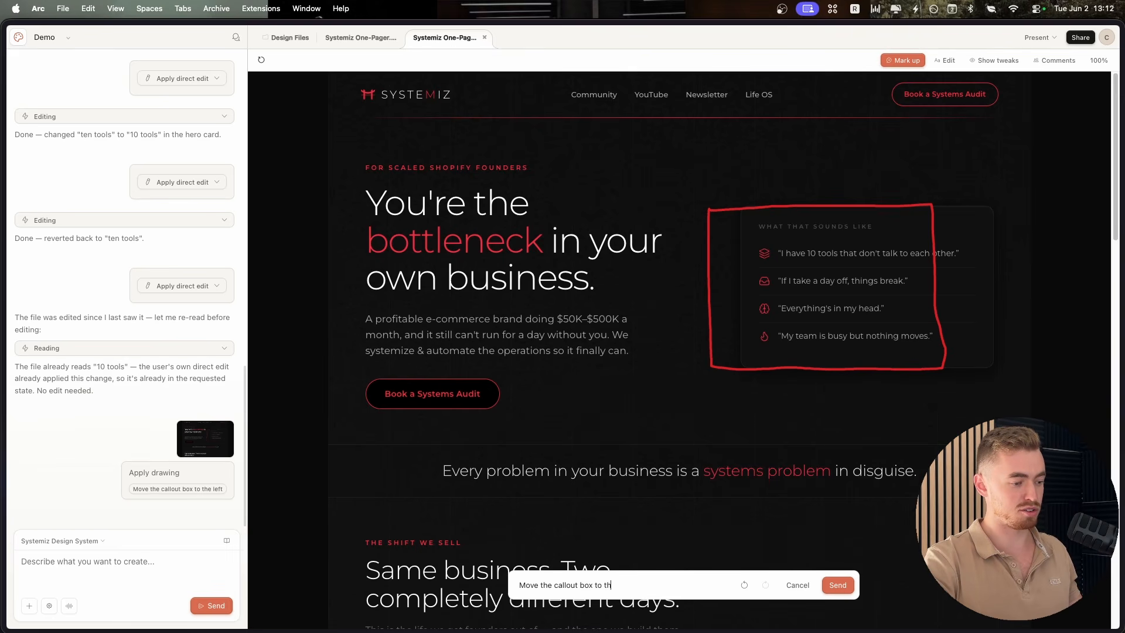
type("e left")
key("Return")
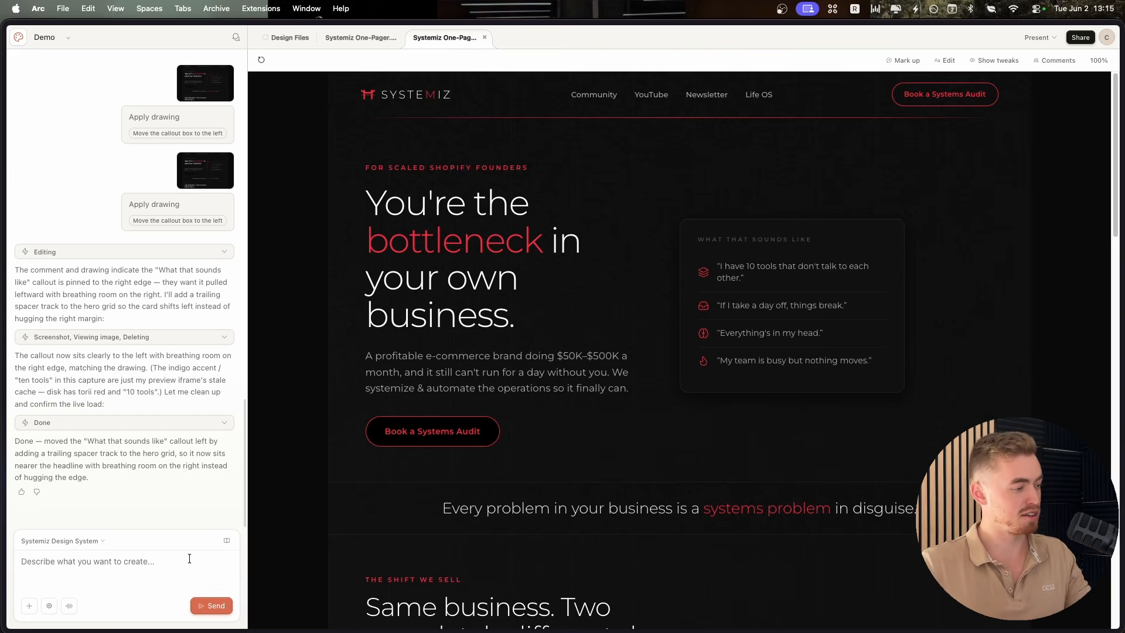
- Send Claude the chat request "Undo this change" to revert the callout move
type("Undo")
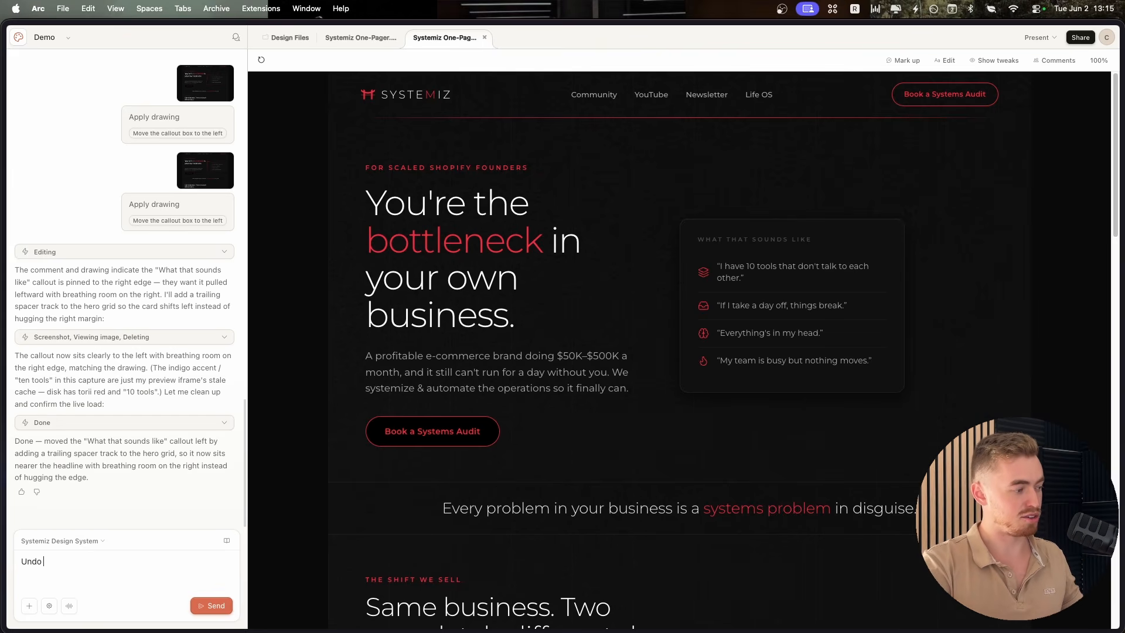
type(" this change")
key("Return")
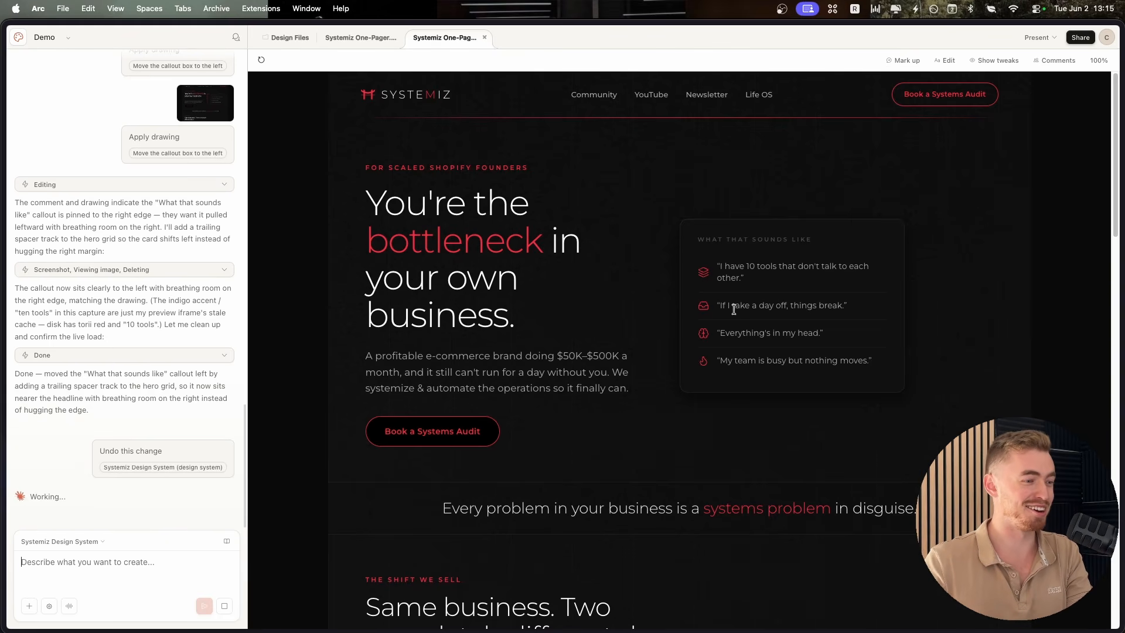
- Review the one-page site's sections down to the footer and return to the hero
scroll(762, 320, "down", 10)
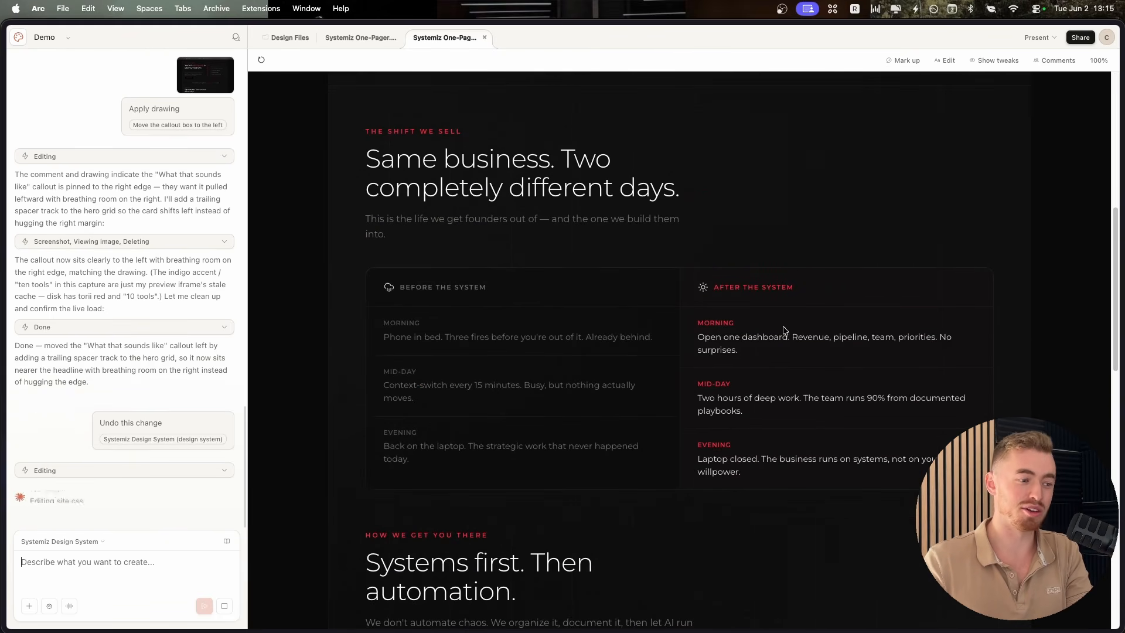
scroll(777, 381, "down", 15)
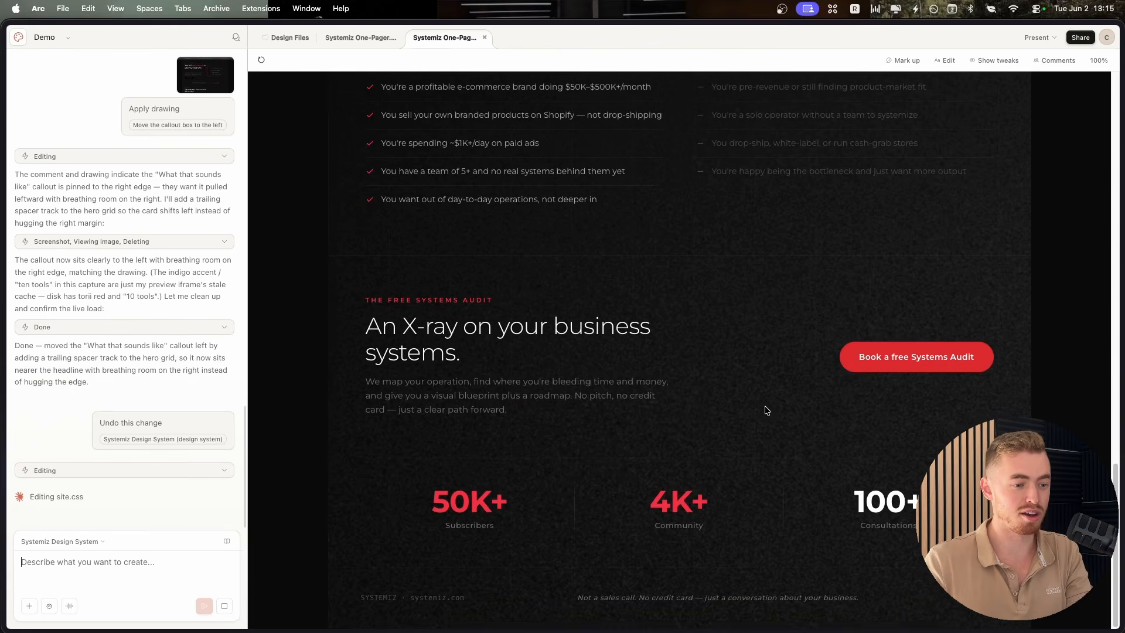
scroll(698, 346, "up", 2)
scroll(698, 394, "up", 10)
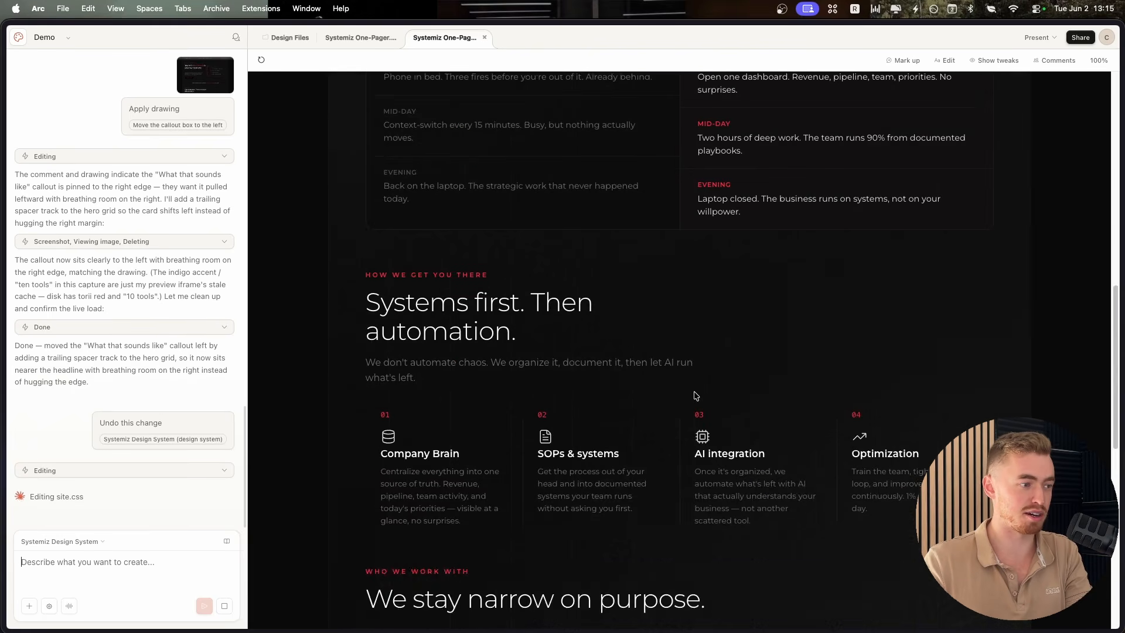
scroll(696, 396, "up", 15)
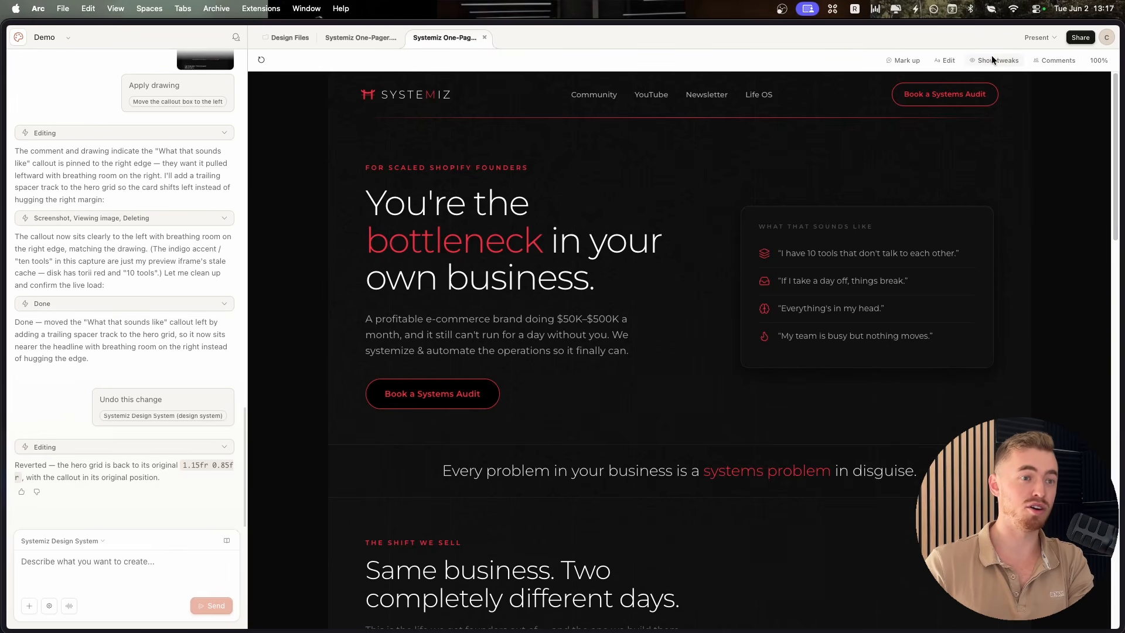
left_click(903, 60)
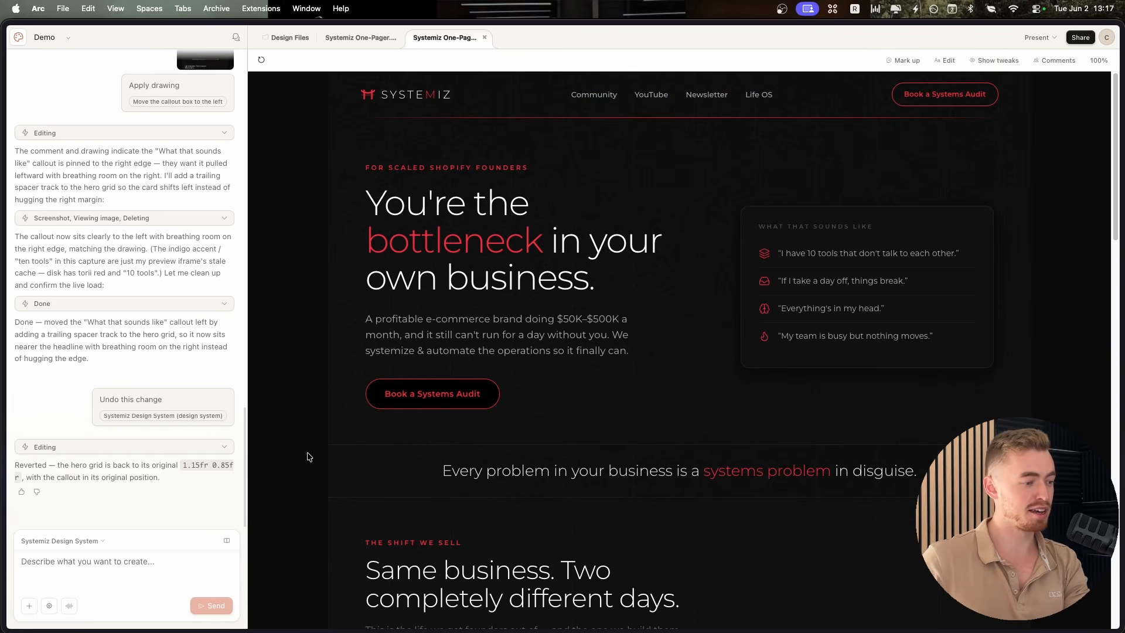
scroll(566, 412, "down", 20)
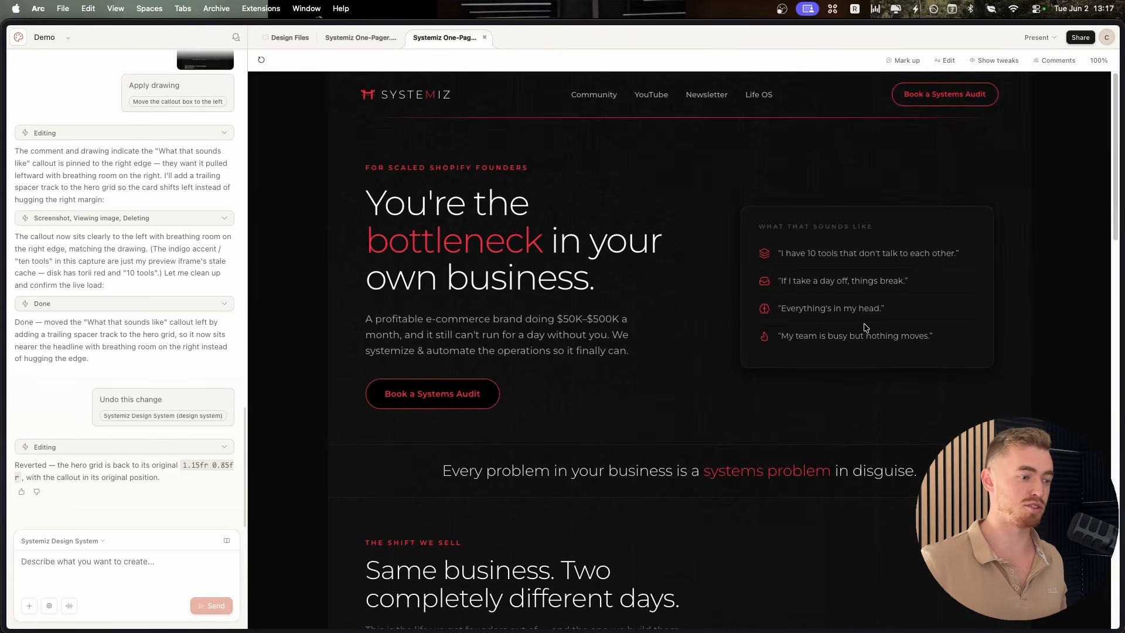
left_click(951, 62)
left_click(952, 62)
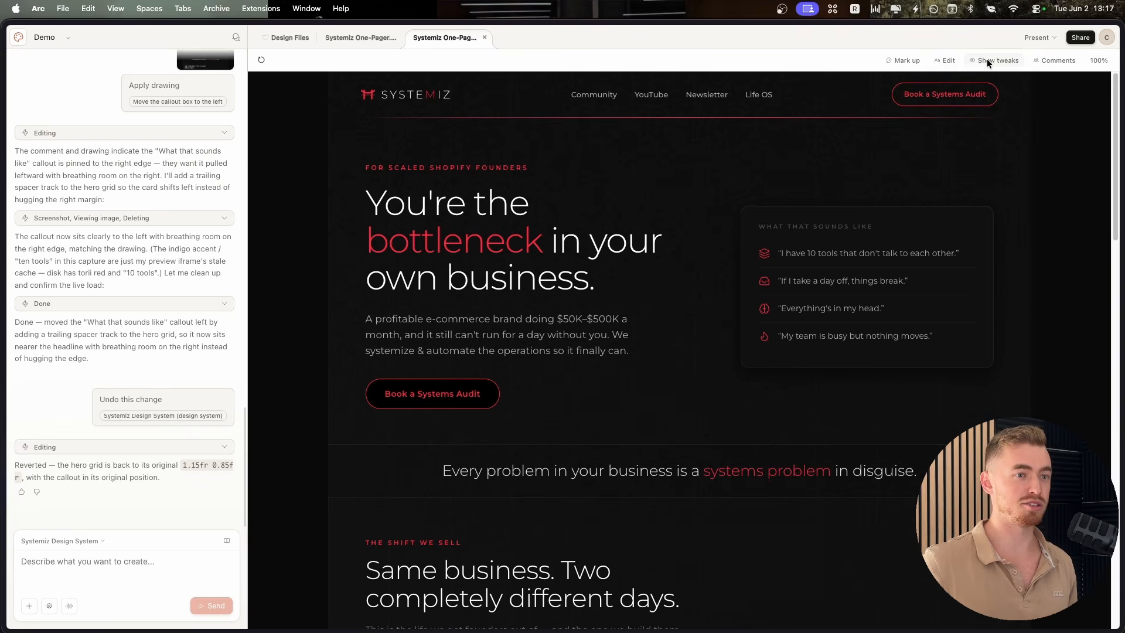
left_click(1065, 60)
left_click(1066, 60)
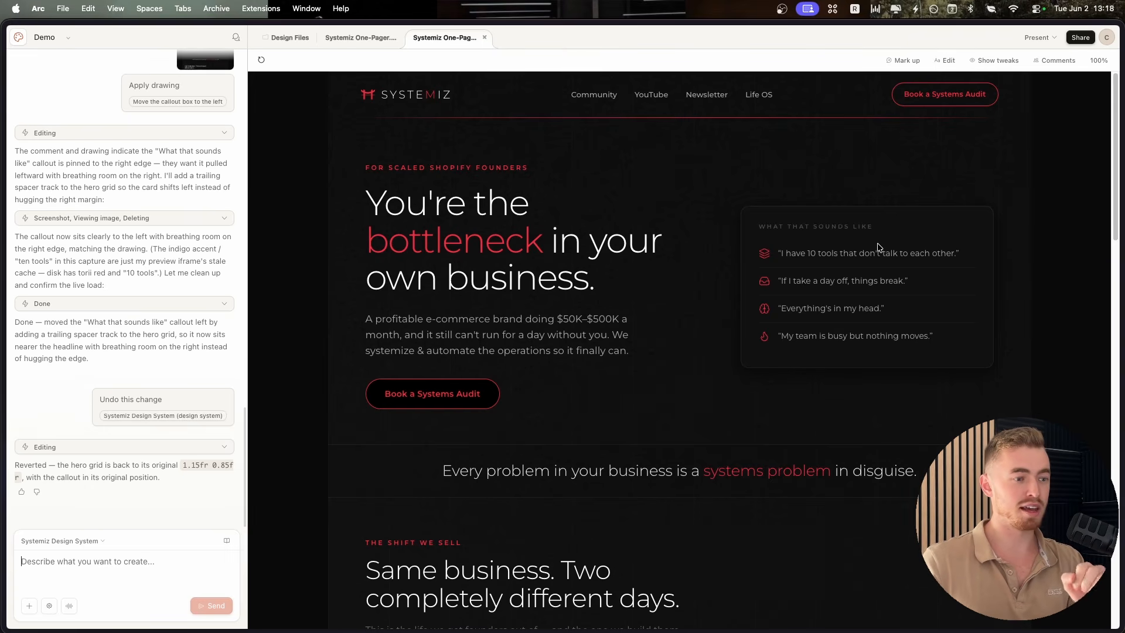
scroll(868, 272, "down", 20)
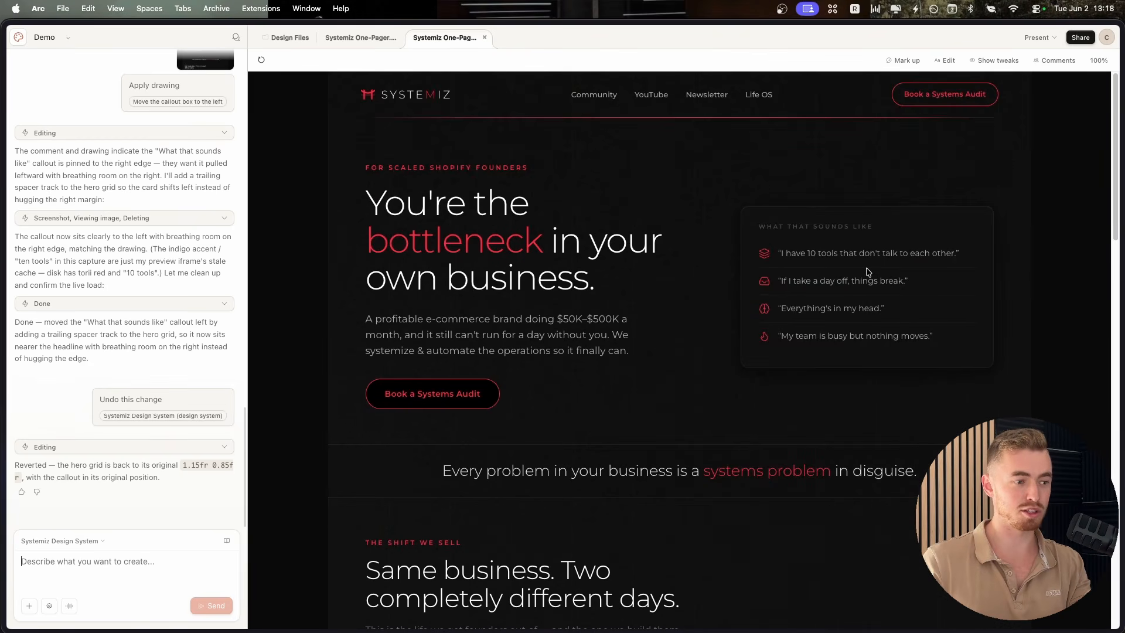
- Export the design as a project archive .zip and save it as Demo in the Downloads folder
left_click(1081, 38)
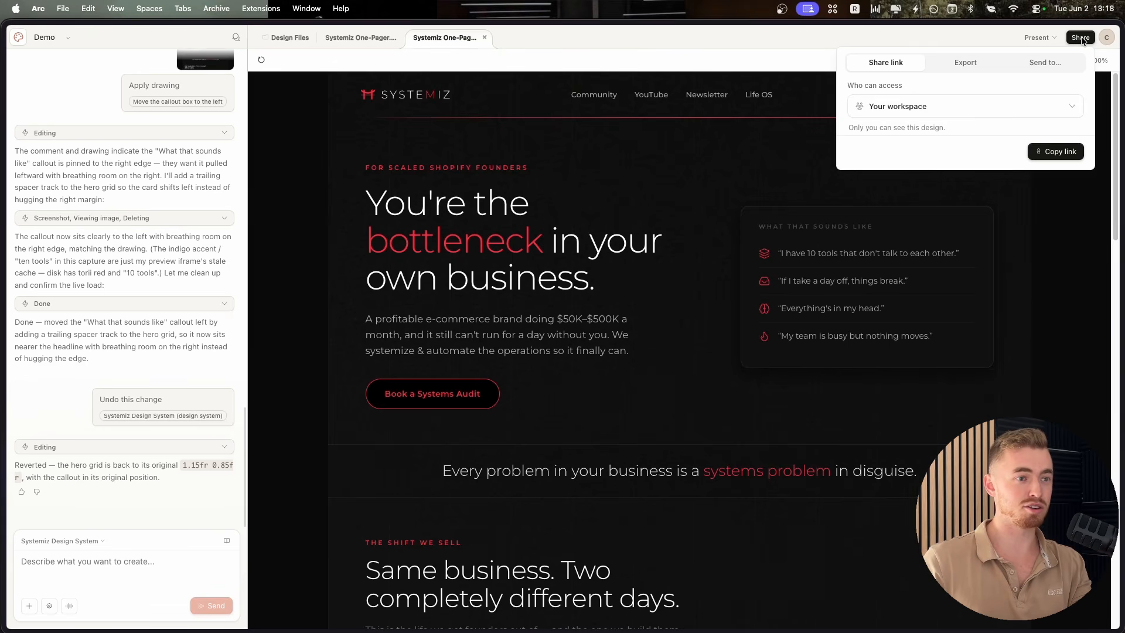
left_click(963, 62)
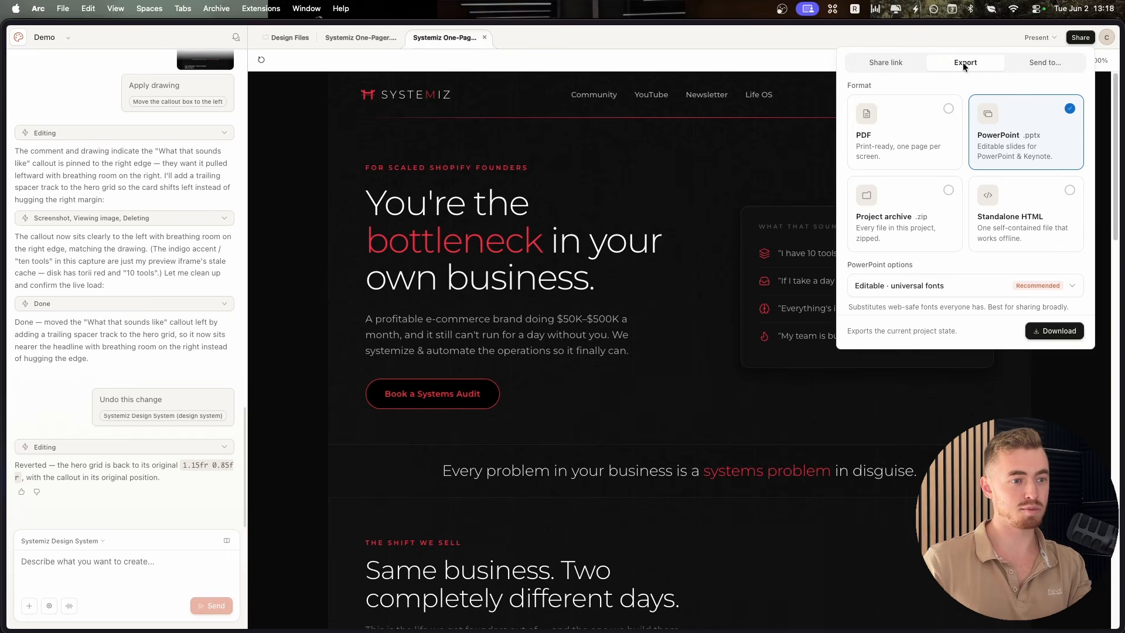
left_click(926, 208)
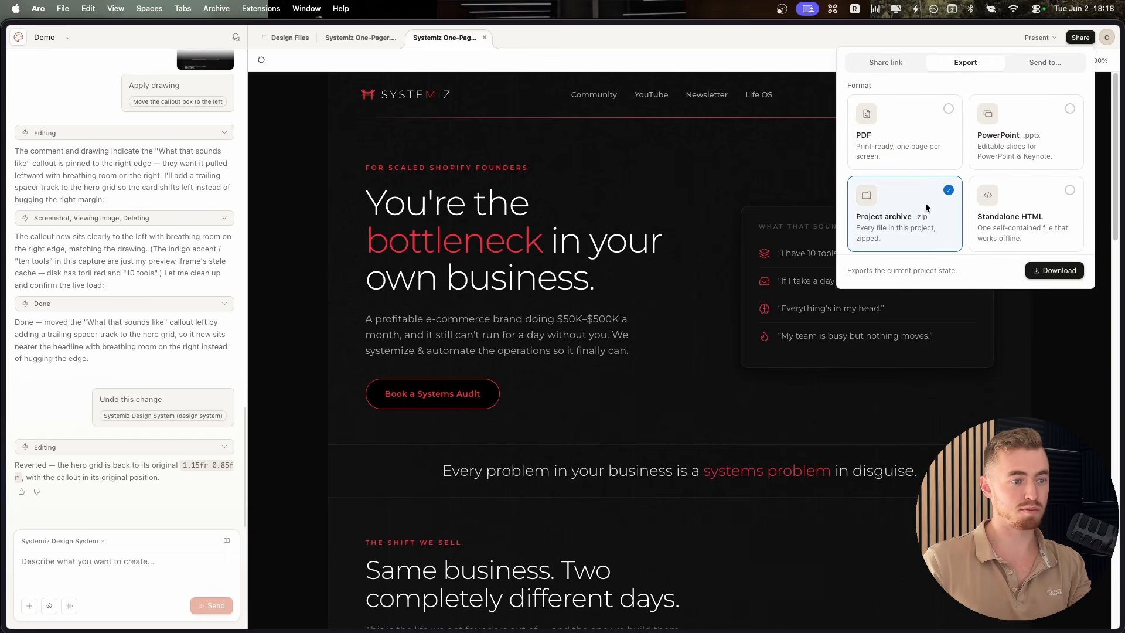
left_click(1053, 273)
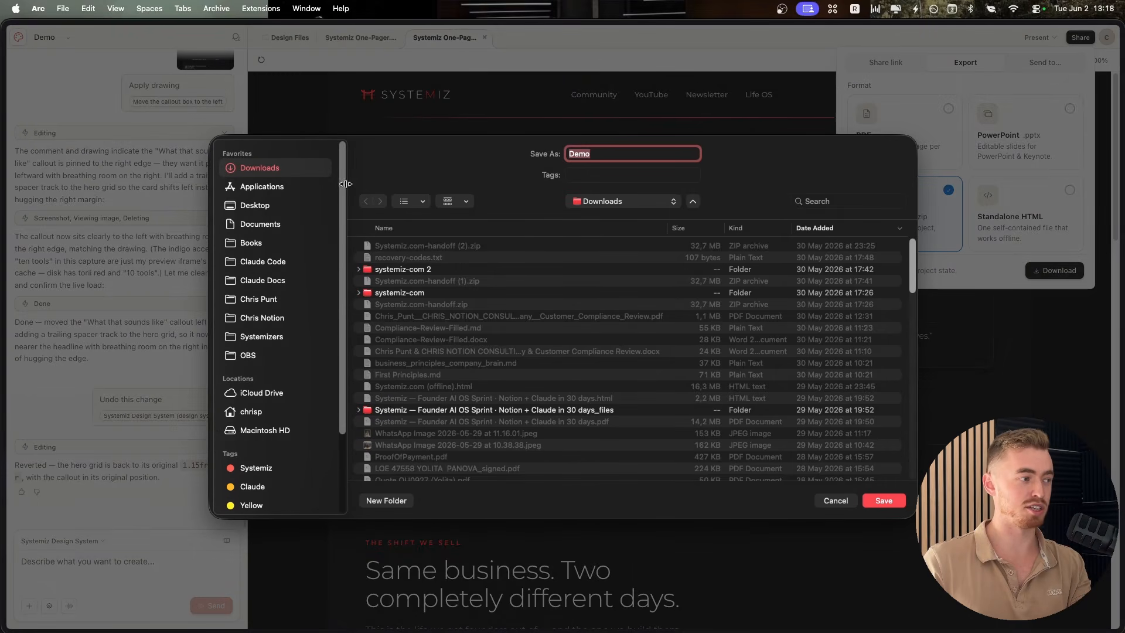
left_click(886, 501)
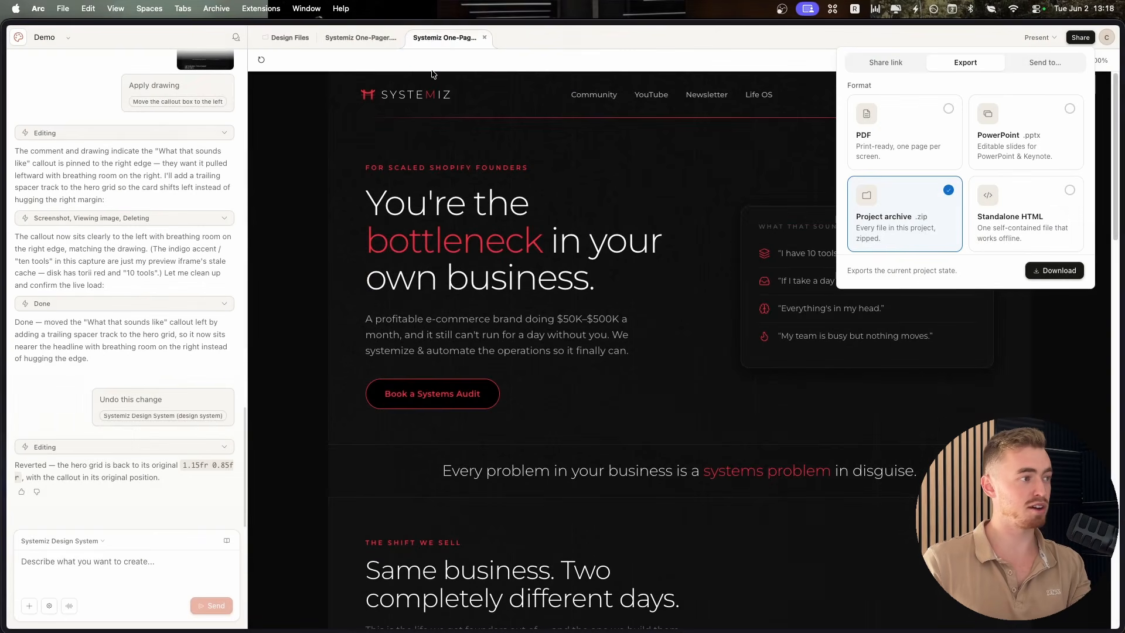
- View the Demo project's design files and assets folder, and switch to Claude Code to check the session's folder choices
left_click(284, 37)
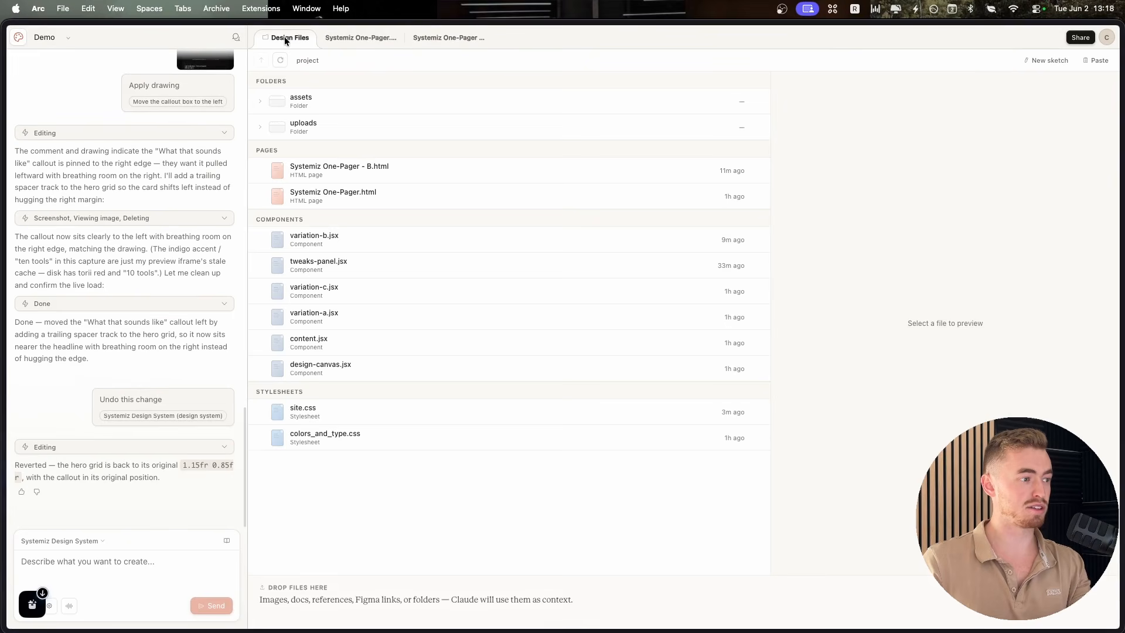
left_click(305, 102)
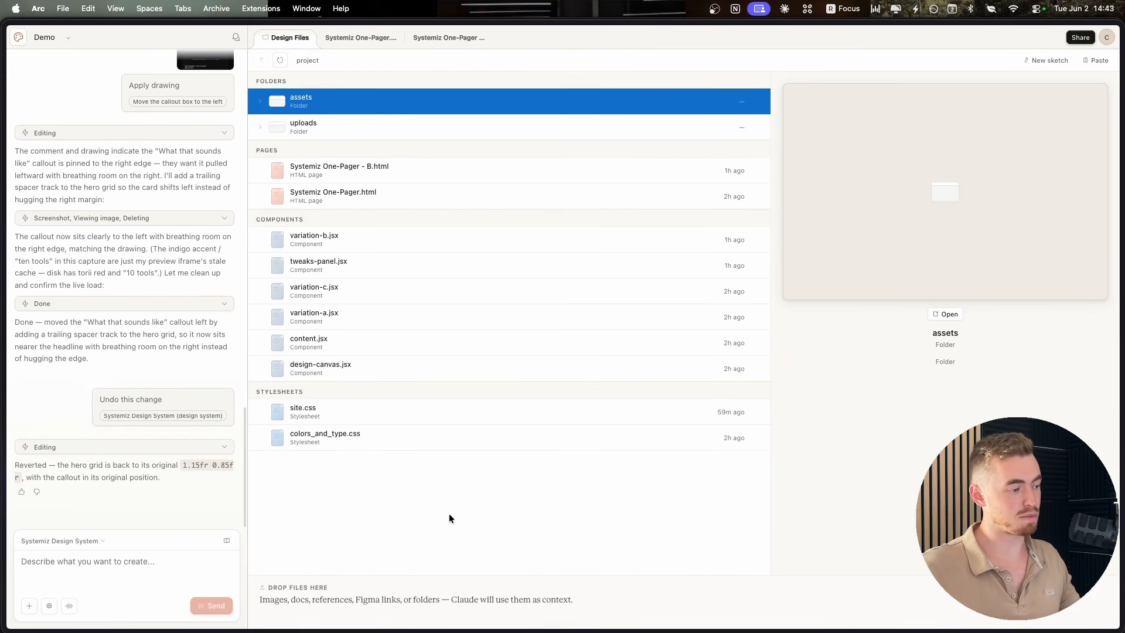
left_click(518, 611)
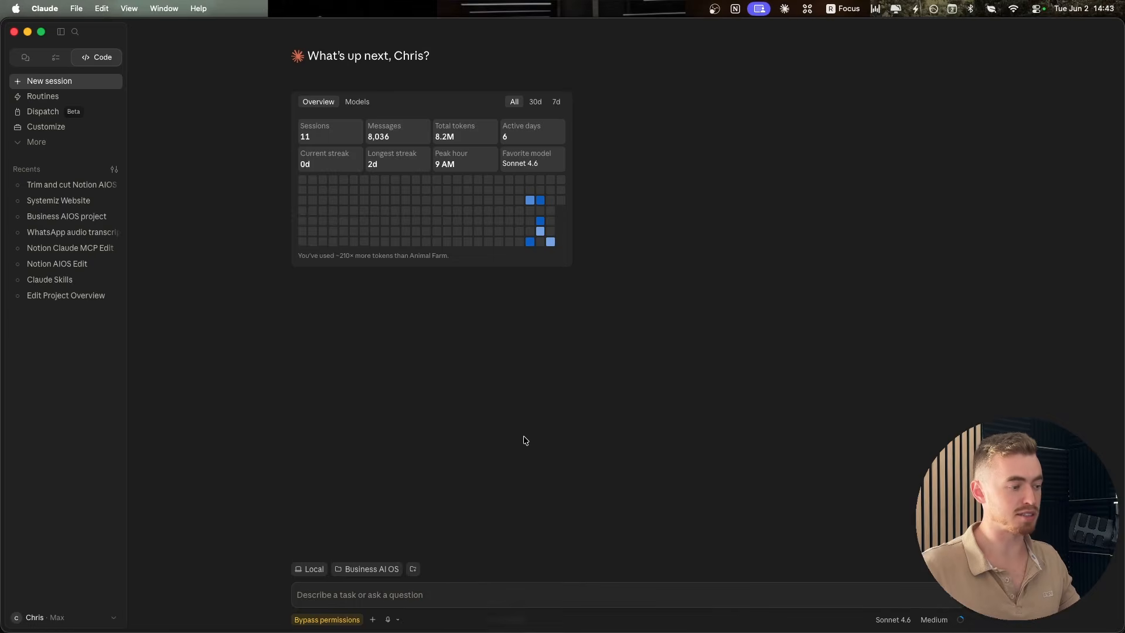
left_click(375, 570)
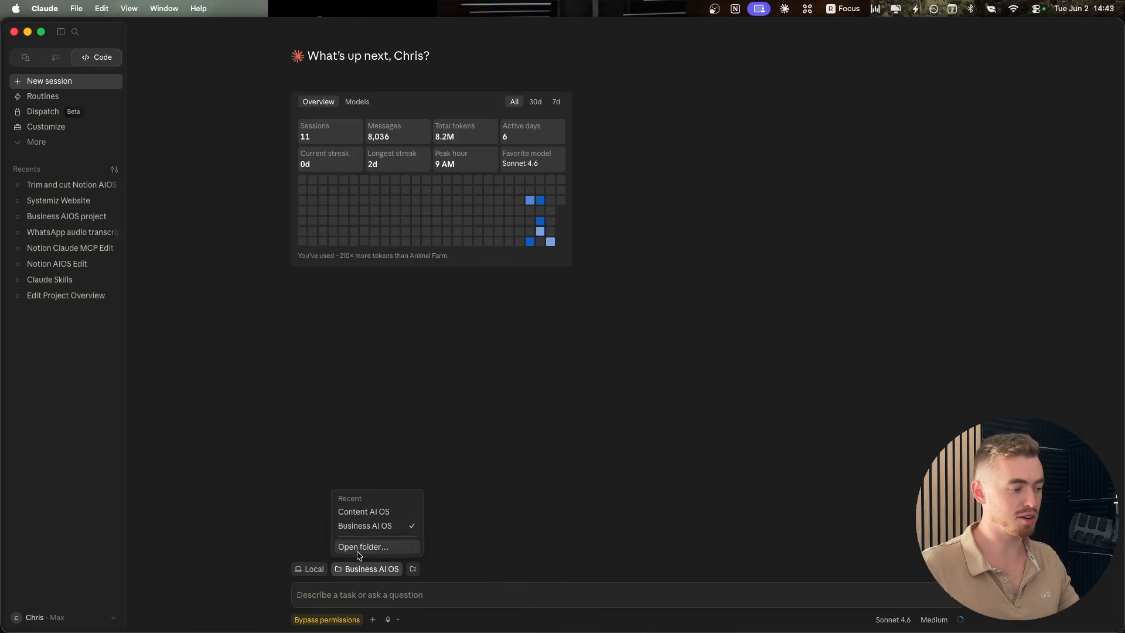
left_click(508, 515)
- Switch to Finder, open the Demo folder inside Business AI OS and select all of its files
left_click(458, 614)
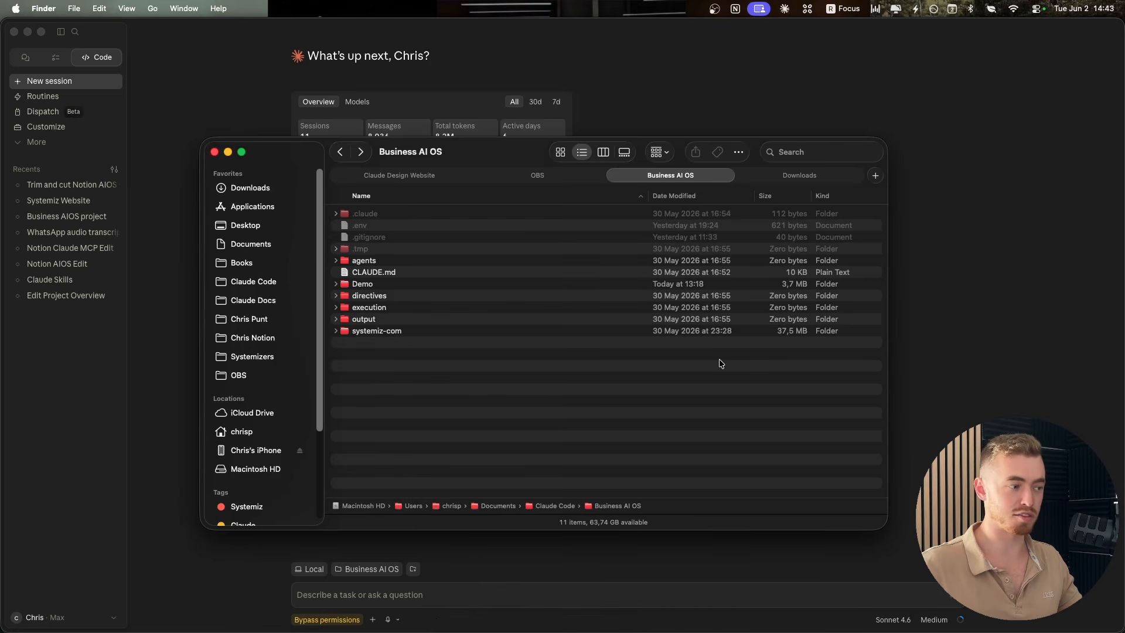
left_click(484, 285)
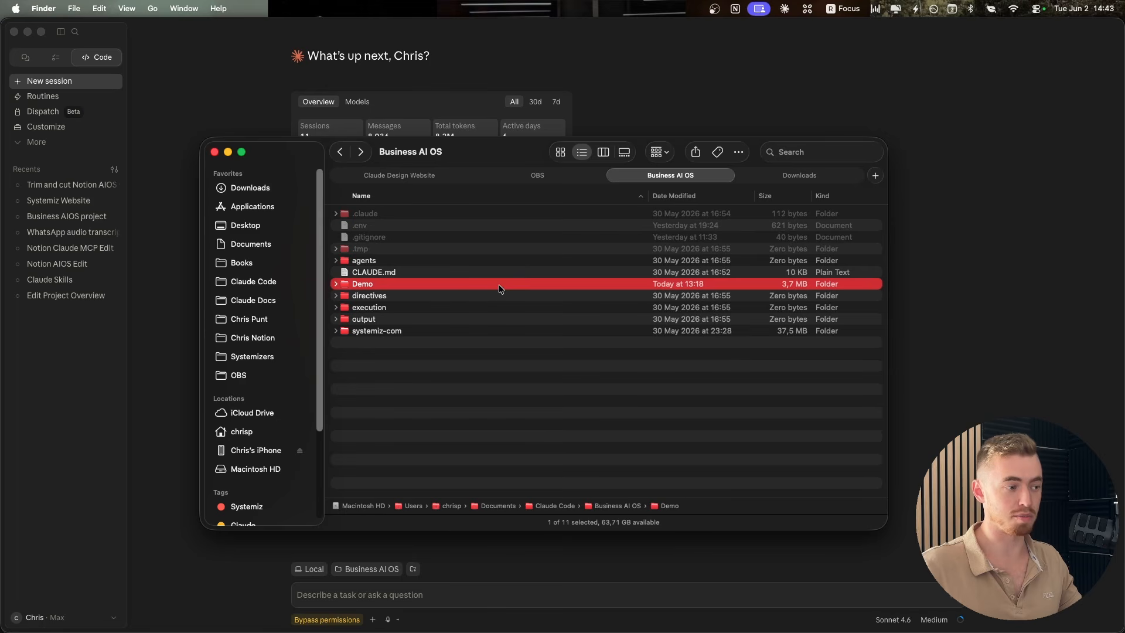
double_click(385, 285)
key("super+a")
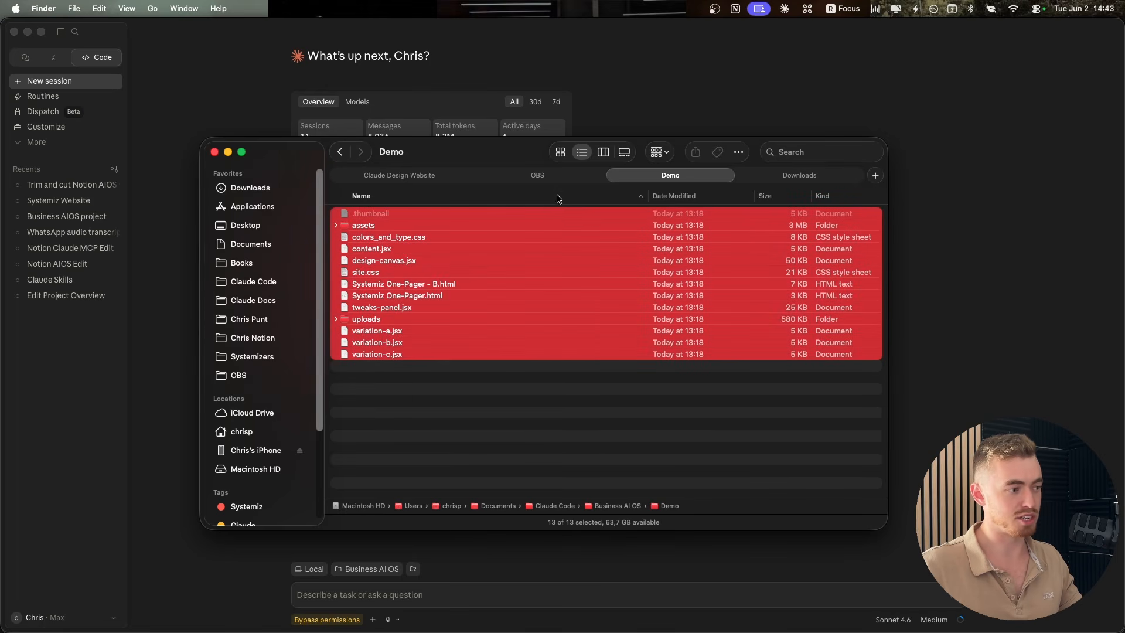
- Compare the Claude Design file list with the Demo folder in Finder, and return to Business AI OS with Demo selected
mouse_move(485, 626)
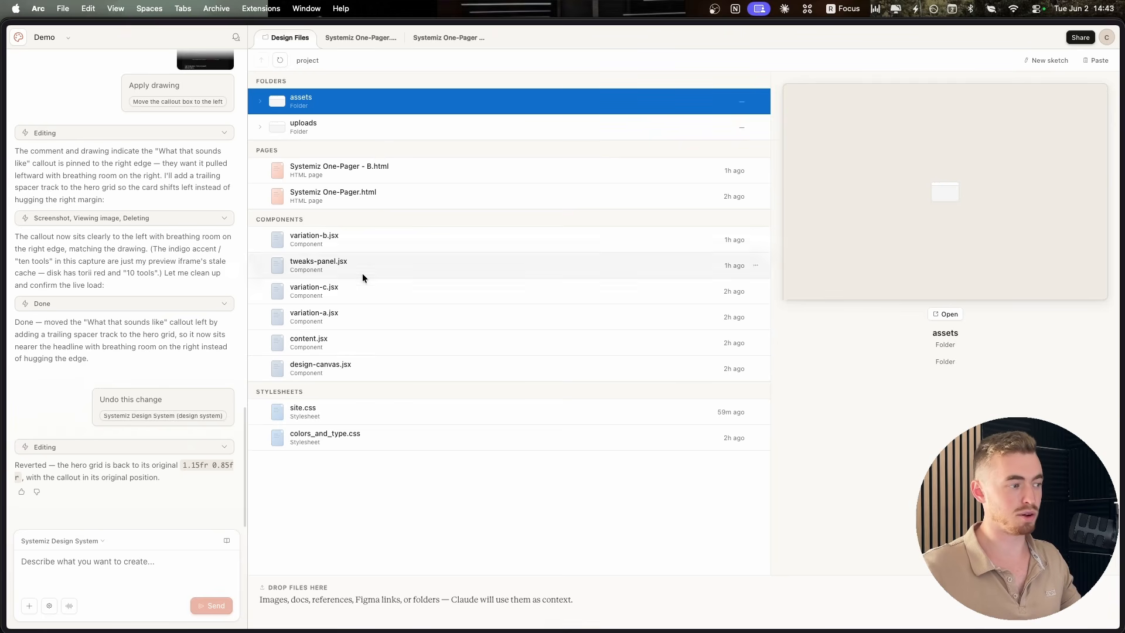
key("super+Tab")
left_click(550, 395)
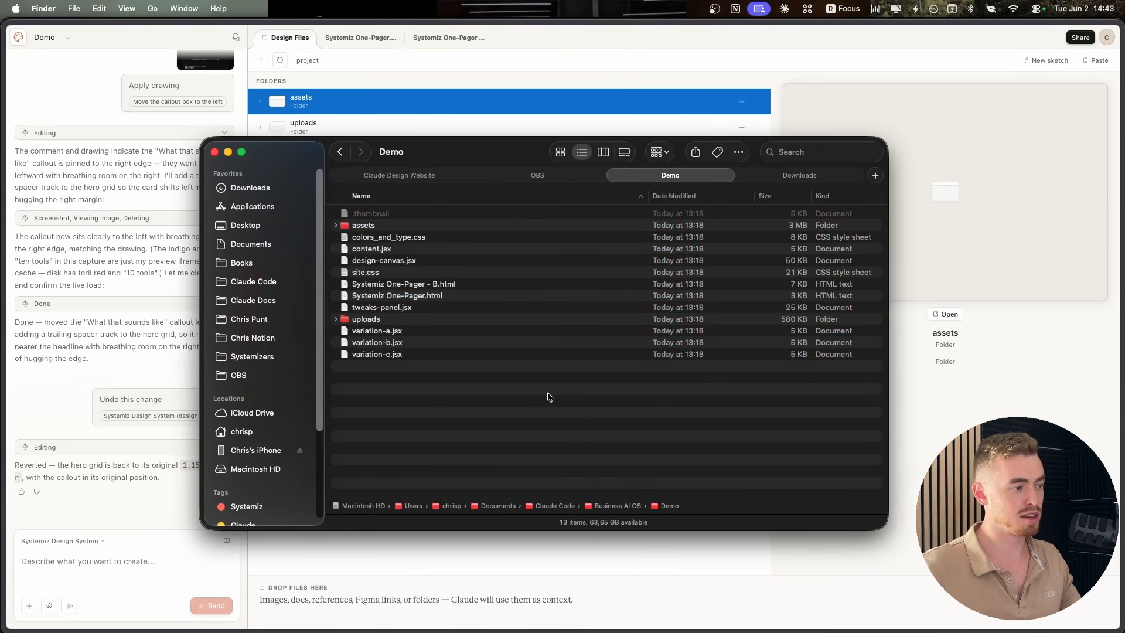
key("super+bracketleft")
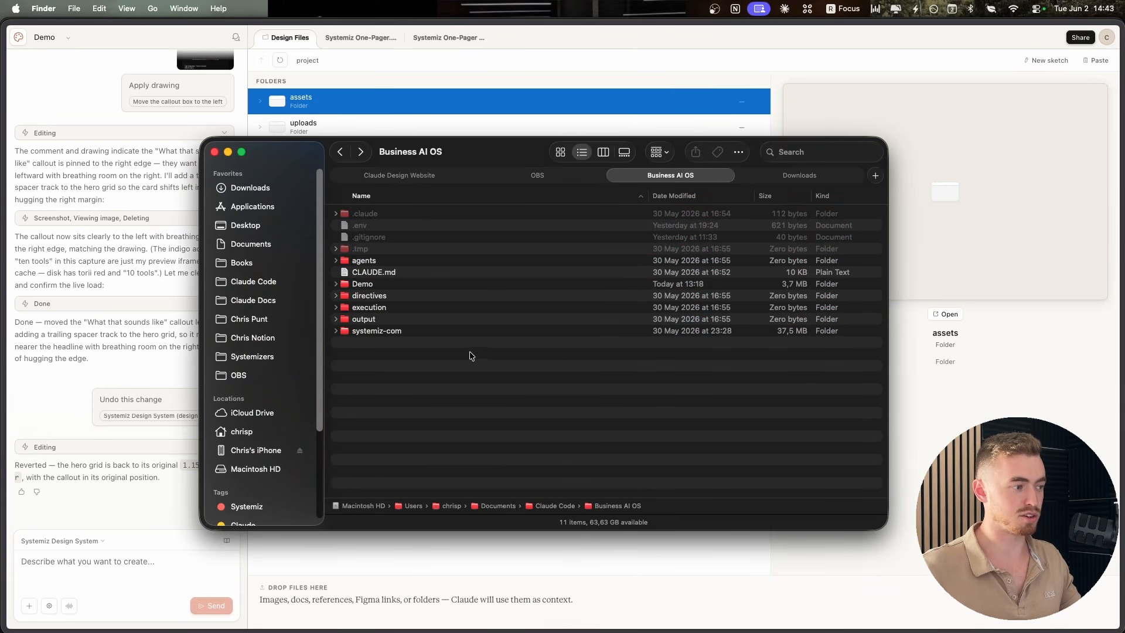
left_click(556, 284)
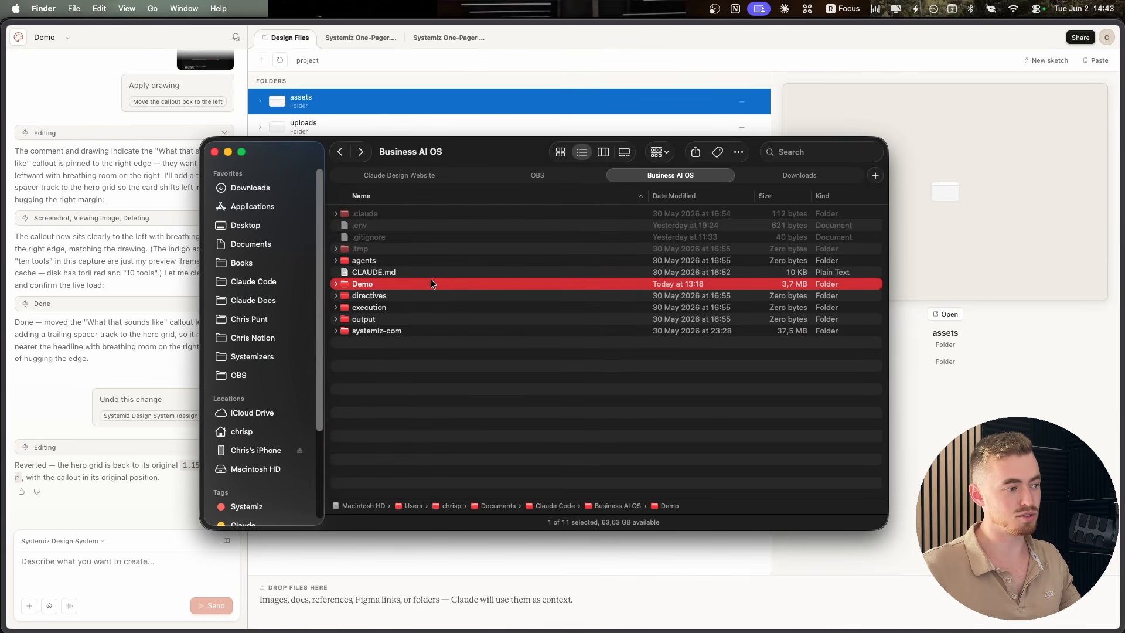
- Switch to Claude Code, check the working folder choices and list Github and Vercel in the prompt
left_click(519, 609)
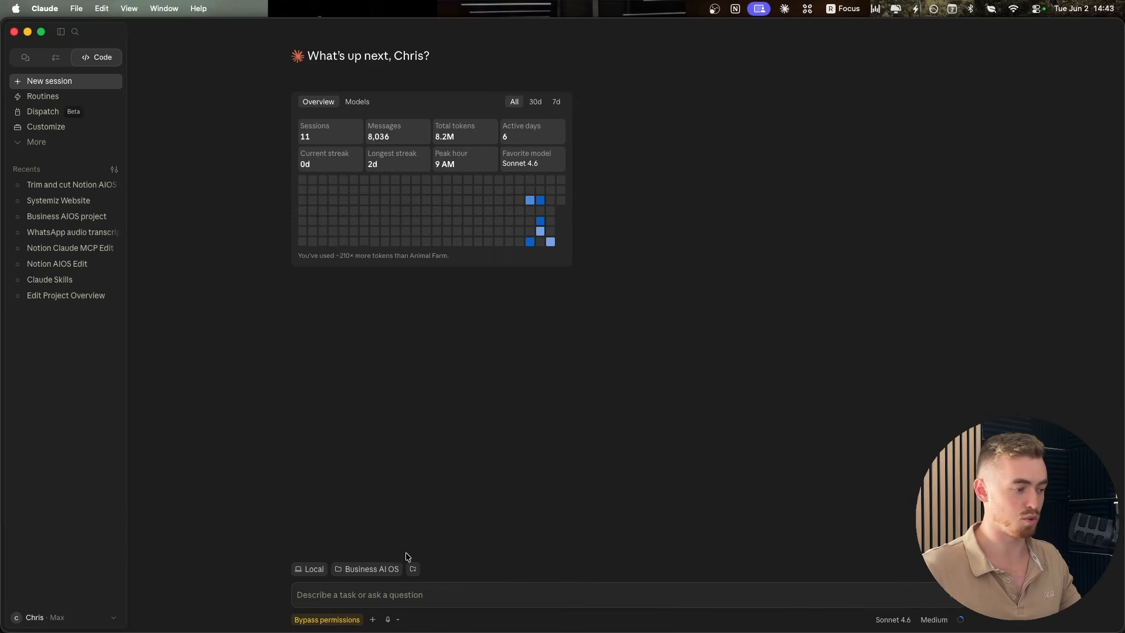
left_click(371, 569)
left_click(552, 463)
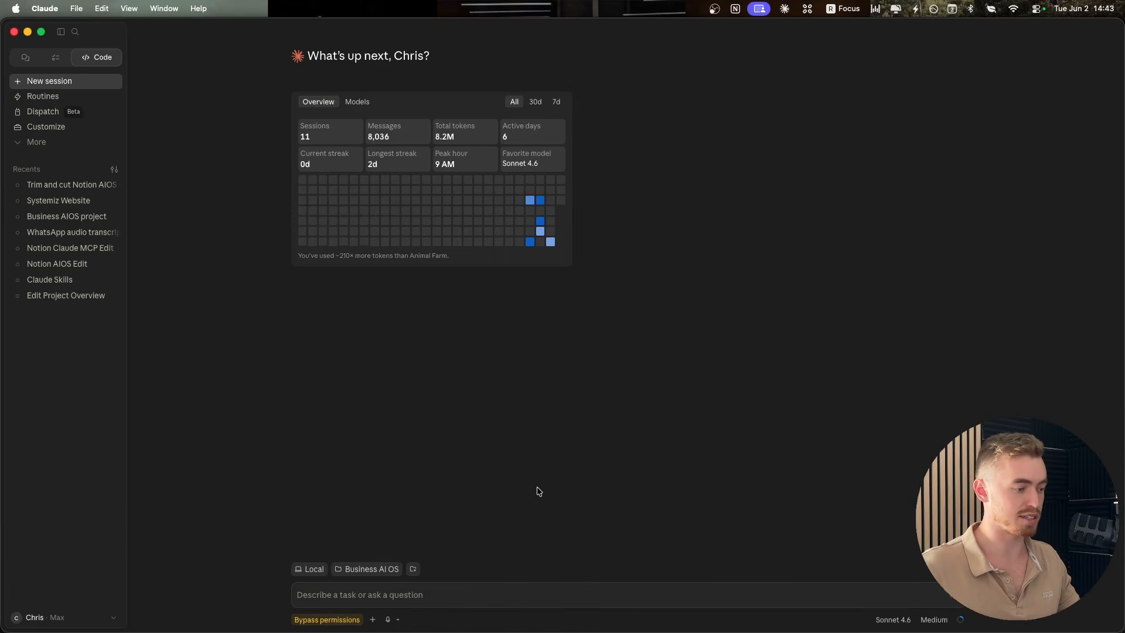
left_click(440, 594)
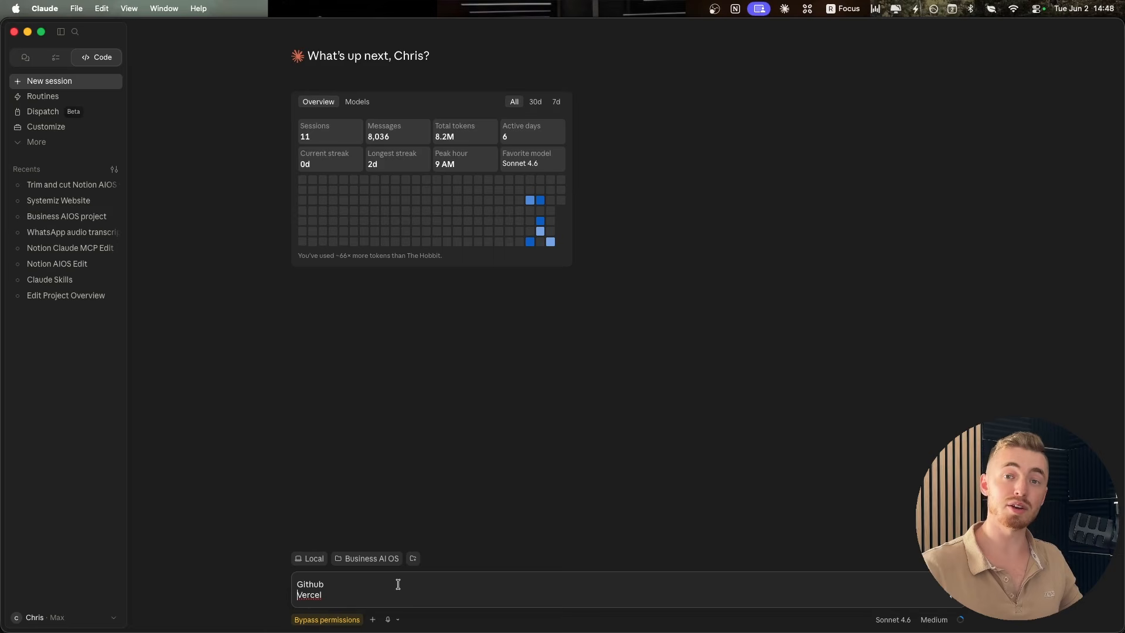
left_click_drag(326, 583, 293, 582)
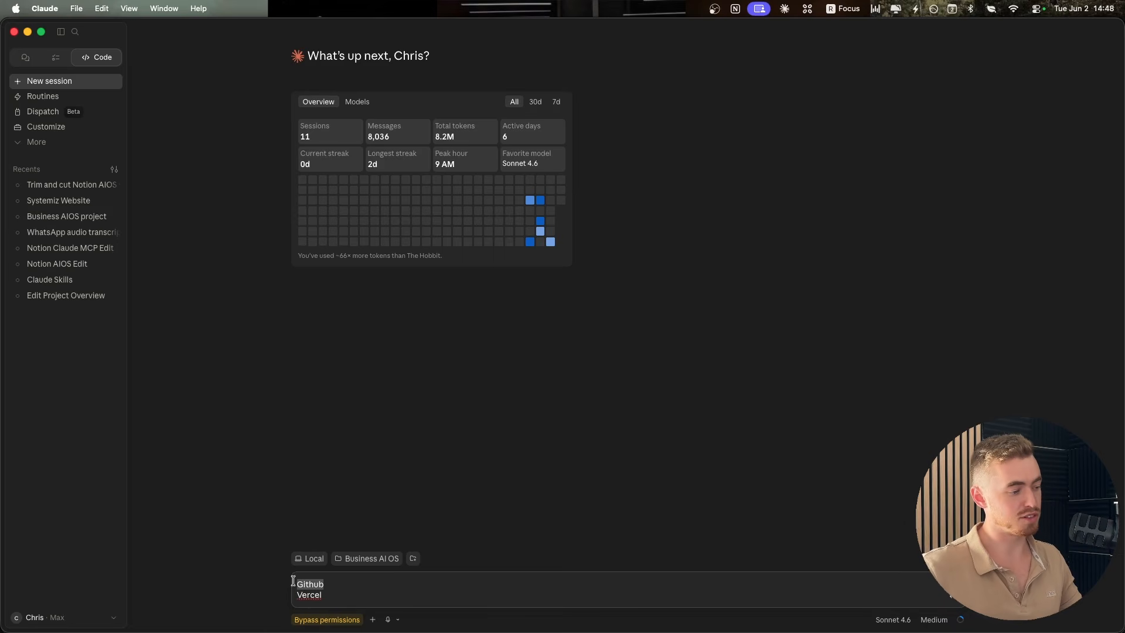
- Switch to Arc and view the Vercel projects overview and the systemiz-website repository on GitHub
key("super+Tab")
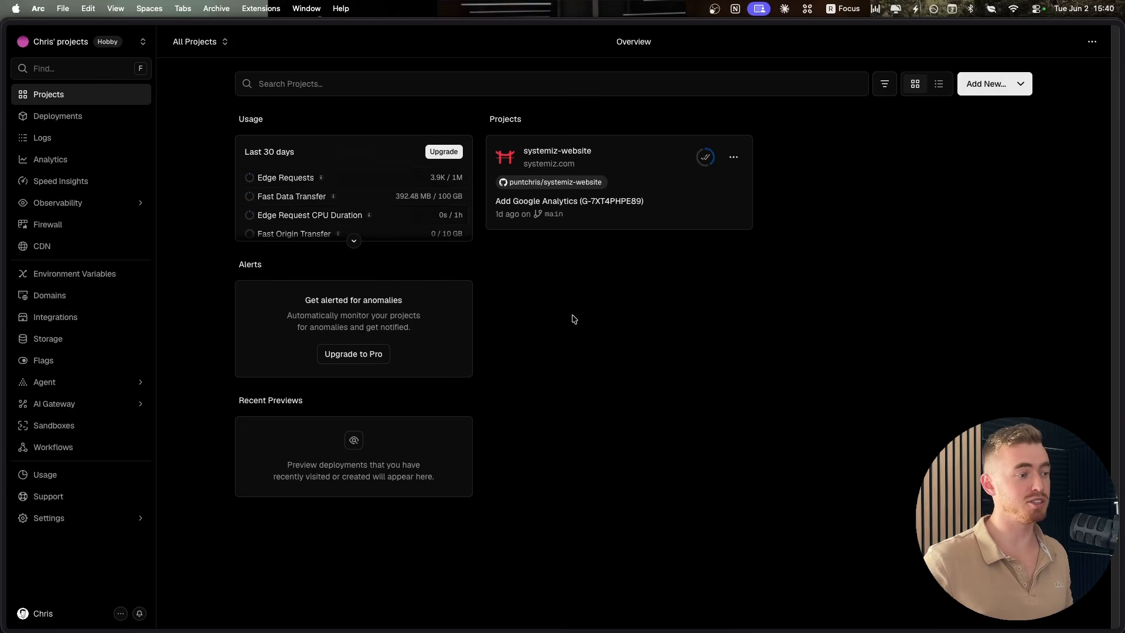
key("ctrl+Tab")
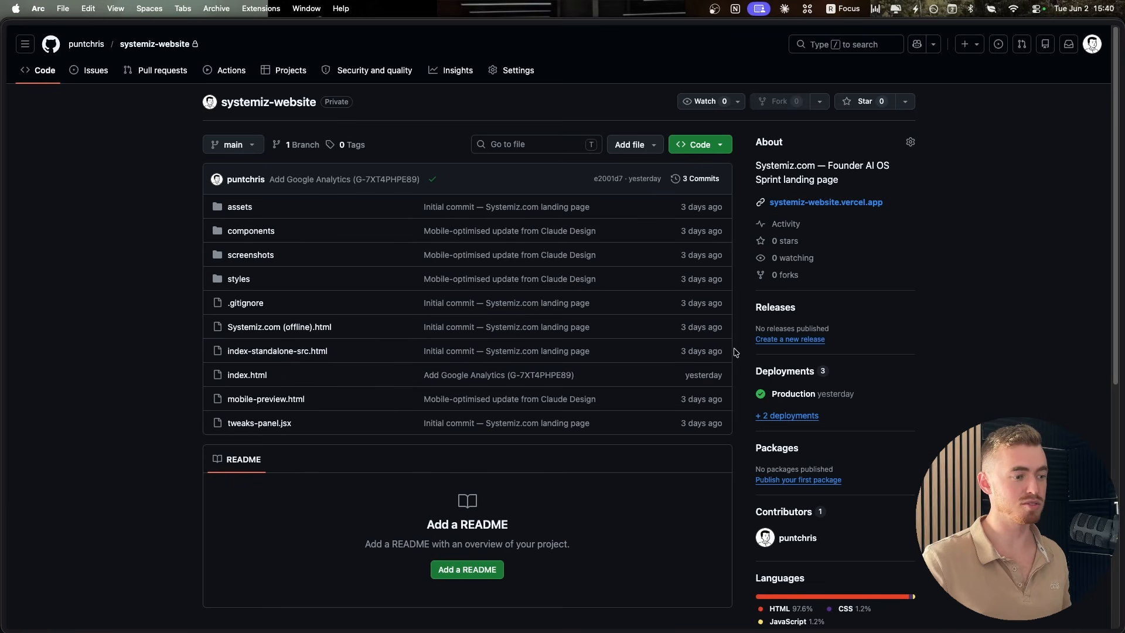
key("super+Tab")
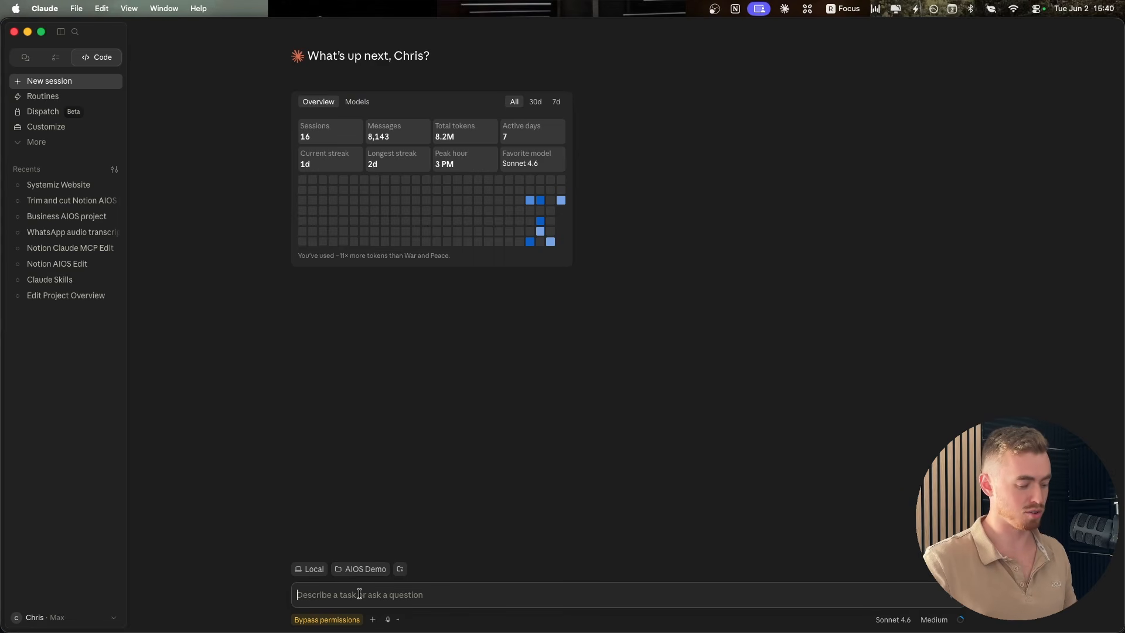
type("Install the Vercel MCP: claude mcp add --transport http vercel https://mcp.vercel.com")
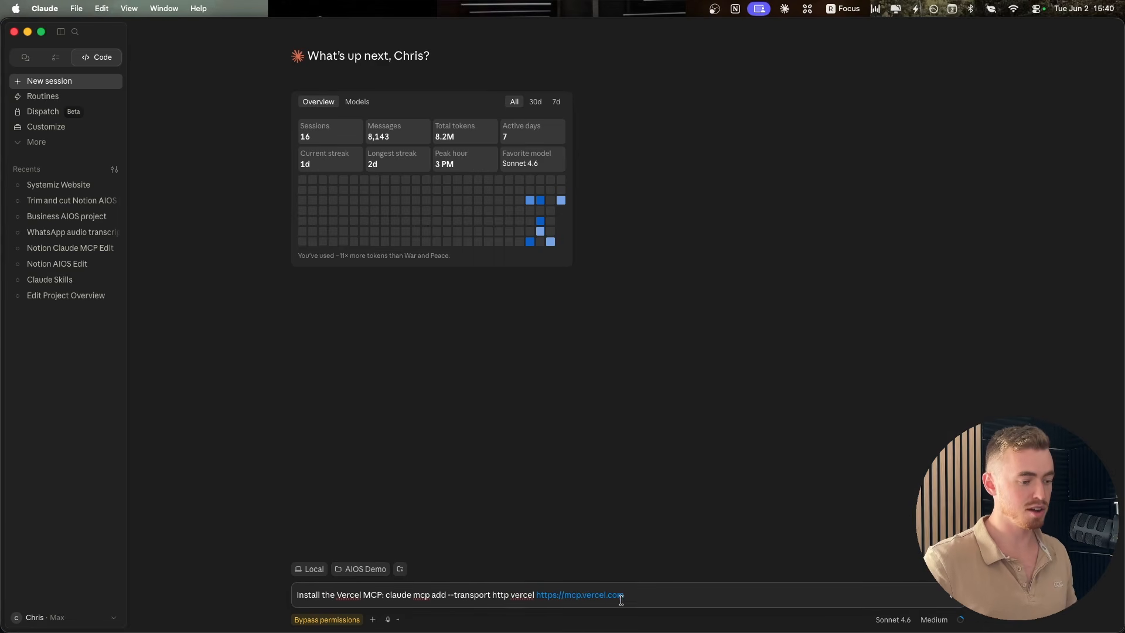
key("Return")
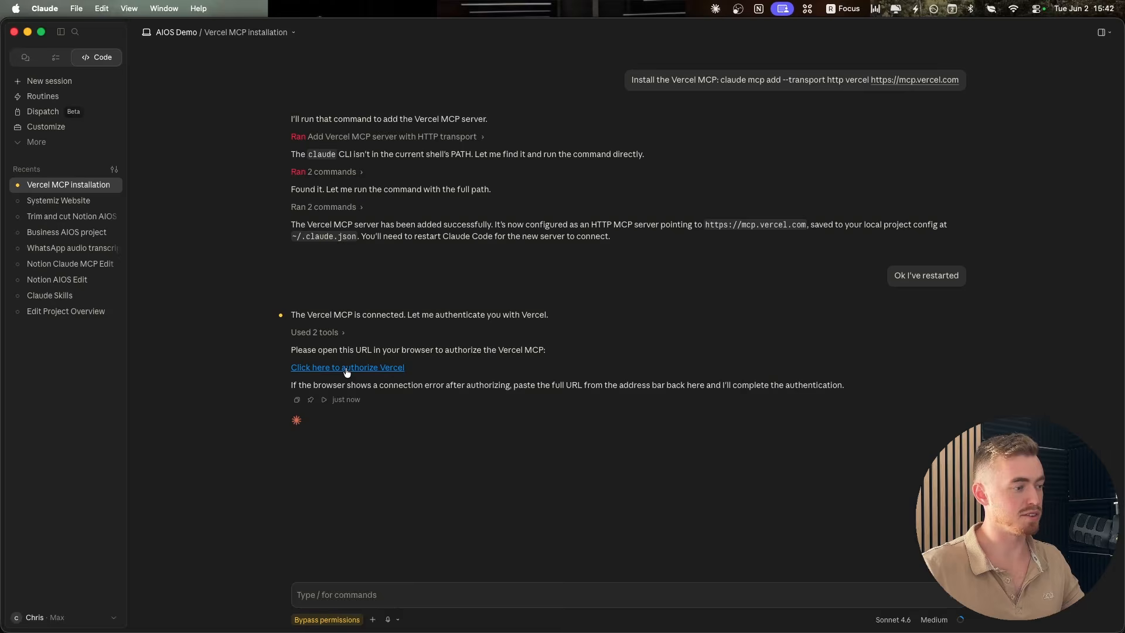
- Authorize the Vercel MCP client for all teams and projects and close the authentication page
left_click(347, 367)
left_click(644, 140)
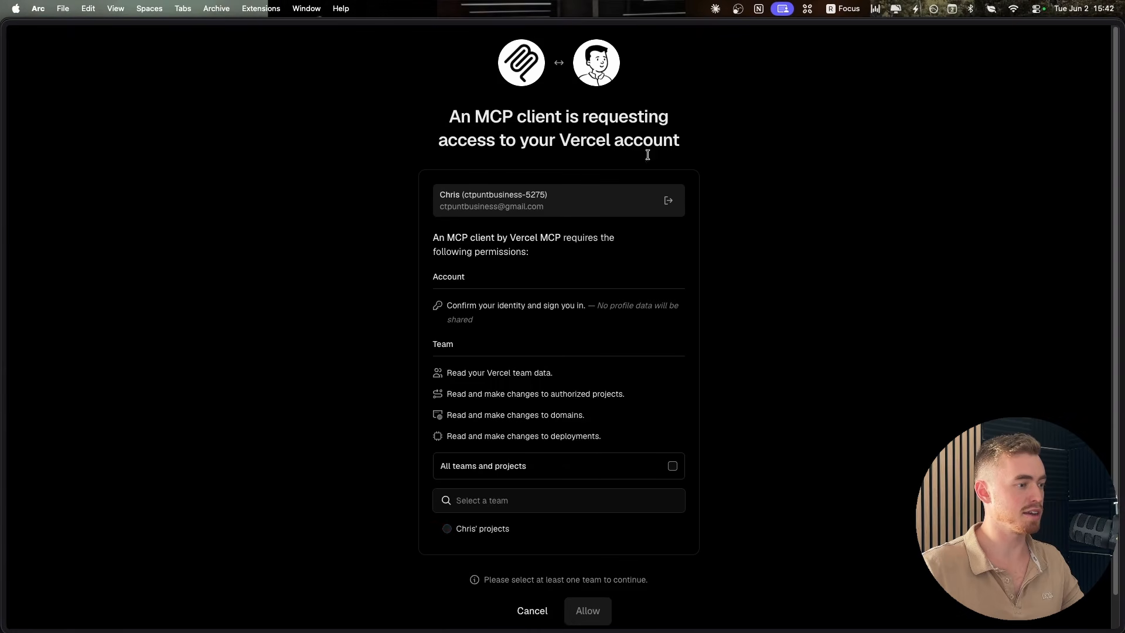
scroll(683, 340, "down", 2)
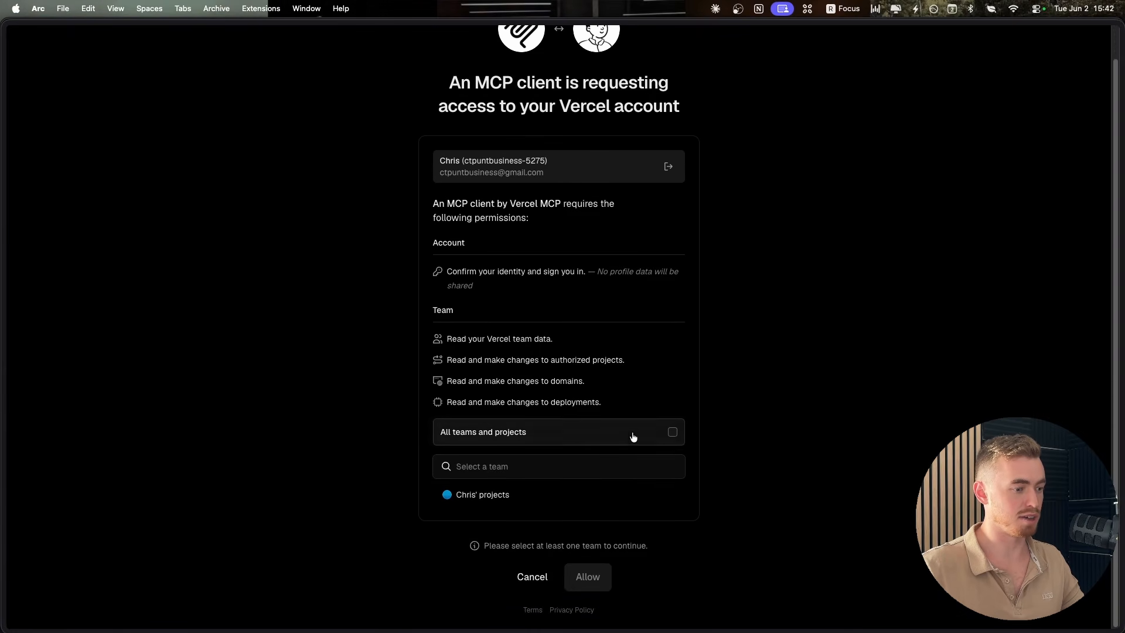
left_click(672, 432)
left_click(593, 568)
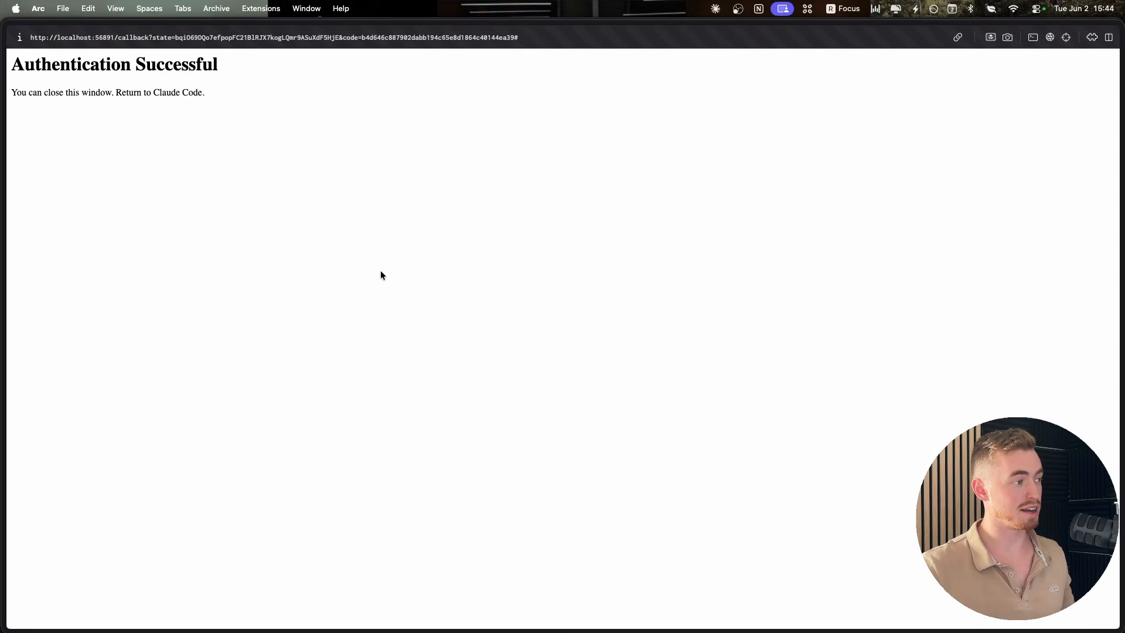
key("super+w")
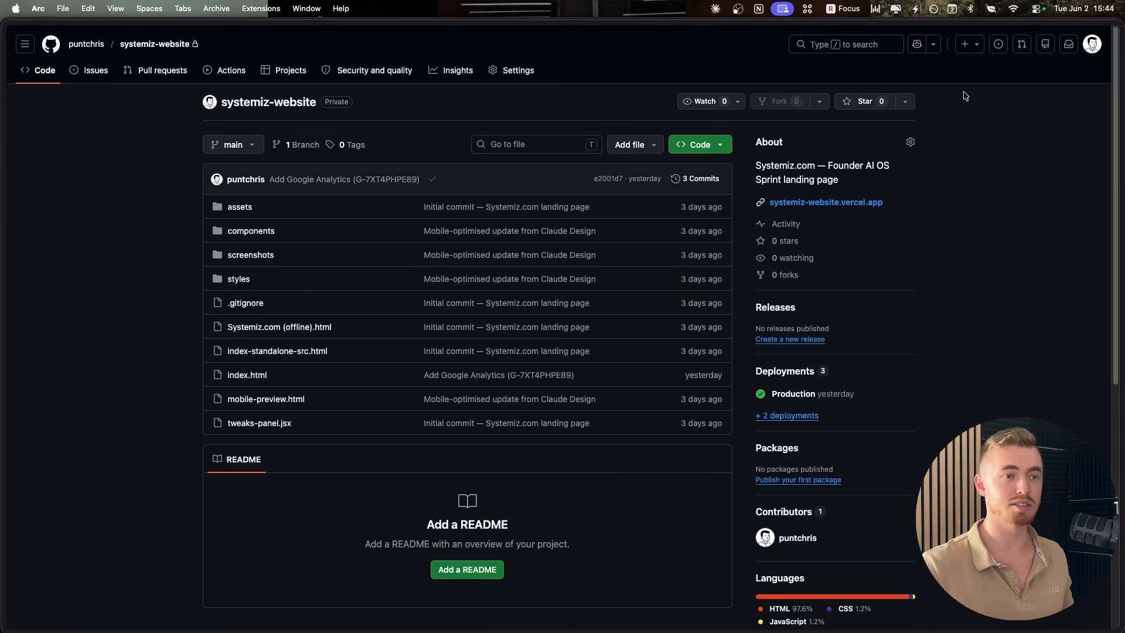
- Open the GitHub account's developer settings and start a new classic personal access token for general use
left_click(1093, 48)
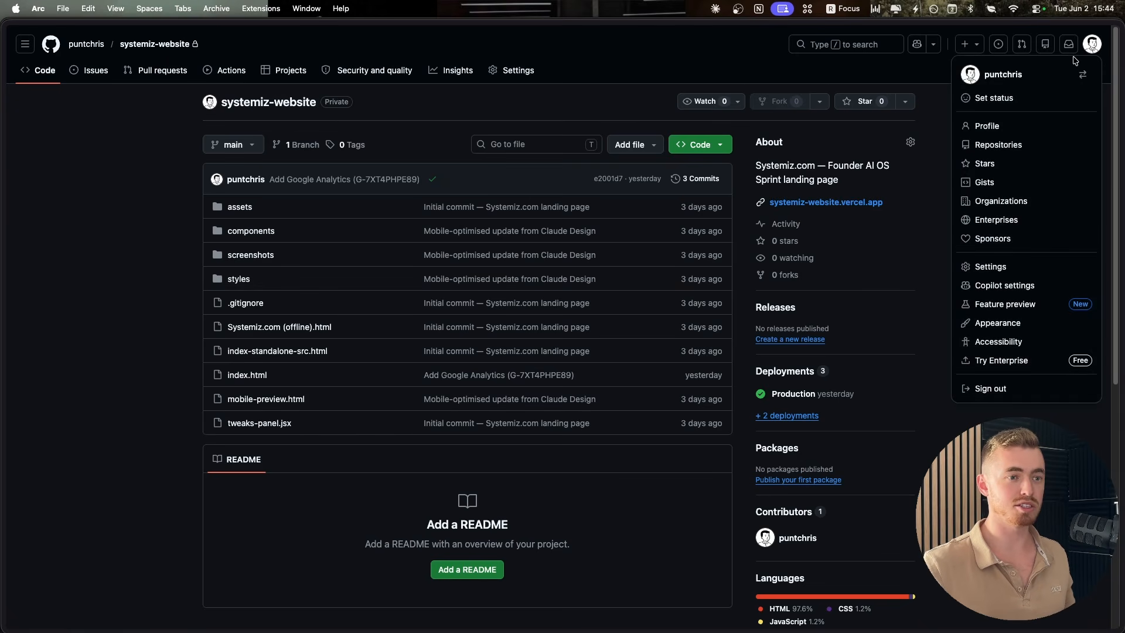
left_click(993, 273)
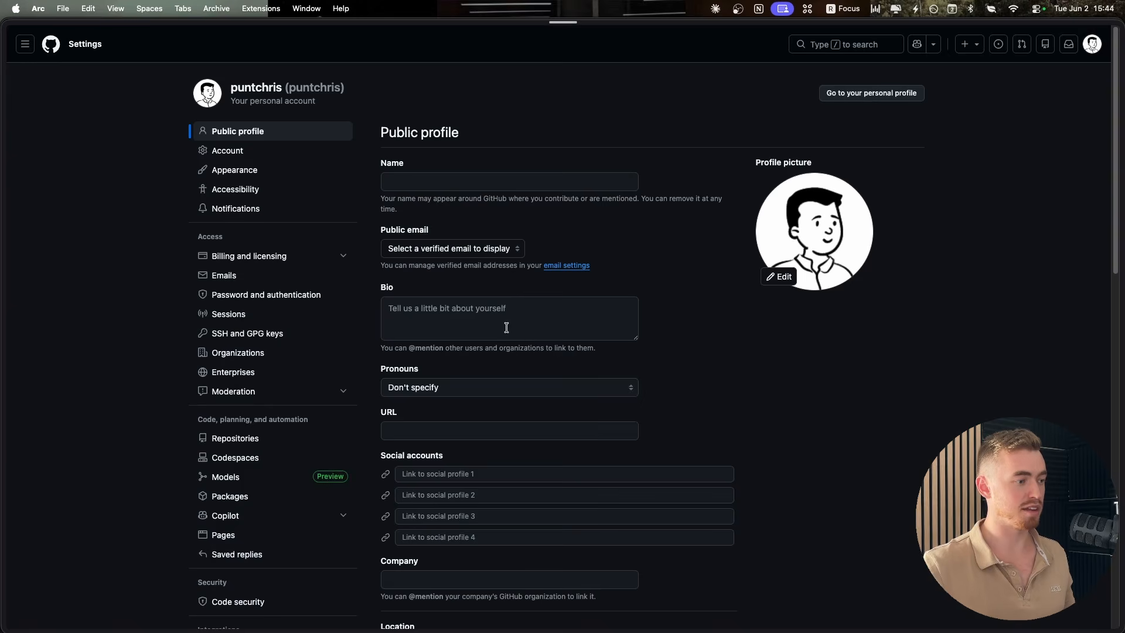
scroll(298, 377, "down", 15)
scroll(298, 378, "up", 5)
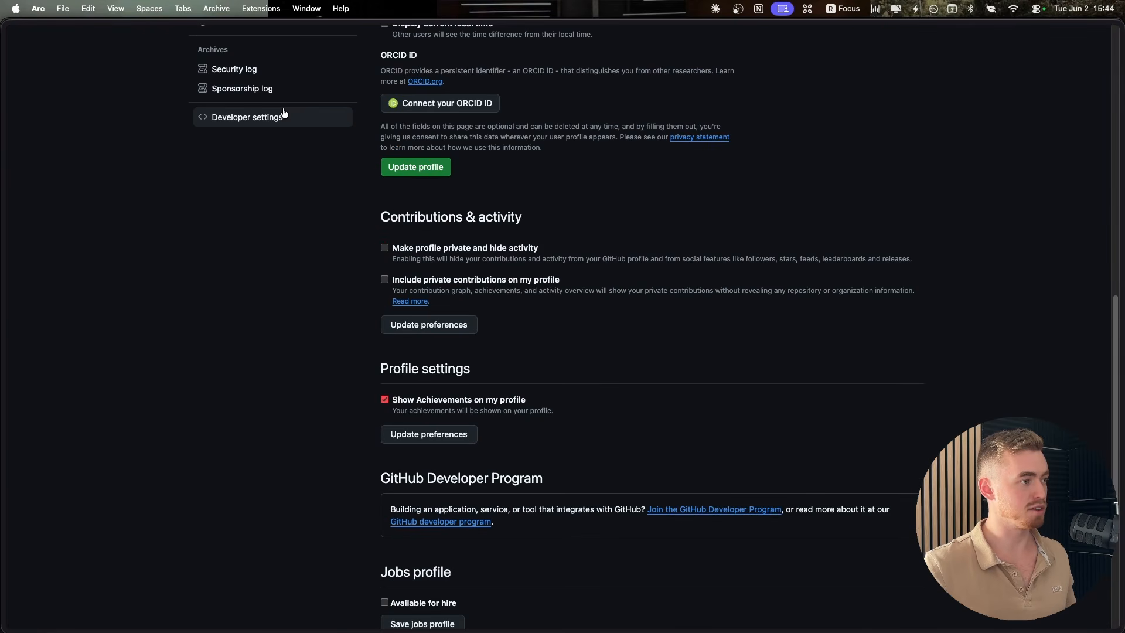
left_click(284, 116)
left_click(298, 129)
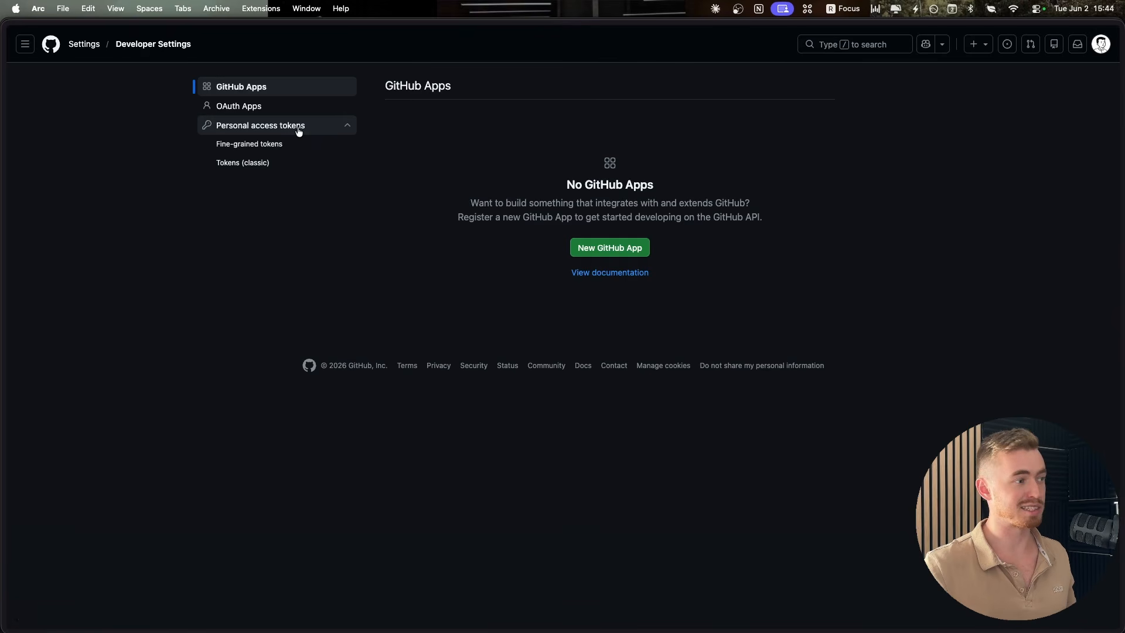
left_click(262, 166)
left_click(818, 92)
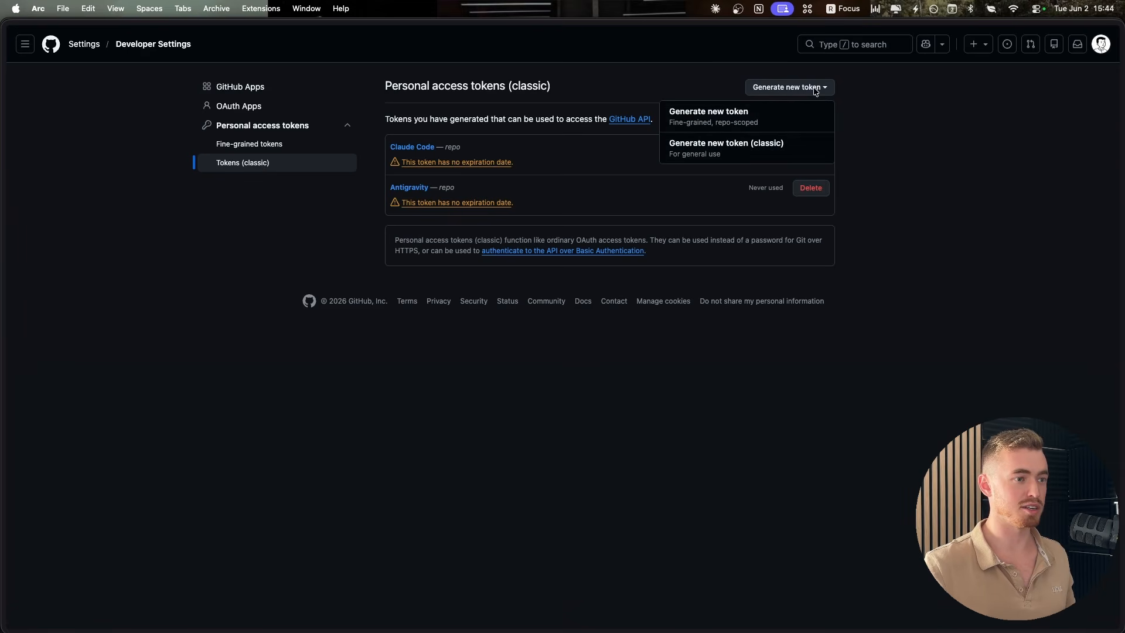
left_click(742, 154)
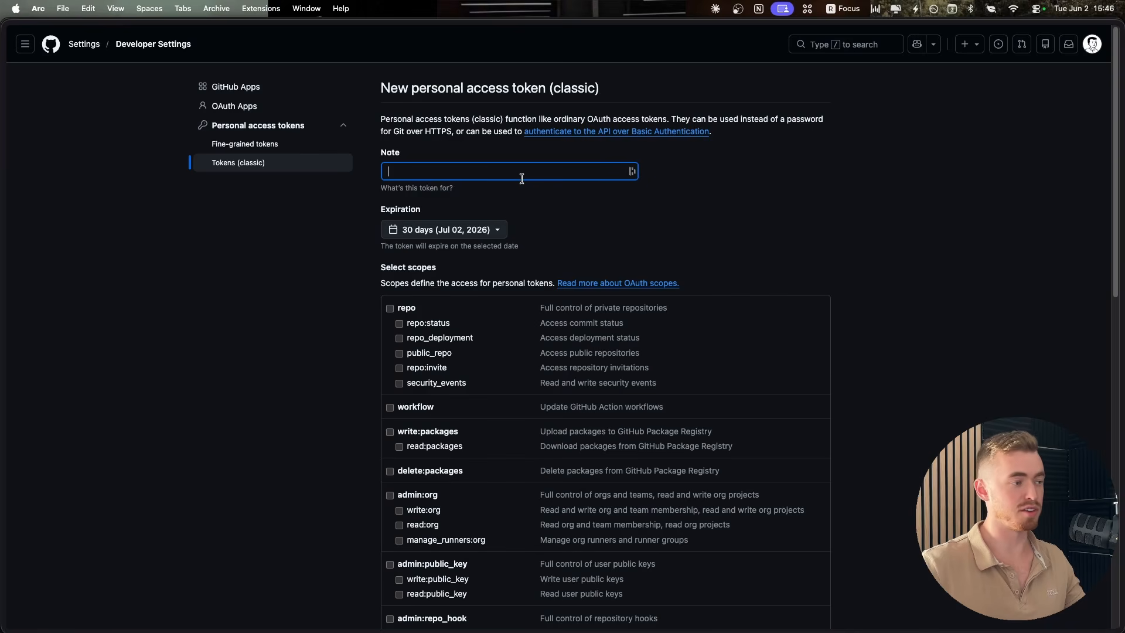
- Note the token as "Claude Code 2", set it to no expiration and grant it the full repo scope
type("Claude C")
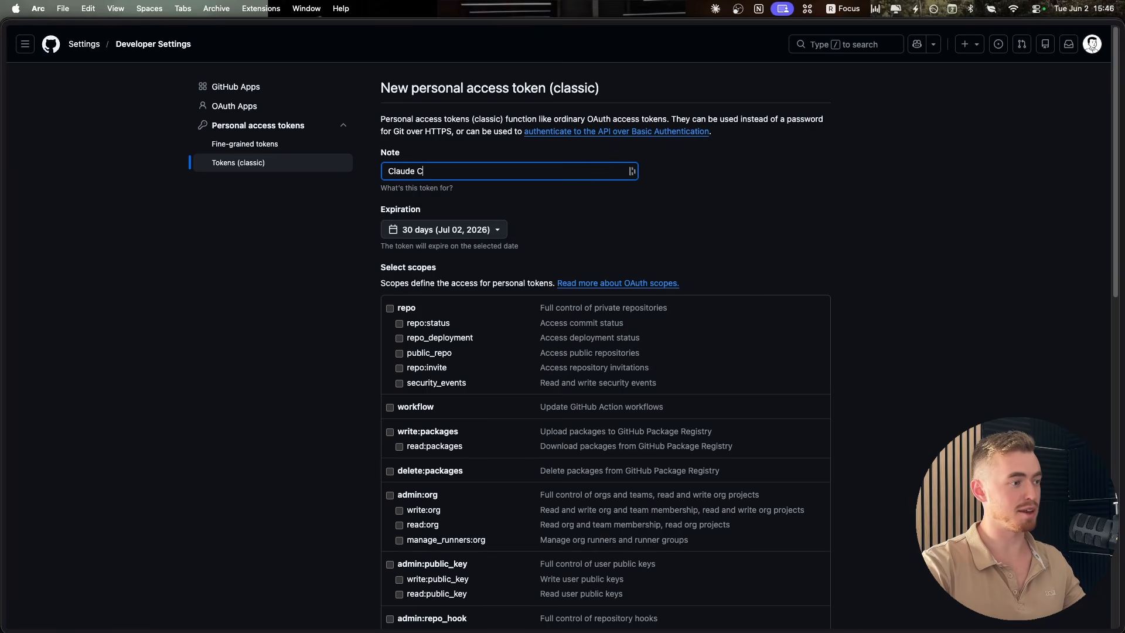
type("ode 2")
left_click(472, 230)
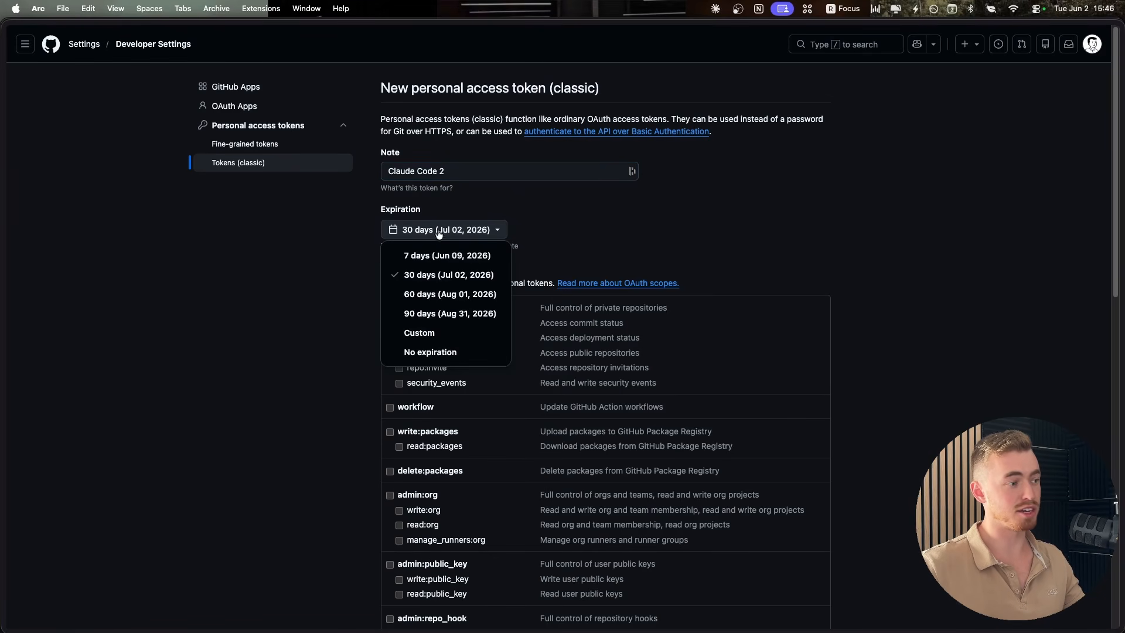
left_click(431, 351)
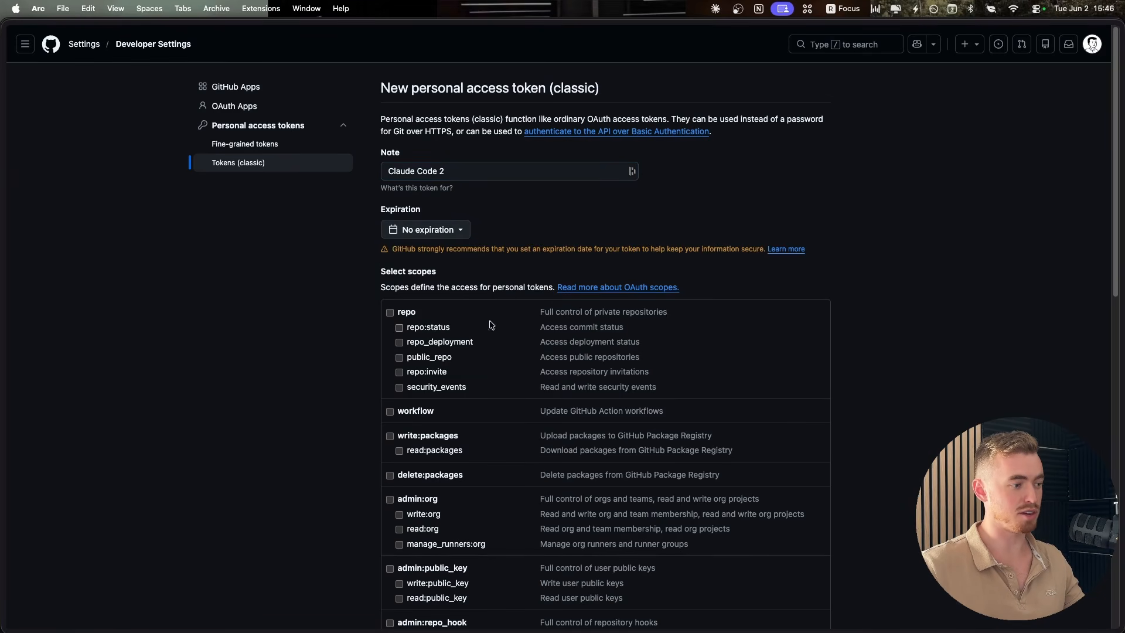
left_click(390, 313)
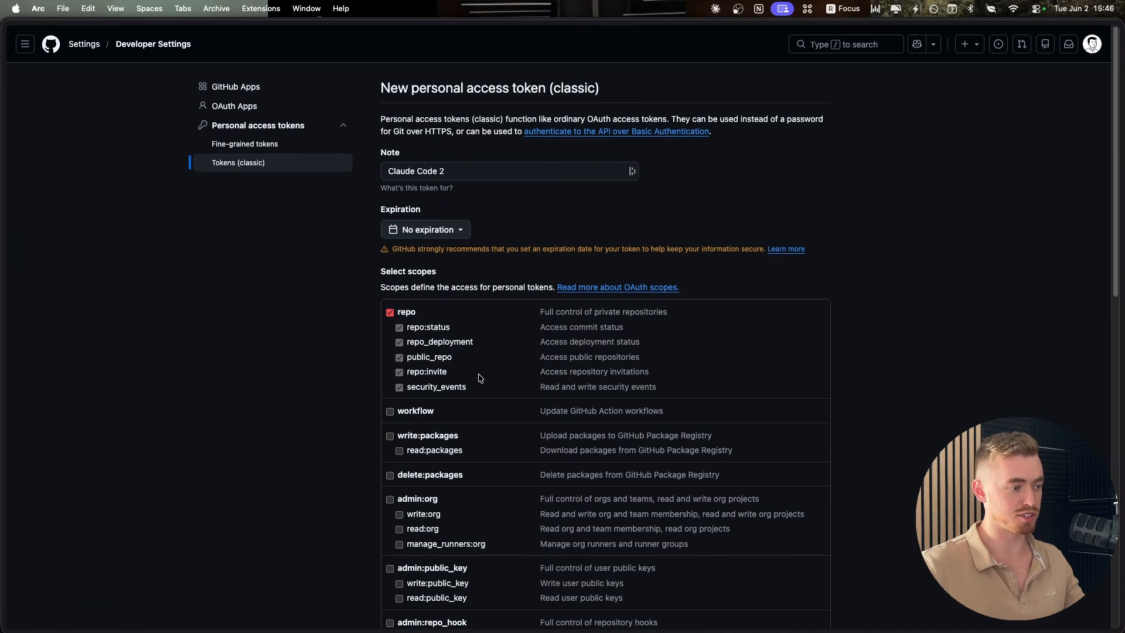
- Look over the remaining scopes, then generate the personal access token and copy it
scroll(484, 365, "down", 5)
scroll(484, 364, "down", 5)
scroll(484, 365, "up", 10)
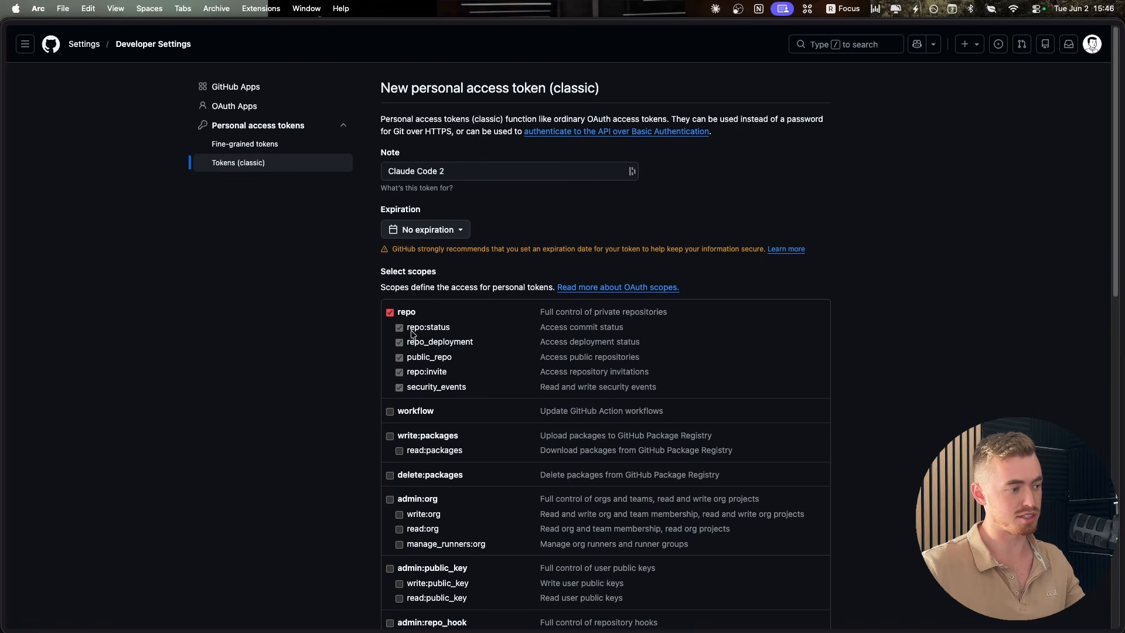
scroll(453, 342, "down", 15)
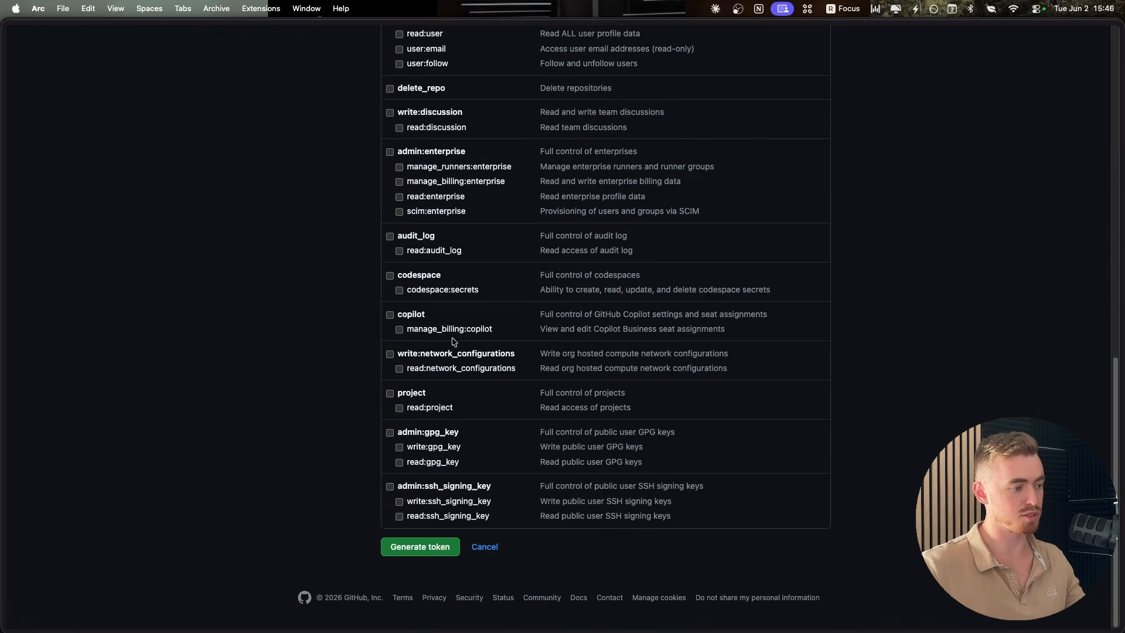
left_click(443, 553)
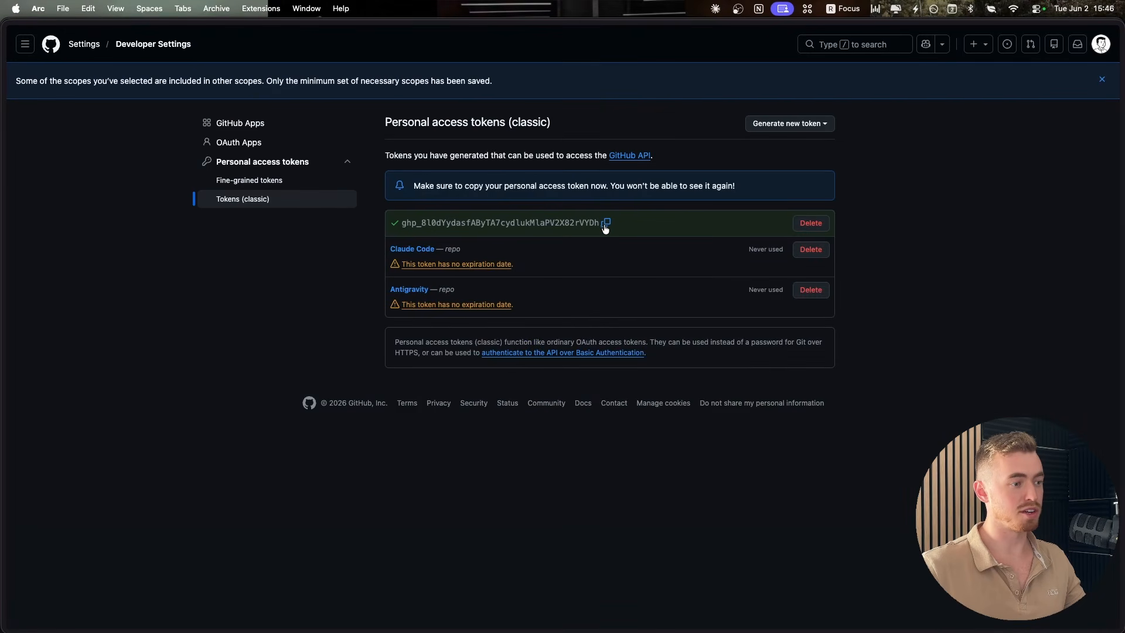
left_click(607, 224)
- Switch to Claude Code and send "Create a .env file for api keys" in the Vercel MCP installation session
left_click(507, 604)
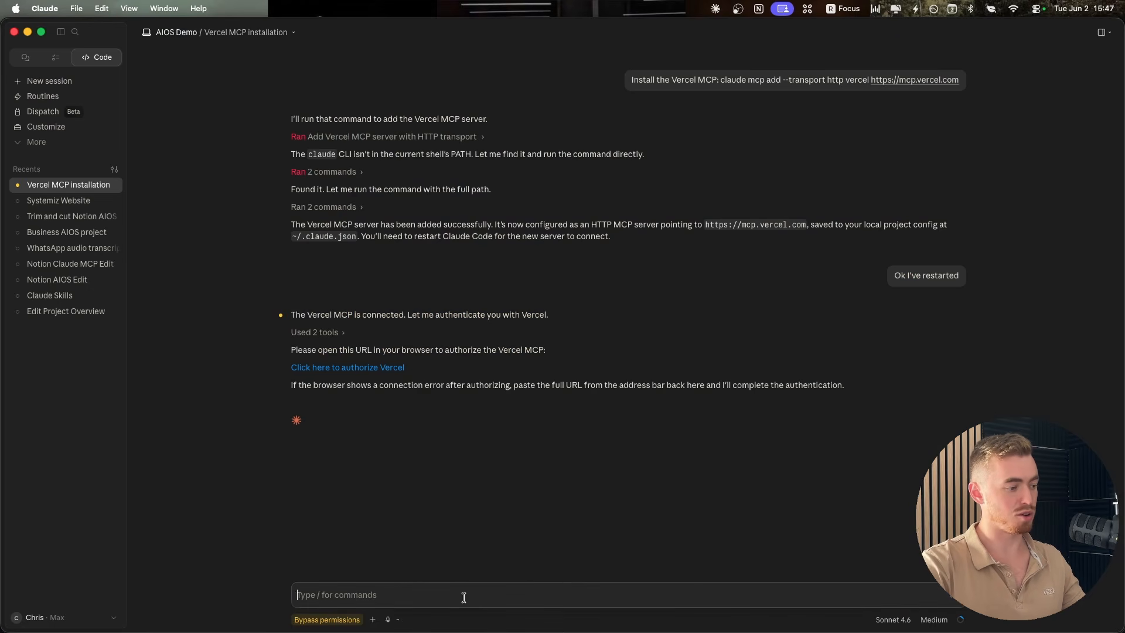
type("Create")
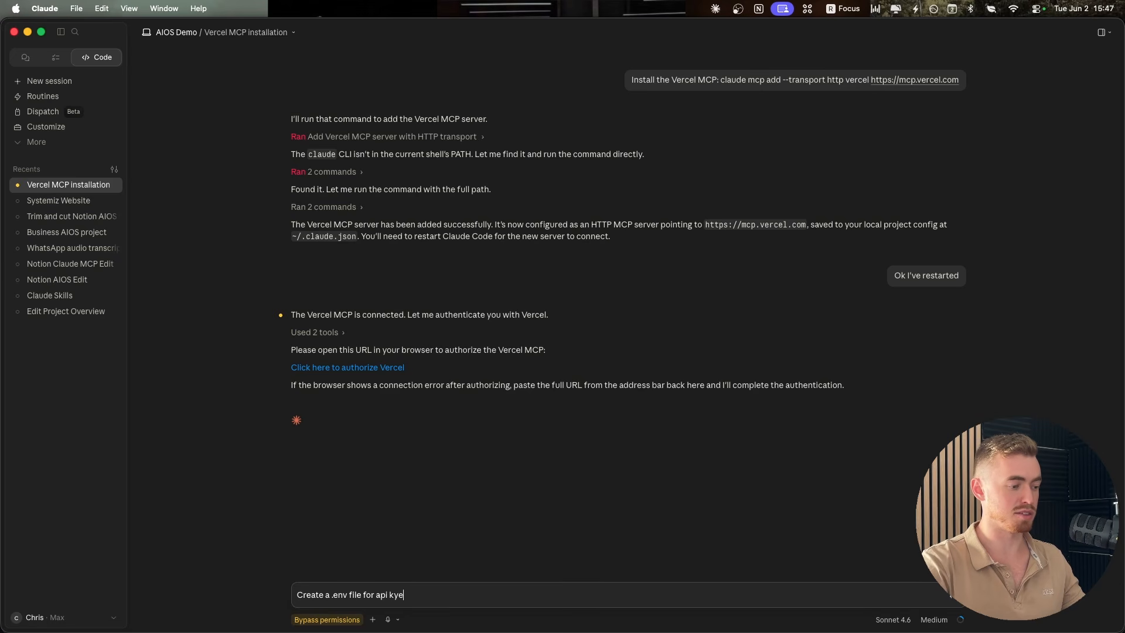
type("a .env file for api keys")
key("Return")
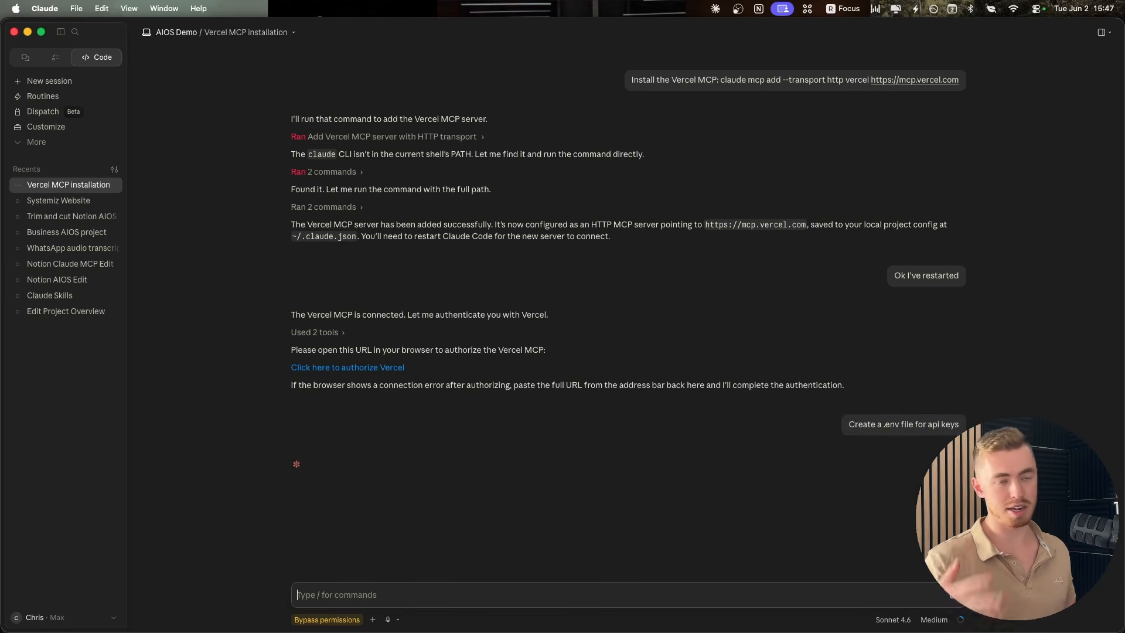
left_click(462, 605)
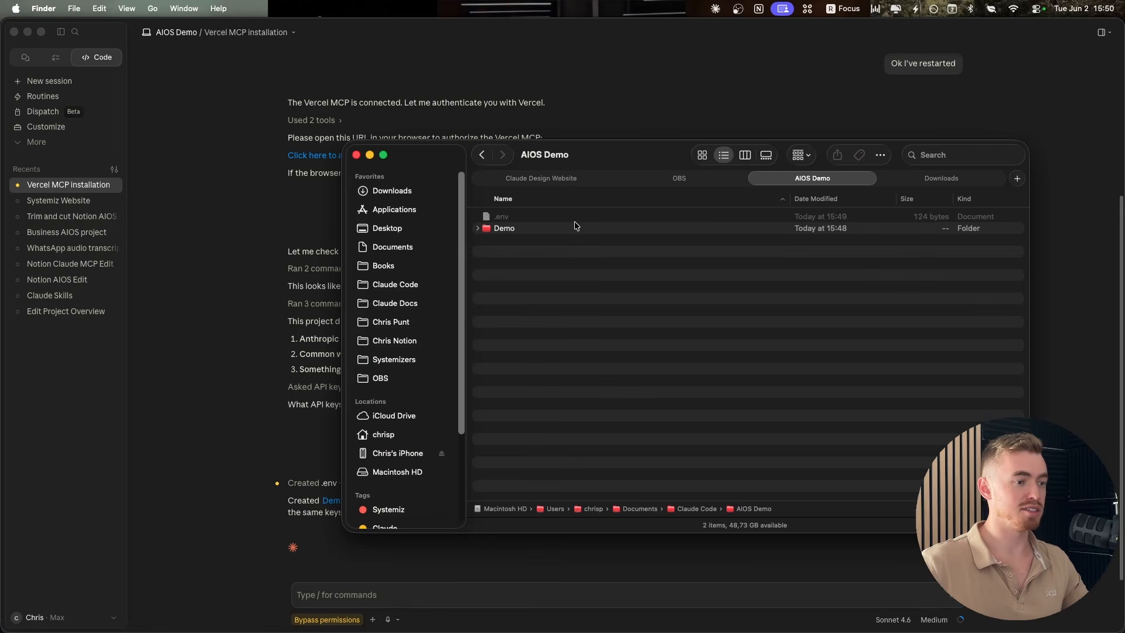
- Toggle the visibility of hidden files such as .env in the AIOS Demo folder in Finder
left_click(575, 220)
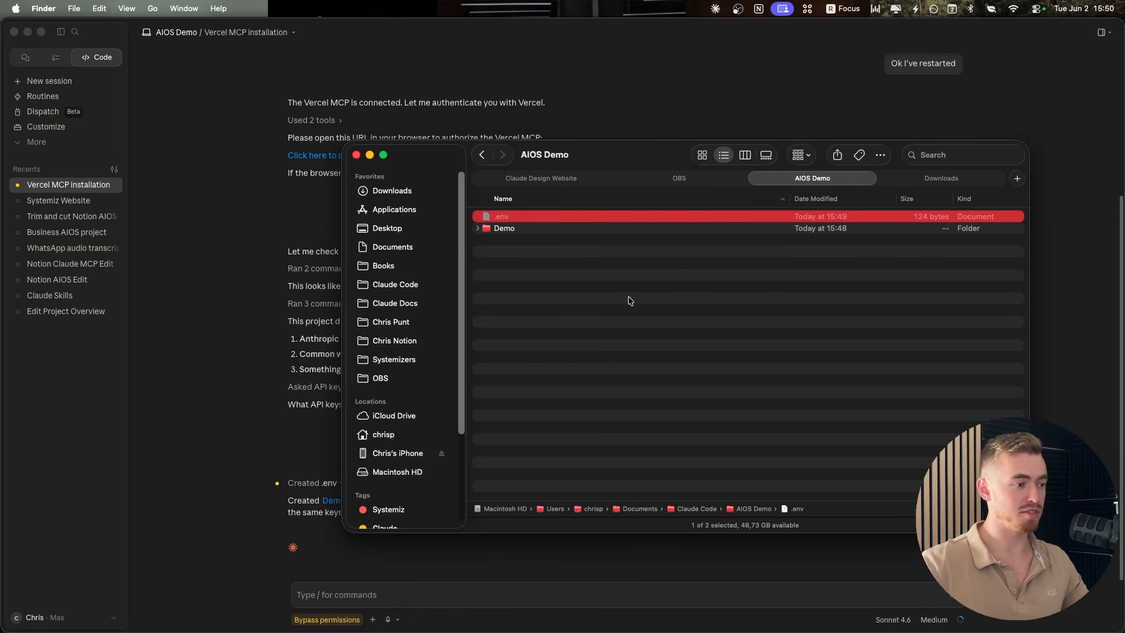
key("super+BackSpace")
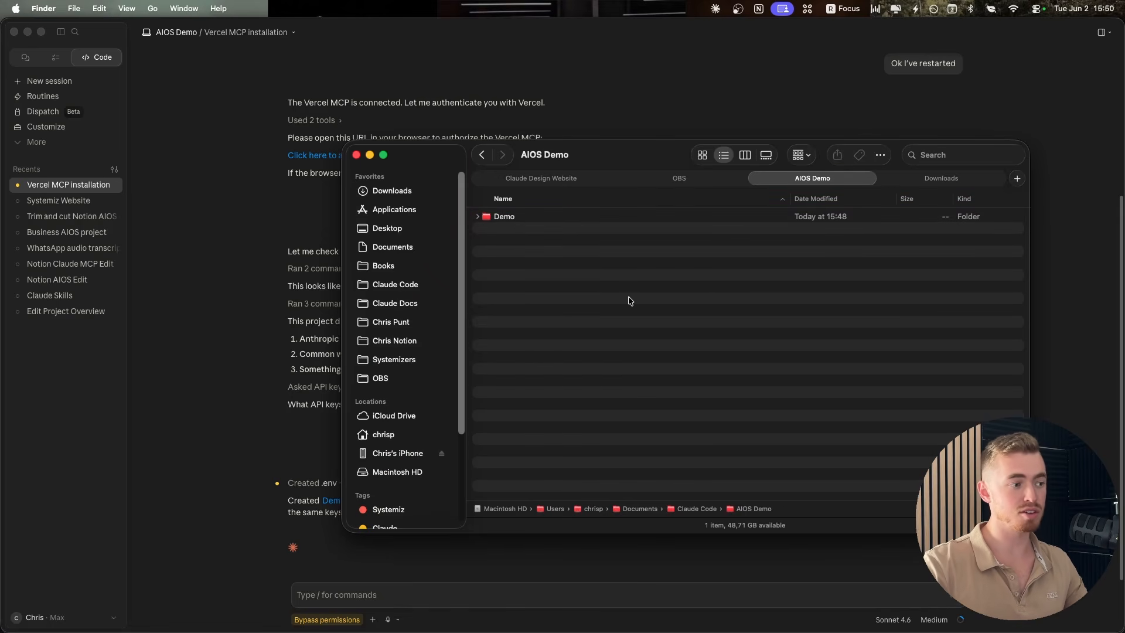
key("super+z")
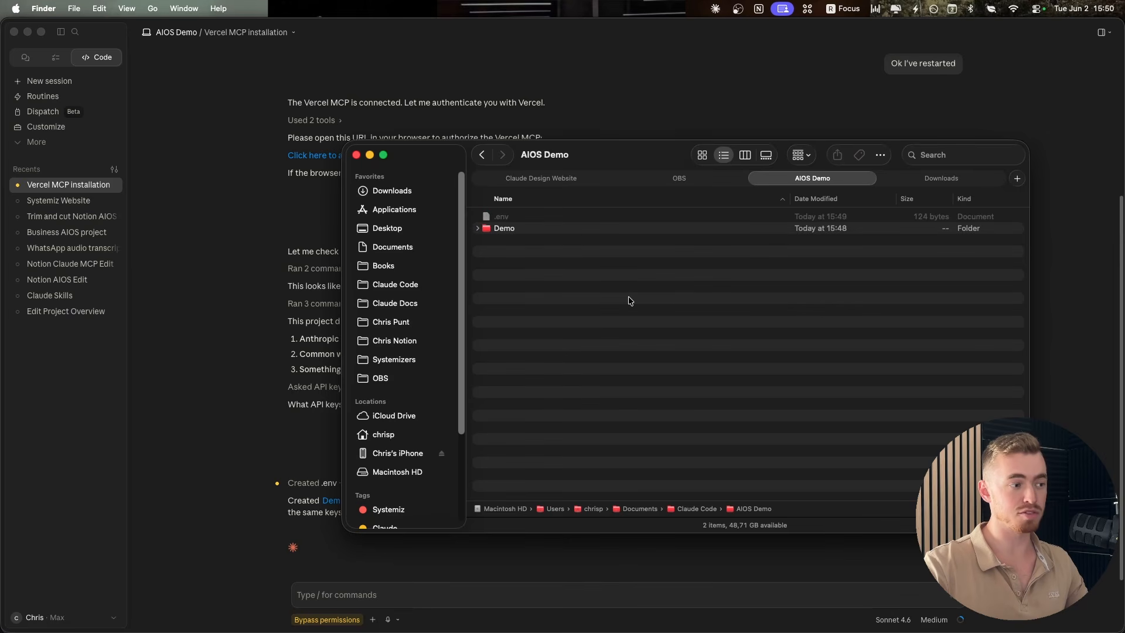
key("super+shift+period")
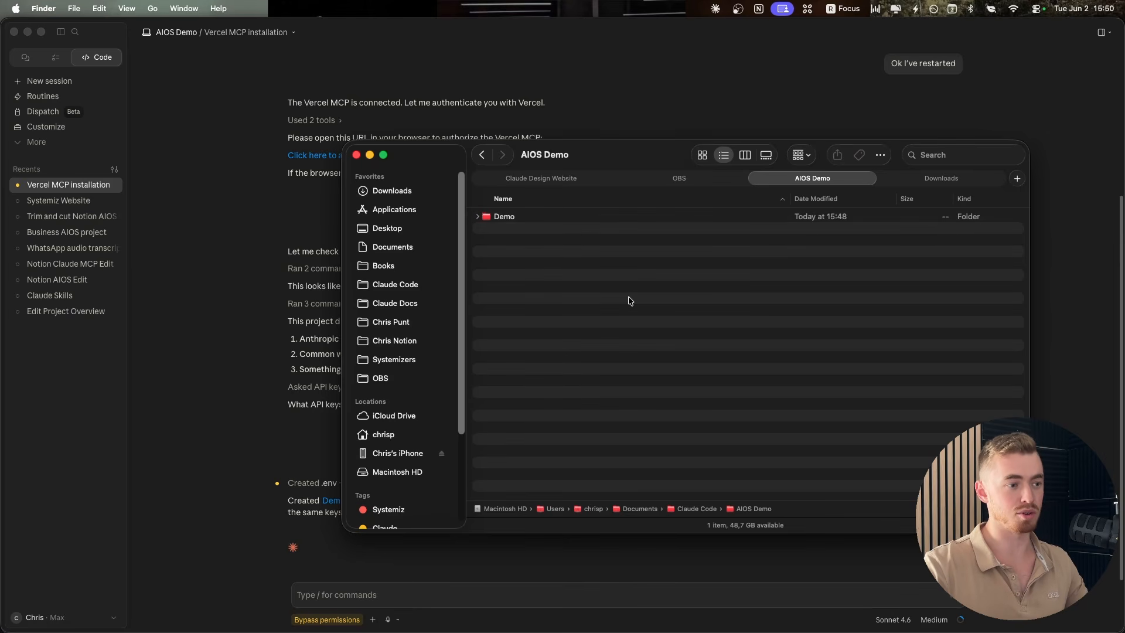
key("super+shift+period")
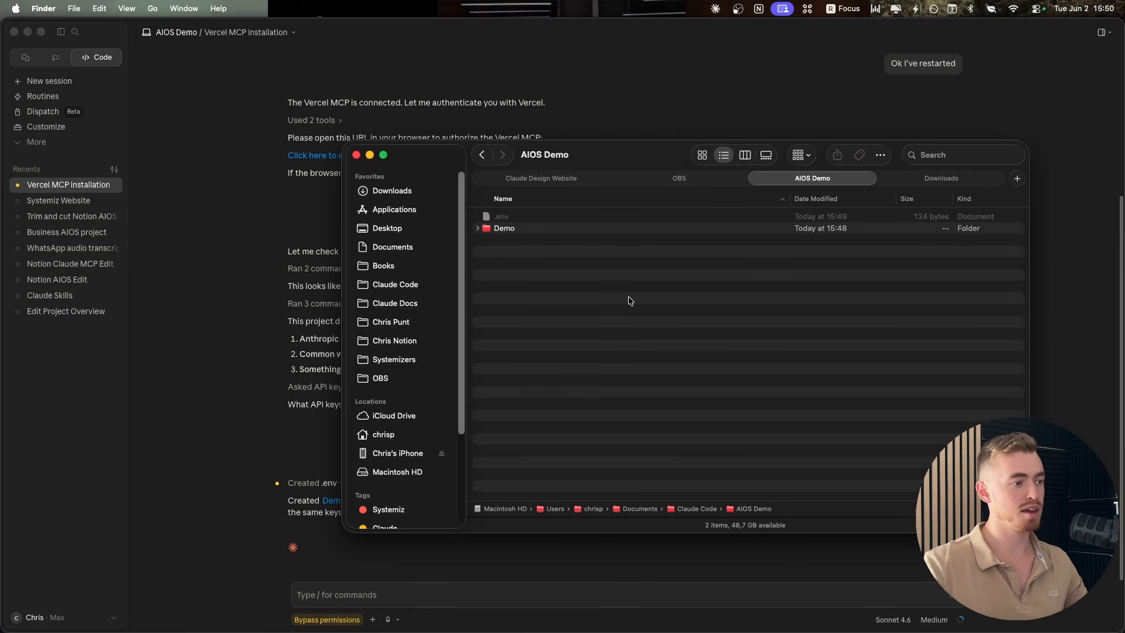
- Open the .env file in TextEdit, add a "Github=" line at the end with the copied access token, and close it
left_click(635, 216)
double_click(636, 216)
left_click_drag(387, 56, 710, 158)
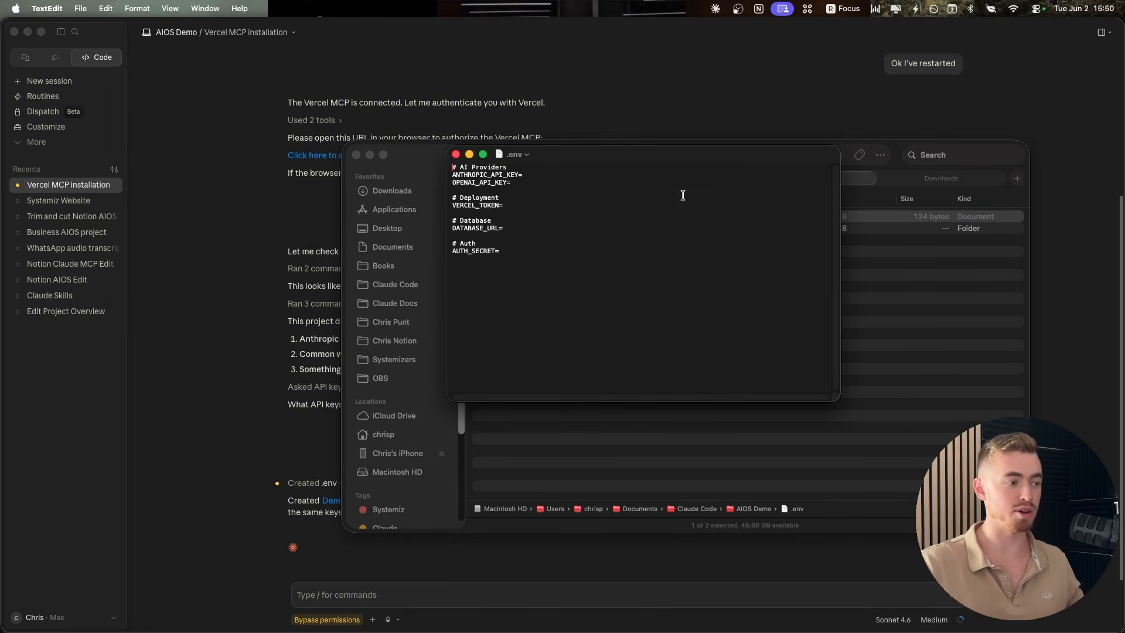
left_click(549, 280)
key("Return")
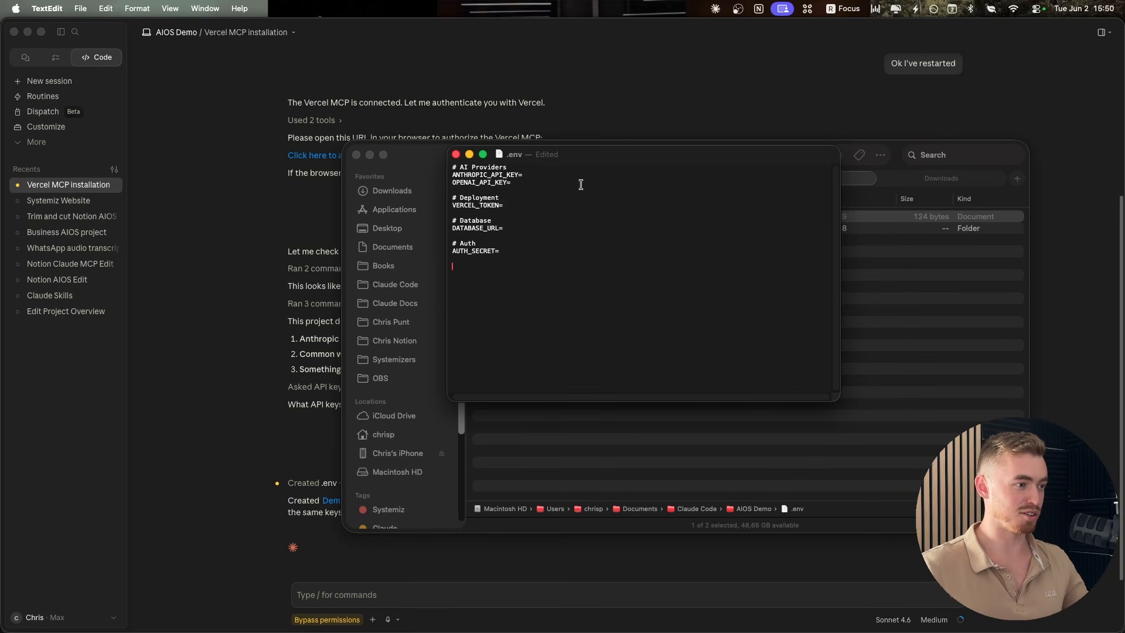
left_click_drag(582, 153, 661, 156)
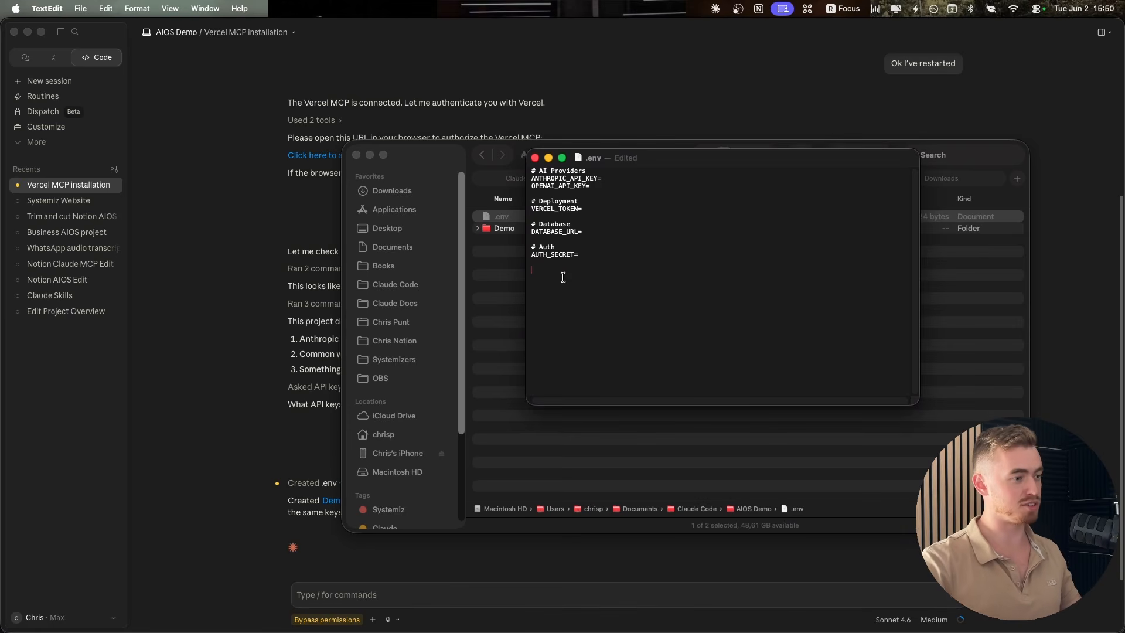
key("cmd+v")
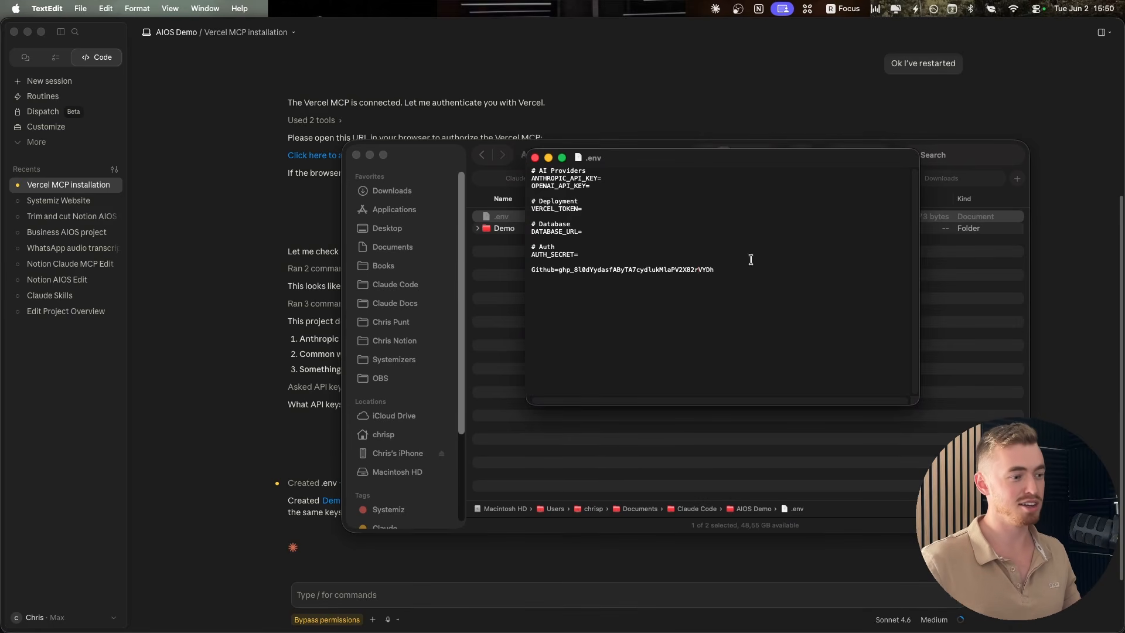
left_click(535, 157)
- Return to Claude Code and send "Ok I've added my Github api key, see if you have access"
left_click(246, 513)
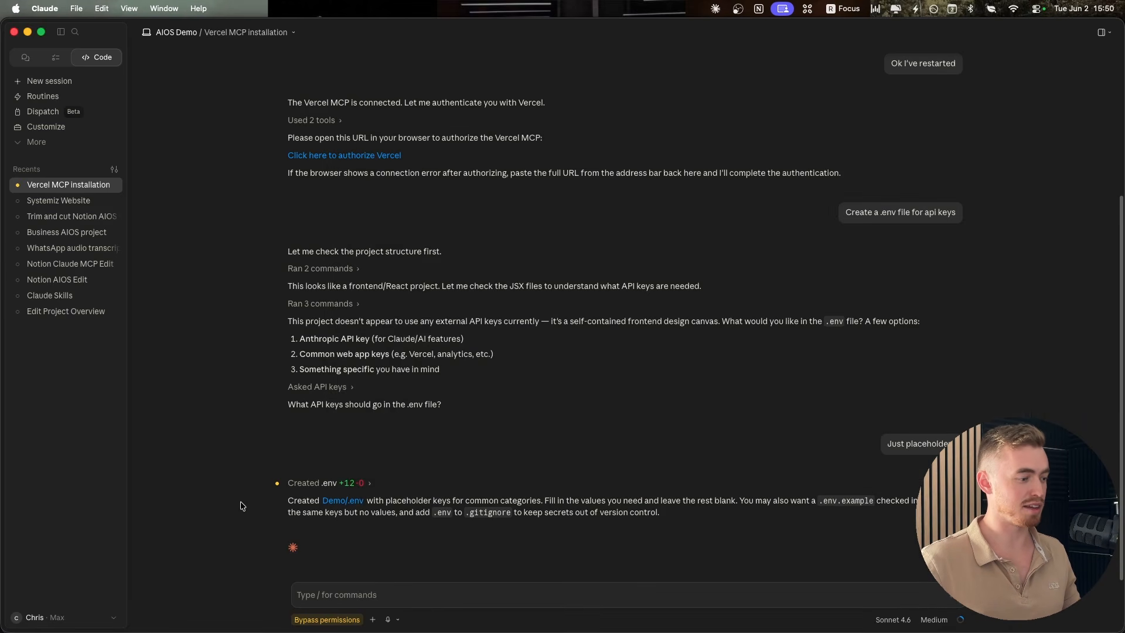
left_click(406, 591)
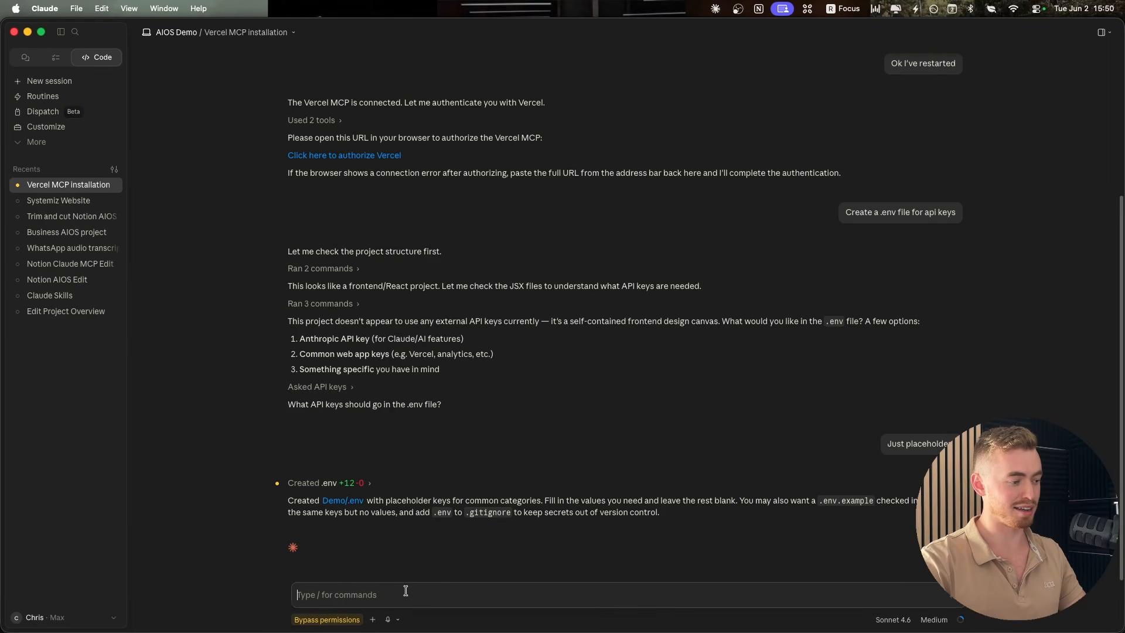
type("Ok I've added my Github api ke")
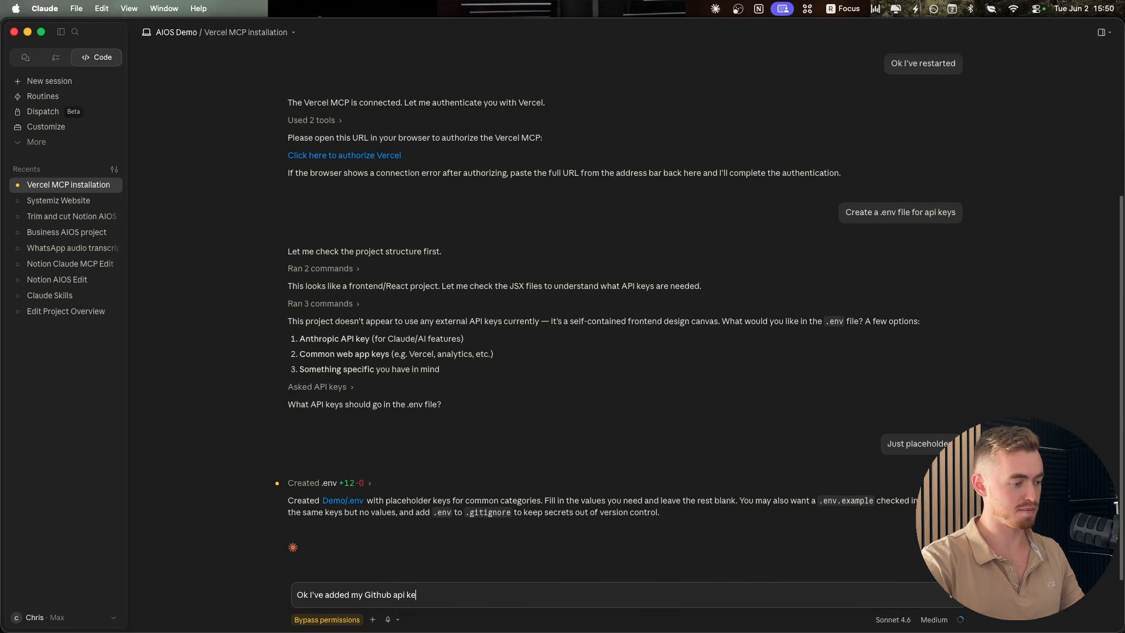
type("y, see if you hav")
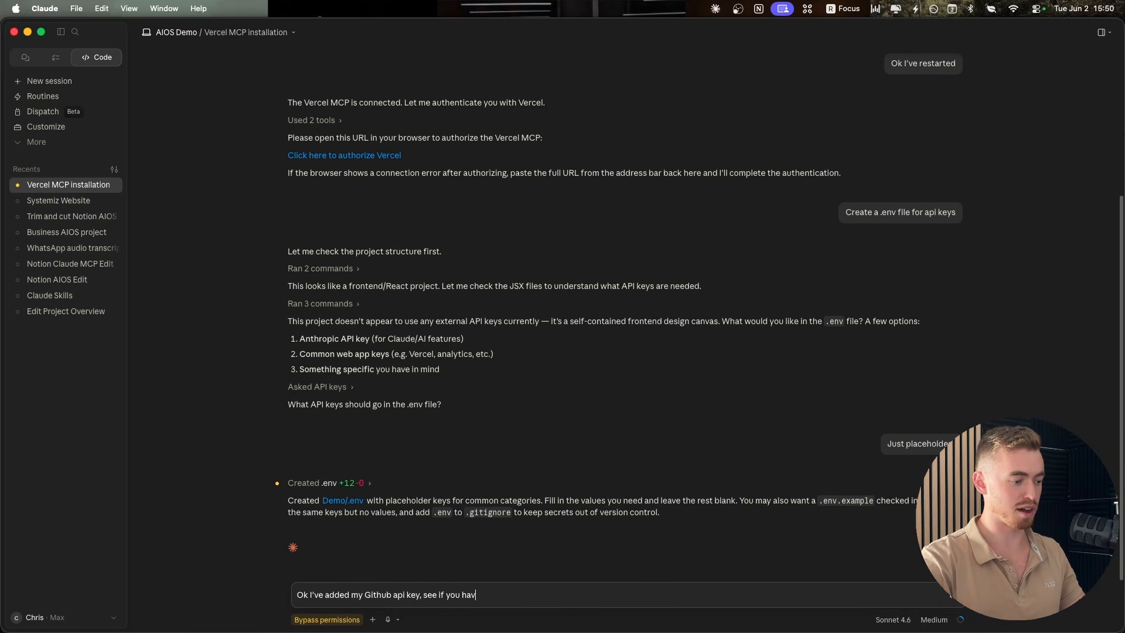
type("e access")
key("Return")
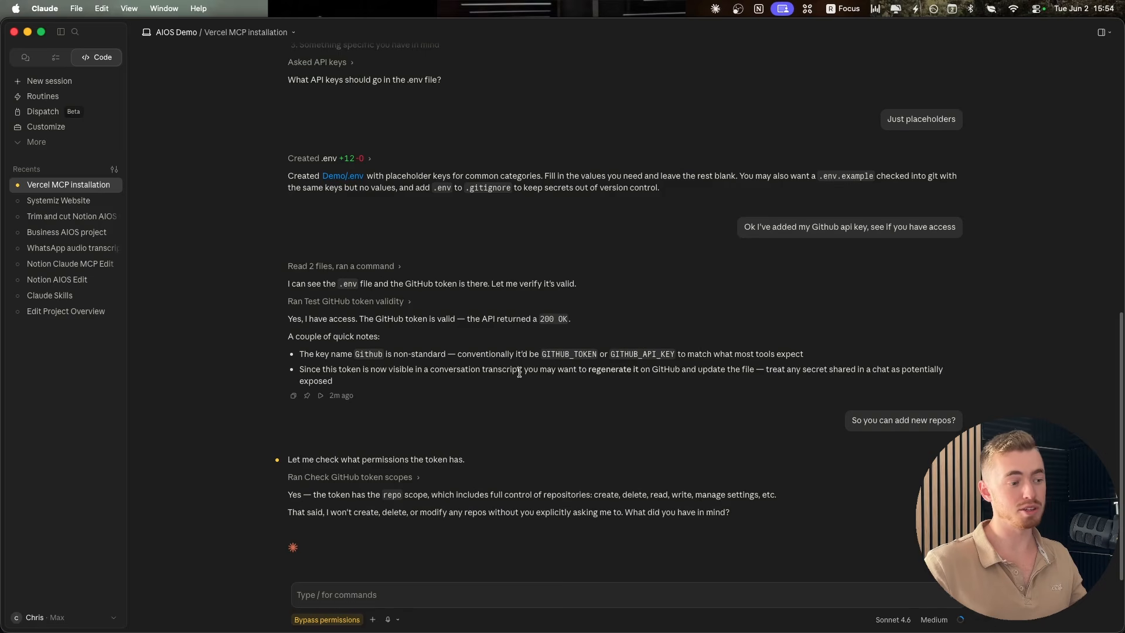
- Review the "So you can add new repos?" question and the reply about the token's repository permissions
left_click_drag(955, 419, 857, 422)
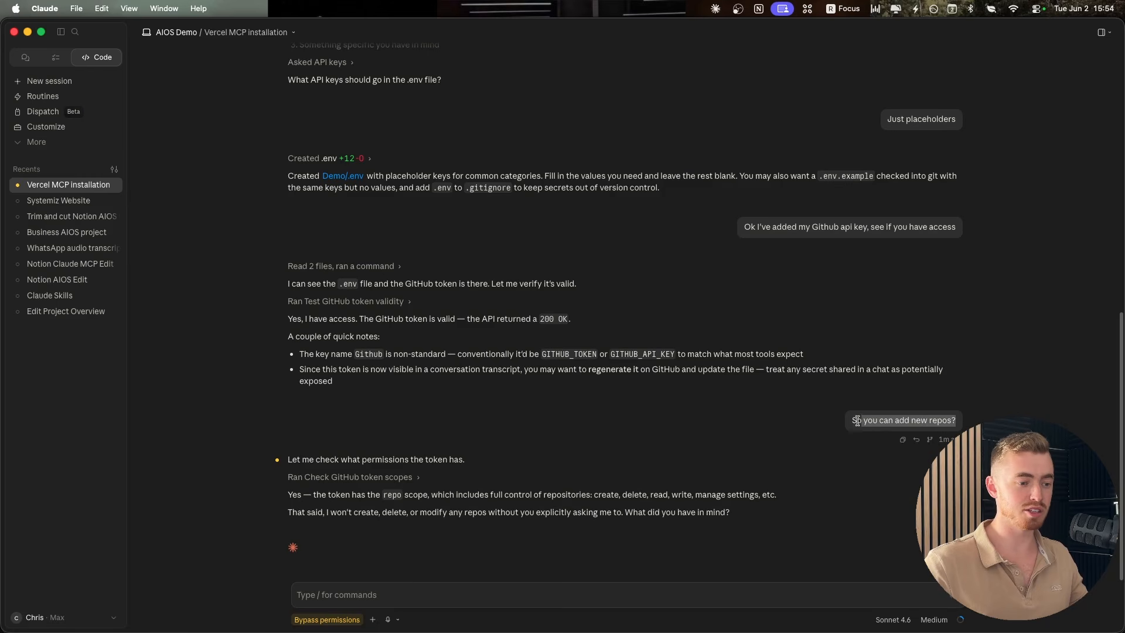
left_click(895, 430)
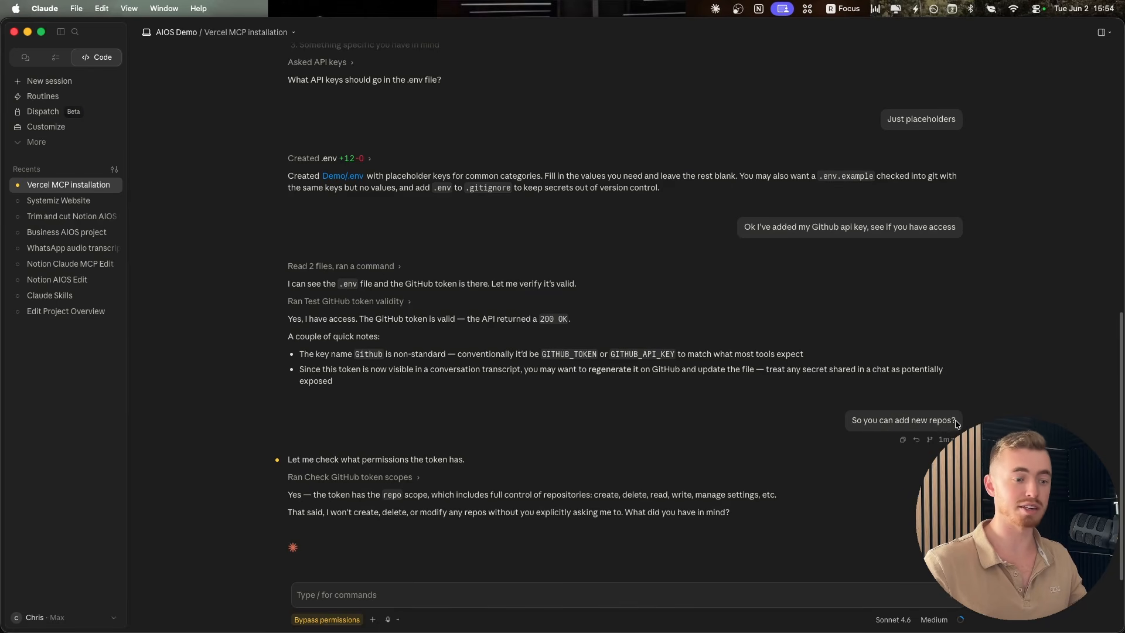
left_click_drag(957, 423, 907, 422)
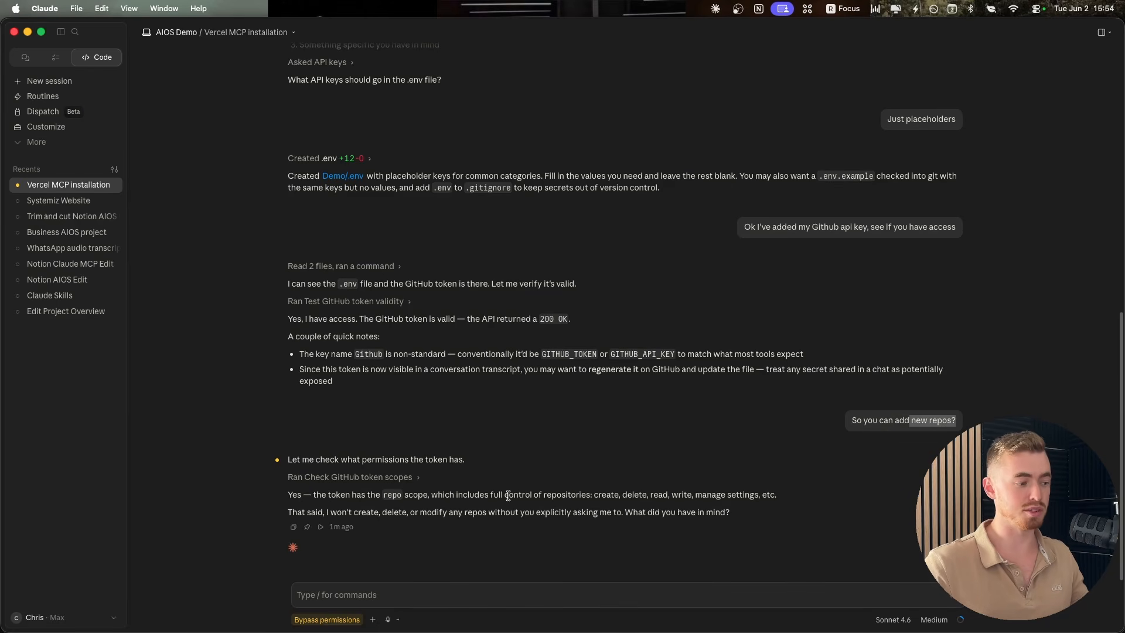
left_click(489, 504)
left_click_drag(288, 497, 321, 497)
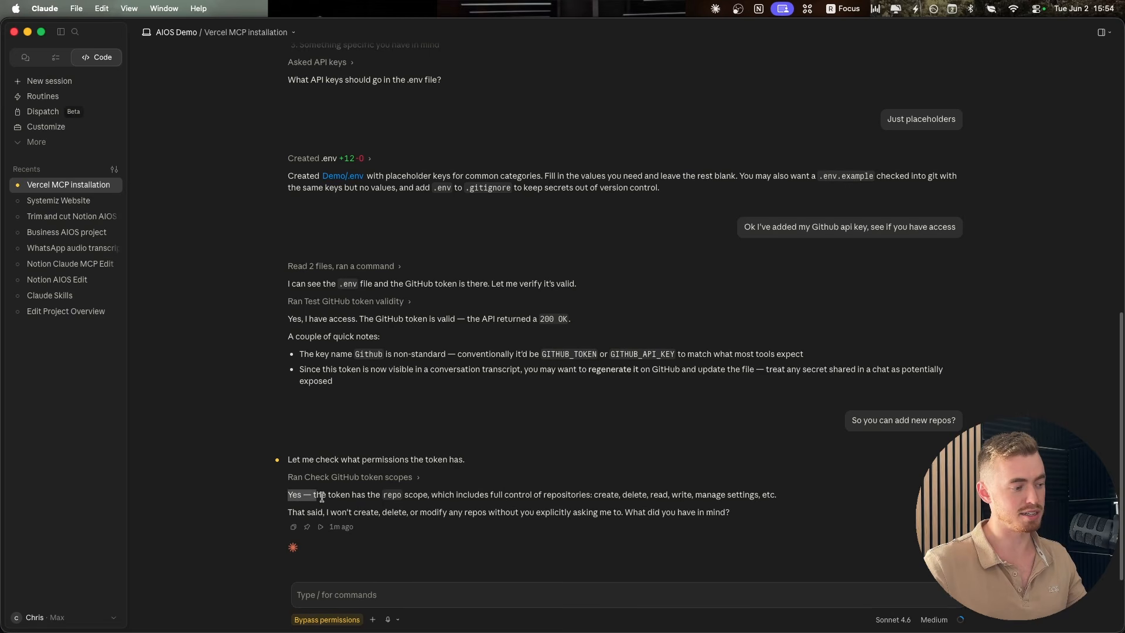
- Ask Claude Code to publish systemize.html as a GitHub repo connected to Vercel, put the website live, and report anything needed from you
left_click(321, 497)
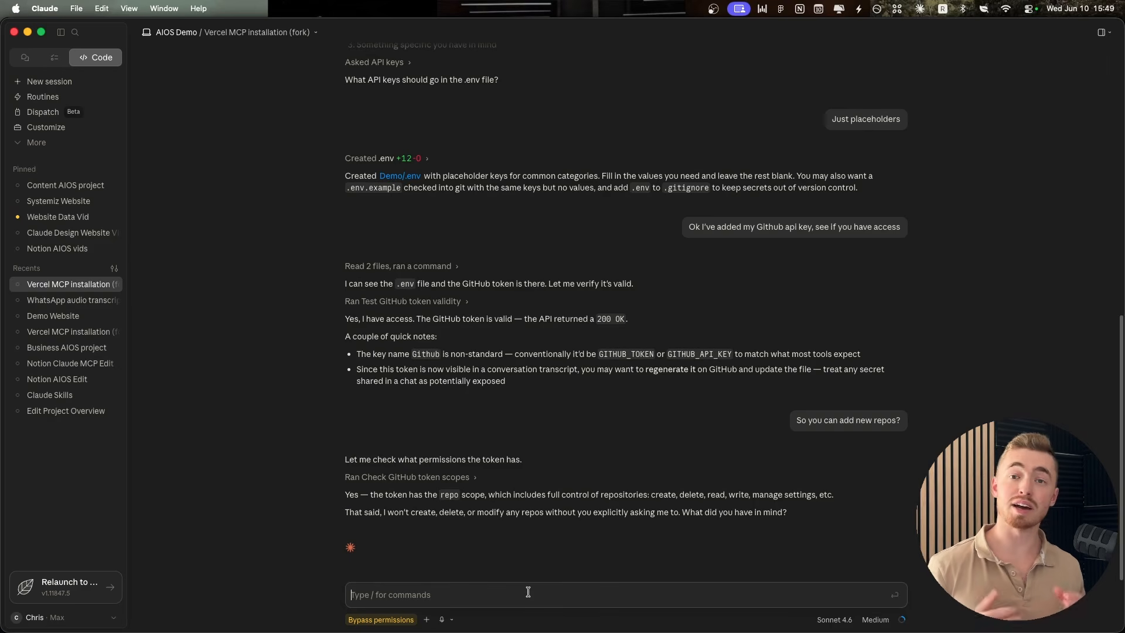
key("fn+space")
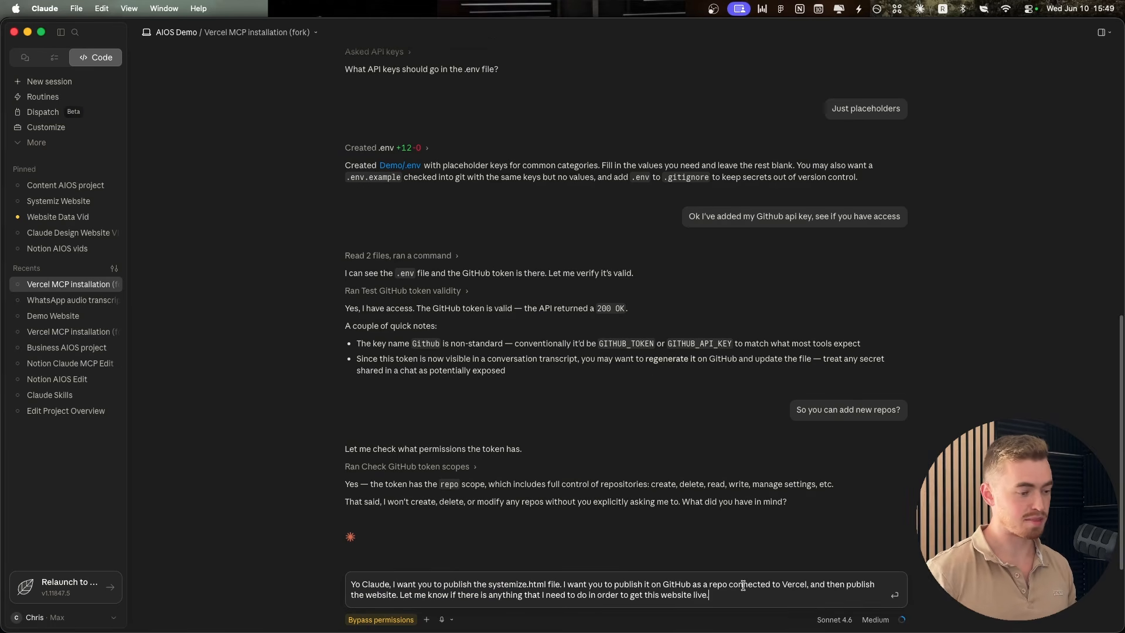
key("Return")
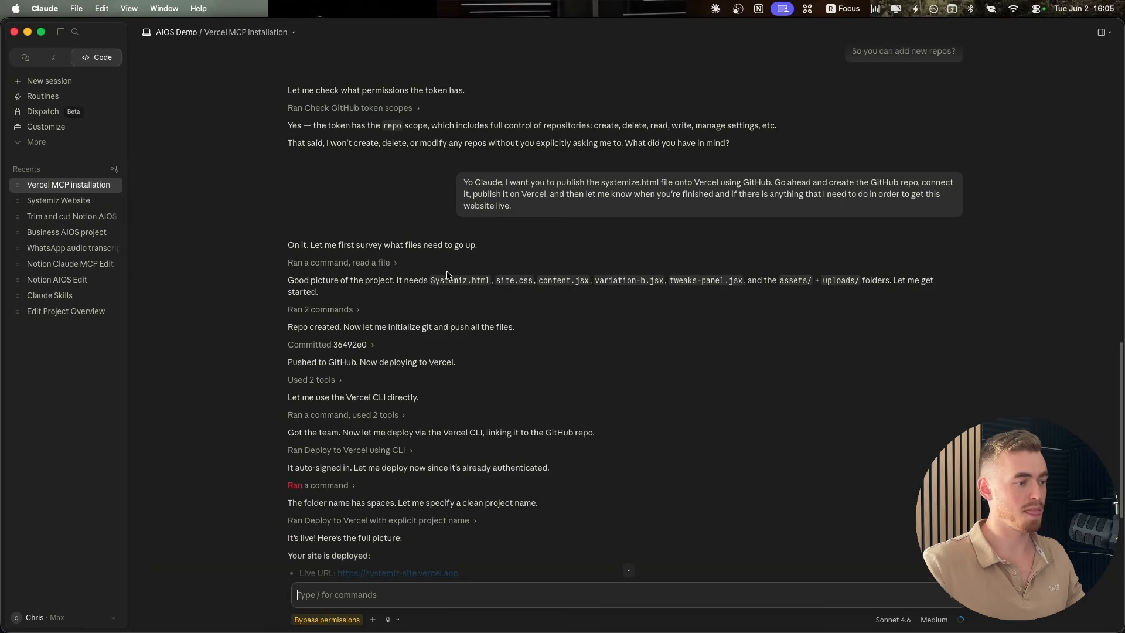
- Check the systemiz-site repository's visibility on GitHub, then return to Claude Code and send "Make the github repo private"
key("super+Tab")
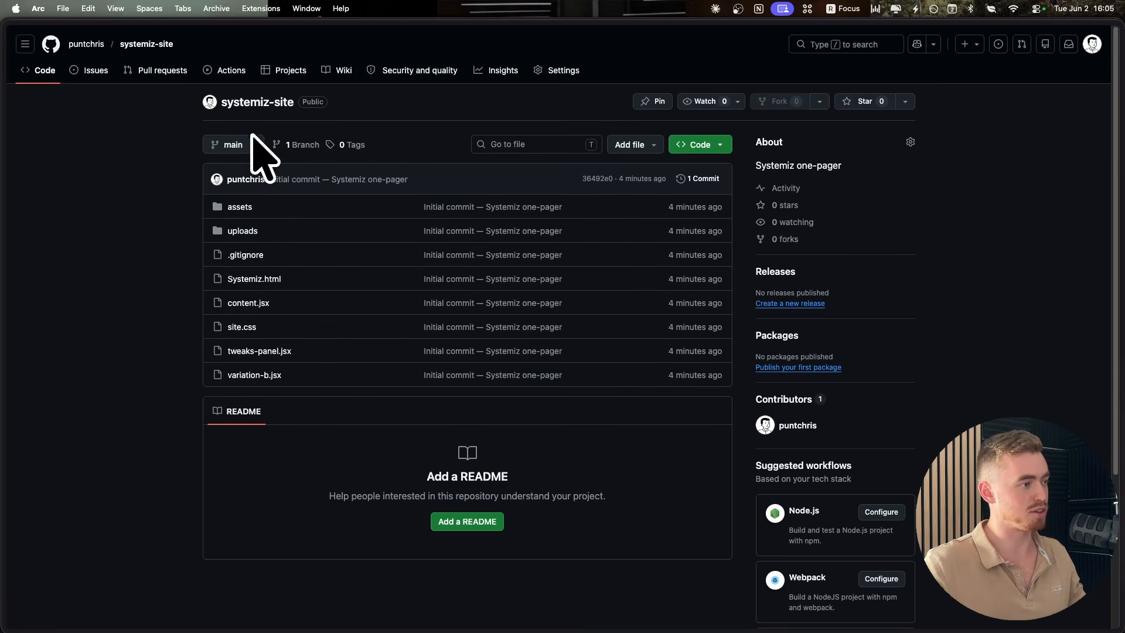
key("super+Tab")
key("super+Tab")
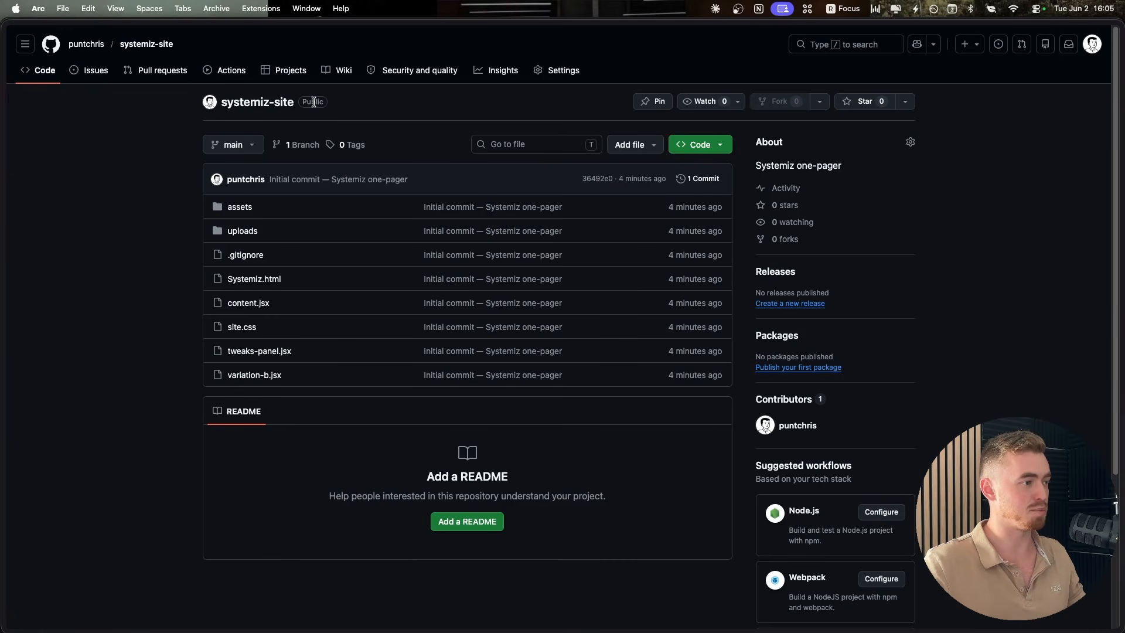
key("super+Tab")
type("Make the github repo private")
key("Return")
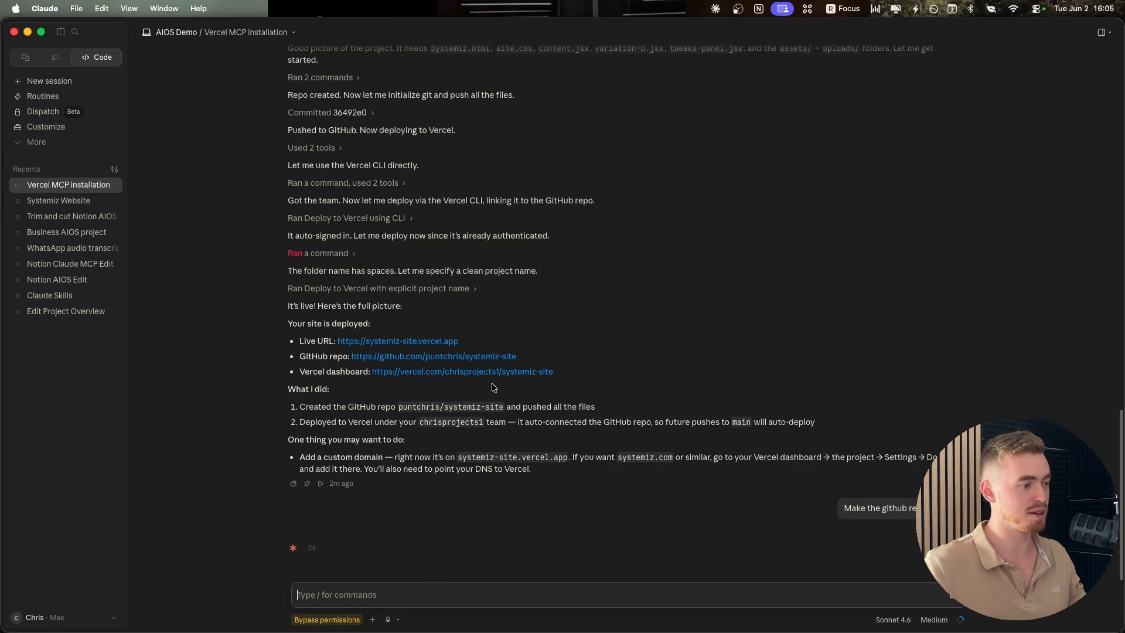
- Check the systemiz-site project on Vercel, Claude's reply about the privacy change, and the repository's visibility on GitHub
left_click(377, 358)
key("ctrl+Tab")
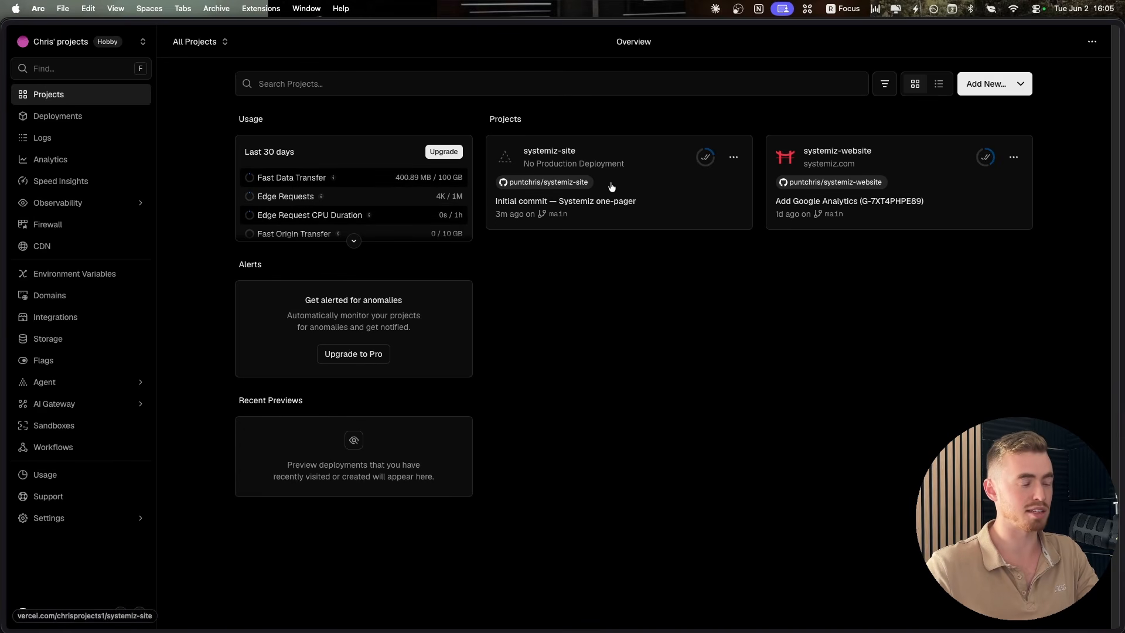
key("super+Tab")
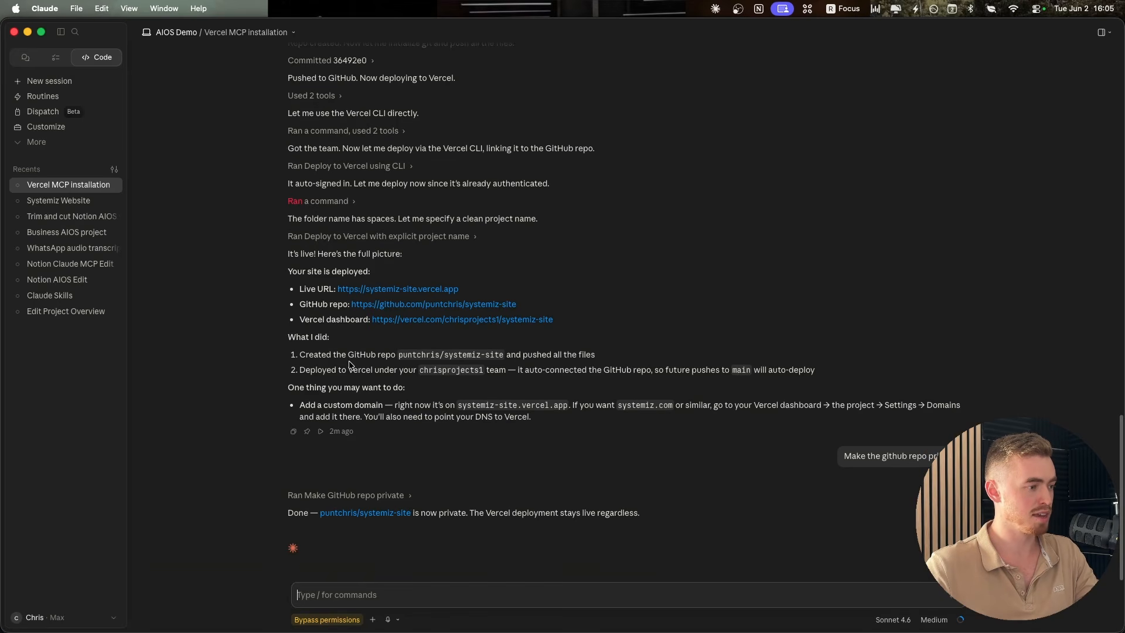
key("super+Tab")
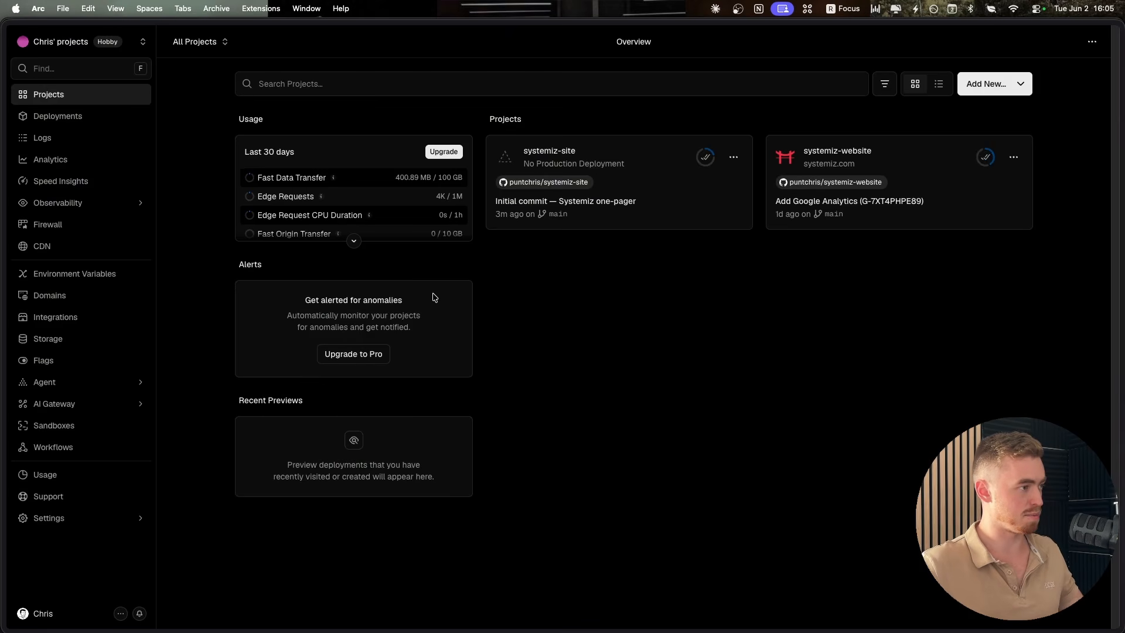
key("ctrl+Tab")
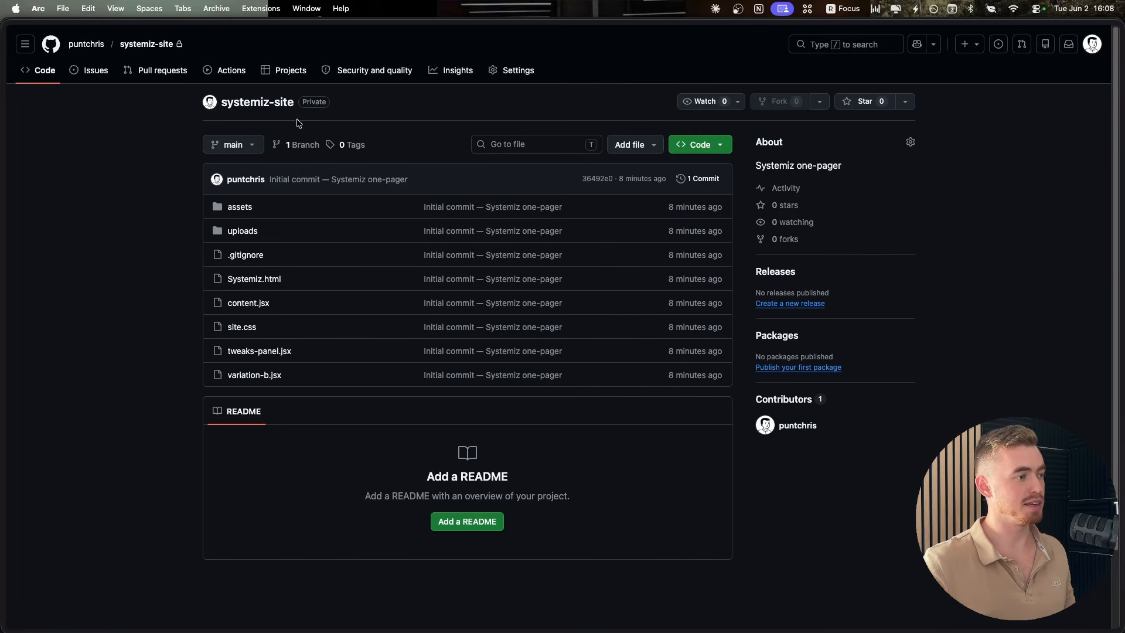
- Open the live systemiz-site.vercel.app link, close it, and send Claude Code "I'm getting a 404 error on the website, fix it"
key("super+Tab")
left_click(409, 289)
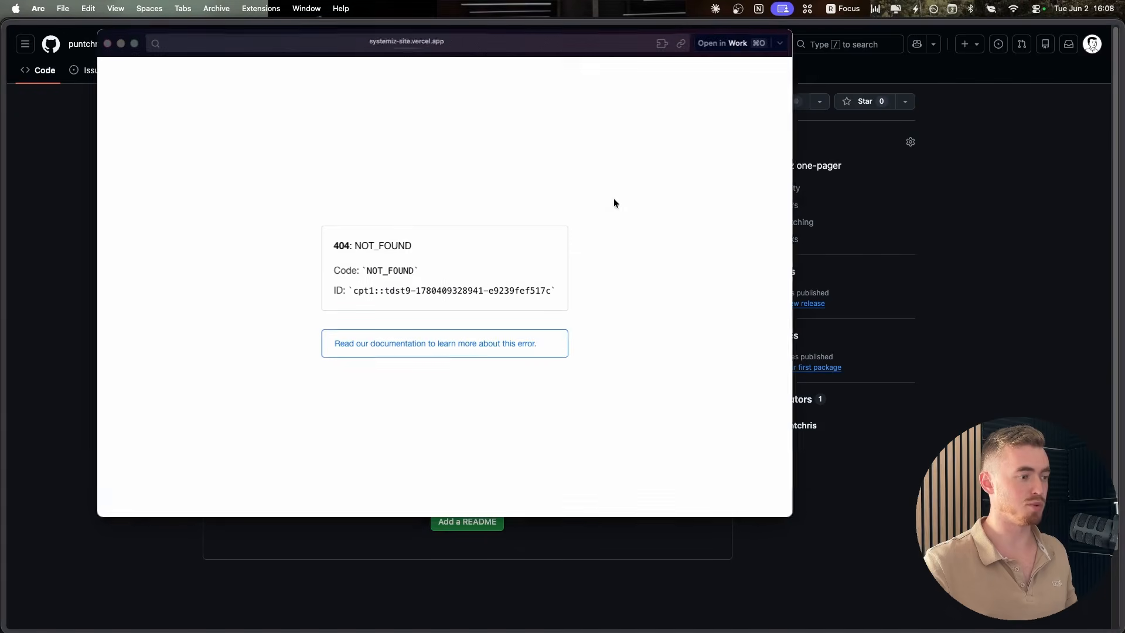
left_click_drag(440, 256, 309, 249)
left_click(181, 134)
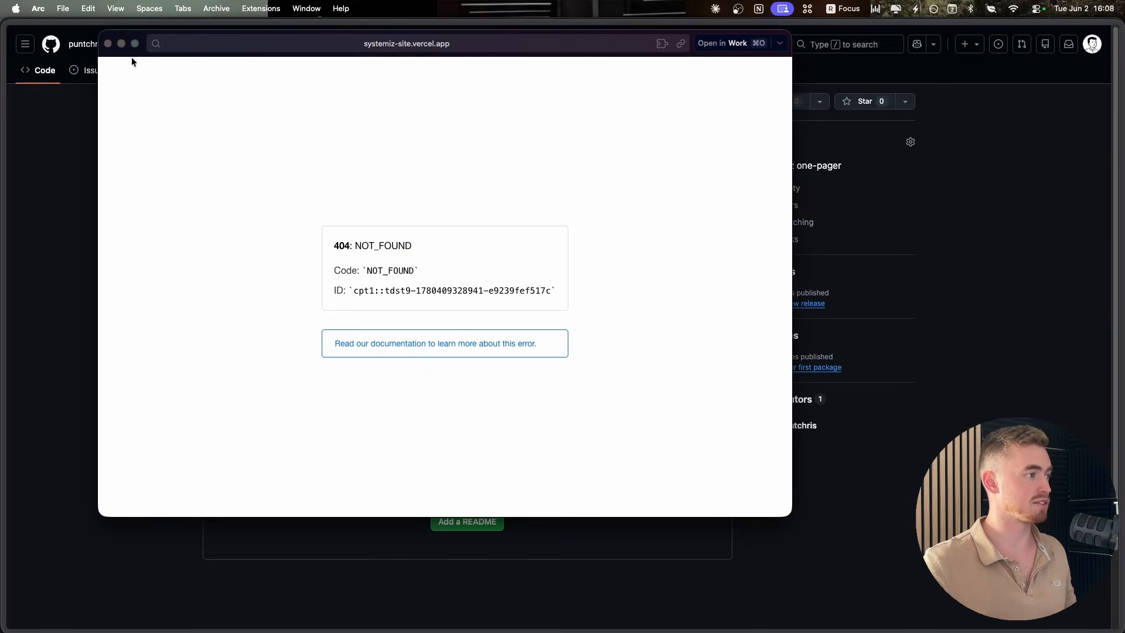
left_click(108, 43)
type("I'm getting a 404 error on the website, fix it")
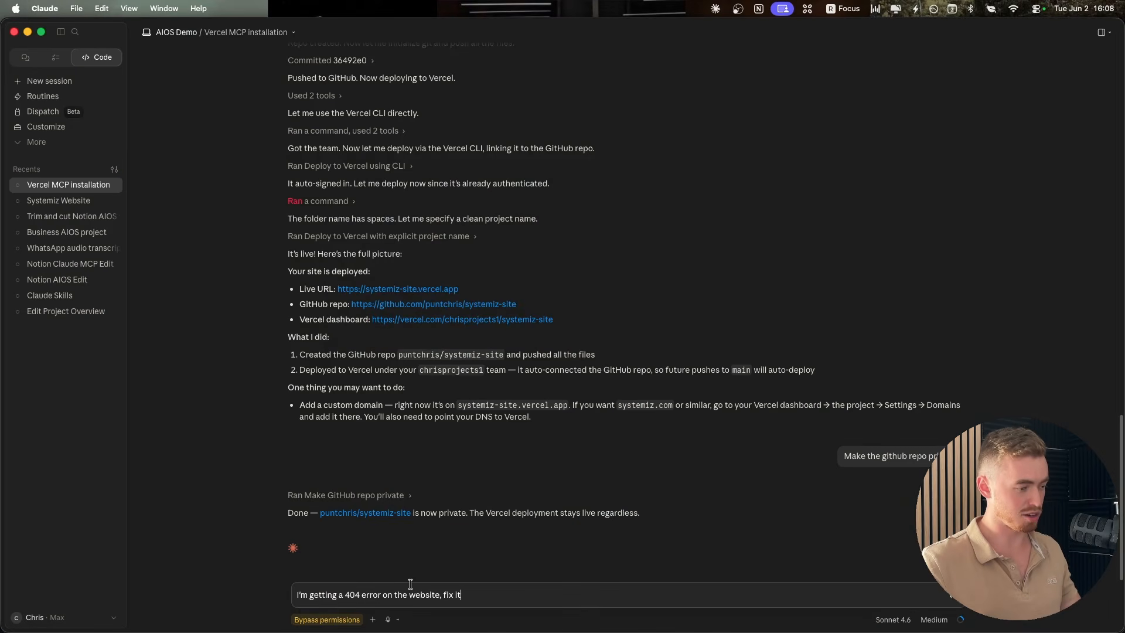
key("Return")
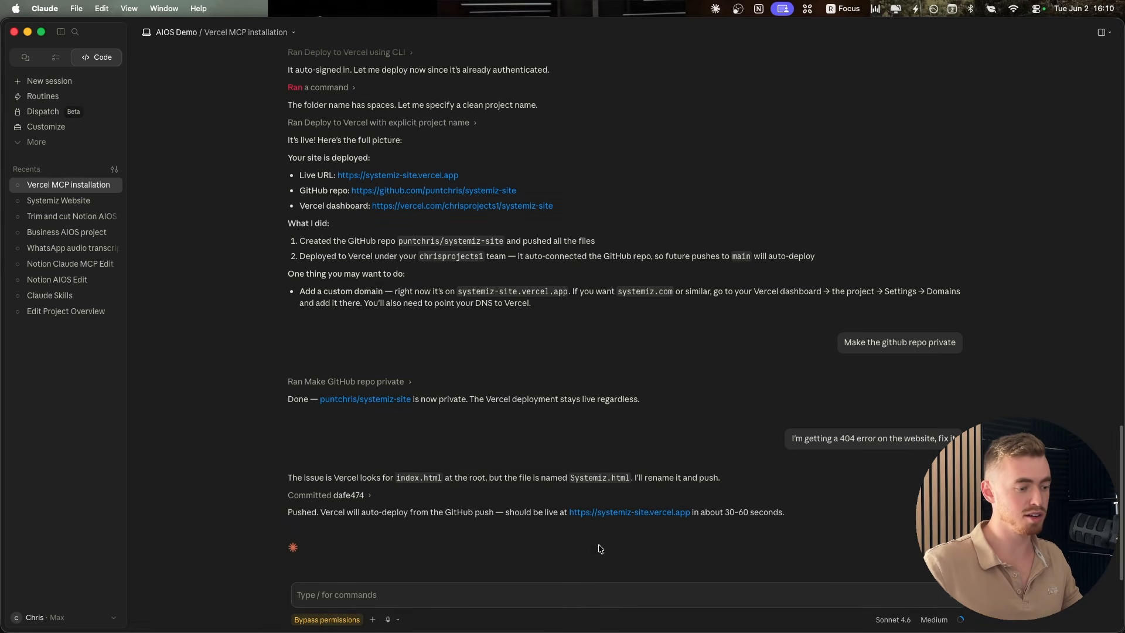
- Reopen the live site, then tell Claude Code it looks nothing like it should and the font, colors and design are completely off
left_click(612, 516)
left_click(884, 149)
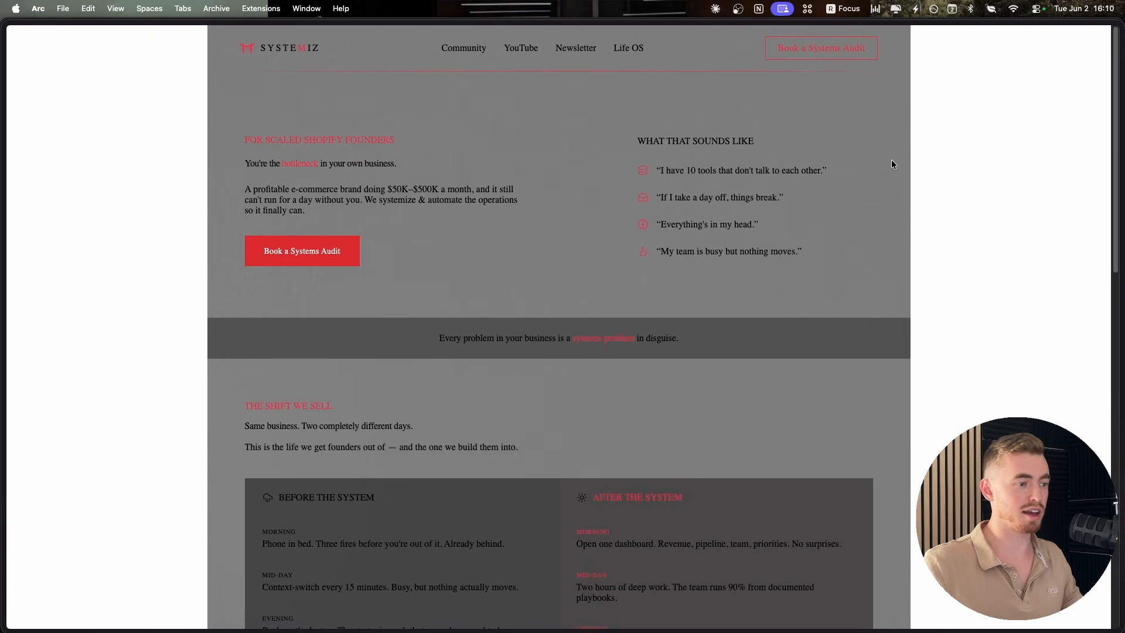
key("super+Tab")
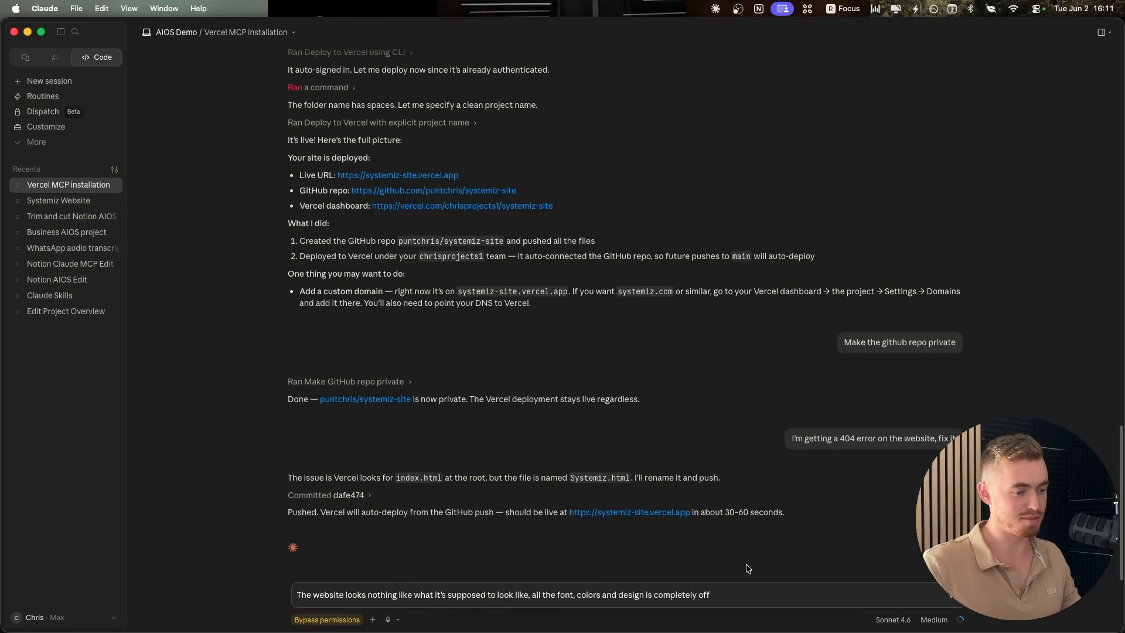
key("Return")
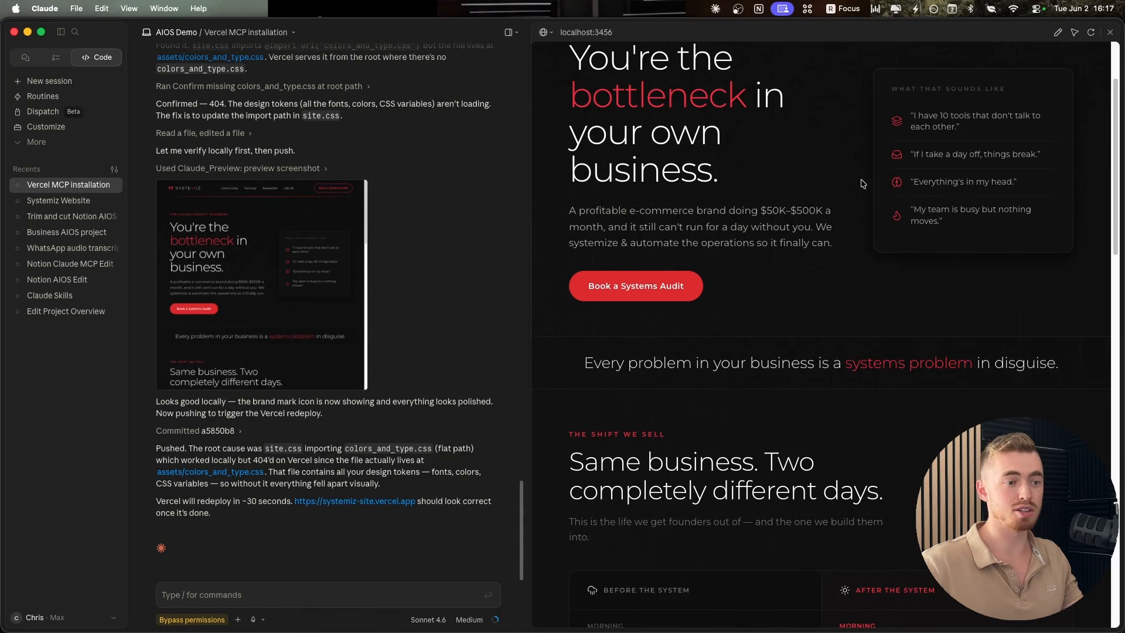
- Open the redeployed systemiz-site.vercel.app page and review its design and sections from start to end
left_click(372, 502)
left_click(650, 151)
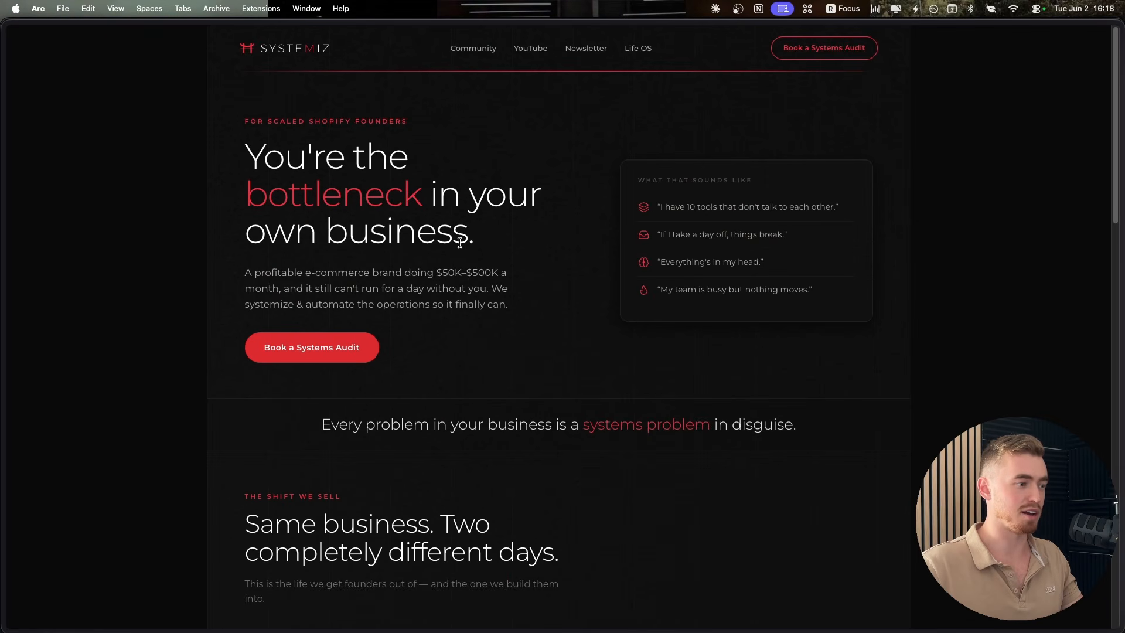
scroll(605, 245, "down", 10)
scroll(605, 245, "down", 10)
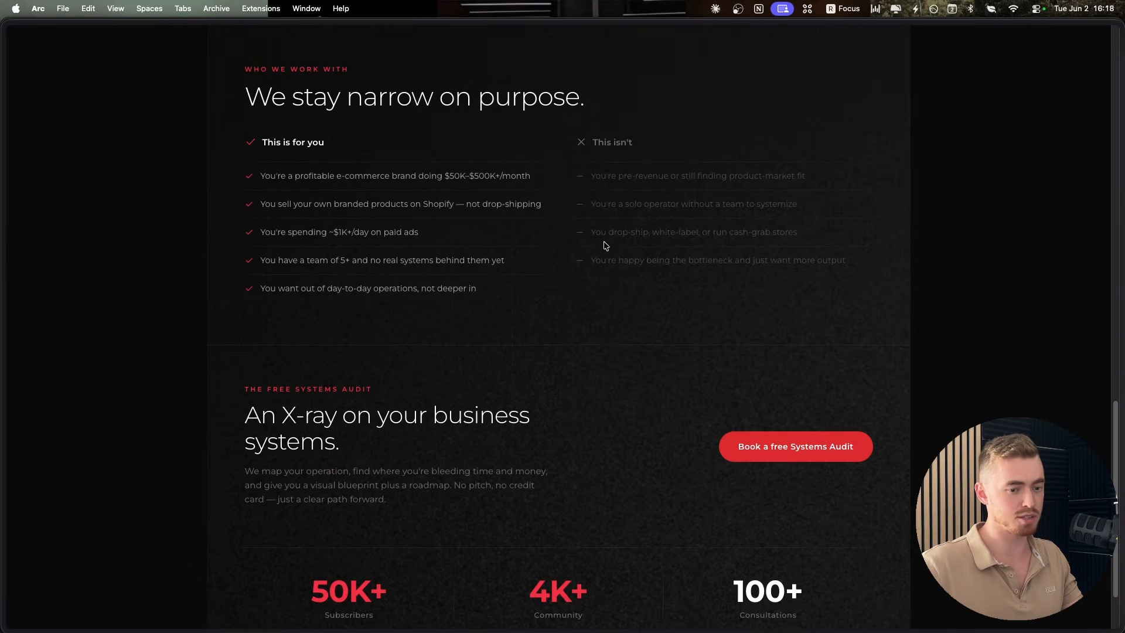
scroll(605, 246, "up", 20)
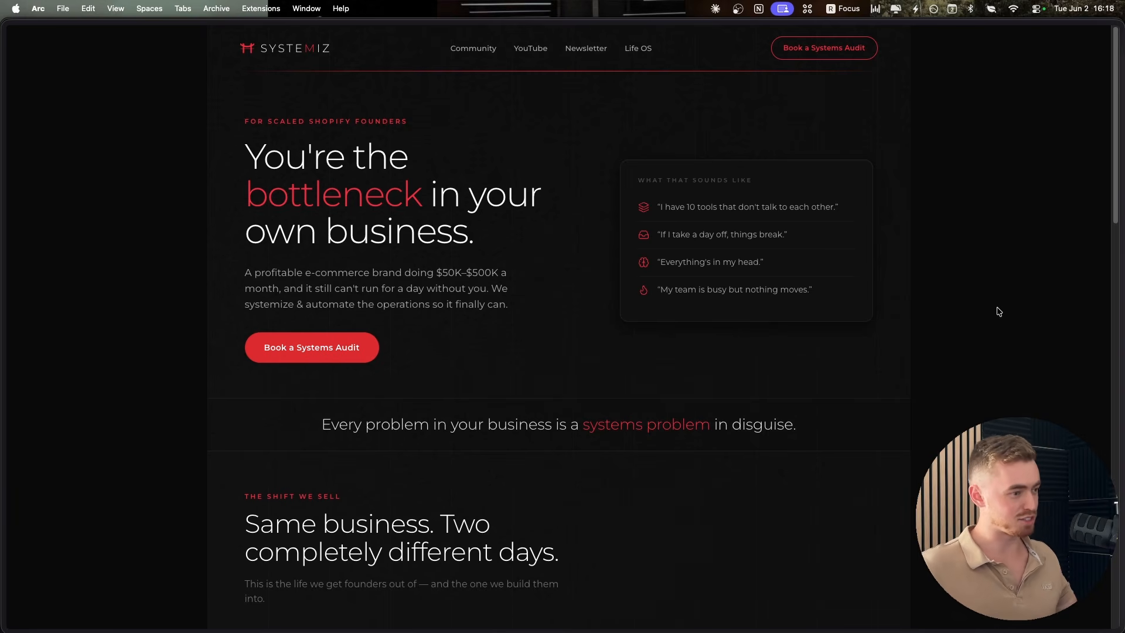
scroll(935, 336, "down", 15)
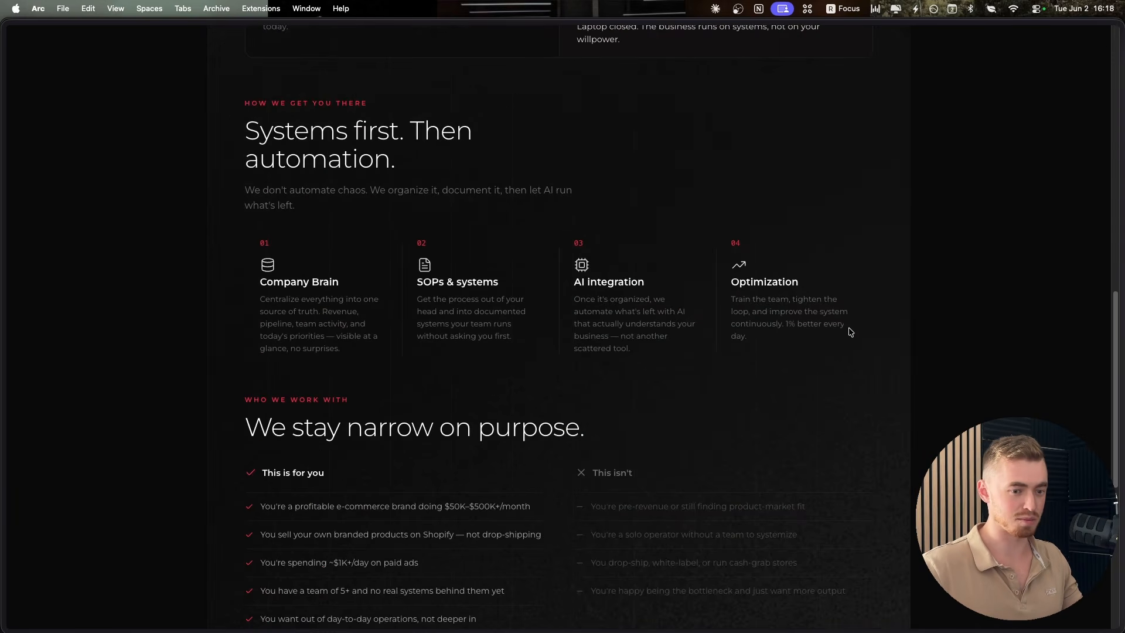
scroll(770, 385, "up", 15)
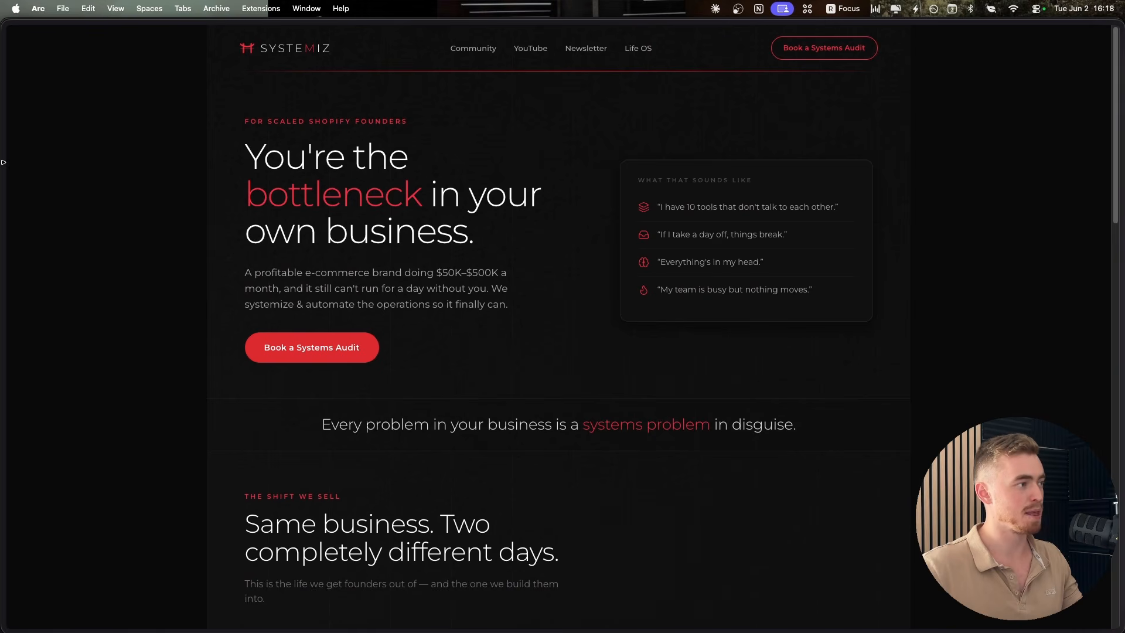
- Switch to the Vercel projects overview and open the domain management page of the systemiz-site project
mouse_move(3, 162)
left_click(103, 84)
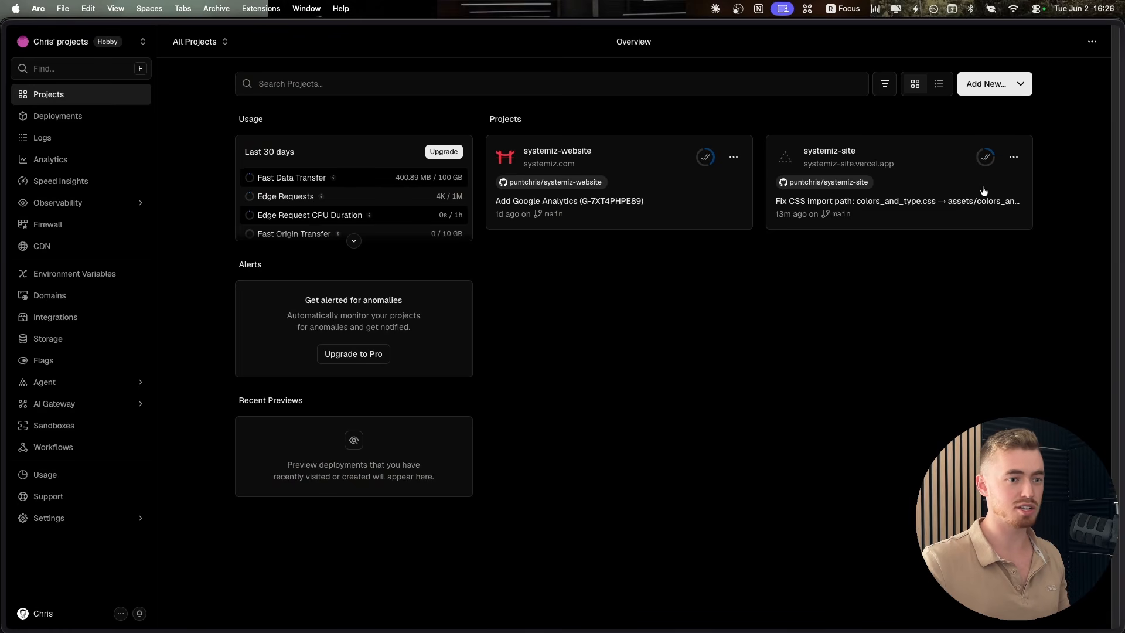
left_click(1015, 157)
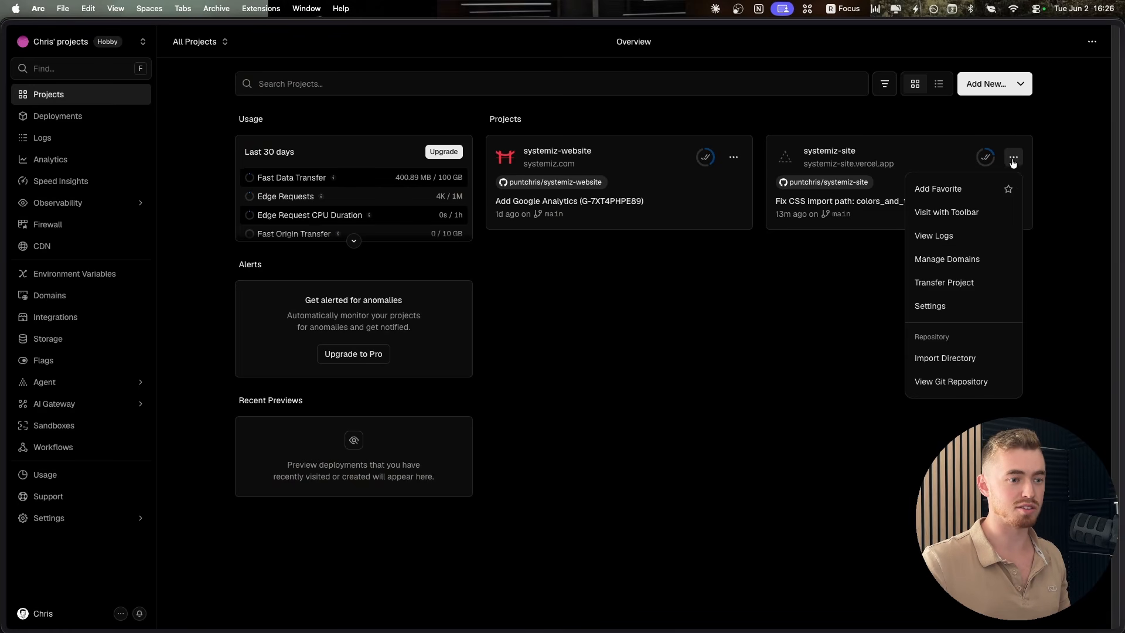
left_click(947, 261)
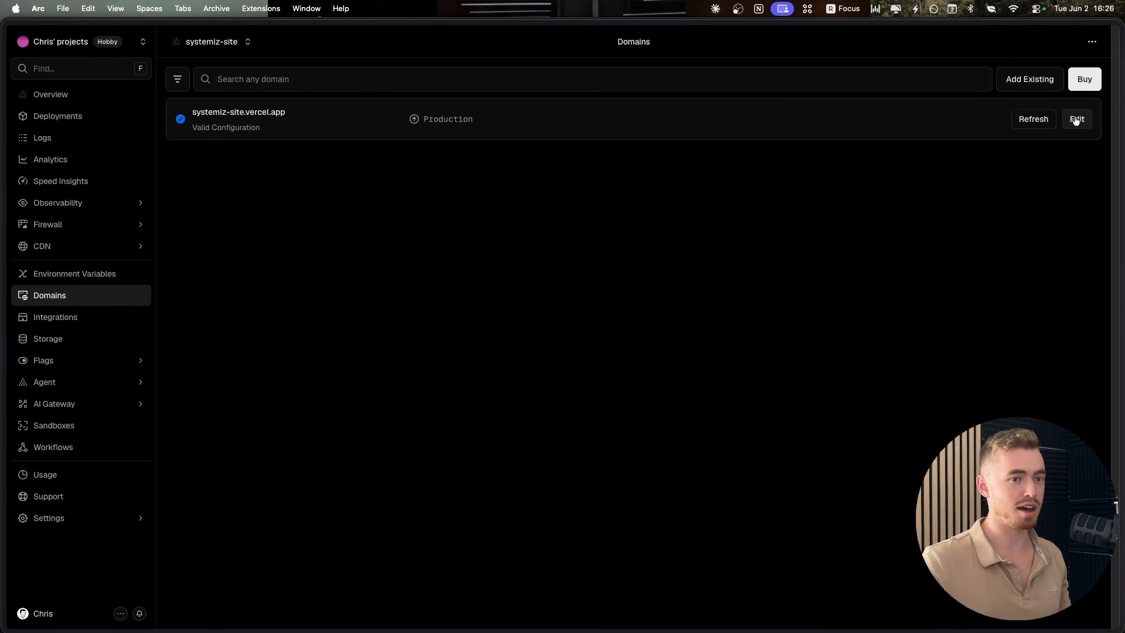
- Replace the systemiz-site.vercel.app domain with the owner's personal .com domain on Production, choosing to remove the old domain, and save
left_click(1077, 119)
left_click(330, 178)
left_click_drag(200, 184, 194, 180)
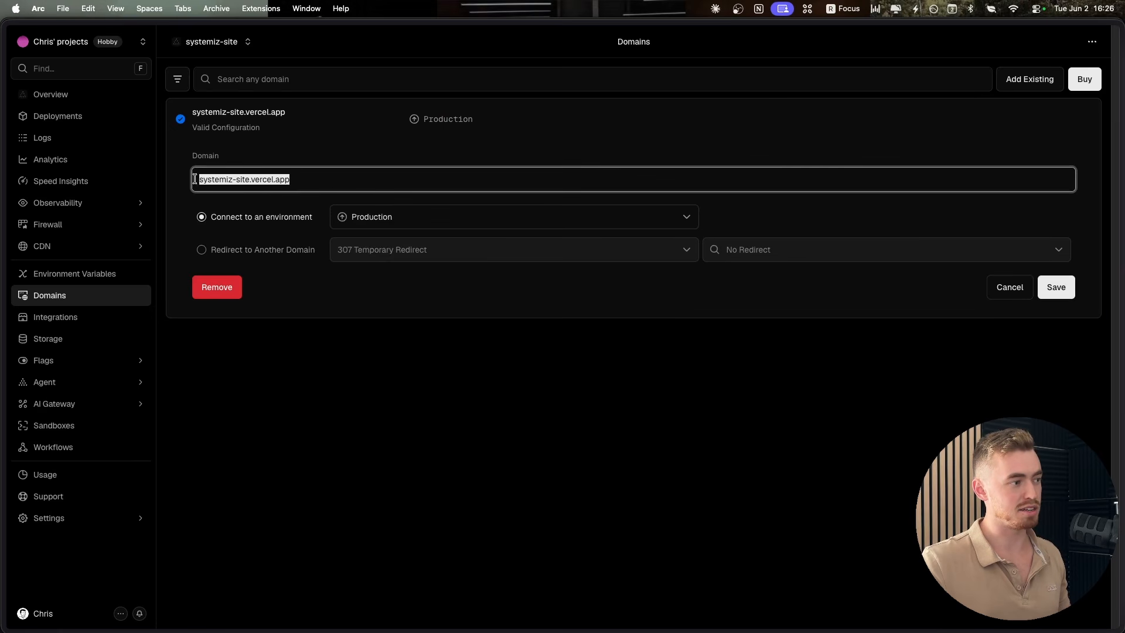
type("chrispunt.com")
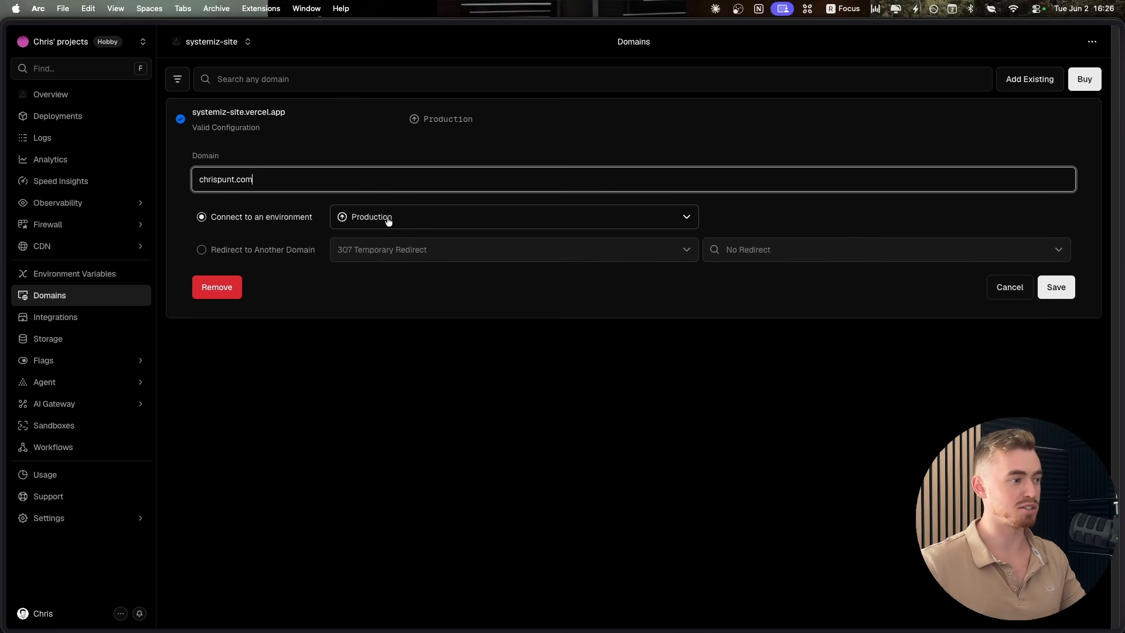
left_click(1057, 287)
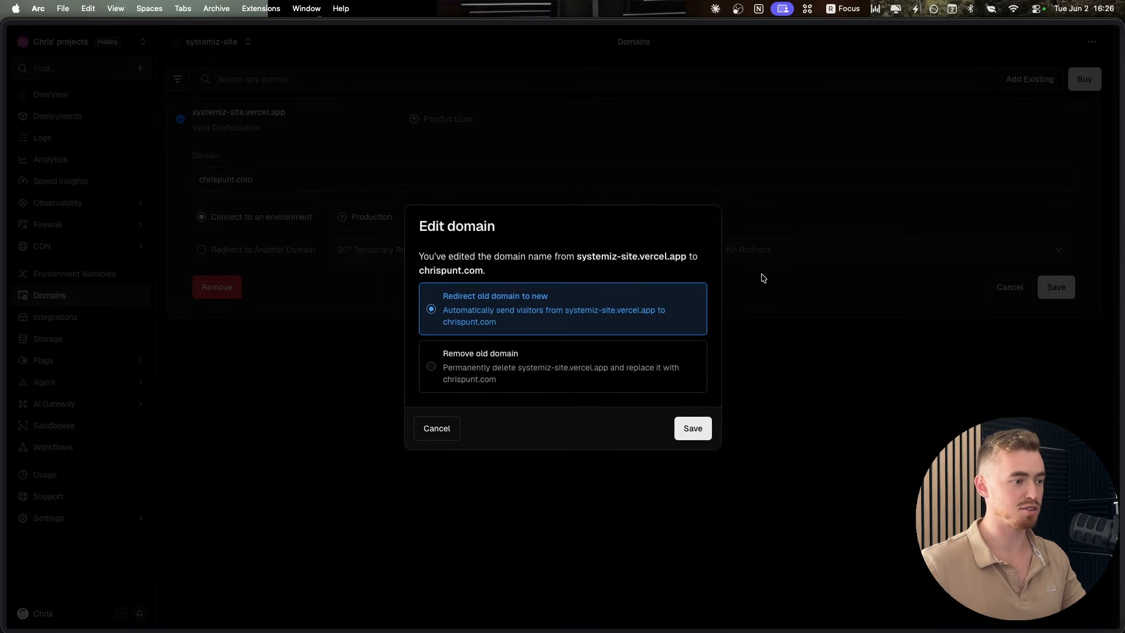
left_click(472, 375)
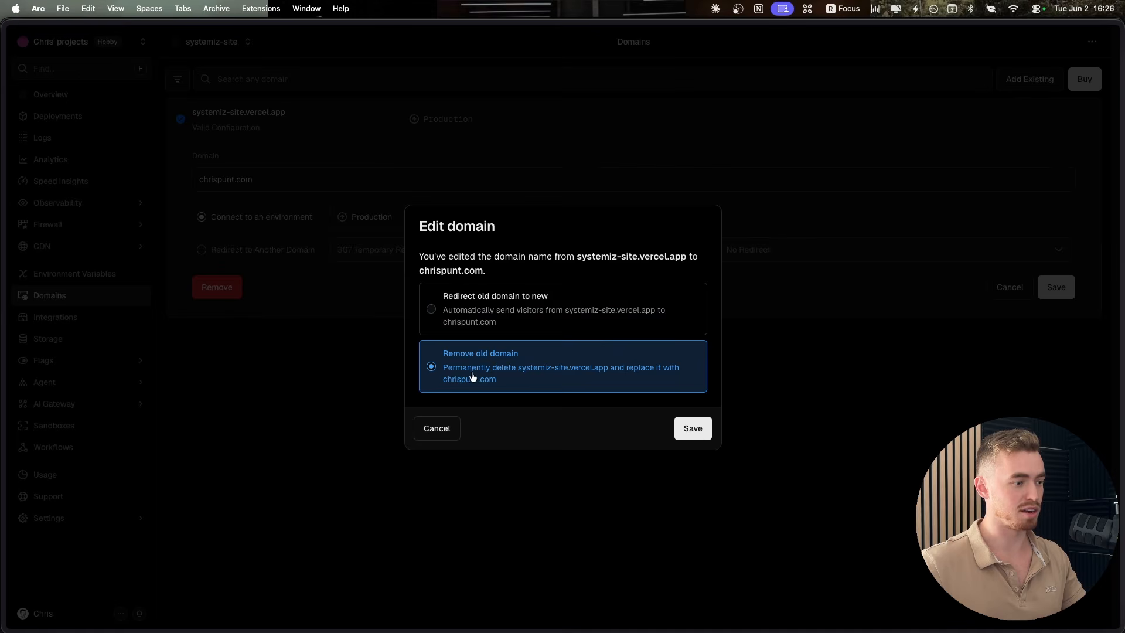
left_click(691, 431)
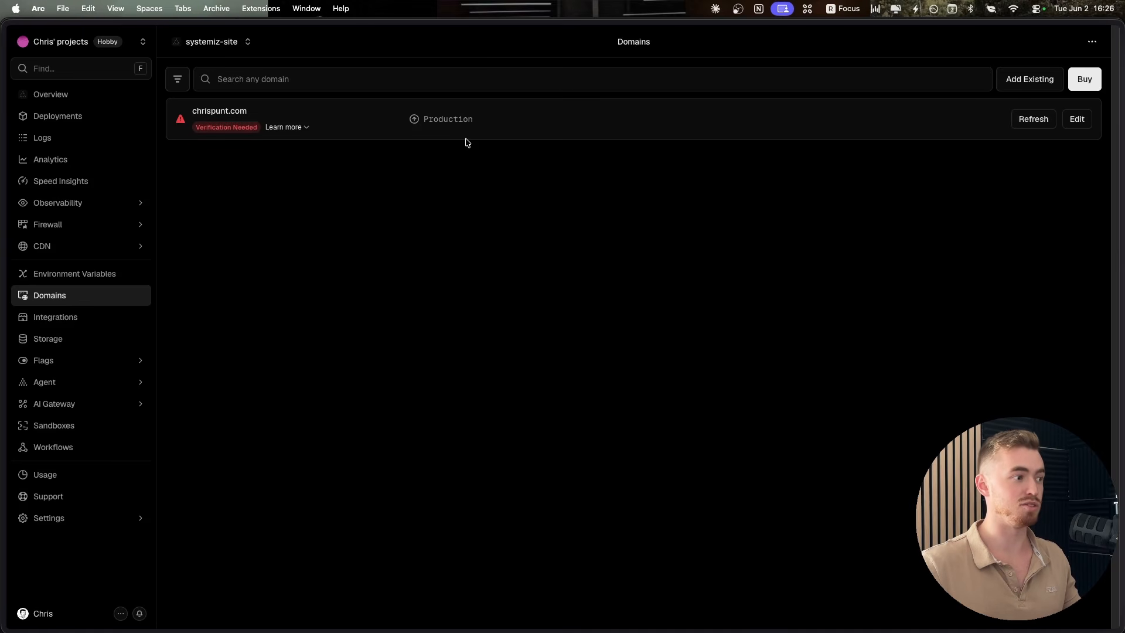
- Expand the new domain's required DNS records and copy the A record value 216.198.79.1
left_click(309, 128)
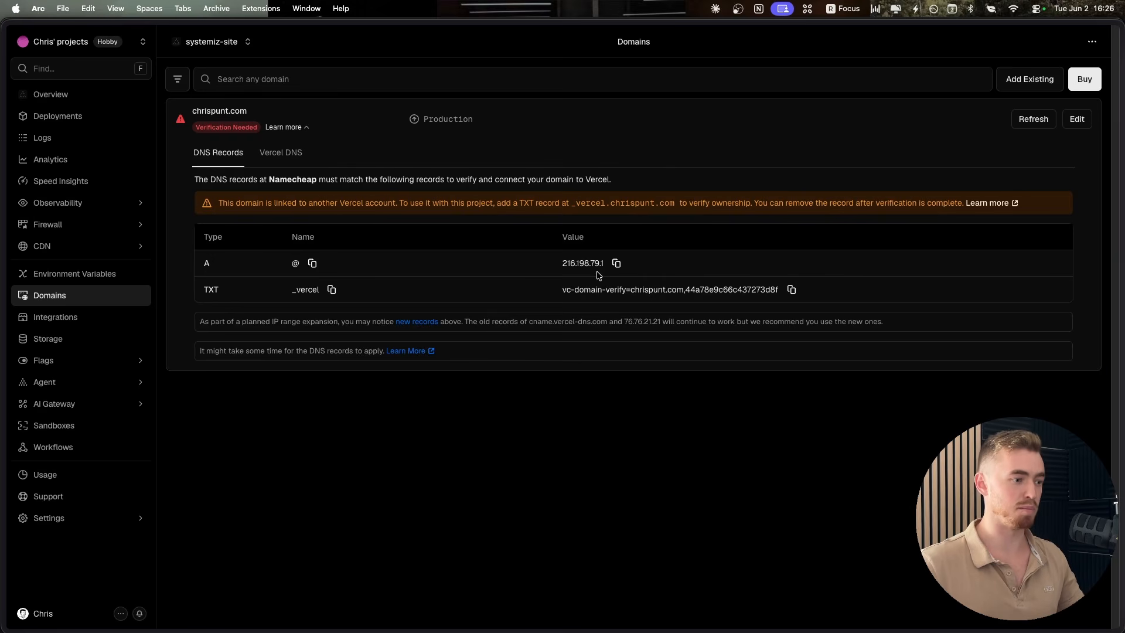
left_click(616, 263)
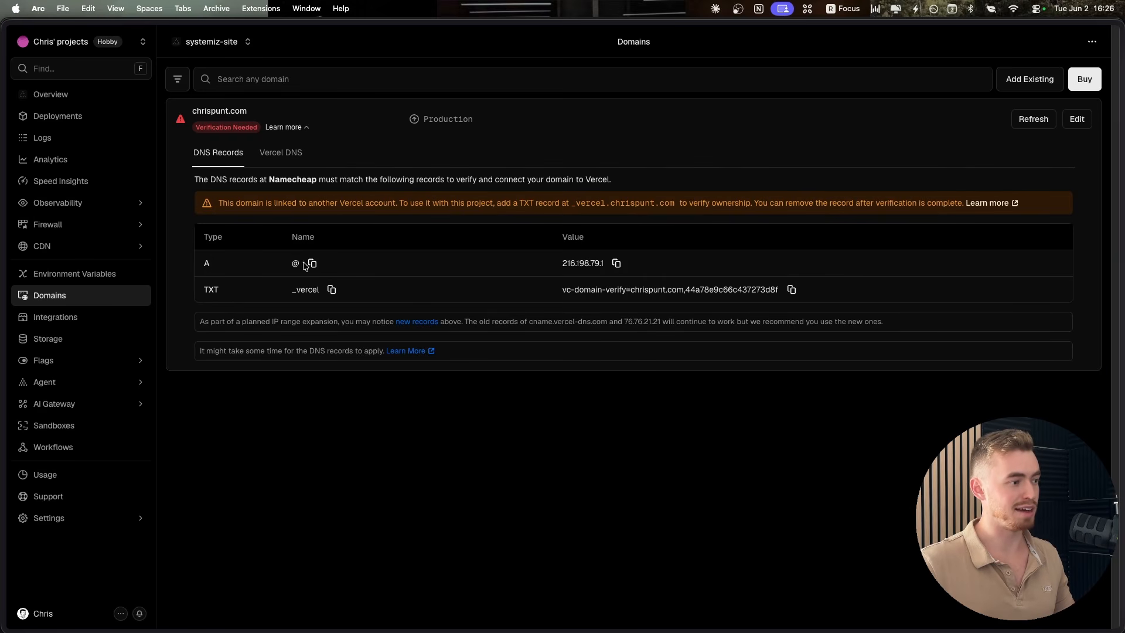
- Switch to Namecheap's DNS settings and add an A record with host @ and value 216.198.79.1, then save it
key("alt+super+Up")
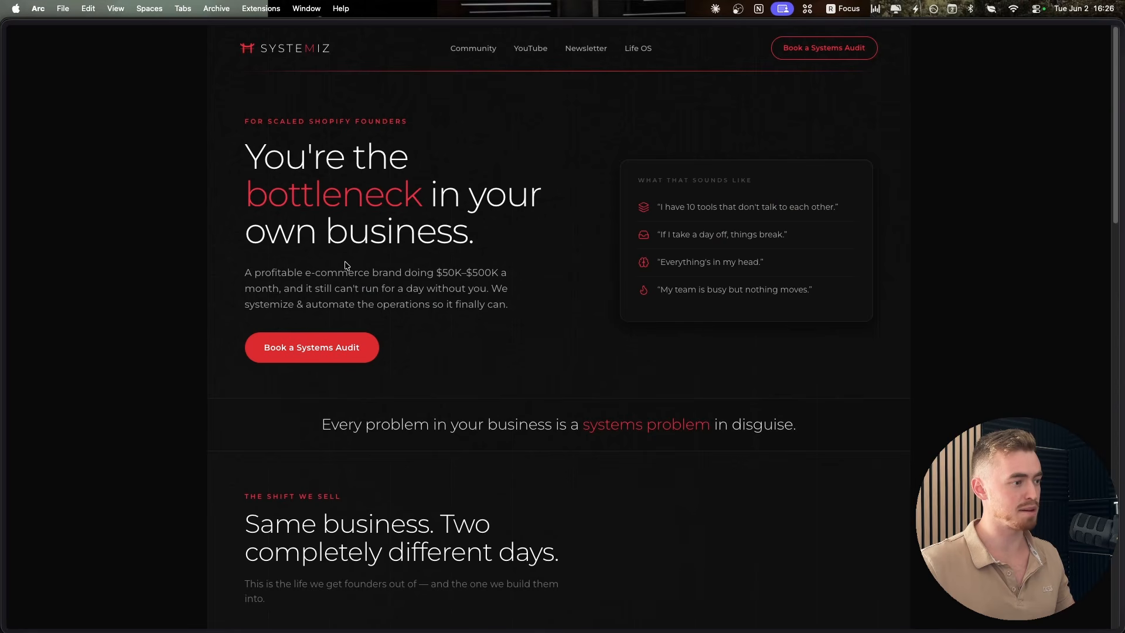
mouse_move(2, 261)
scroll(68, 225, "up", 3)
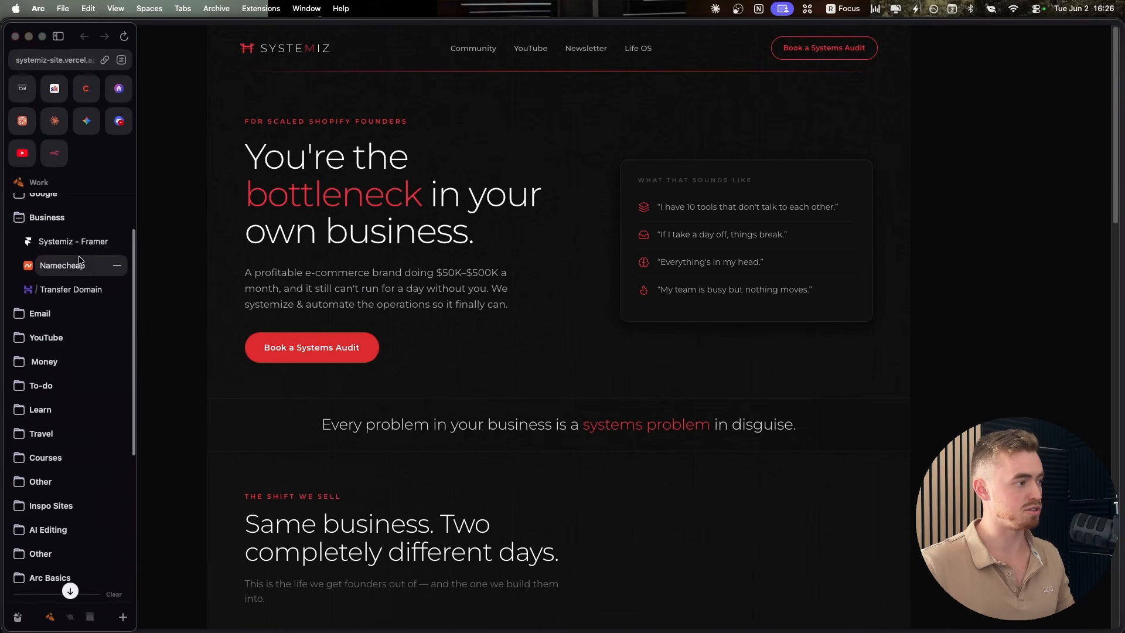
left_click(78, 256)
left_click(363, 391)
scroll(371, 383, "down", 3)
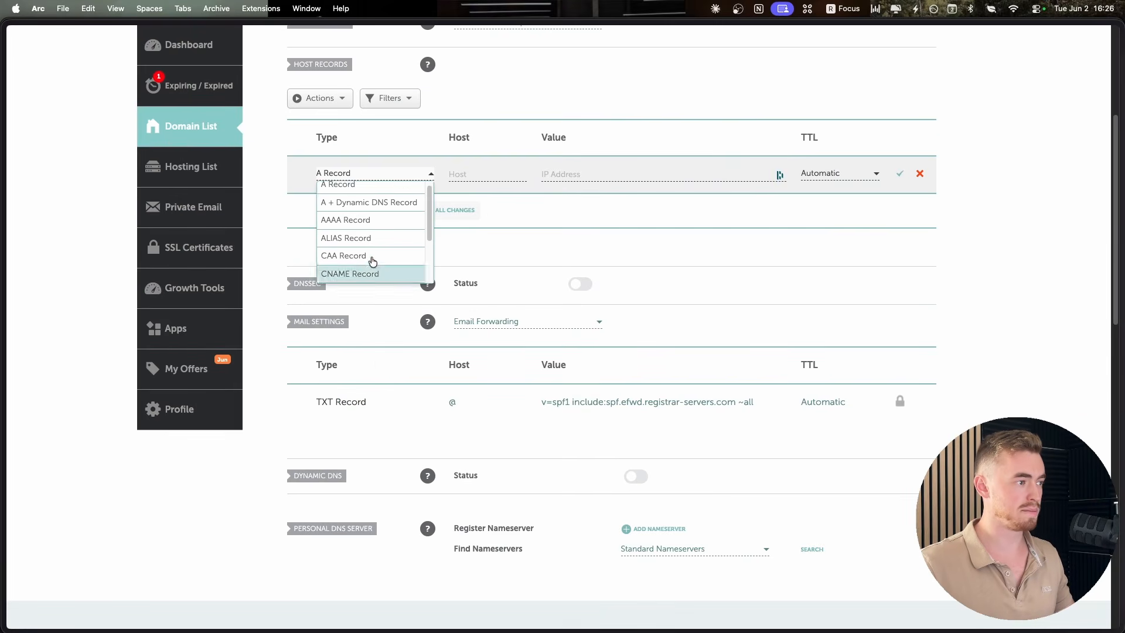
left_click(367, 189)
left_click(489, 174)
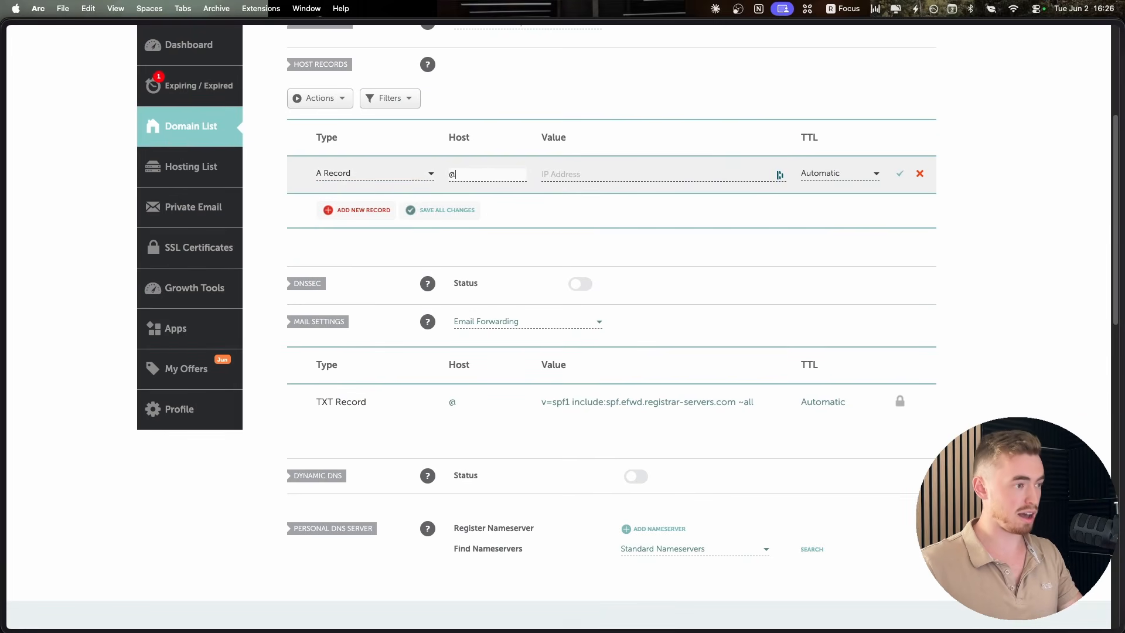
left_click(568, 176)
key("cmd+v")
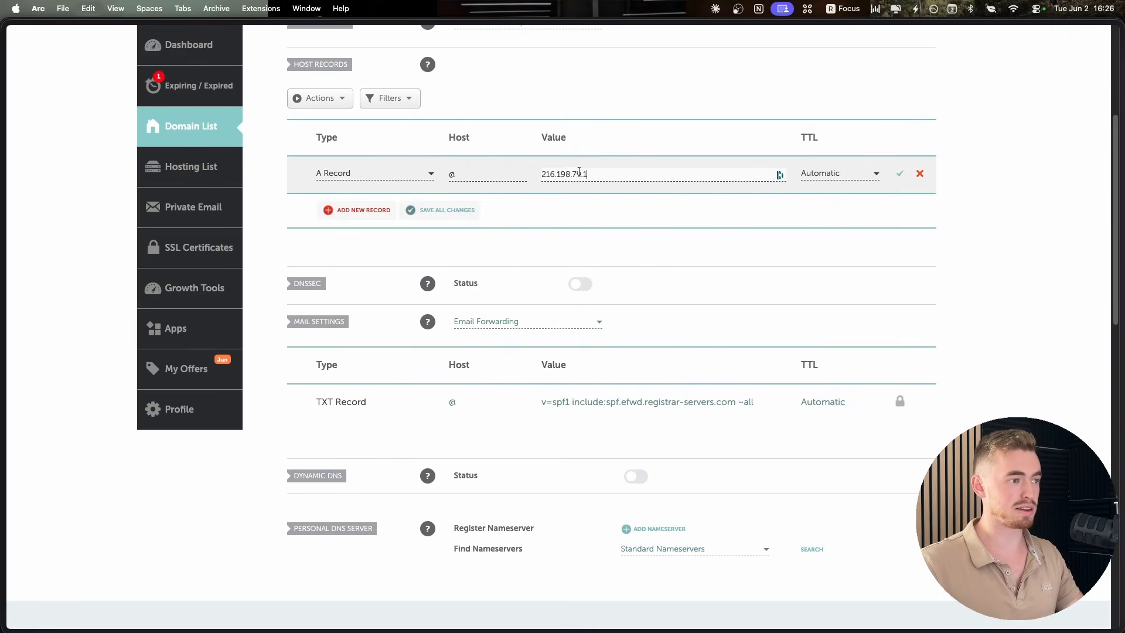
left_click(899, 173)
- Return to the Vercel domain page and copy the required TXT record's verification value and its name _vercel
mouse_move(4, 457)
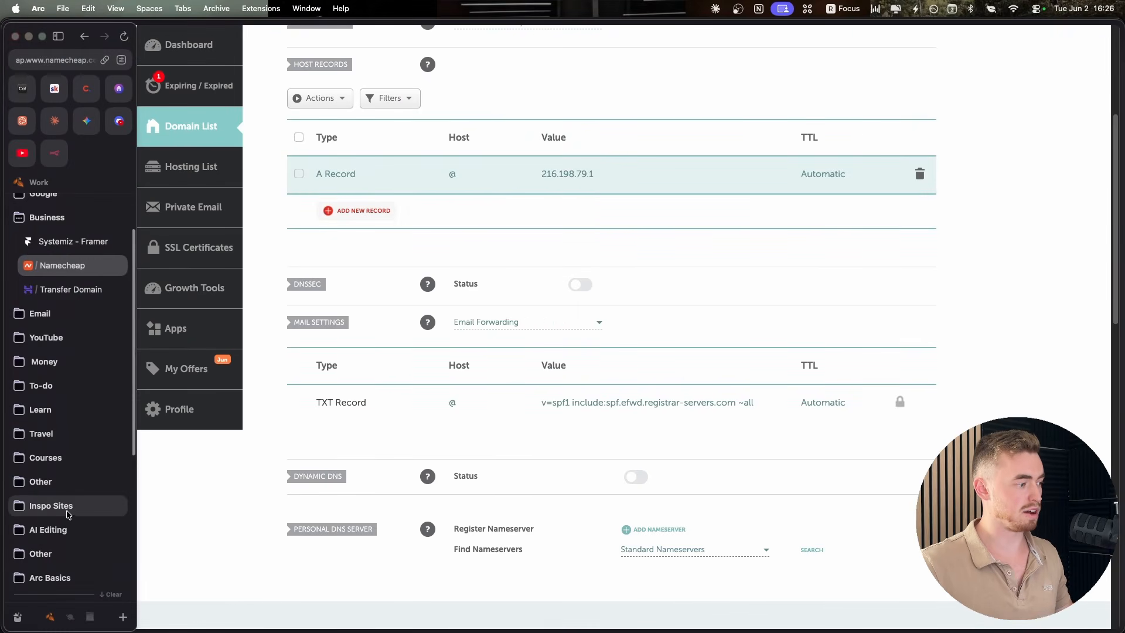
scroll(70, 410, "down", 5)
left_click(90, 463)
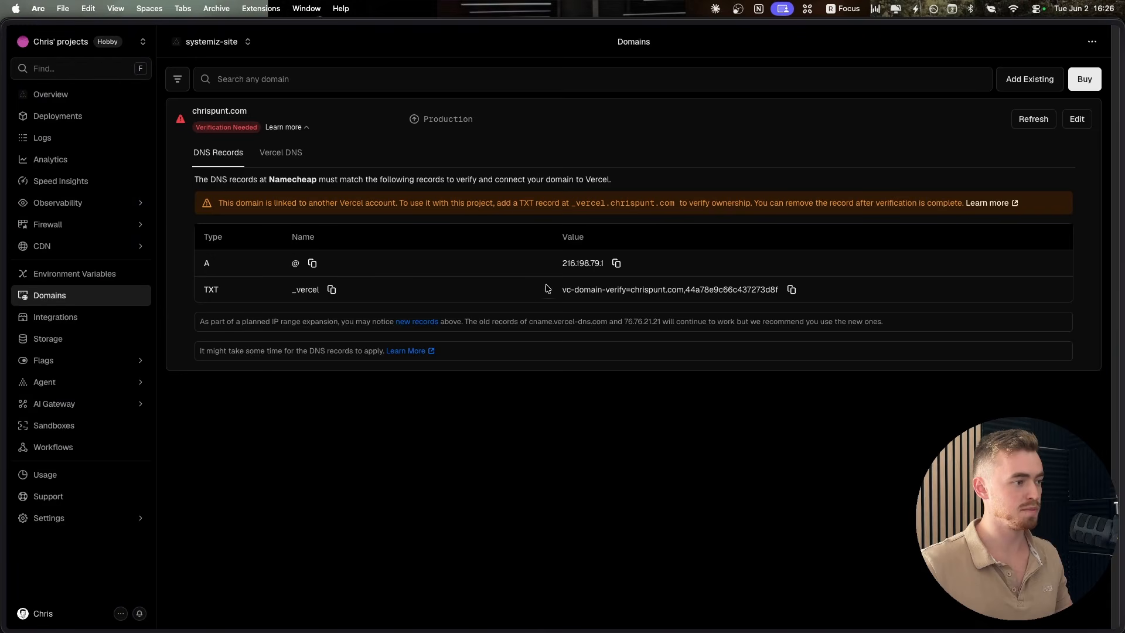
left_click(789, 290)
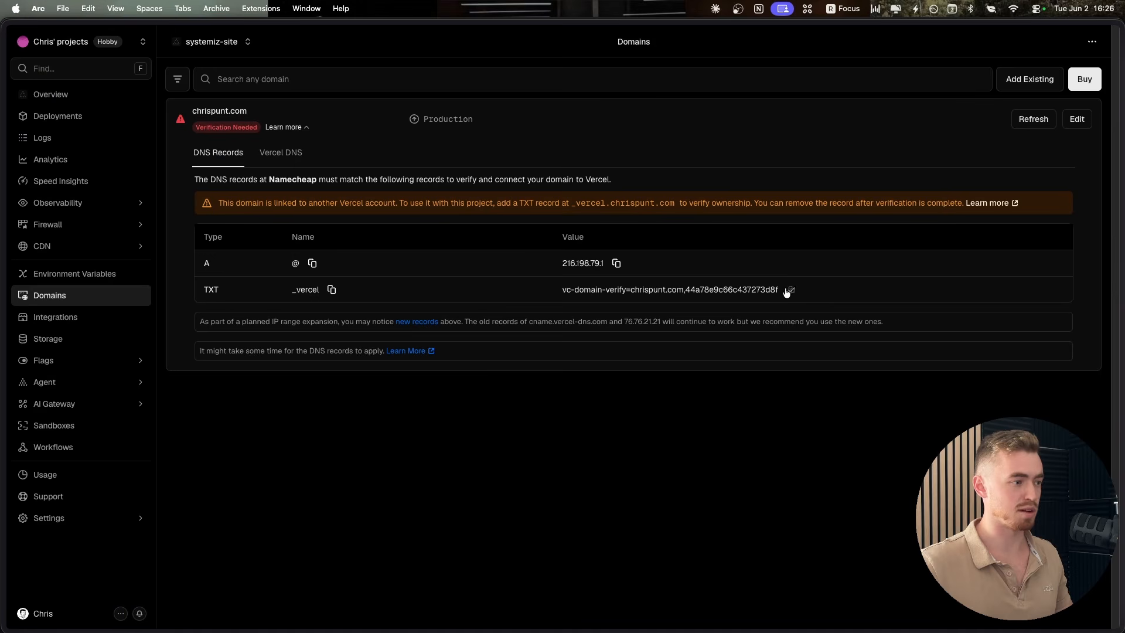
left_click(331, 289)
- Start a second host record at Namecheap with type TXT Record and host _vercel
key("ctrl+Tab")
left_click(381, 210)
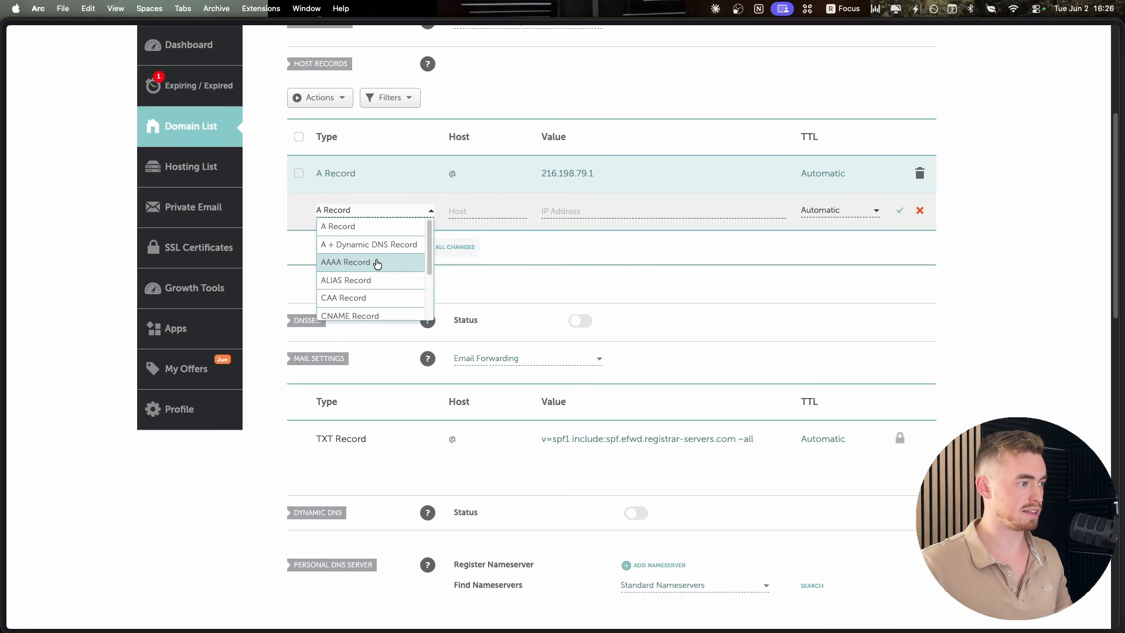
scroll(377, 298, "down", 2)
scroll(377, 298, "down", 1)
left_click(377, 293)
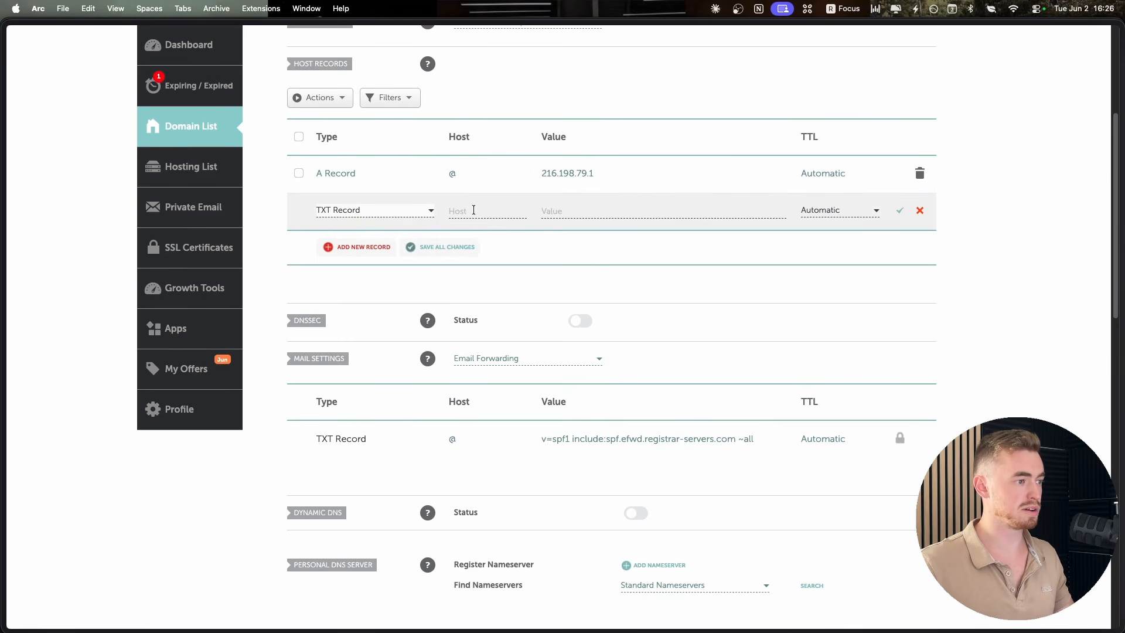
left_click(456, 211)
type("_vercel")
- Get the TXT verification value from Vercel, paste it as the _vercel record's value at Namecheap and save the record
key("ctrl+Tab")
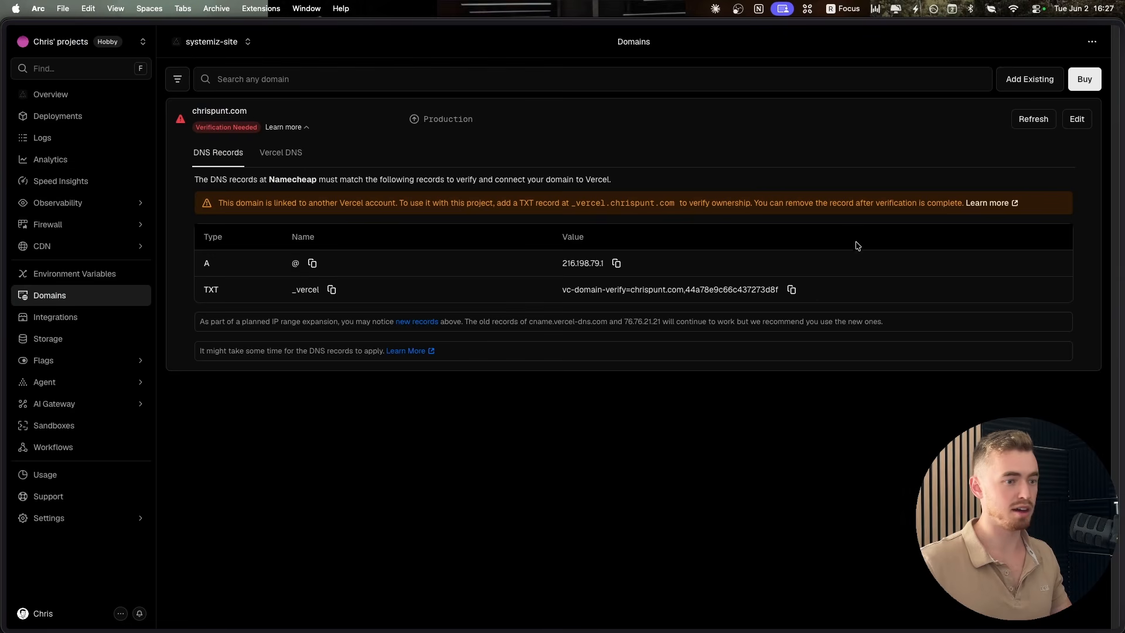
key("ctrl+Tab")
left_click(589, 210)
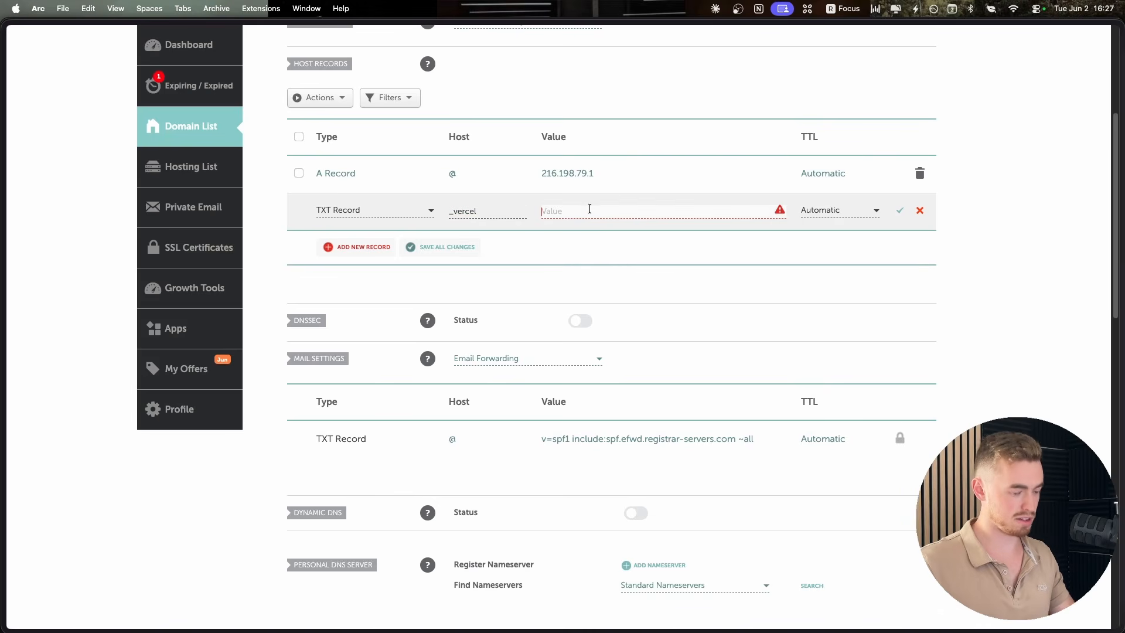
key("super+v")
left_click(899, 212)
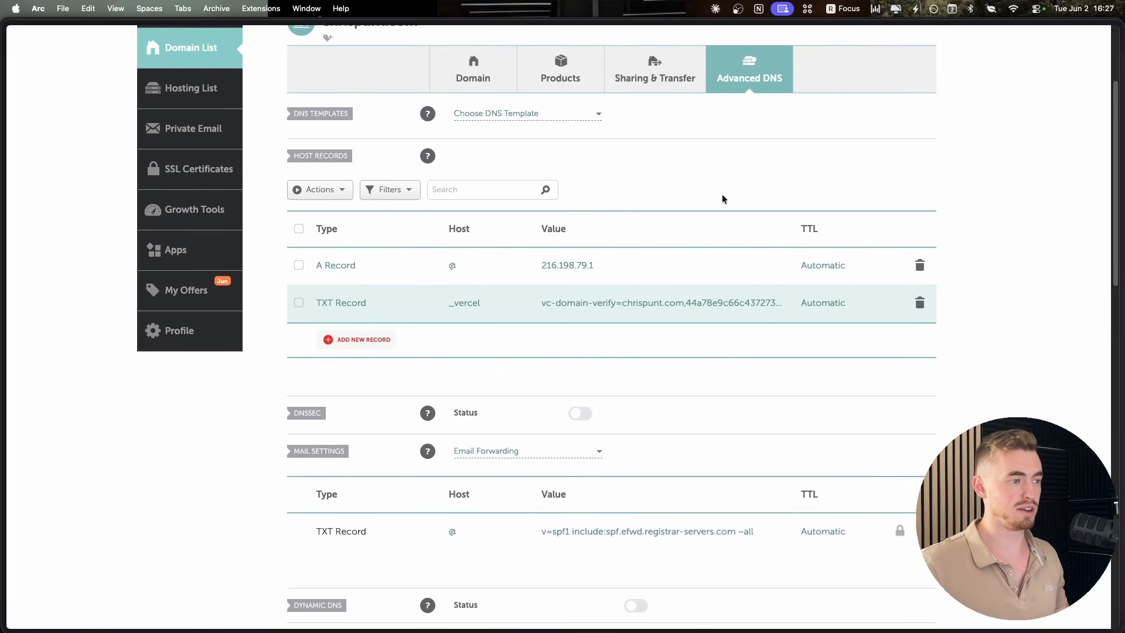
- Return to the Vercel domain page and refresh the custom domain's verification status
key("ctrl+Tab")
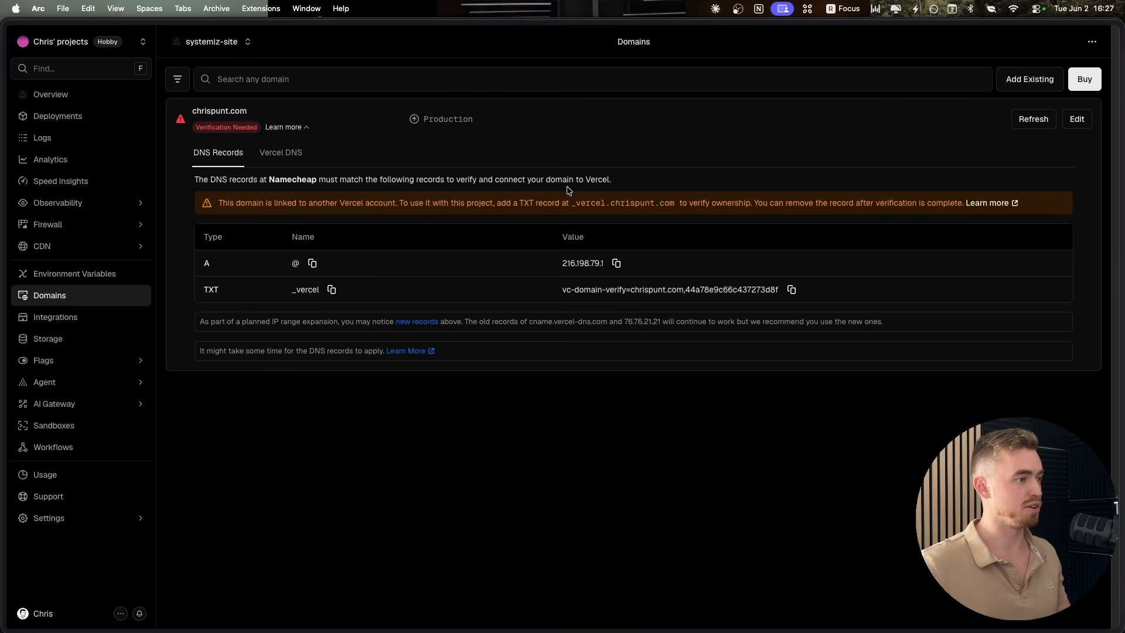
left_click(1033, 124)
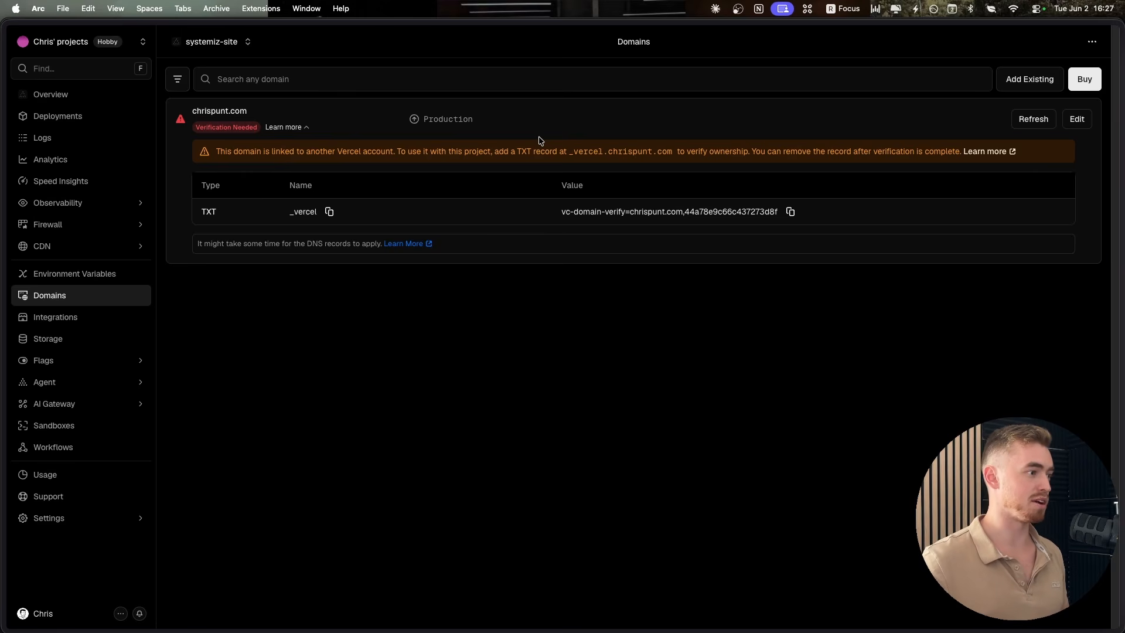
left_click(1027, 120)
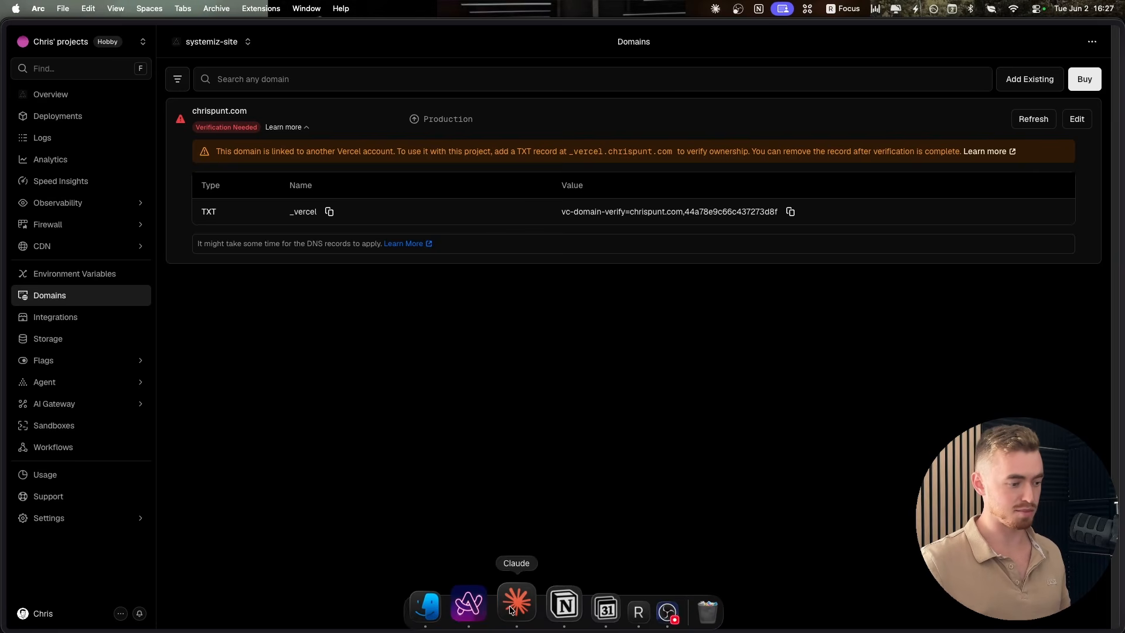
left_click(515, 609)
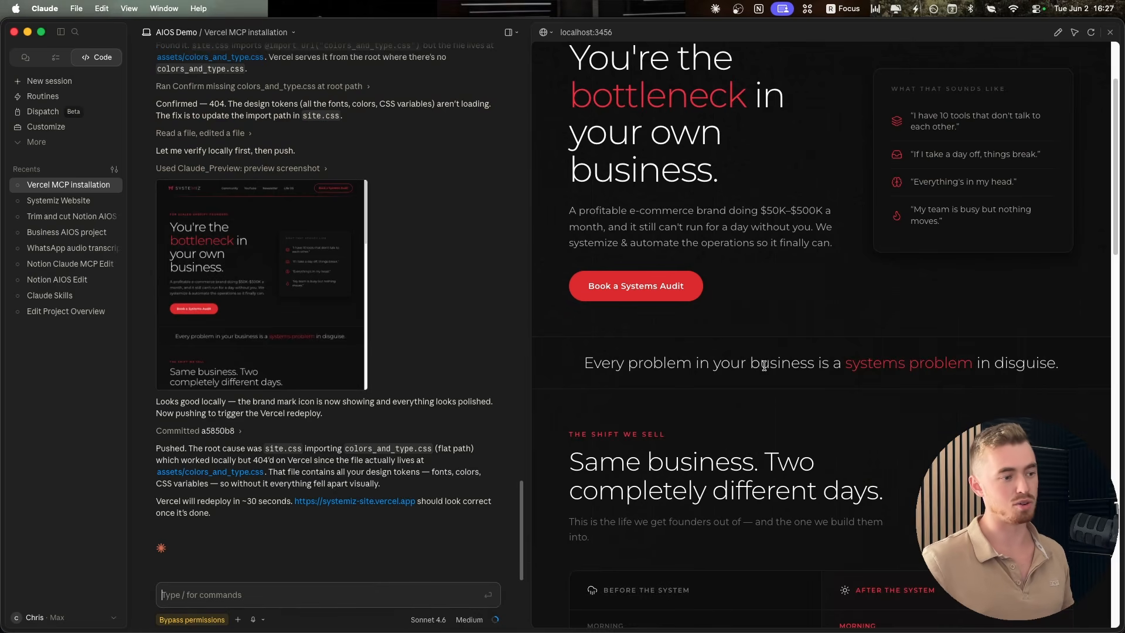
key("super+Tab")
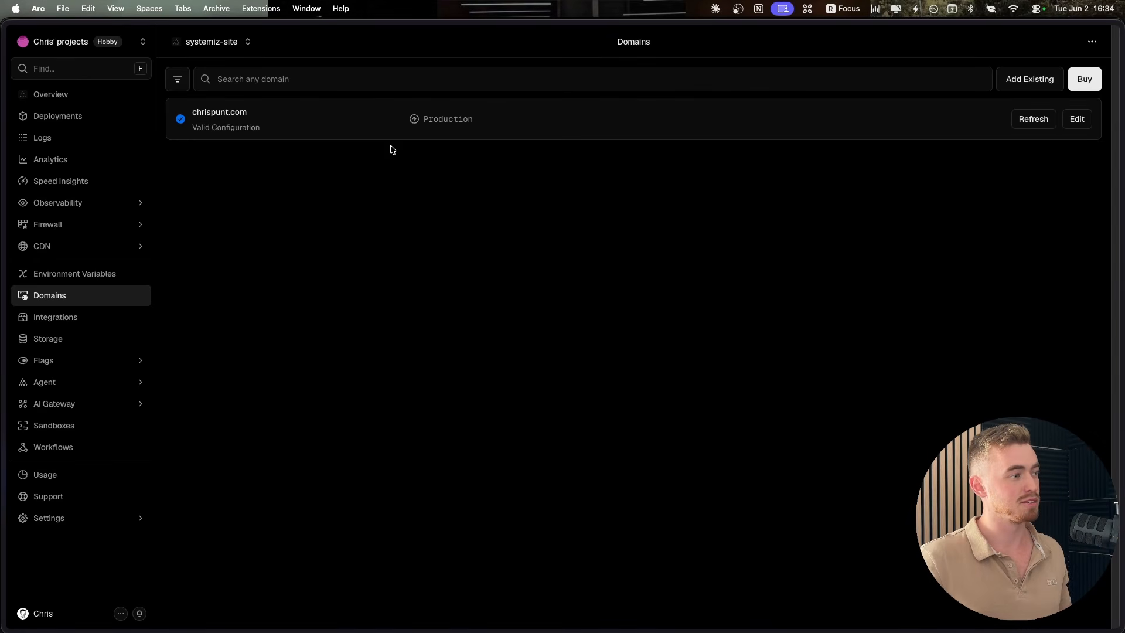
- Open the custom domain from Vercel's domain page, check its address and review the live Systemiz page from start to end
left_click(243, 114)
mouse_move(3, 224)
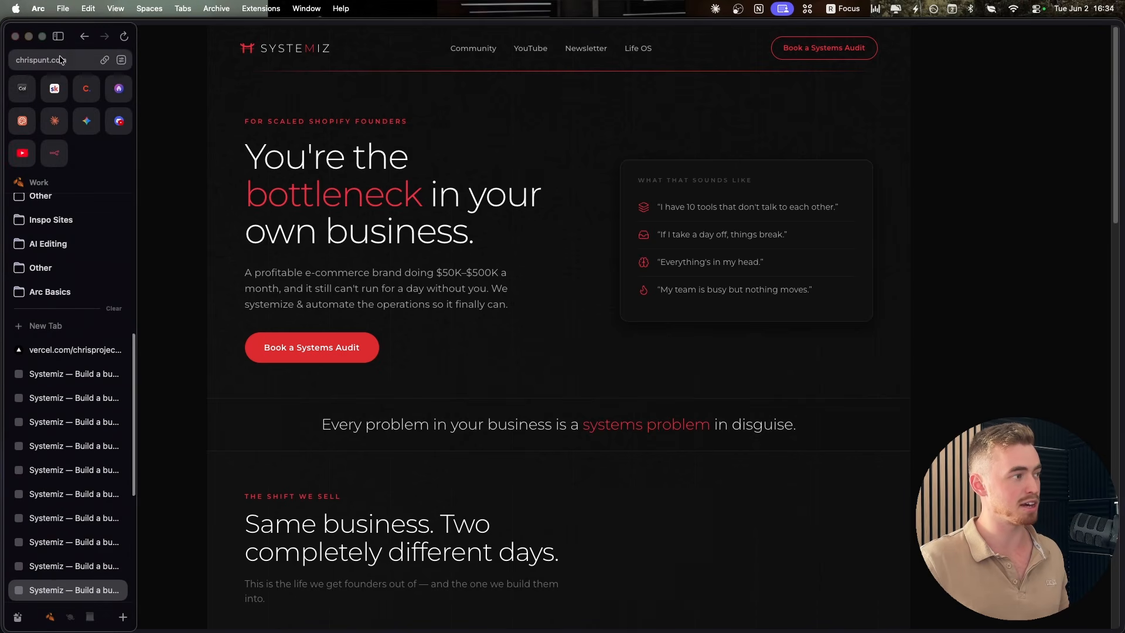
left_click(130, 61)
left_click(519, 158)
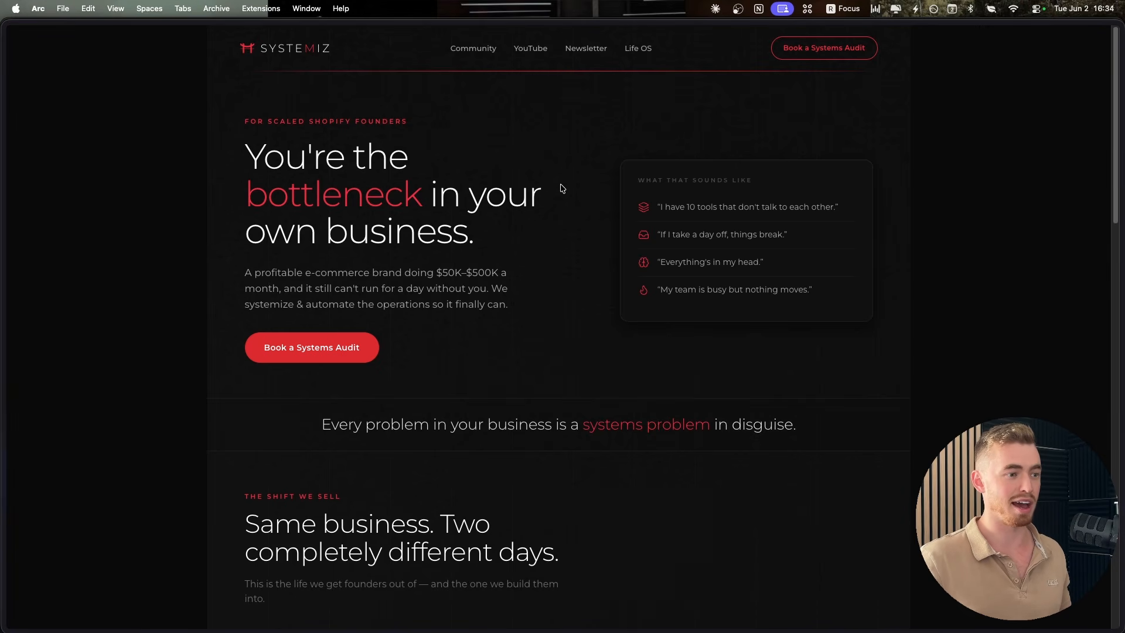
scroll(603, 227, "down", 15)
scroll(603, 227, "up", 15)
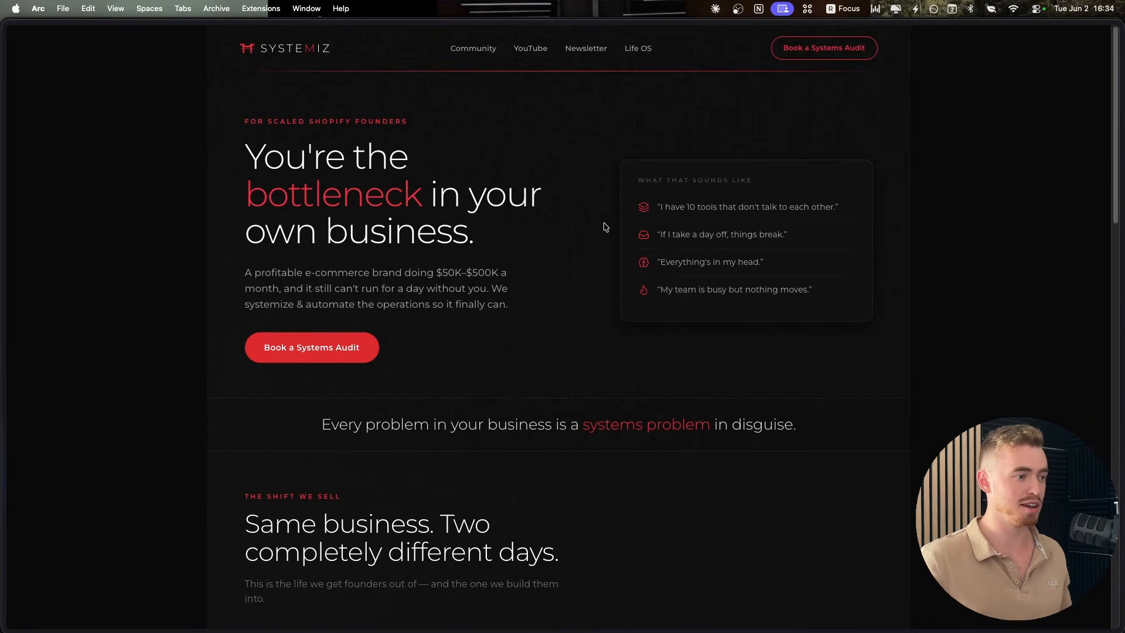